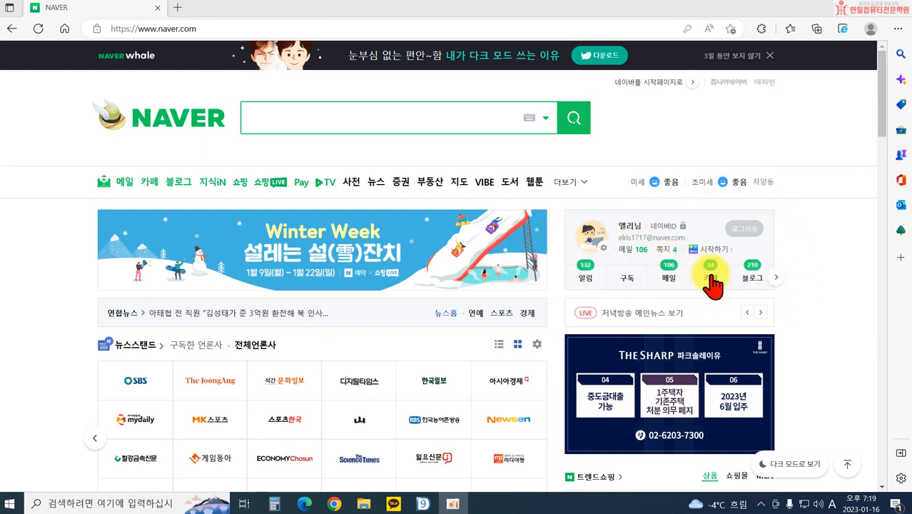
# Show the blog section (블로그) on the Naver home page, open 내 블로그 and look over the blog's front page
pyautogui.click(753, 282)
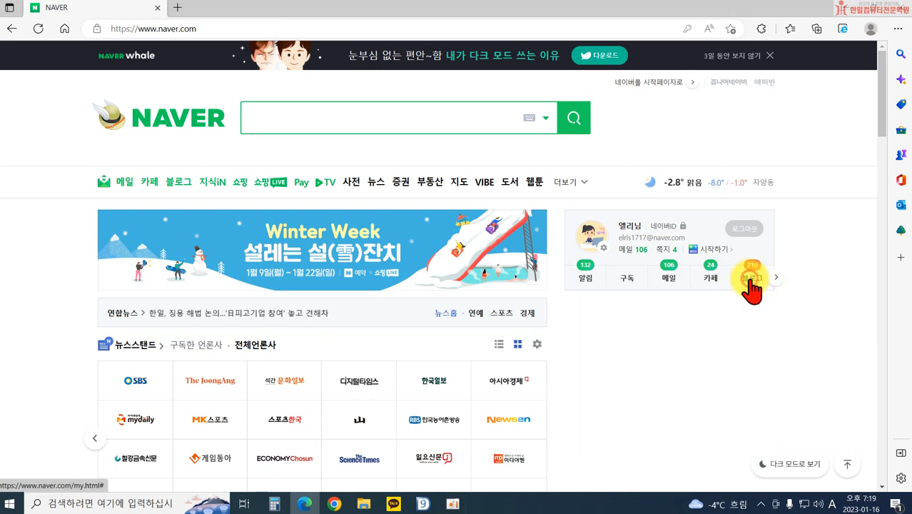
pyautogui.scroll(-1, 821, 312)
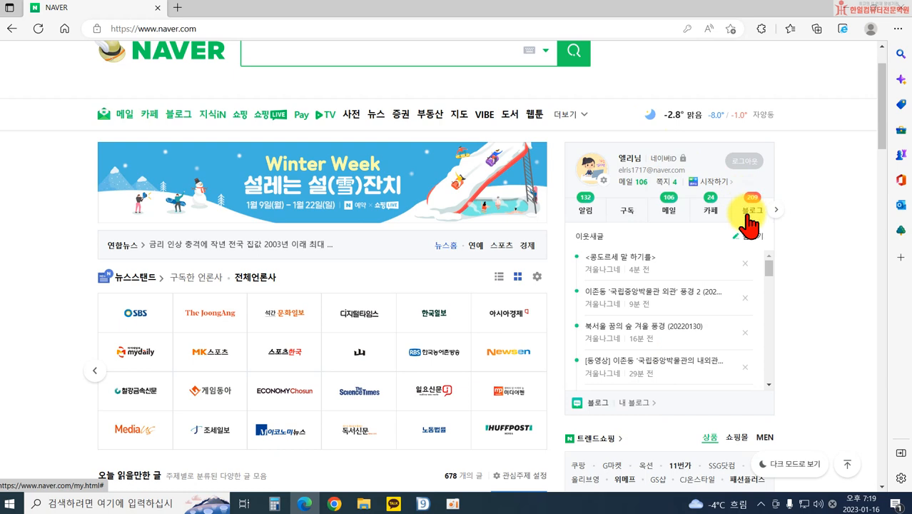
pyautogui.click(636, 403)
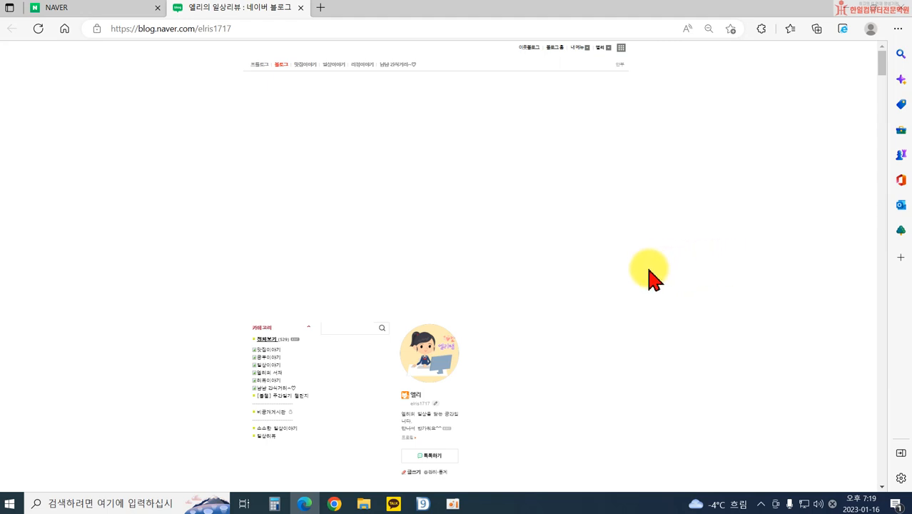
pyautogui.scroll(-4, 642, 271)
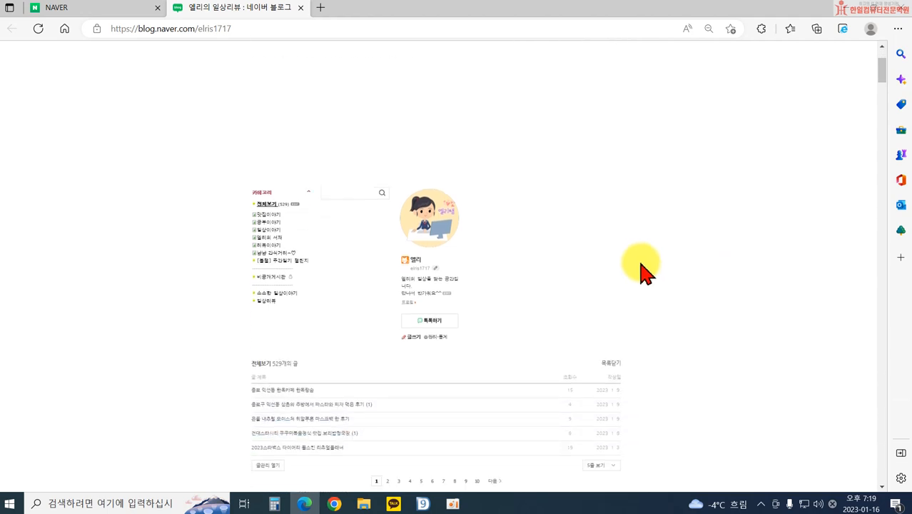
pyautogui.scroll(4, 643, 271)
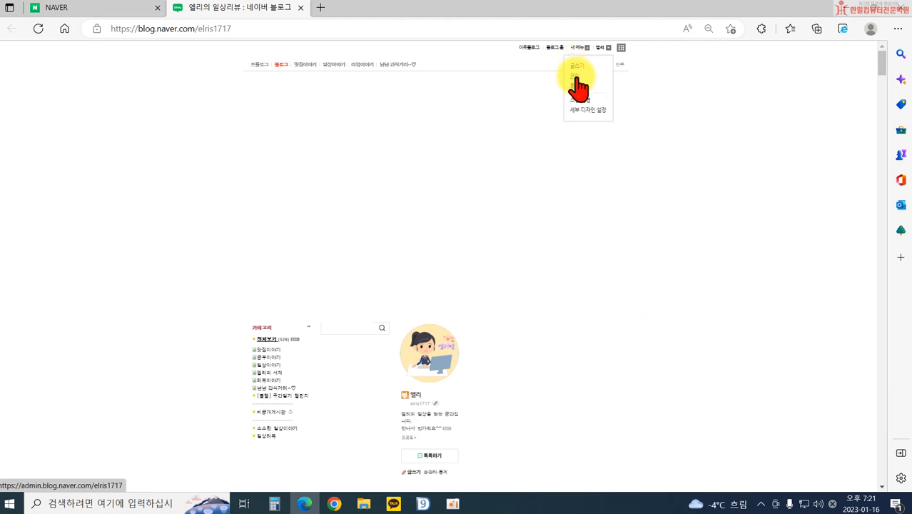
# Open the blog's management page (관리) and go to the skin selection (스킨 선택) in 꾸미기 설정
pyautogui.click(575, 79)
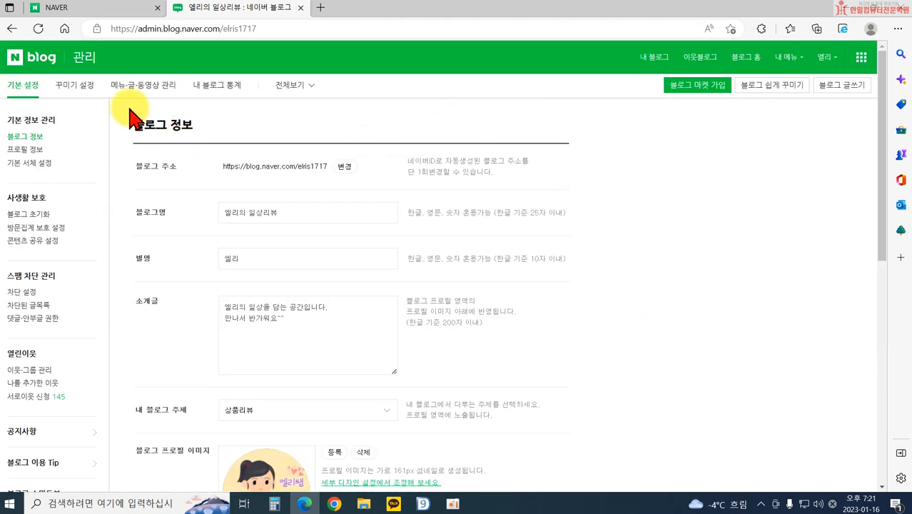
pyautogui.click(75, 86)
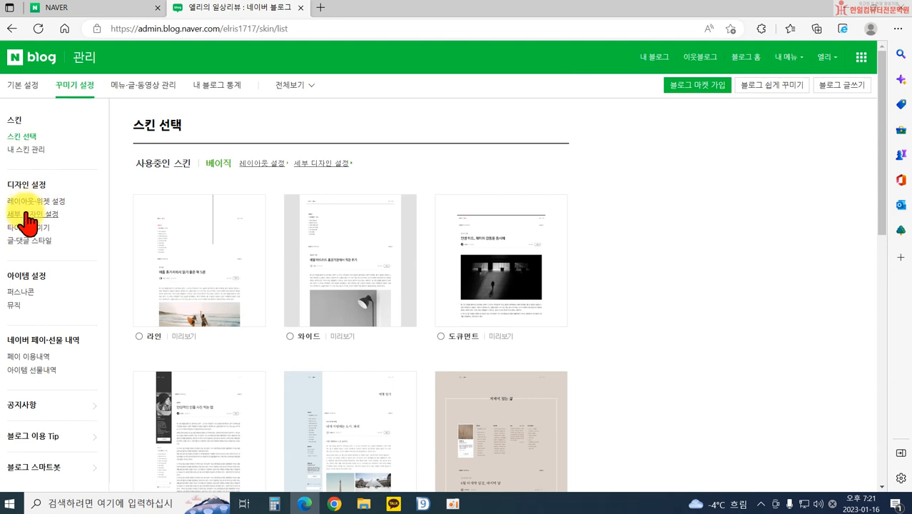
pyautogui.click(25, 213)
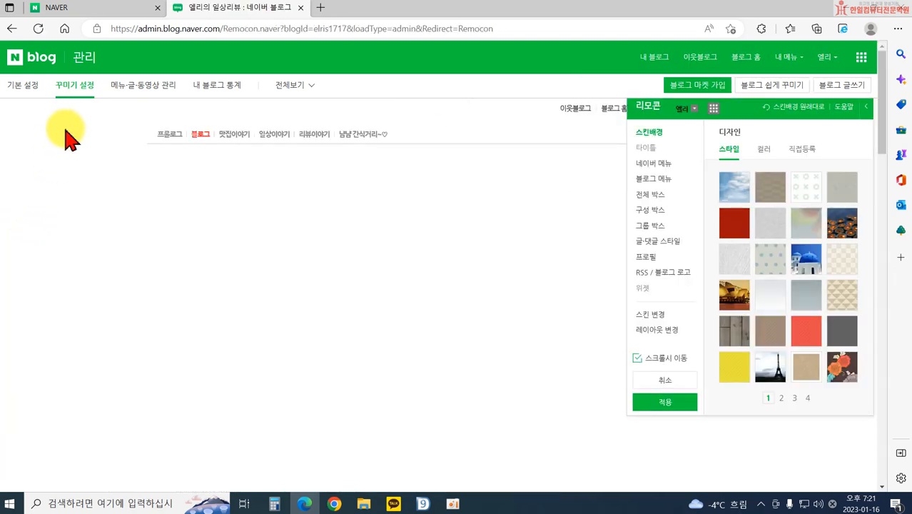
pyautogui.click(11, 28)
# Preview the 도큐먼트 skin and apply it directly to the blog
pyautogui.scroll(-2, 307, 293)
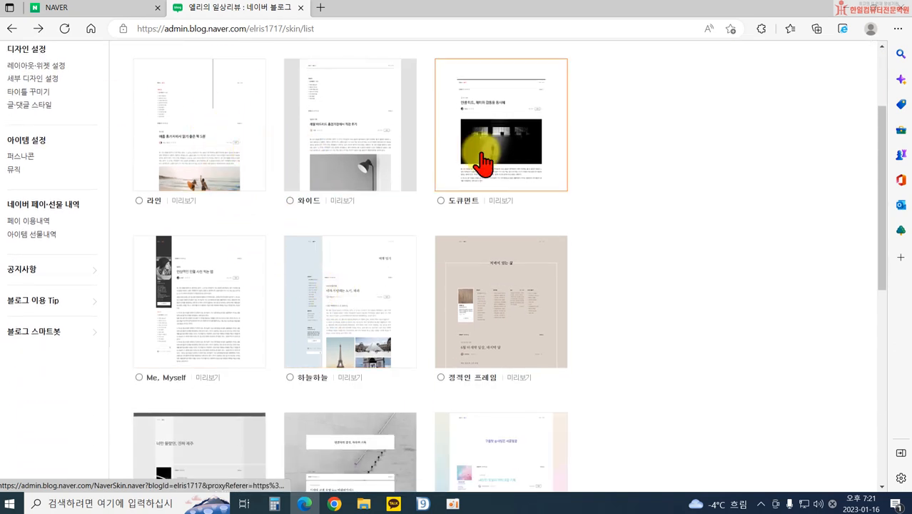
pyautogui.click(467, 177)
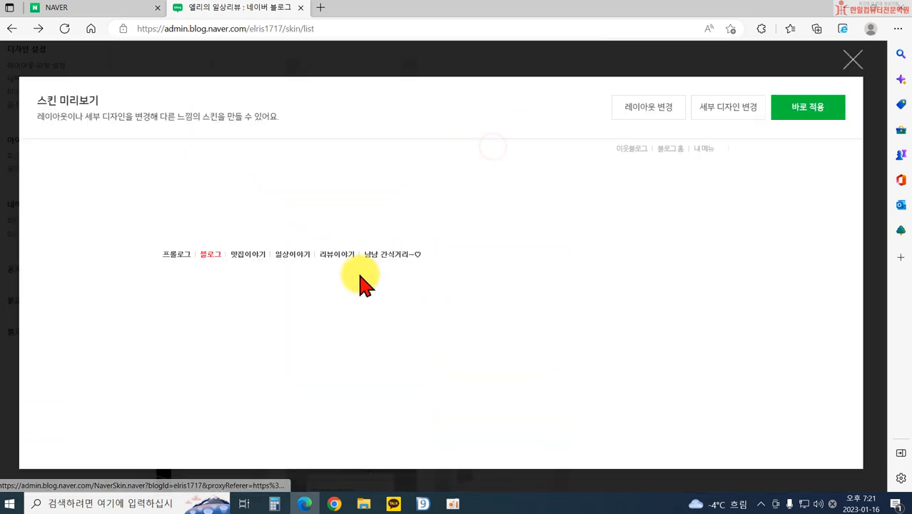
pyautogui.click(810, 114)
pyautogui.click(502, 108)
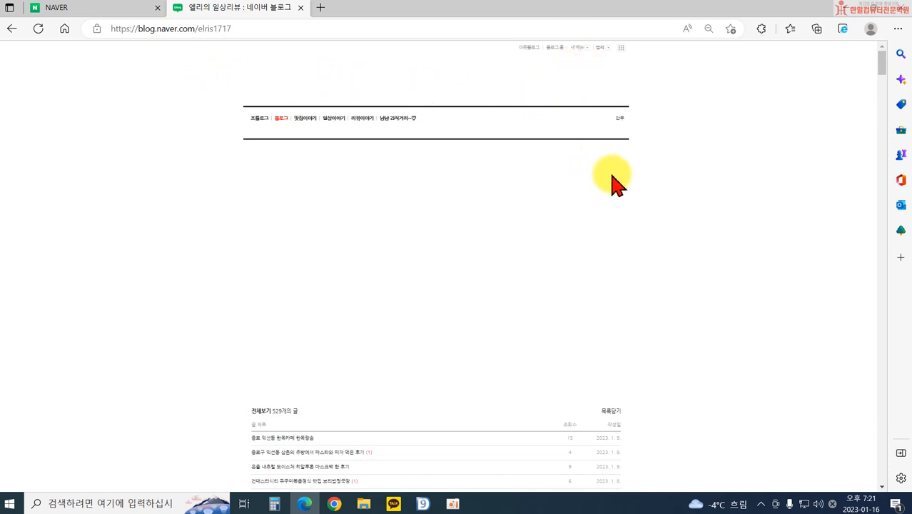
# Open the management page (관리) of the blog again, showing its basic blog information (블로그 정보)
pyautogui.hotkey('ctrl', '+')
pyautogui.hotkey('ctrl', '+')
pyautogui.hotkey('ctrl', '+')
pyautogui.hotkey('ctrl', '+')
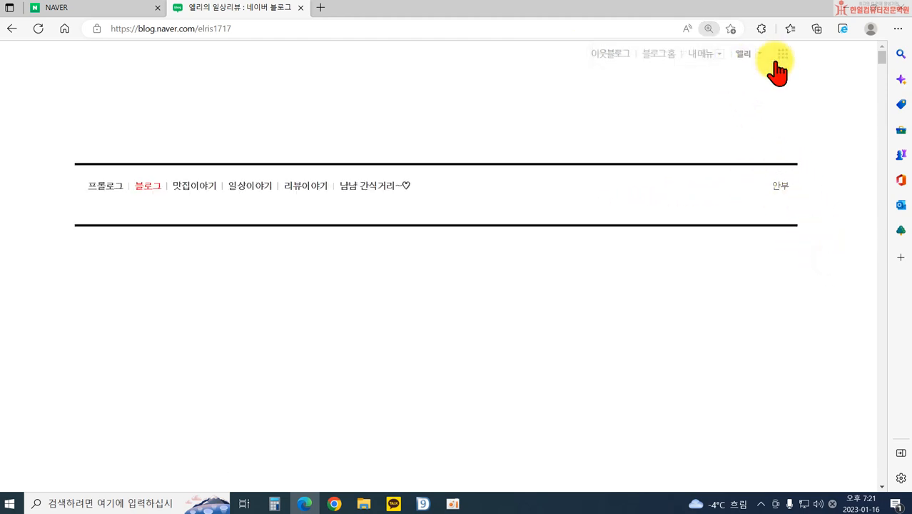
pyautogui.click(719, 57)
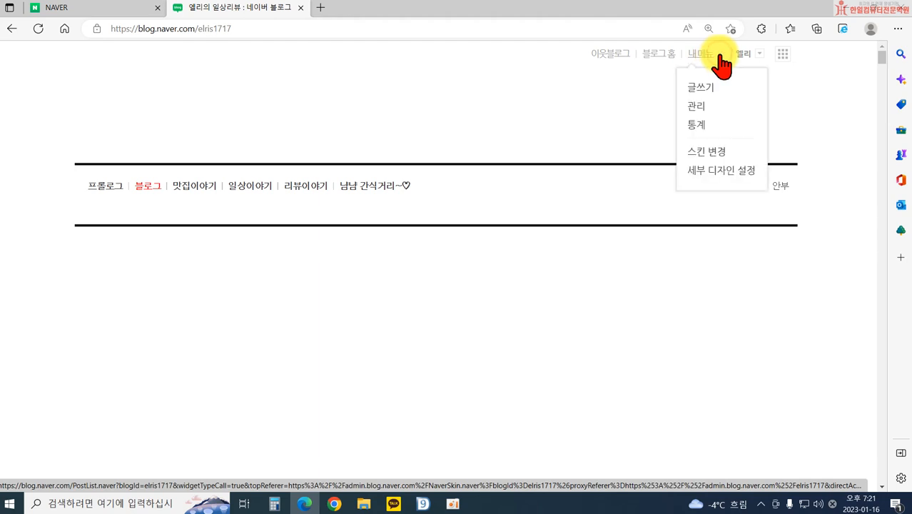
pyautogui.click(695, 107)
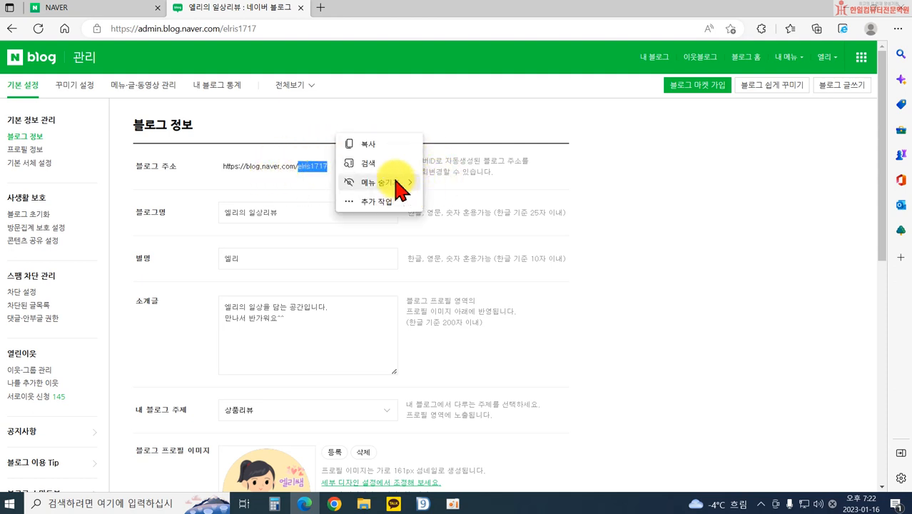
pyautogui.click(472, 171)
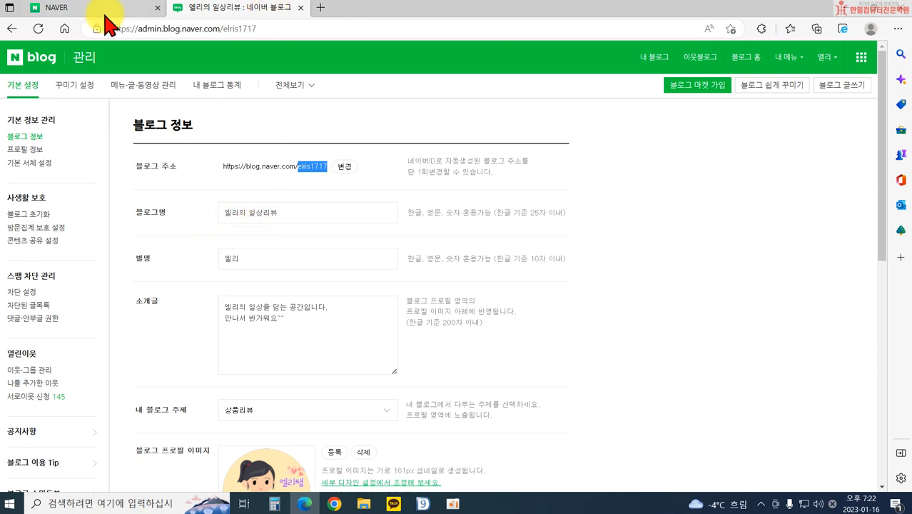
# Return to the Naver home page and search for 네일아트
pyautogui.click(82, 5)
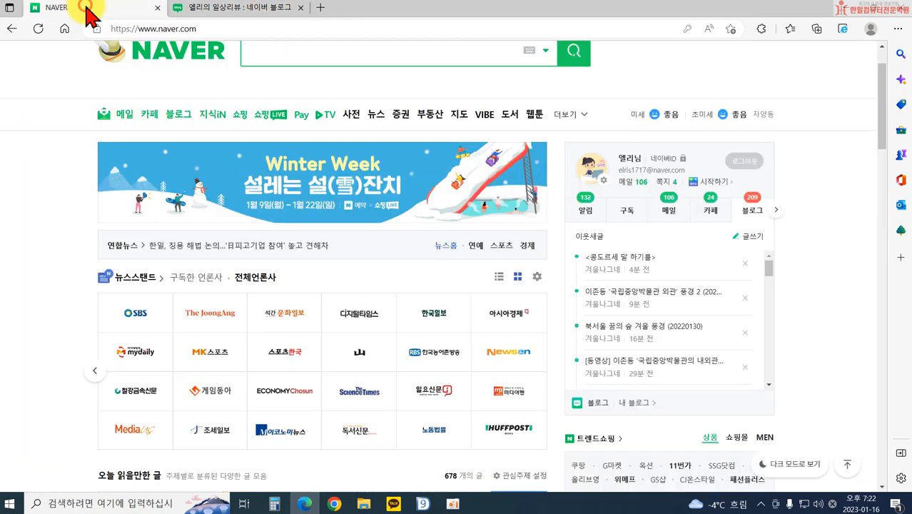
pyautogui.scroll(1, 211, 114)
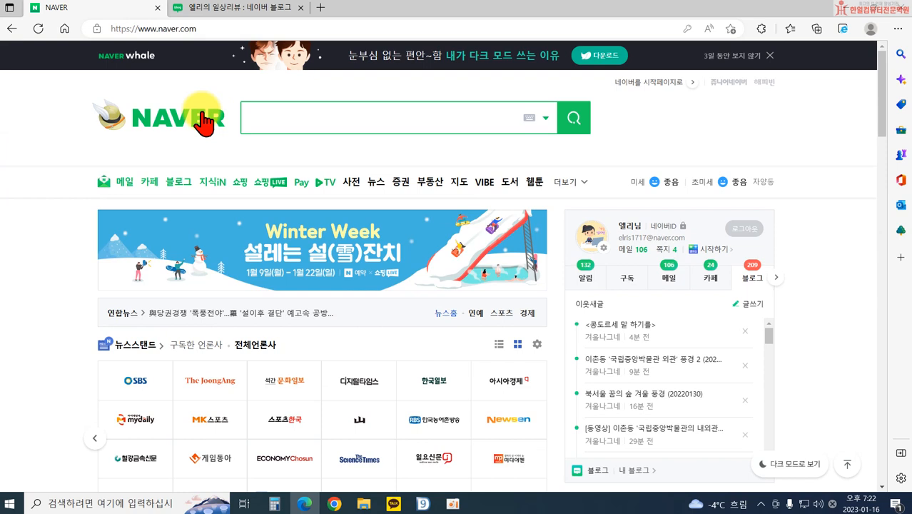
pyautogui.click(259, 116)
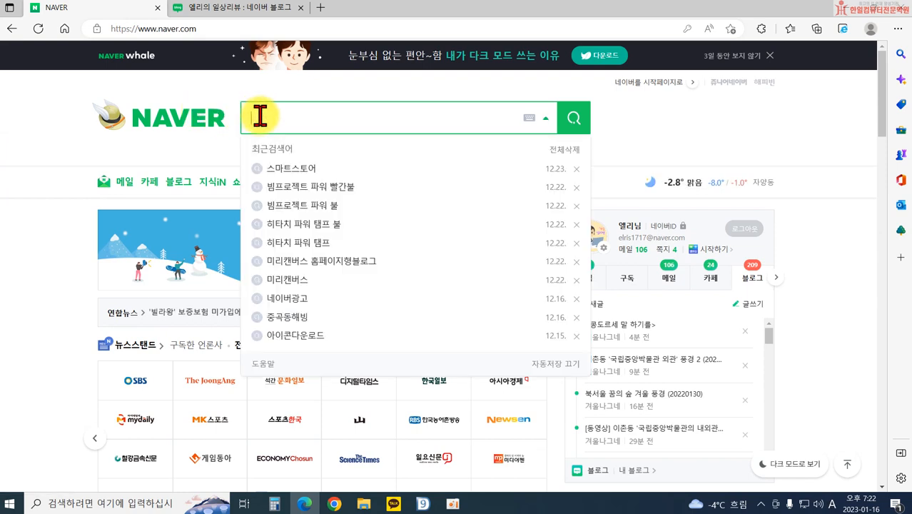
pyautogui.write('s')
pyautogui.press('BackSpace')
pyautogui.write('s')
pyautogui.press('BackSpace')
pyautogui.write('네일아트')
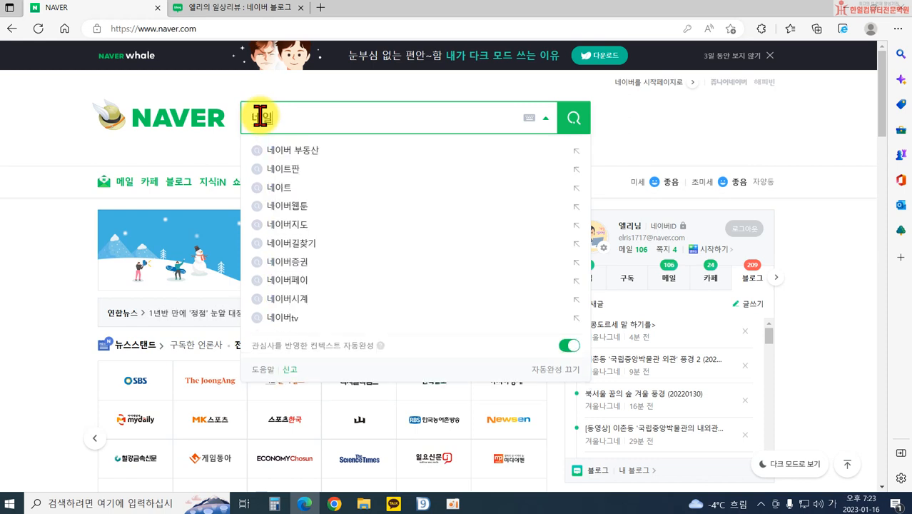
pyautogui.press('Return')
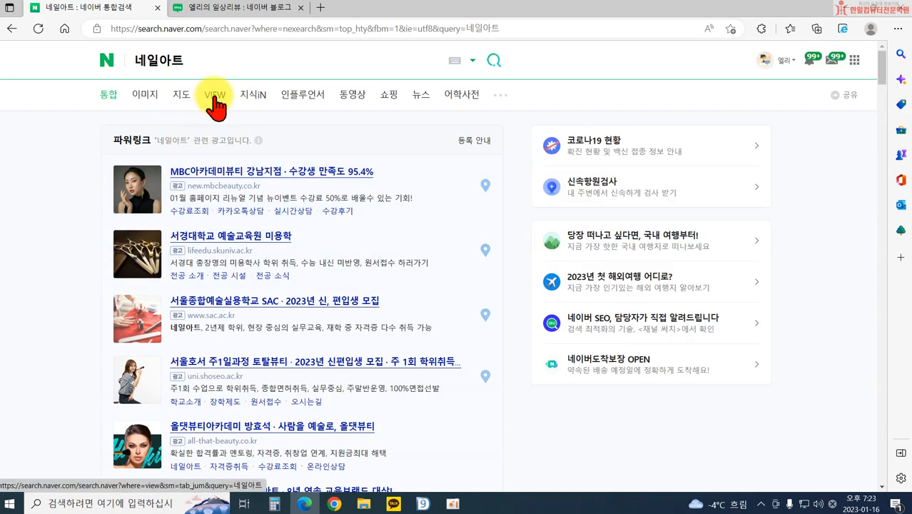
# Skim the combined results for 네일아트 and switch to the VIEW results
pyautogui.scroll(-7, 244, 204)
pyautogui.scroll(-15, 307, 300)
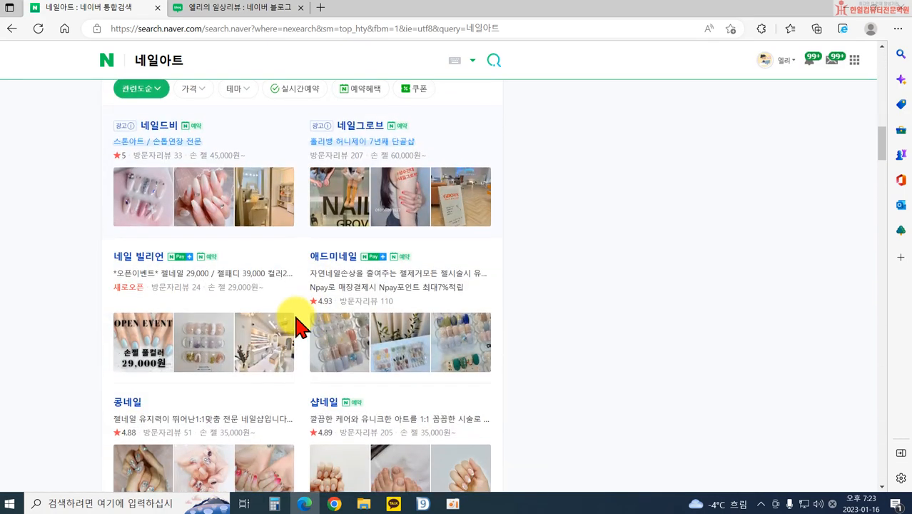
pyautogui.scroll(5, 236, 115)
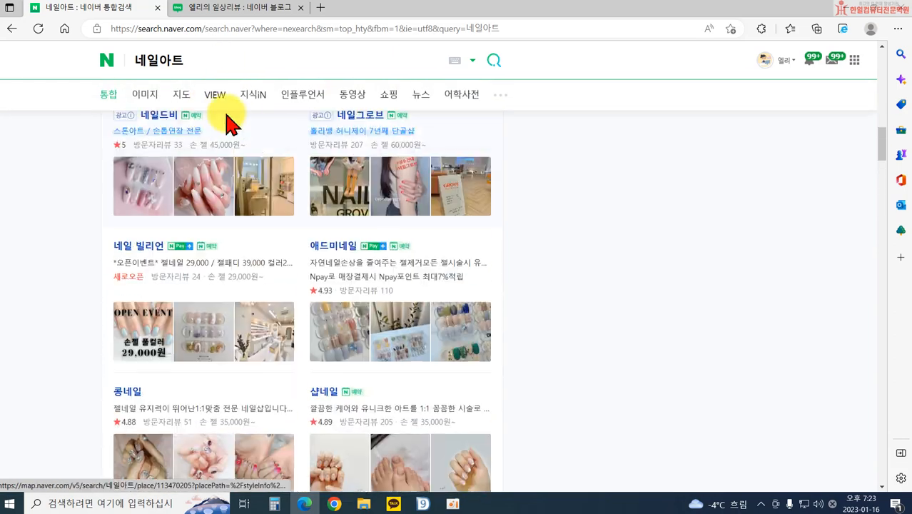
pyautogui.click(215, 97)
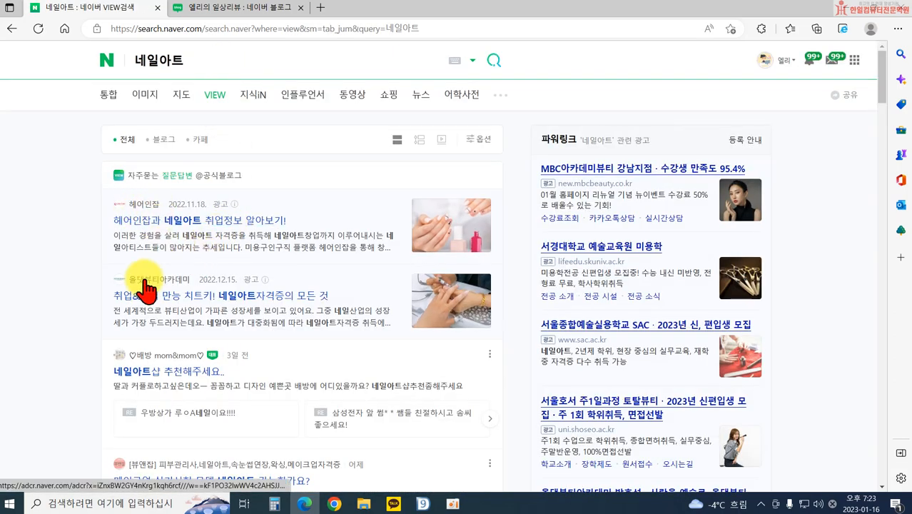
# Examine the blog and cafe names and post titles in the VIEW results for 네일아트
pyautogui.scroll(-2, 214, 346)
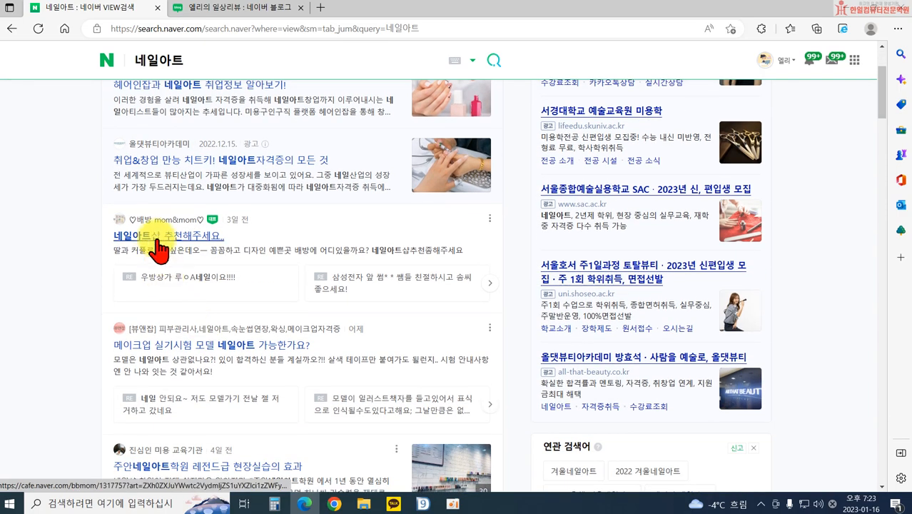
pyautogui.scroll(-1, 198, 230)
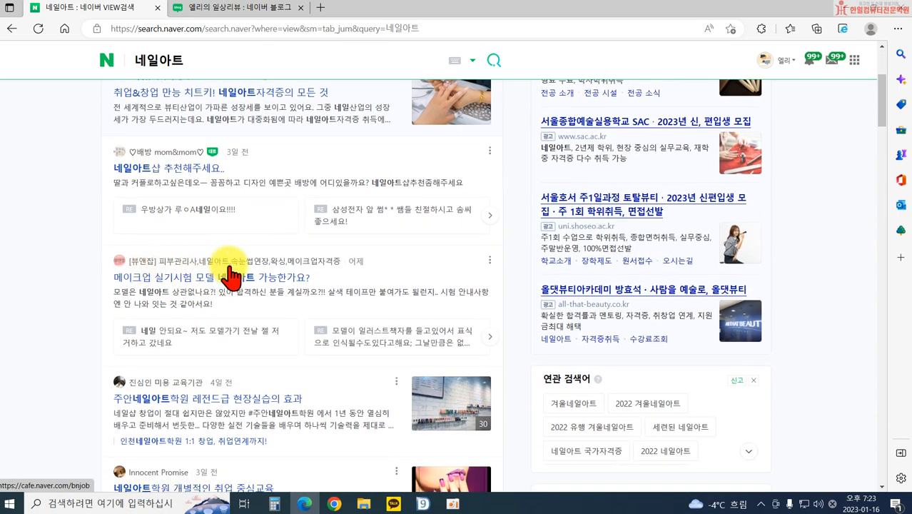
pyautogui.scroll(-2, 163, 397)
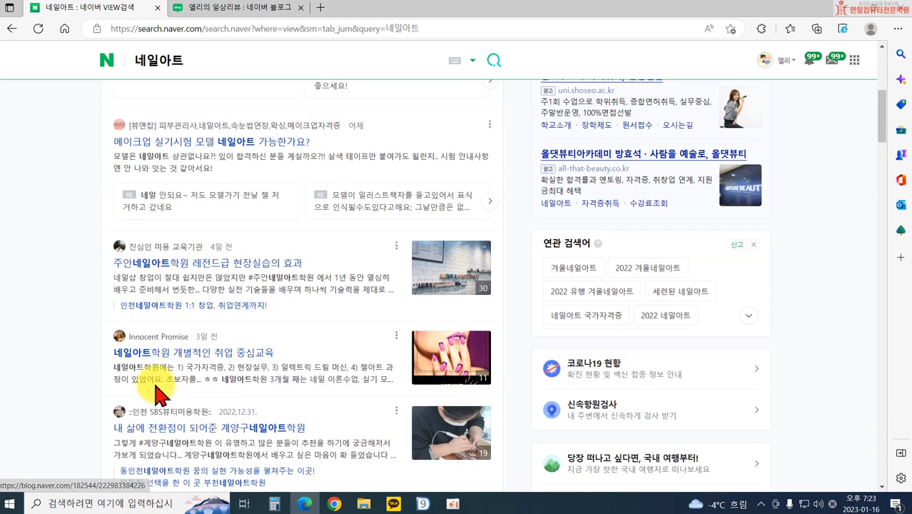
pyautogui.scroll(-2, 171, 424)
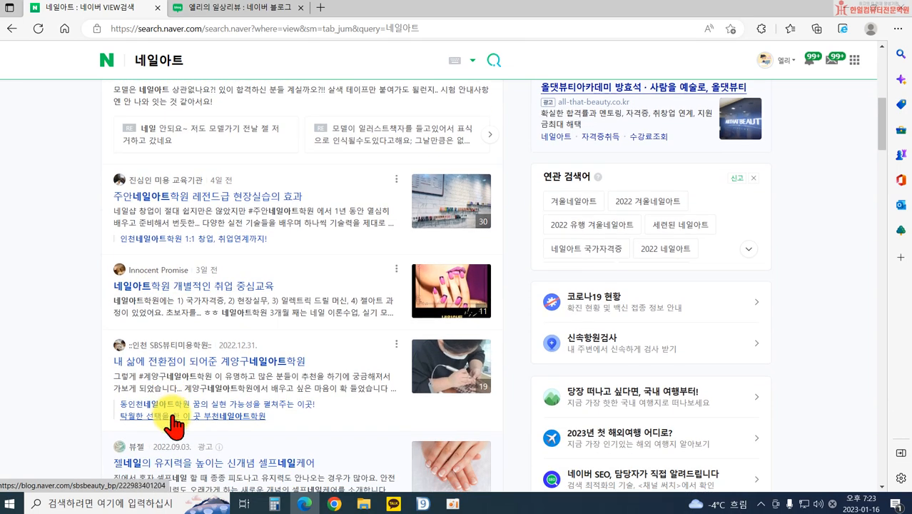
pyautogui.scroll(-2, 132, 327)
pyautogui.scroll(9, 315, 310)
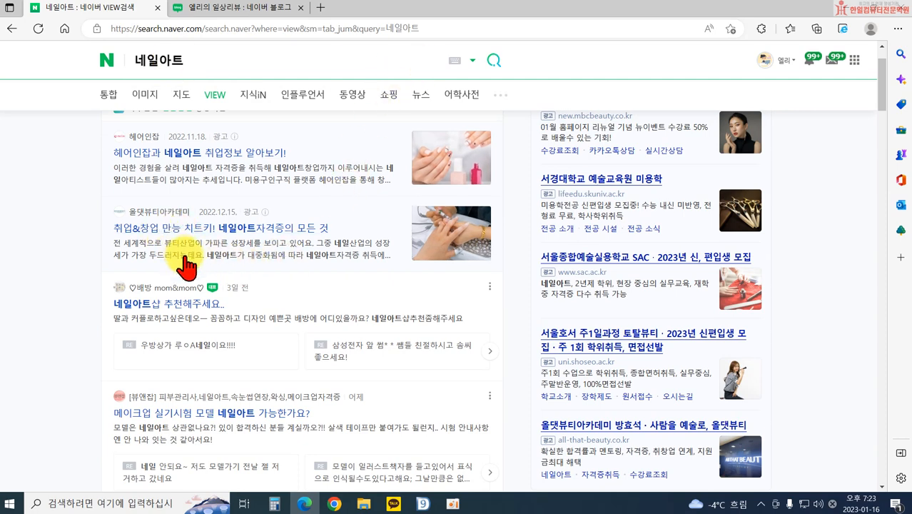
pyautogui.scroll(-3, 182, 257)
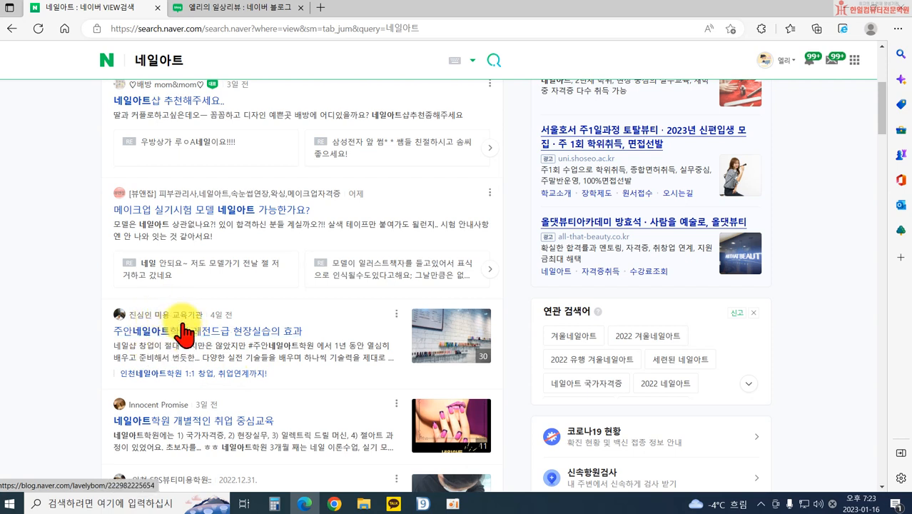
# Search for 설명절음식 from the Naver home page and look through its VIEW results
pyautogui.click(104, 60)
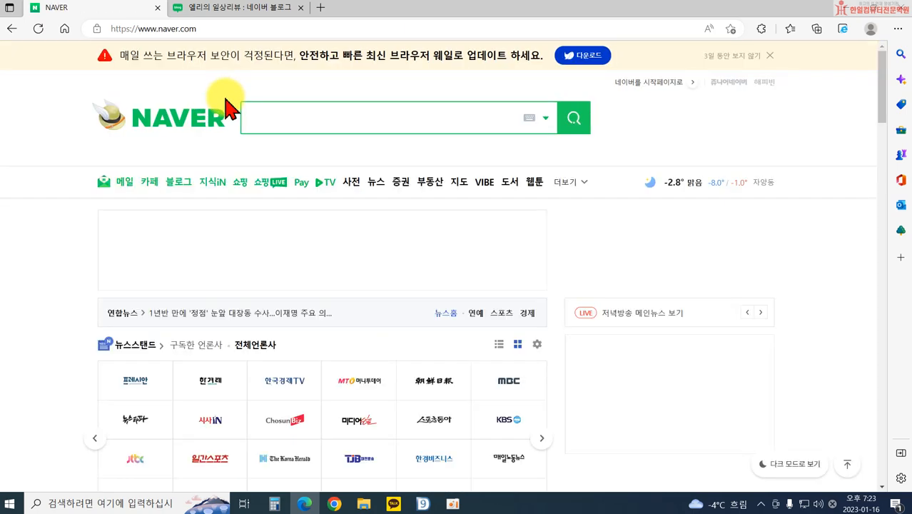
pyautogui.click(292, 127)
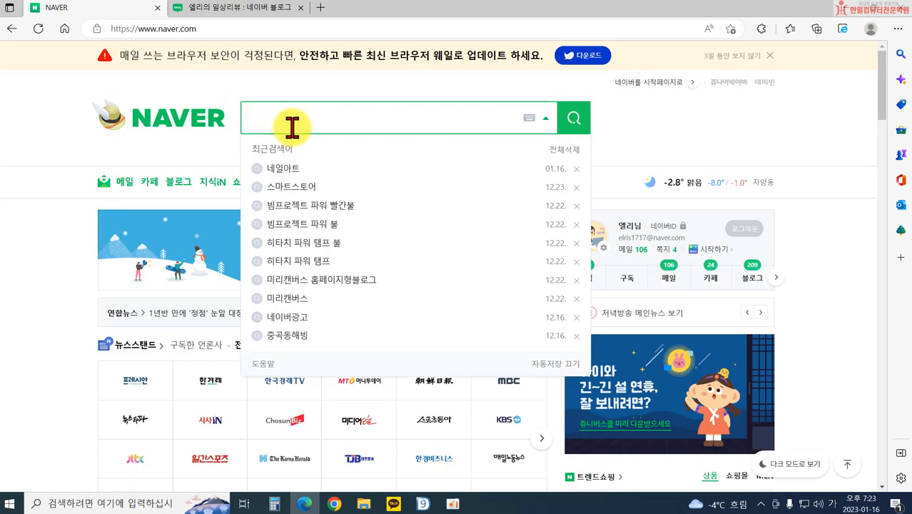
pyautogui.write('섦절음식')
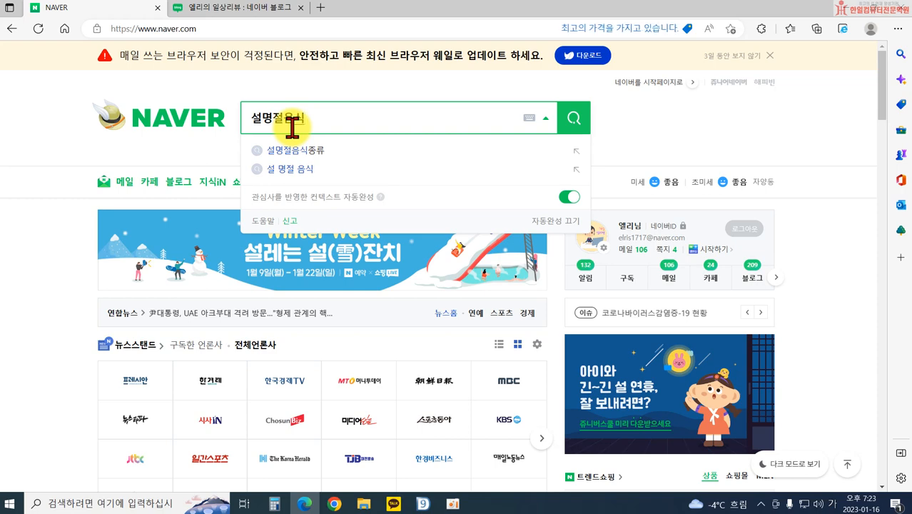
pyautogui.press('Return')
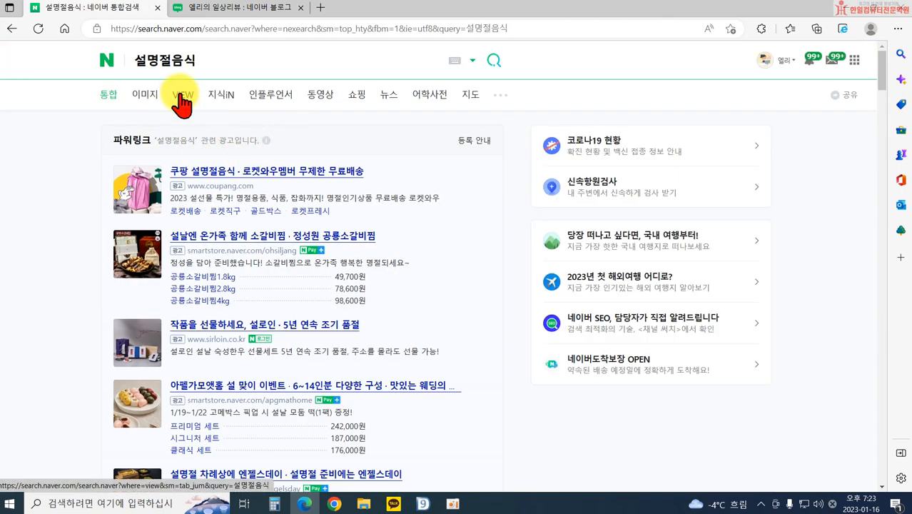
pyautogui.click(182, 100)
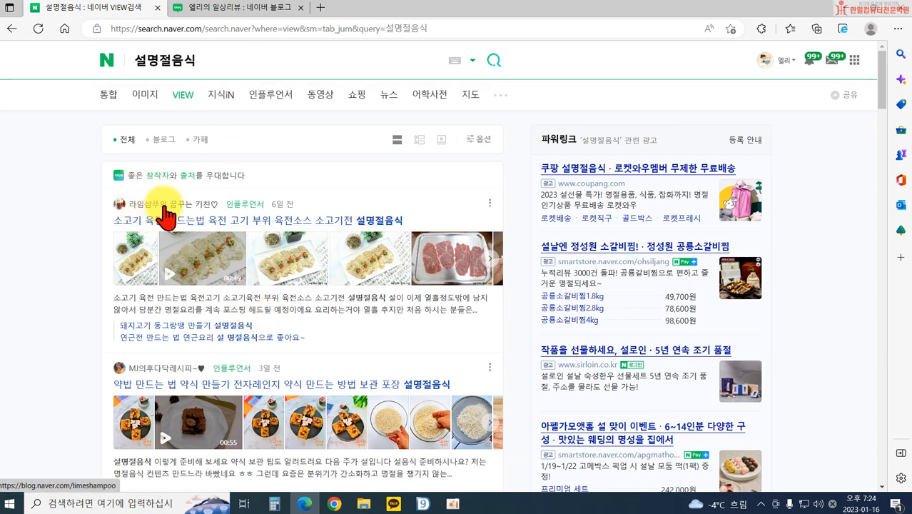
pyautogui.scroll(-2, 213, 220)
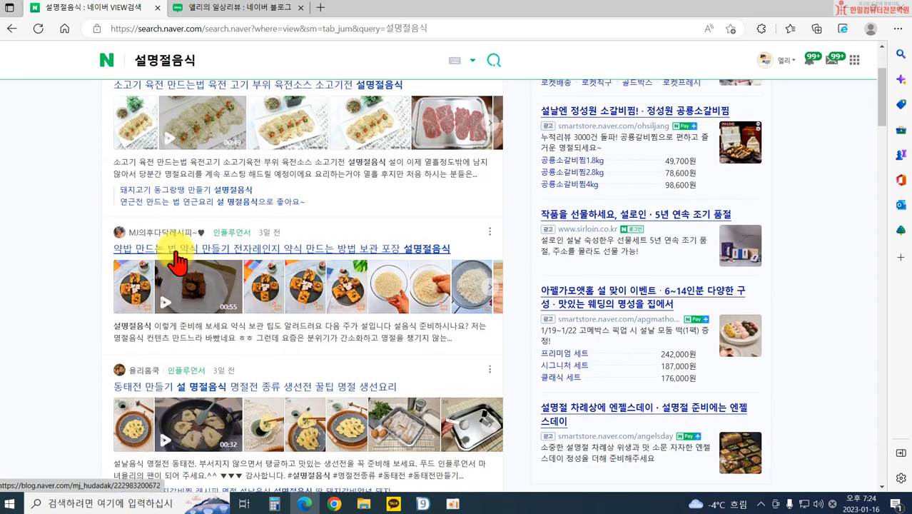
# Examine the blog names and post titles in the VIEW results for 설명절음식
pyautogui.scroll(-2, 213, 284)
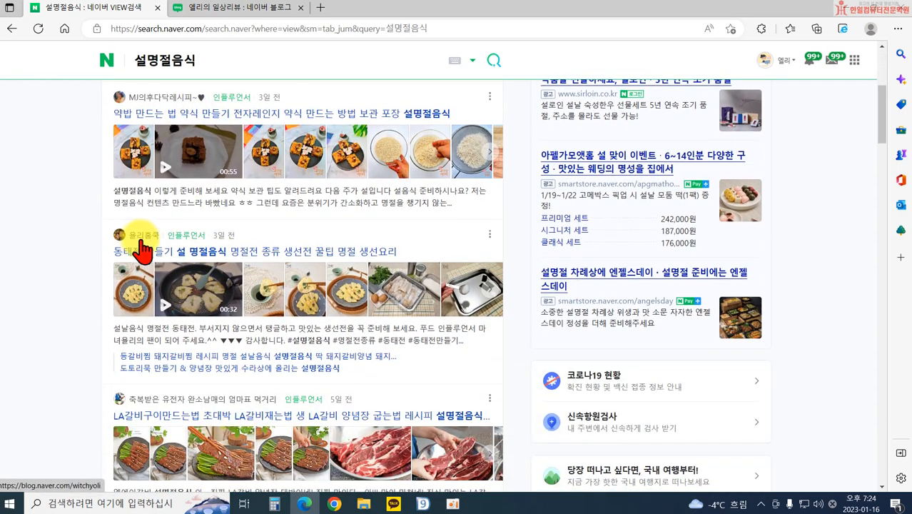
pyautogui.scroll(-1, 135, 240)
pyautogui.scroll(5, 230, 349)
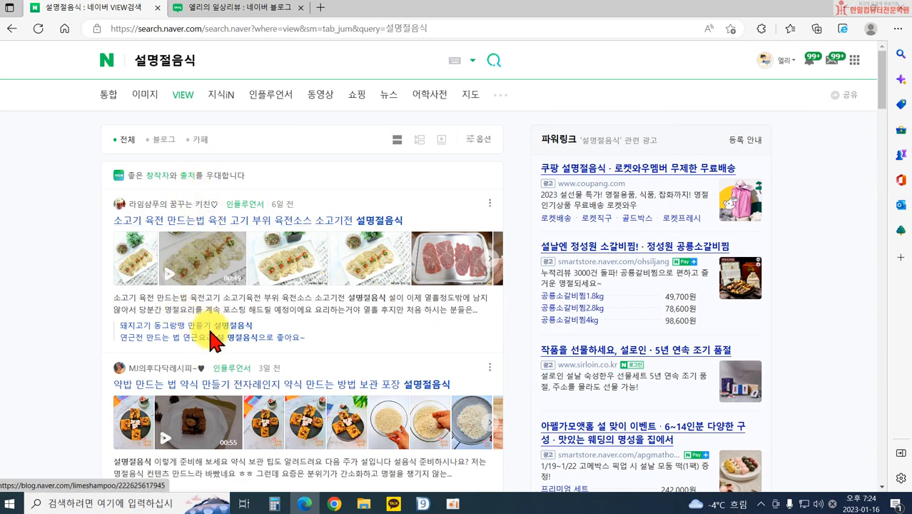
pyautogui.scroll(-6, 261, 379)
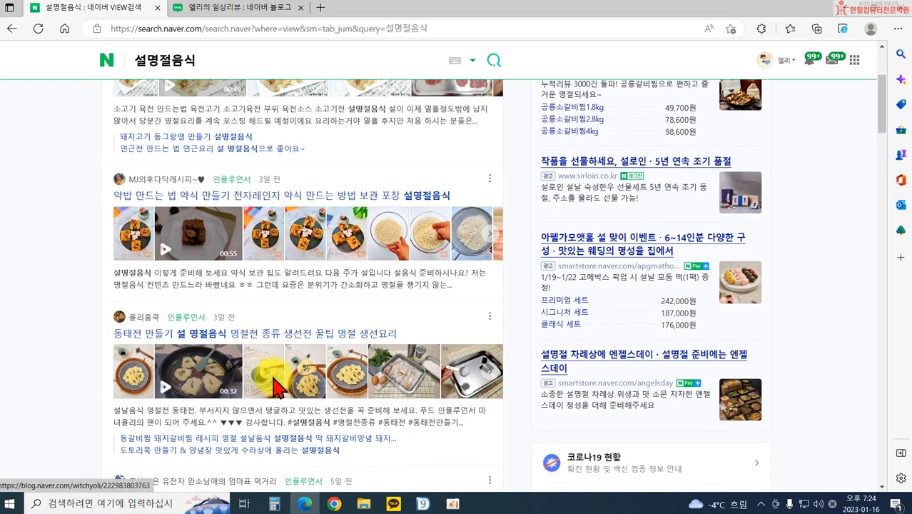
pyautogui.scroll(-4, 228, 257)
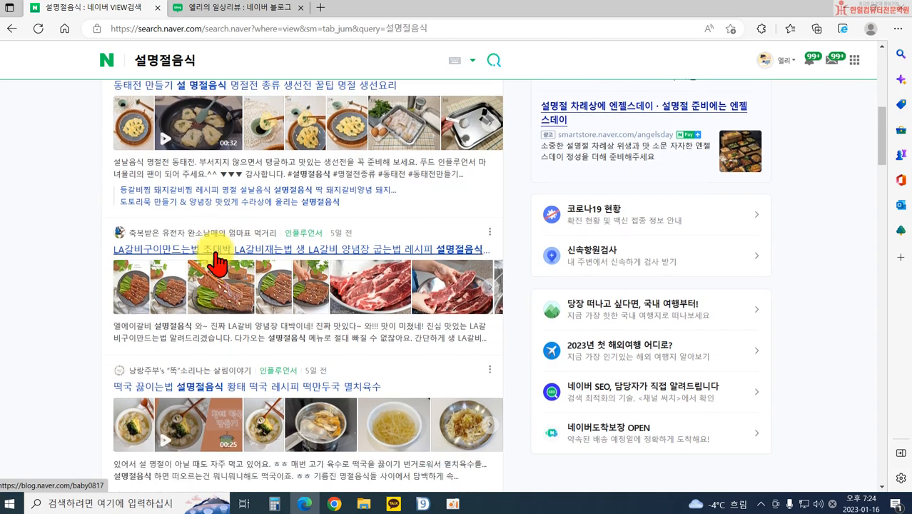
pyautogui.scroll(10, 235, 322)
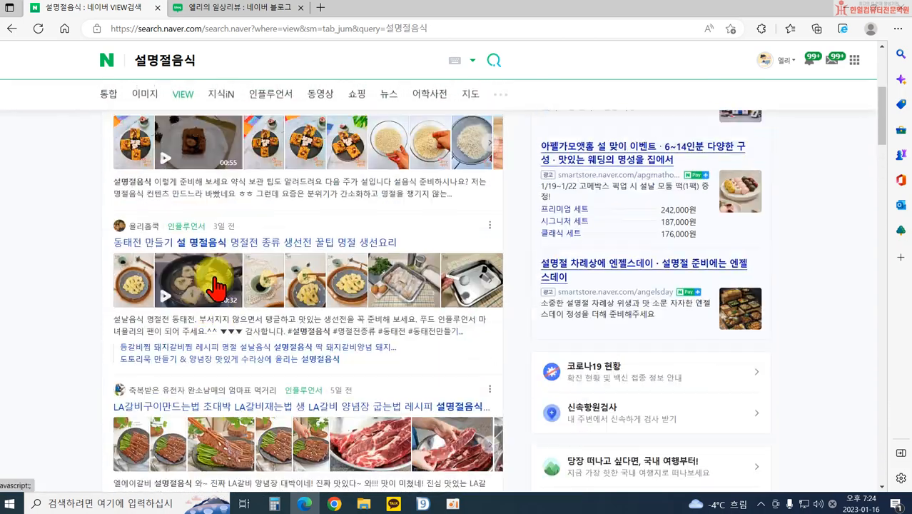
# Replace the current search term with 군자동빌라 and run the search within the VIEW results
pyautogui.doubleClick(196, 60)
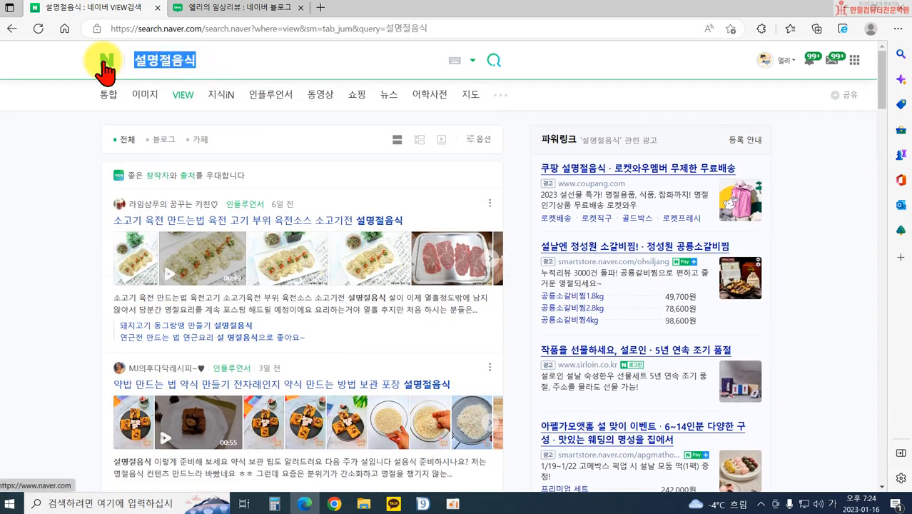
pyautogui.write('광진구')
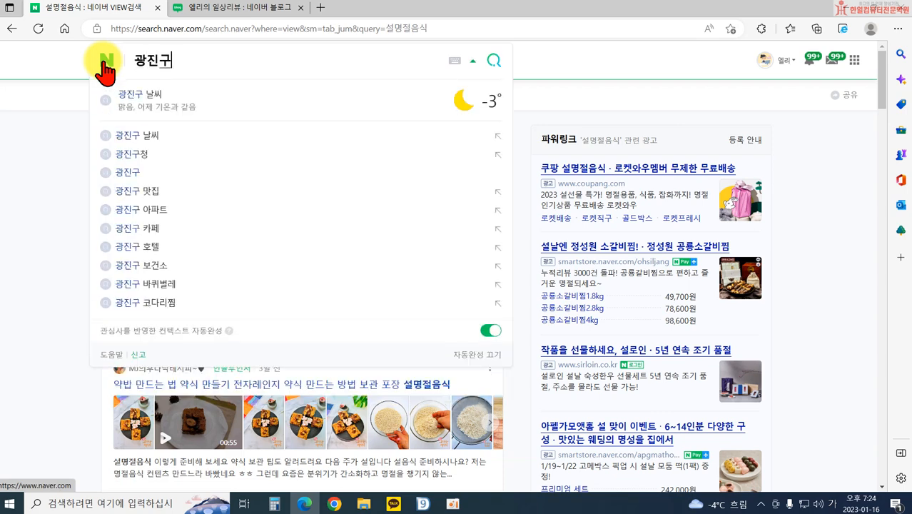
pyautogui.press('BackSpace')
pyautogui.press('BackSpace')
pyautogui.press('BackSpace')
pyautogui.press('BackSpace')
pyautogui.write('주곡동빌')
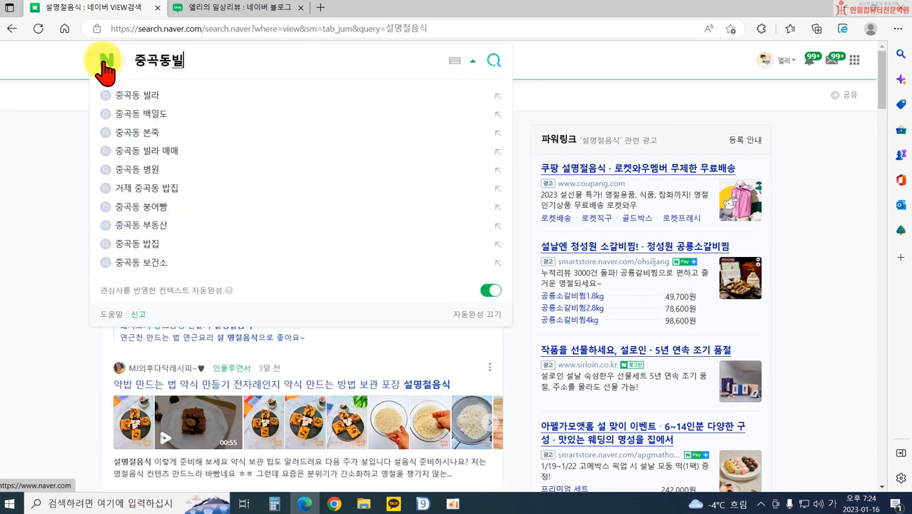
pyautogui.write('ㅈ')
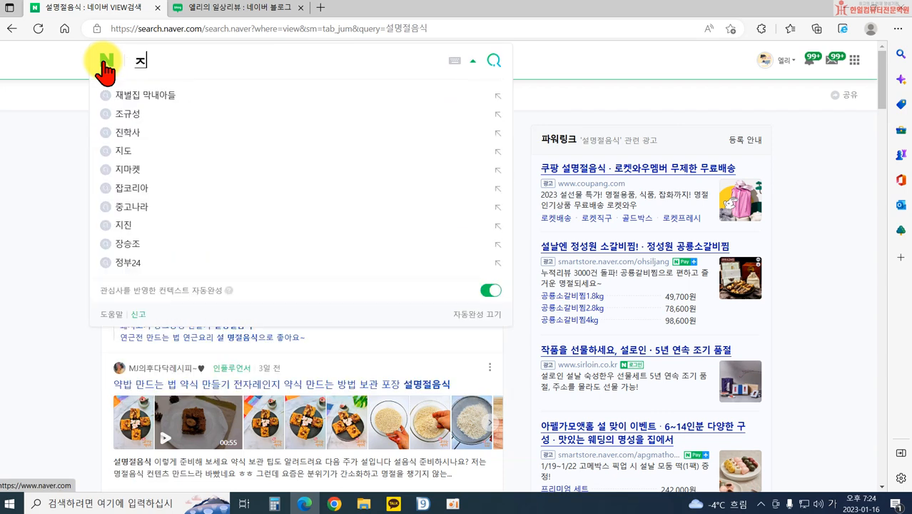
pyautogui.write('군자동빌라')
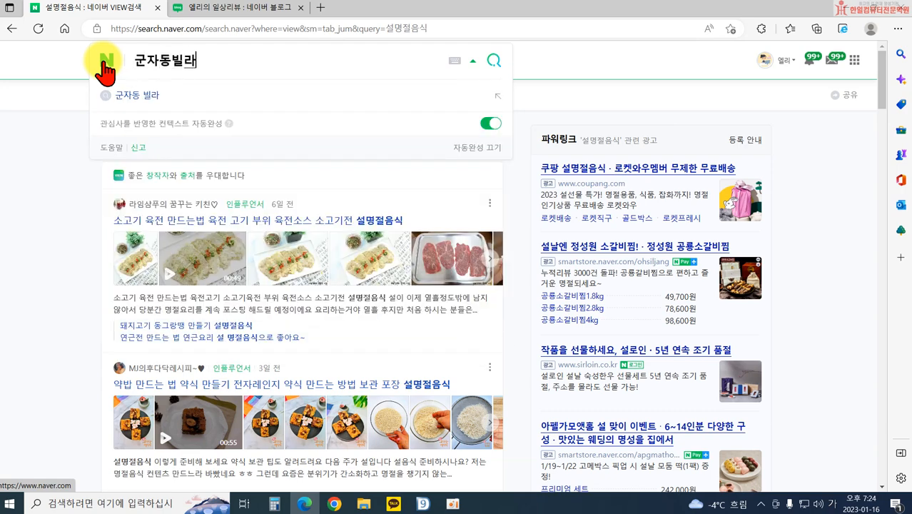
pyautogui.press('Return')
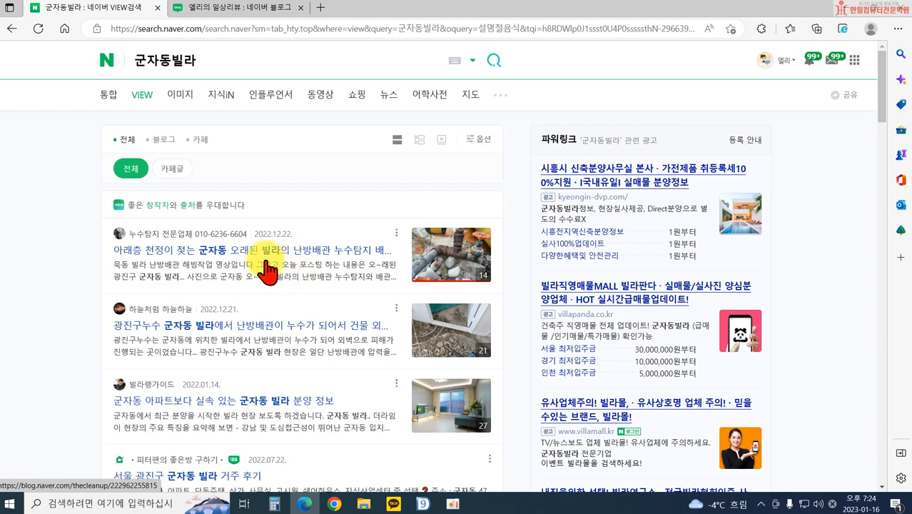
# Examine how the blogs and cafes listed in the VIEW results for 군자동빌라 are named
pyautogui.scroll(-1, 292, 282)
pyautogui.scroll(-1, 275, 335)
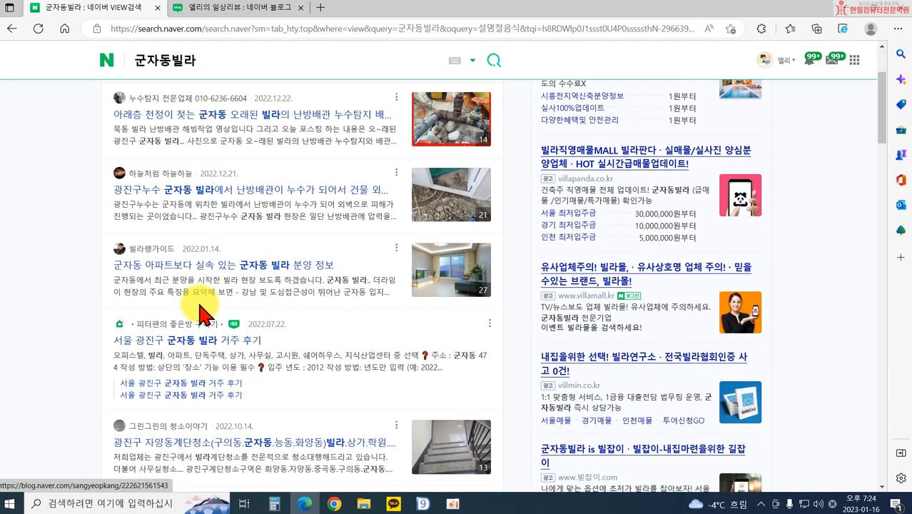
pyautogui.scroll(-2, 273, 379)
pyautogui.scroll(4, 277, 375)
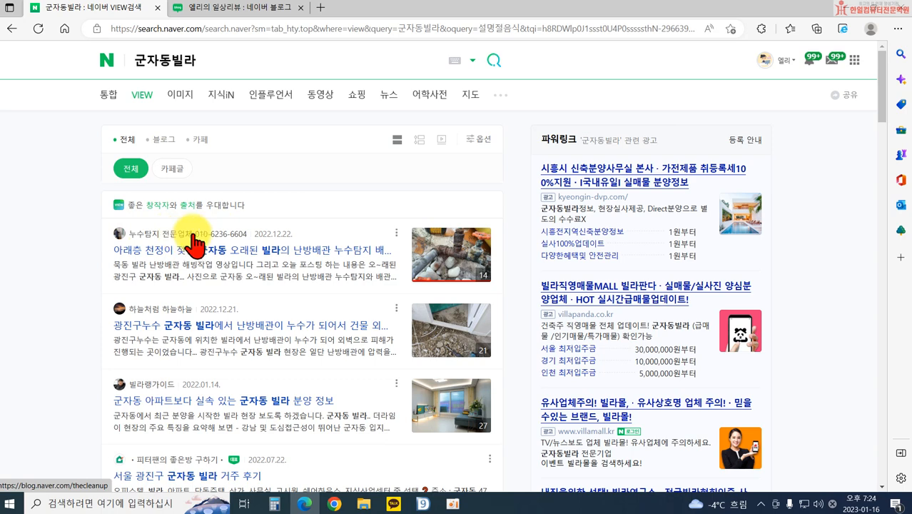
# Check the blog name and nickname on the blog information page, and compare them with the names in the 군자동빌라 results
pyautogui.click(235, 10)
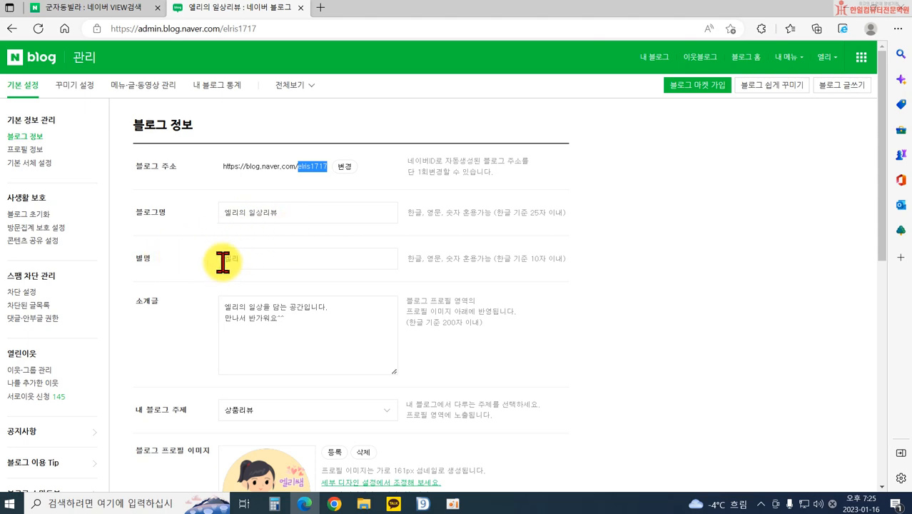
pyautogui.click(95, 10)
pyautogui.scroll(-4, 281, 218)
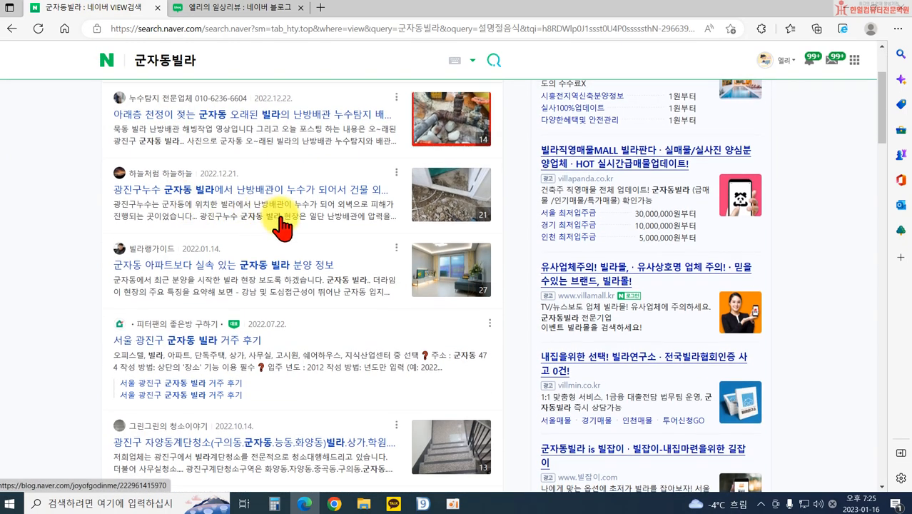
pyautogui.scroll(2, 198, 214)
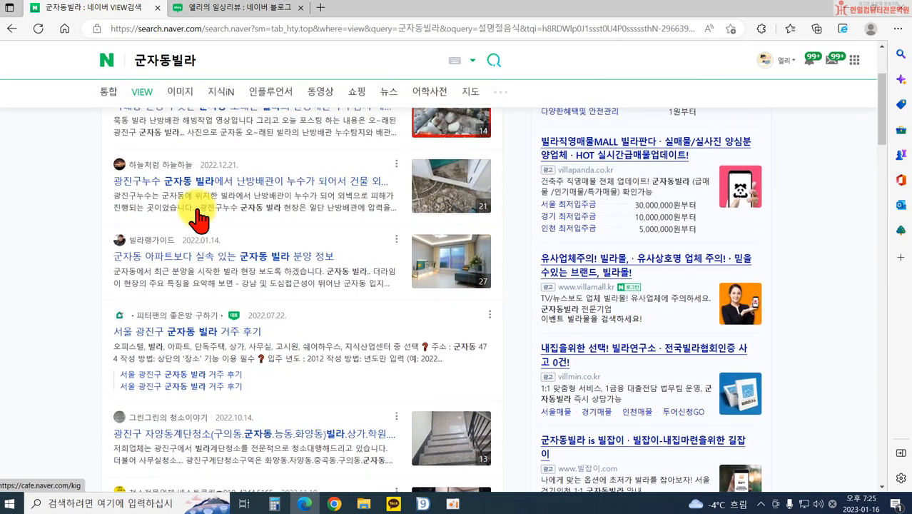
pyautogui.scroll(2, 210, 192)
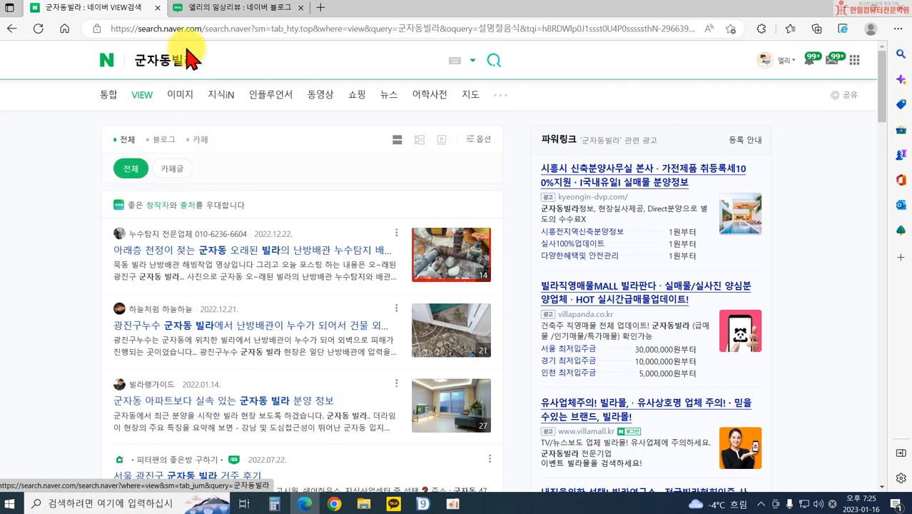
# Review the blog information page, from the blog name, nickname and introduction through topic, profile image and mobile cover to the 네이버 톡톡 connection
pyautogui.click(201, 11)
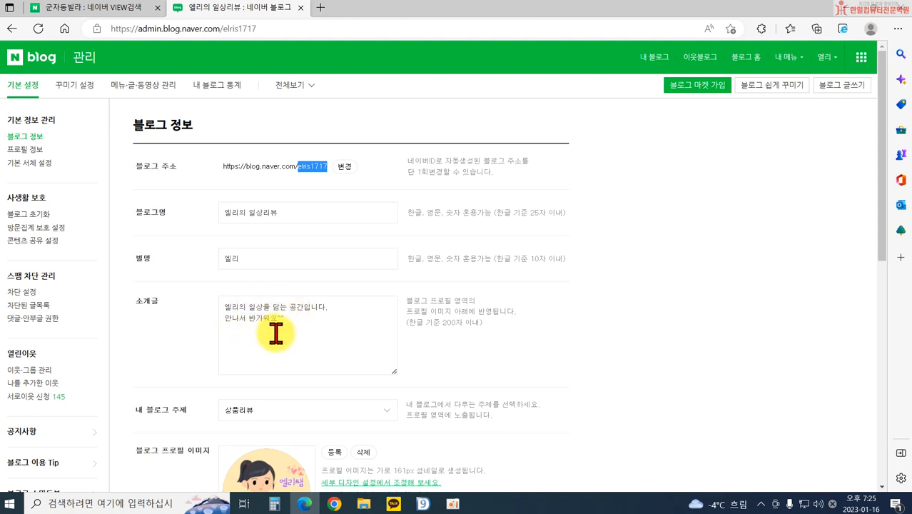
pyautogui.scroll(-2, 275, 336)
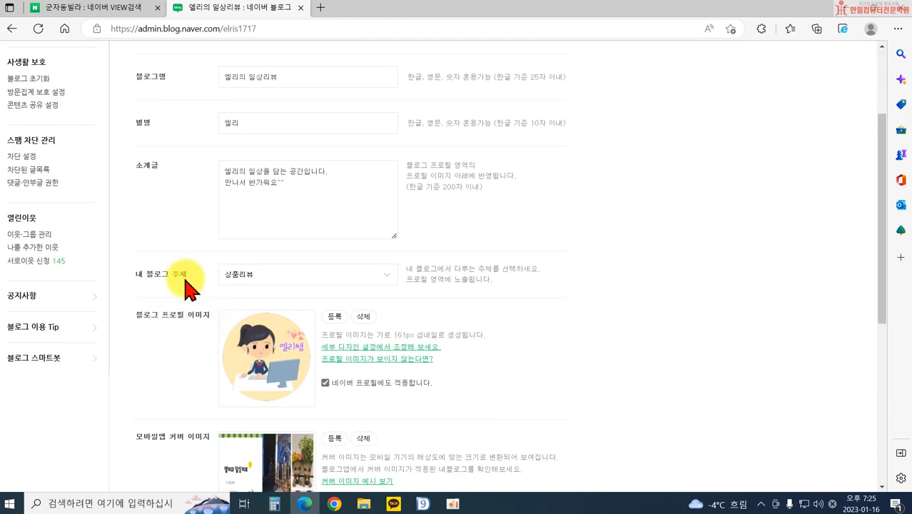
pyautogui.scroll(2, 281, 177)
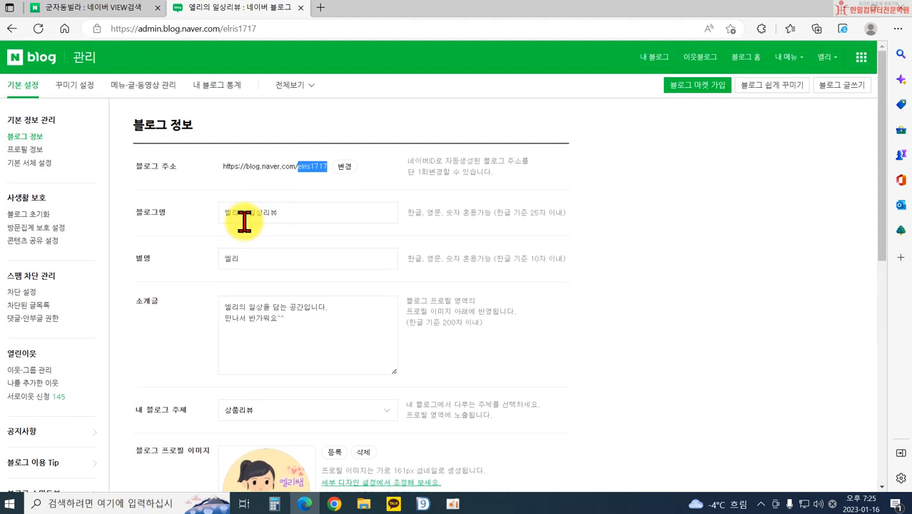
pyautogui.scroll(-2, 278, 299)
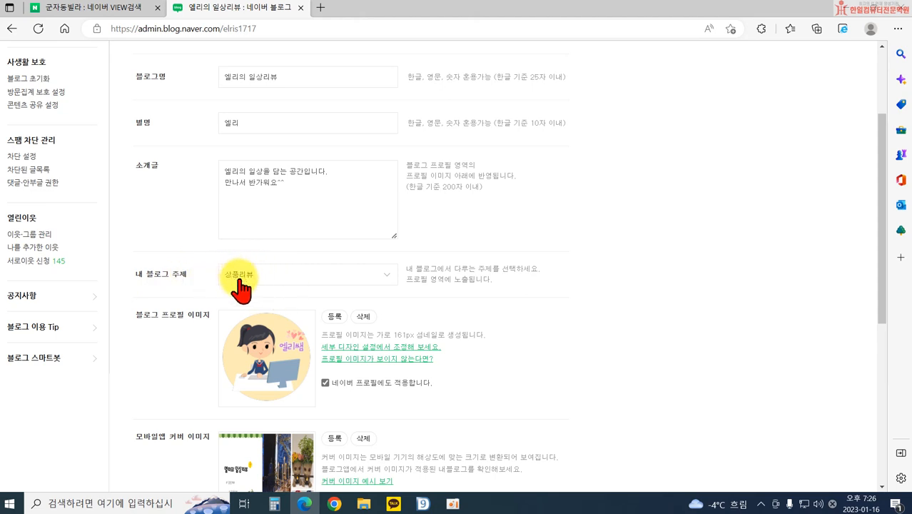
pyautogui.scroll(-1, 240, 285)
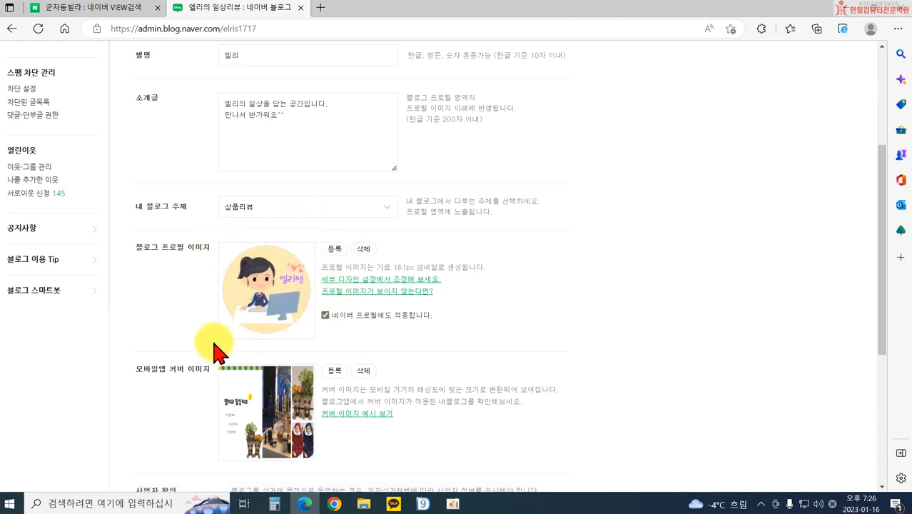
pyautogui.scroll(-2, 314, 351)
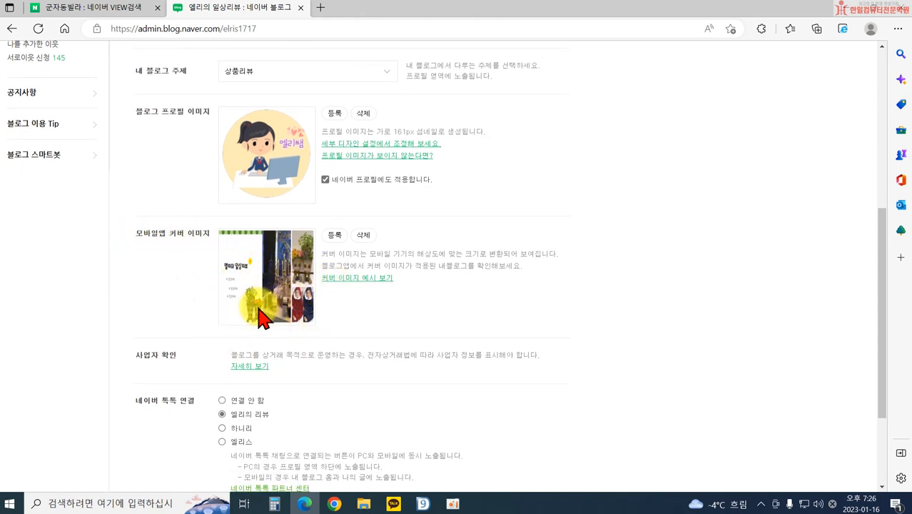
pyautogui.scroll(5, 263, 314)
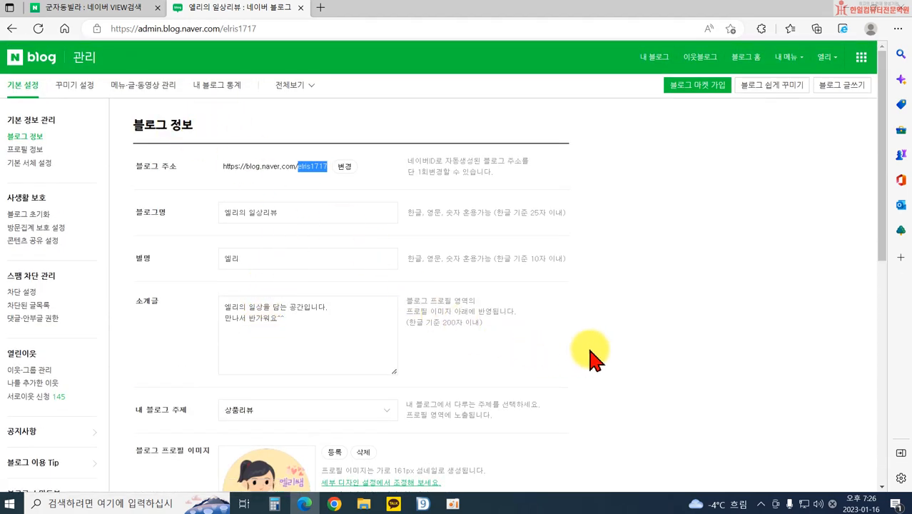
pyautogui.scroll(-4, 598, 351)
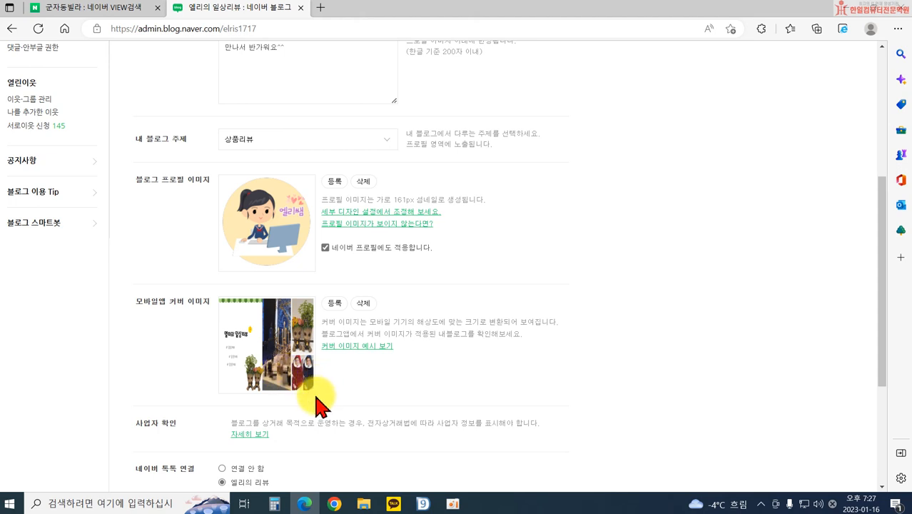
pyautogui.scroll(-2, 300, 364)
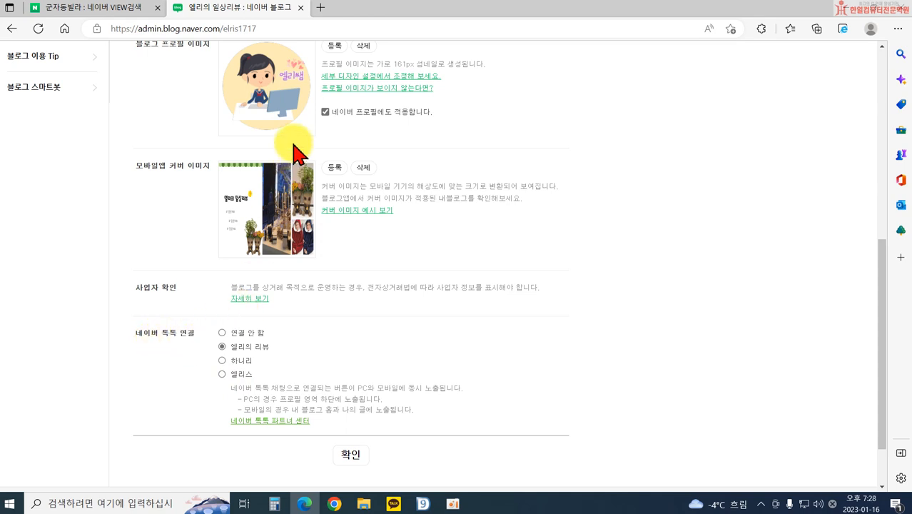
# Search the web for 네이버 in a new browser tab and open the Naver home page from the results
pyautogui.click(321, 8)
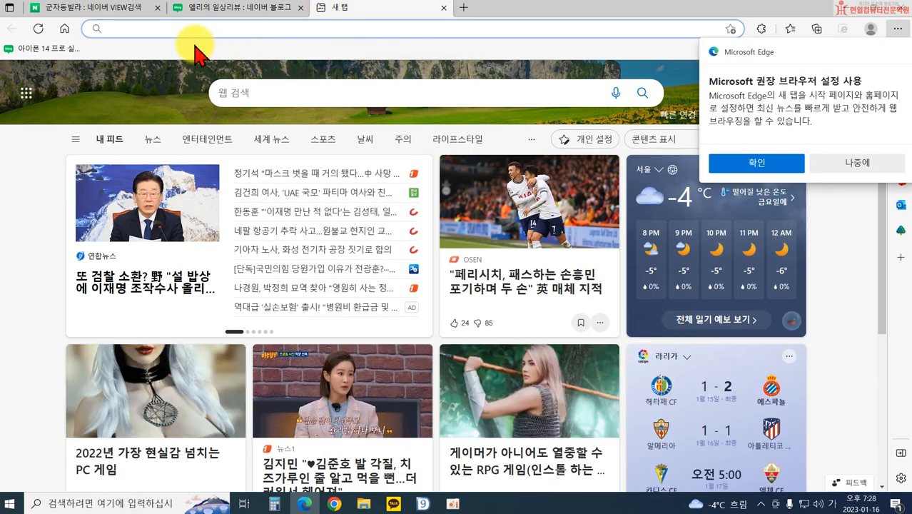
pyautogui.click(122, 30)
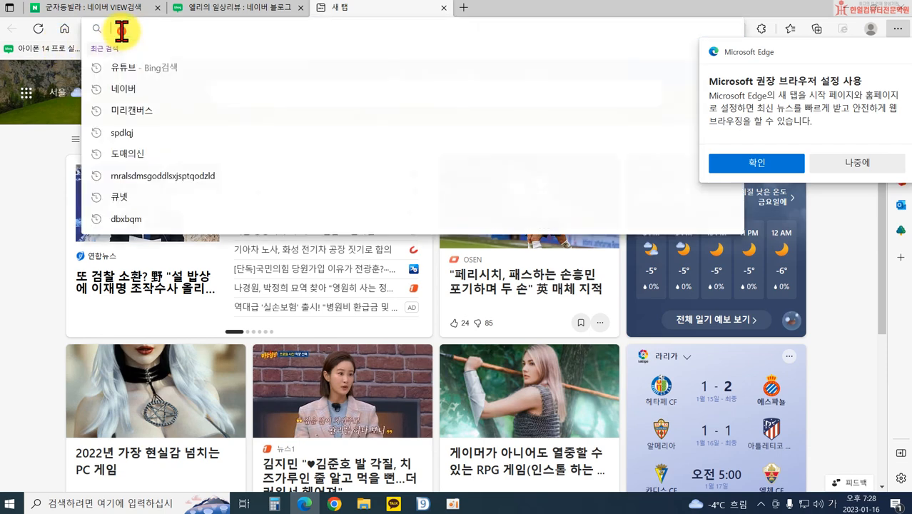
pyautogui.write('네이버')
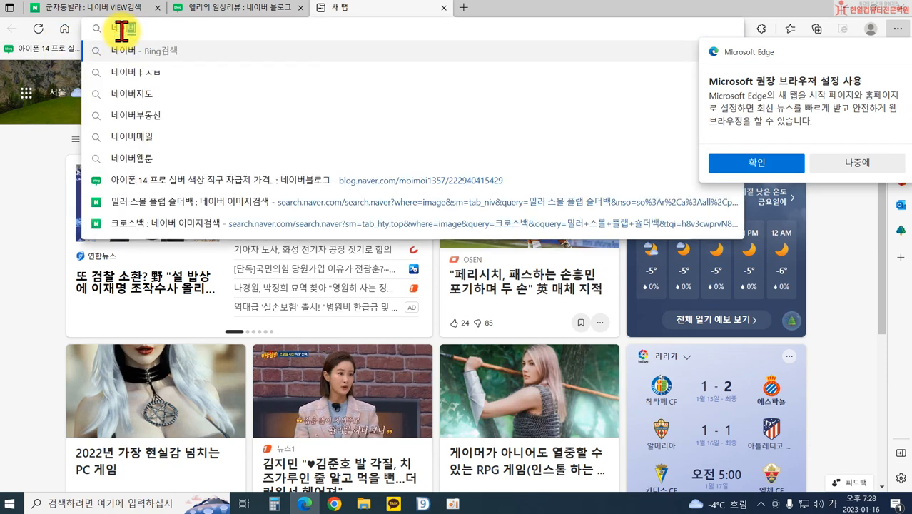
pyautogui.press('Return')
pyautogui.click(125, 205)
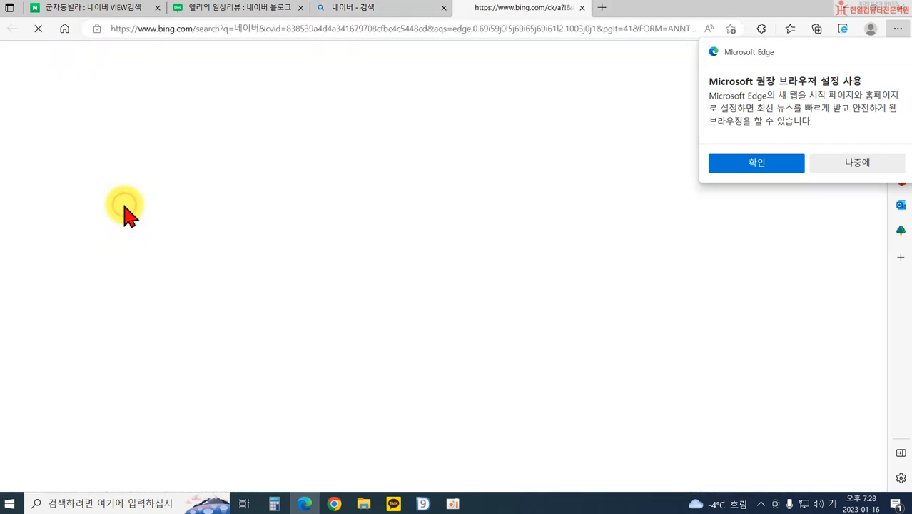
# Search Naver for 네이버 톡톡 파트너센터 using the suggested search term
pyautogui.click(295, 123)
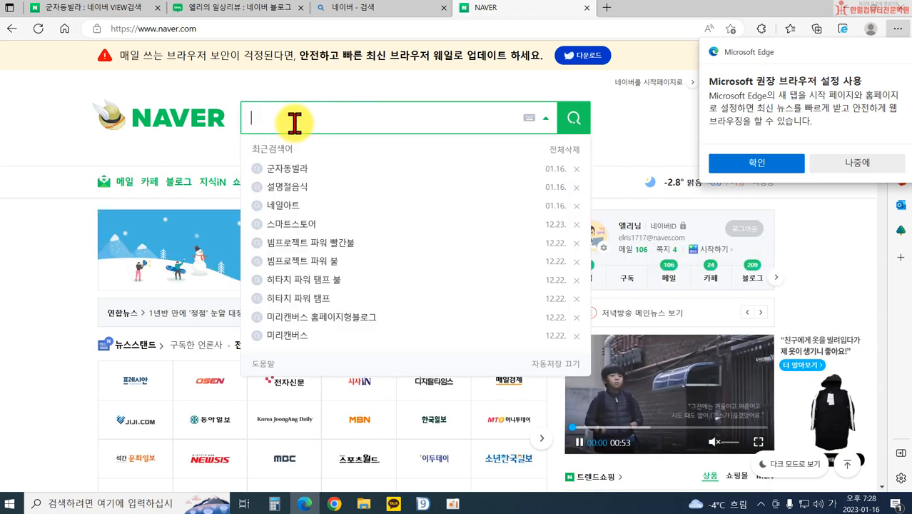
pyautogui.write('네이버톡톡파')
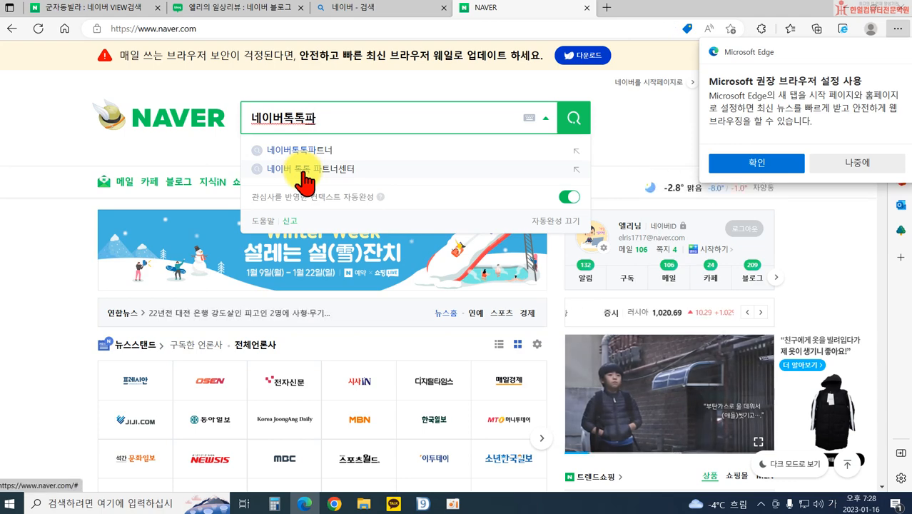
pyautogui.click(305, 171)
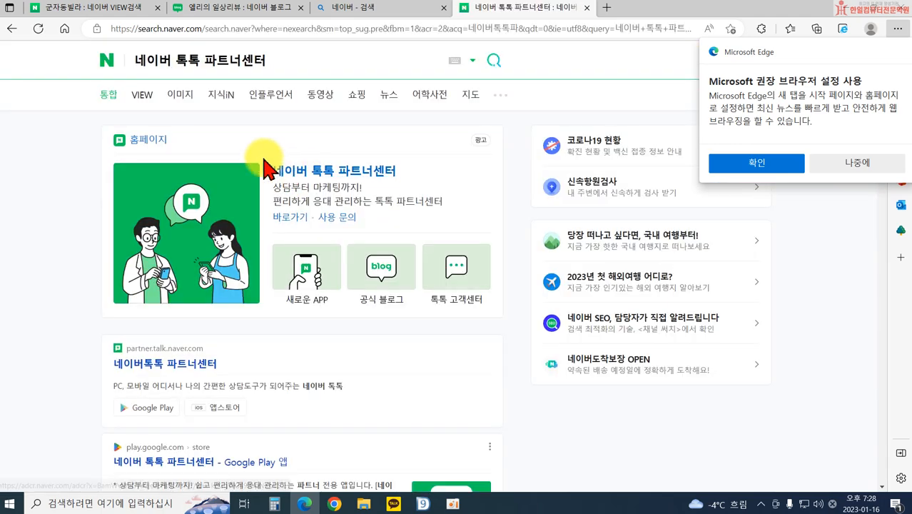
# Open the 네이버톡톡 파트너센터 website from the results and start the account registration
pyautogui.click(167, 371)
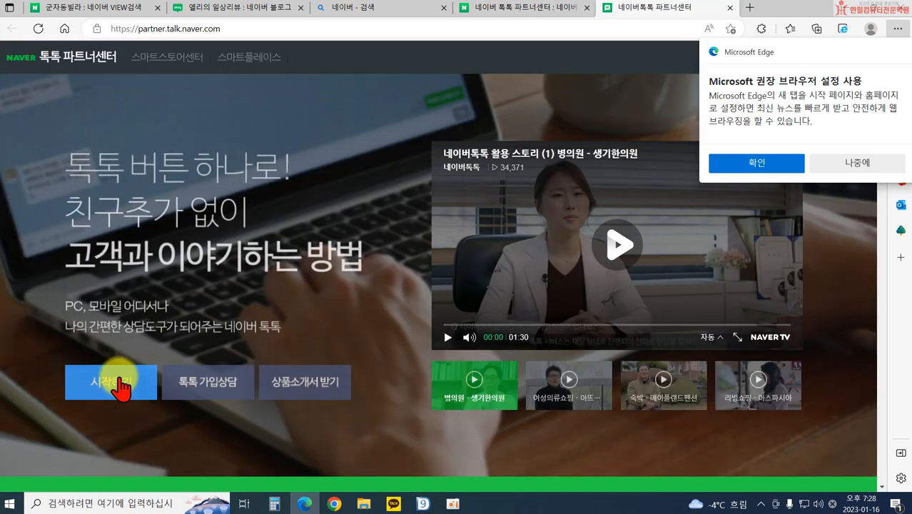
pyautogui.click(123, 390)
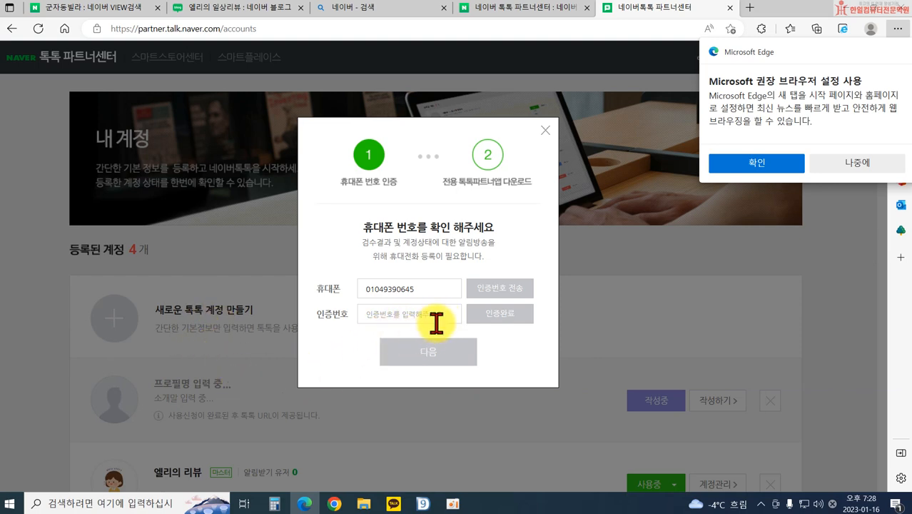
# Request the phone verification code, enter the received code to verify the number, and finish the partner app download notice
pyautogui.click(497, 289)
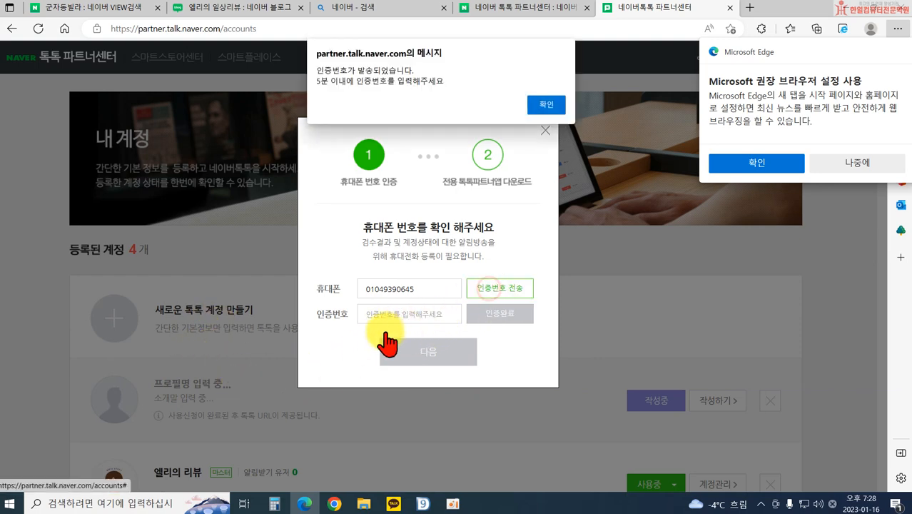
pyautogui.click(547, 102)
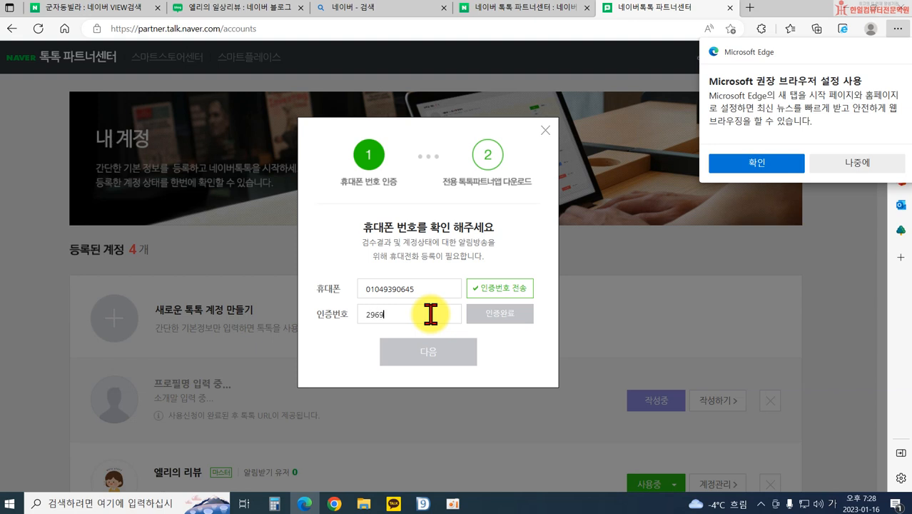
pyautogui.click(490, 318)
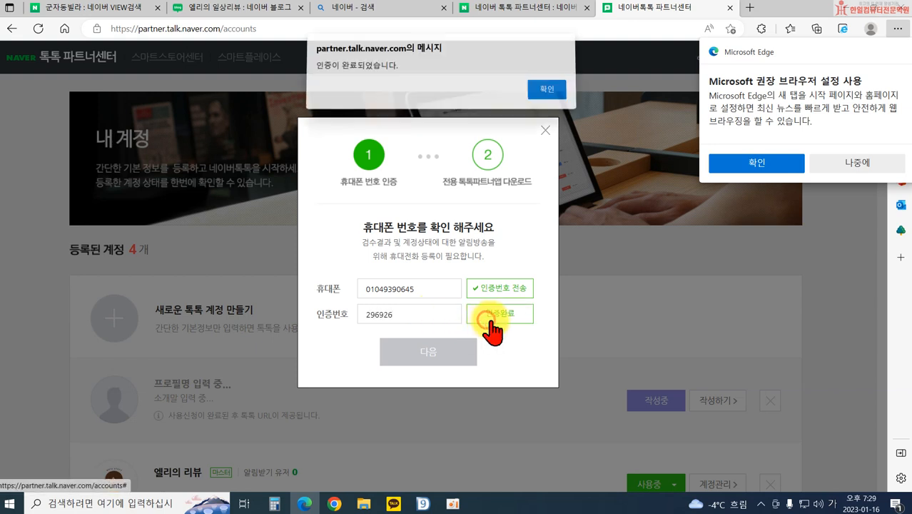
pyautogui.click(545, 96)
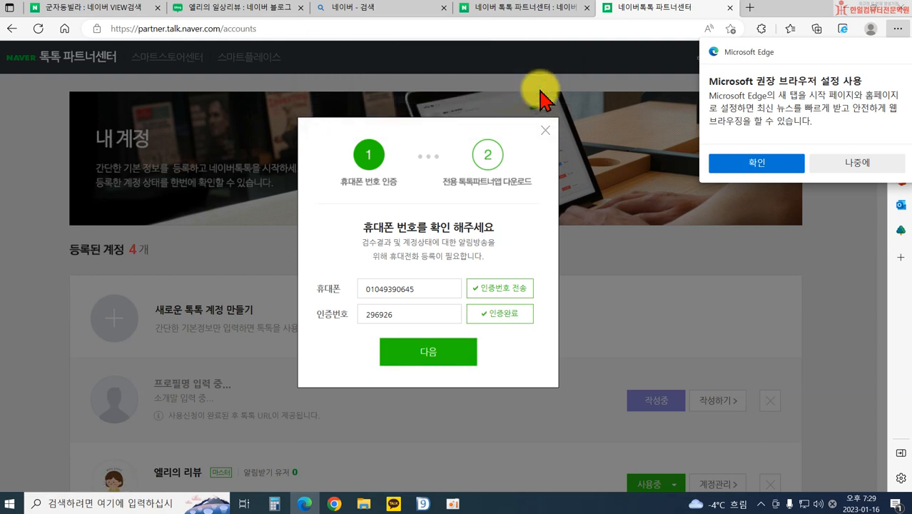
pyautogui.click(441, 351)
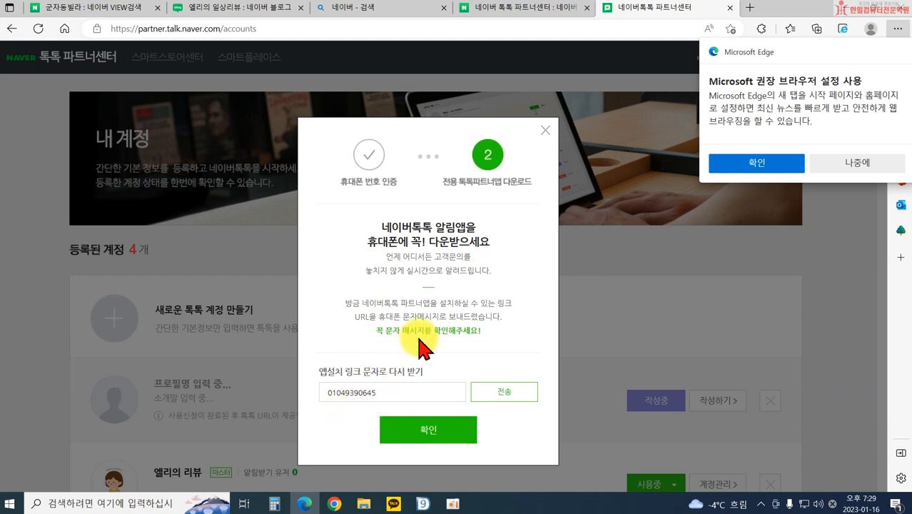
pyautogui.click(440, 437)
pyautogui.click(422, 332)
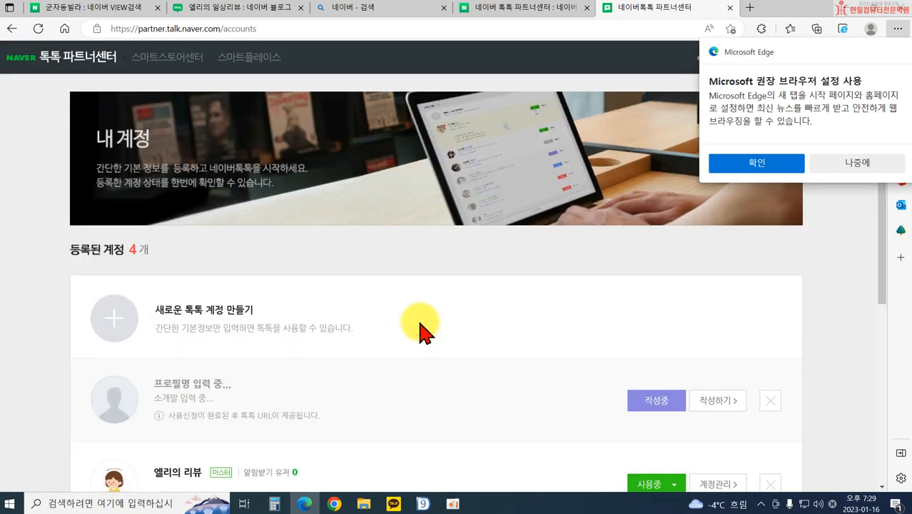
# Start a new 톡톡 account, skip connecting other Naver services, and continue with 개인 as the account representative type
pyautogui.scroll(-2, 357, 314)
pyautogui.scroll(-1, 209, 300)
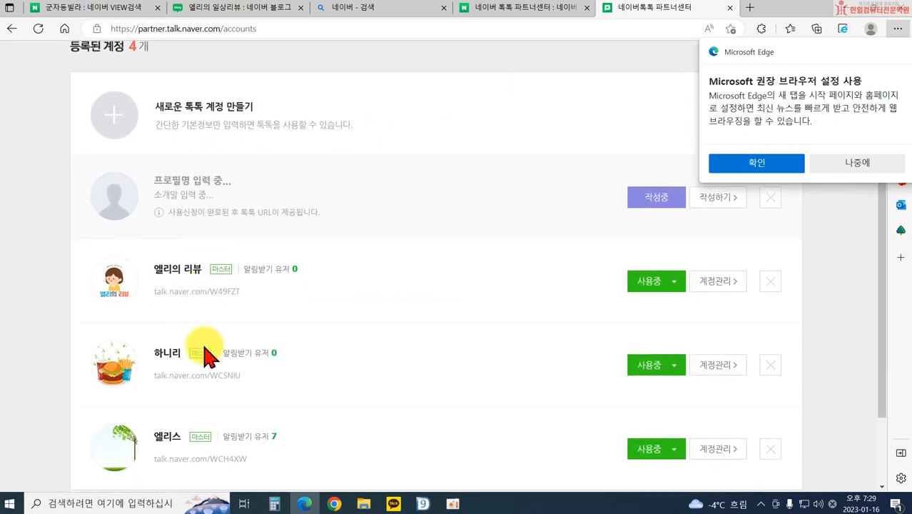
pyautogui.scroll(-1, 306, 368)
pyautogui.scroll(3, 292, 360)
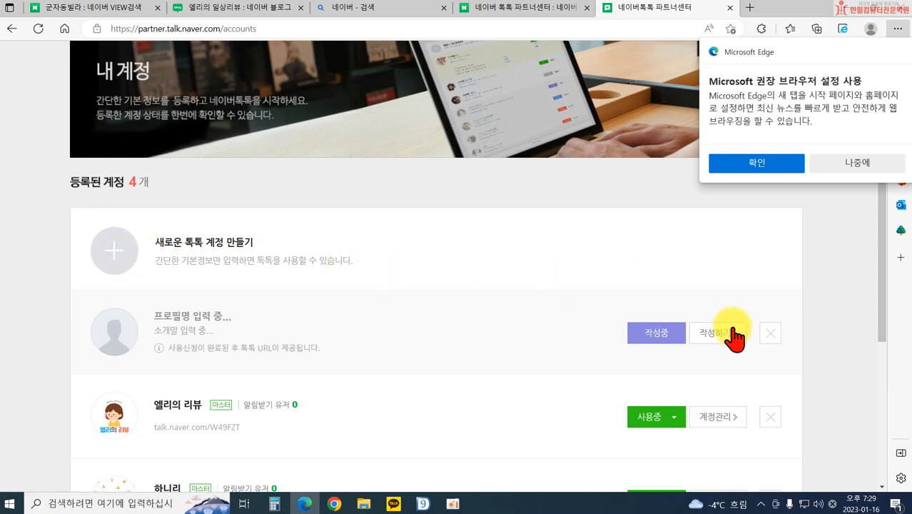
pyautogui.click(110, 252)
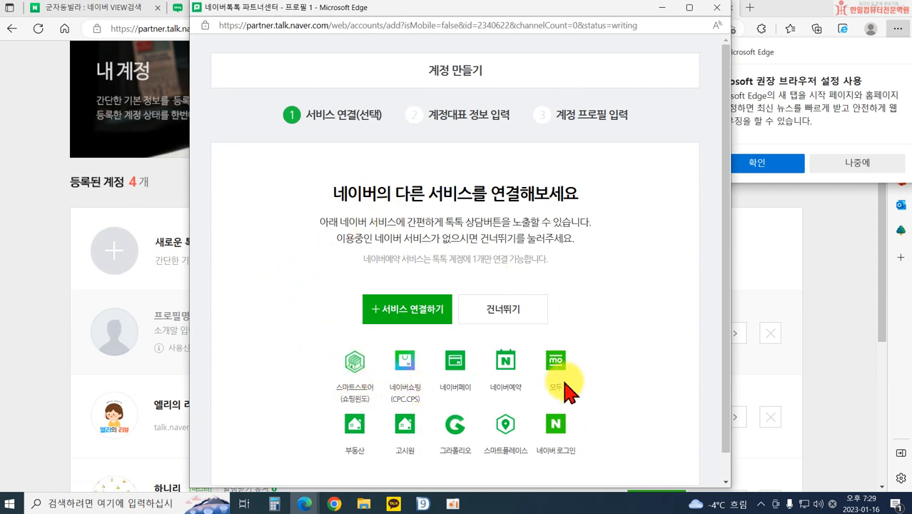
pyautogui.click(498, 314)
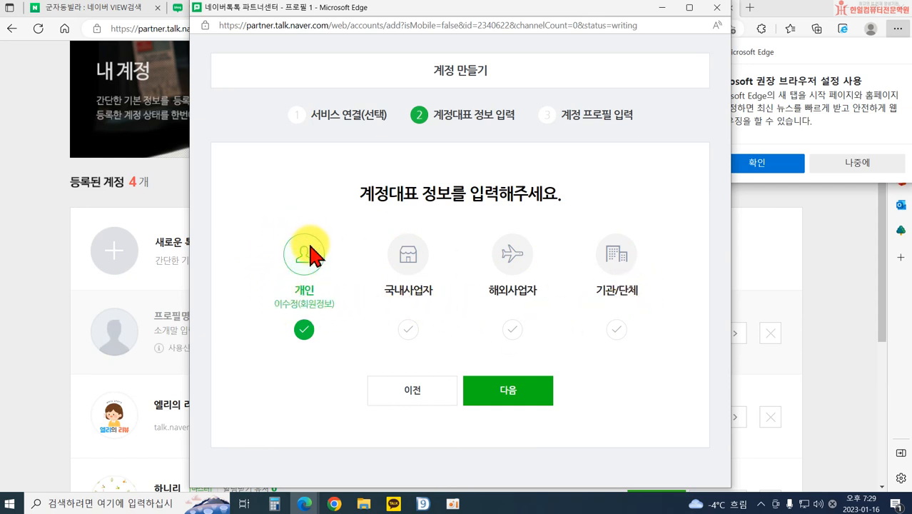
pyautogui.click(534, 391)
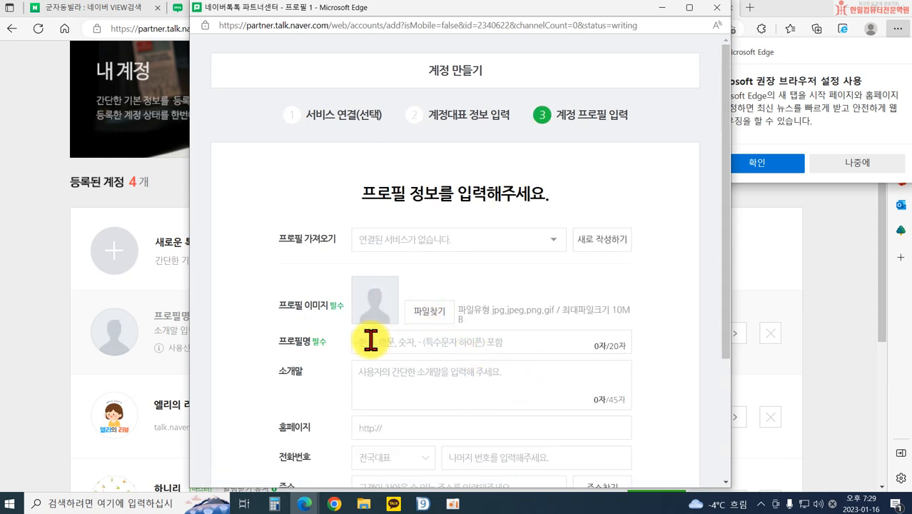
# Upload the 로고-001 picture from the desktop folder as the new account's profile image
pyautogui.scroll(-3, 407, 351)
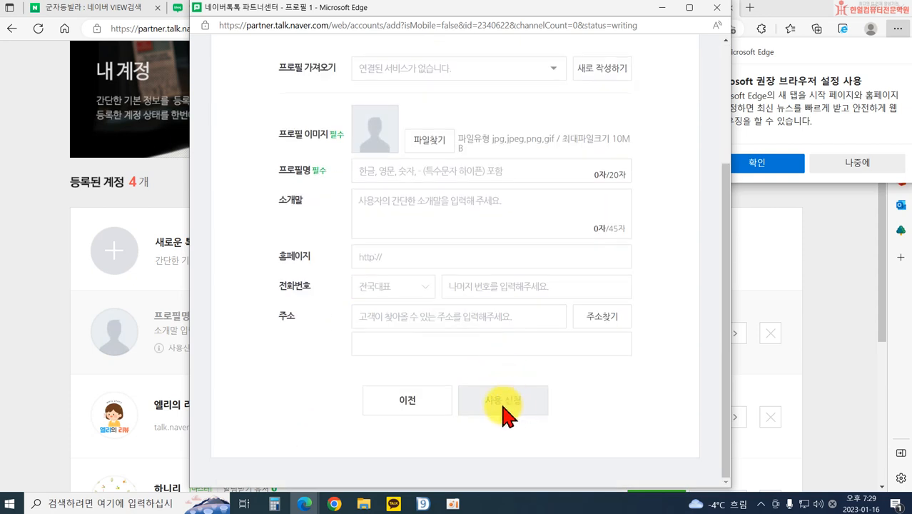
pyautogui.scroll(3, 504, 408)
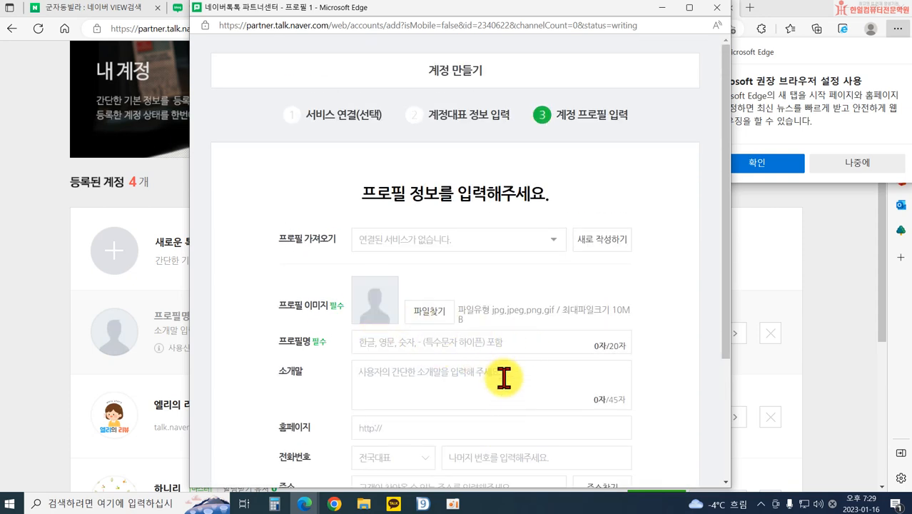
pyautogui.click(429, 327)
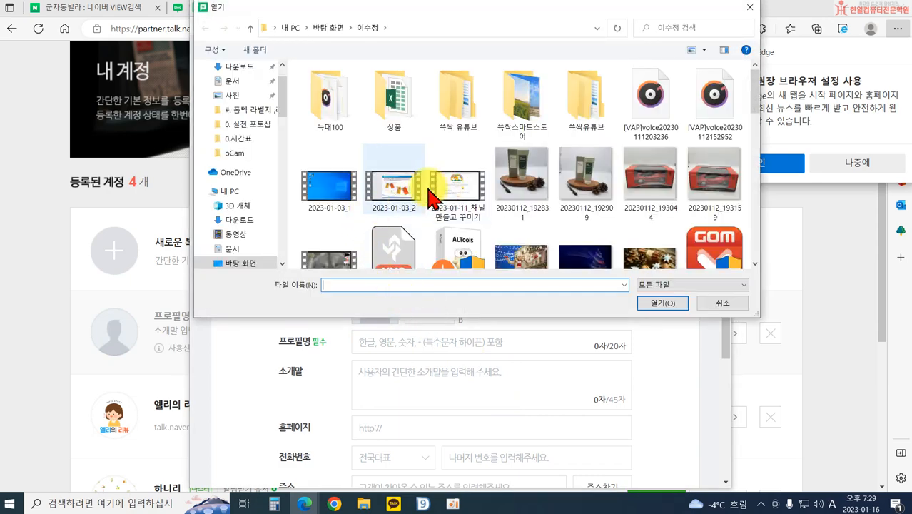
pyautogui.scroll(-10, 385, 200)
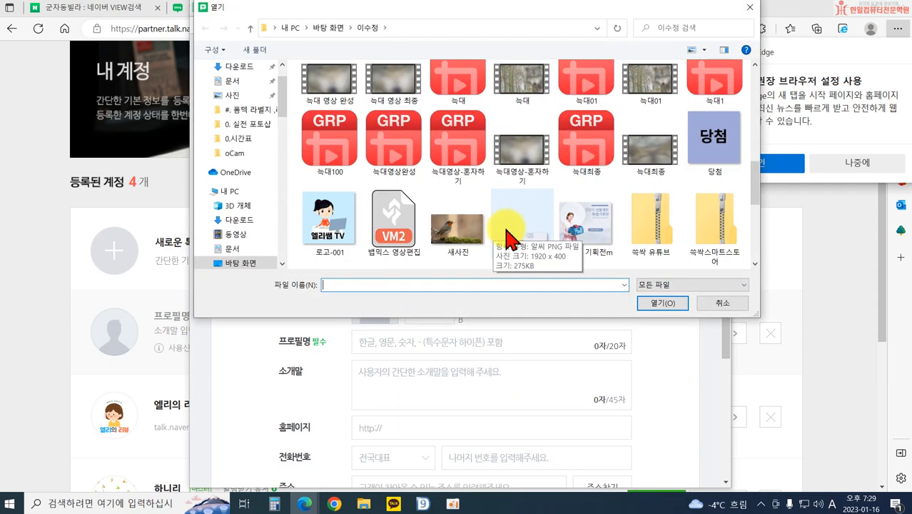
pyautogui.doubleClick(329, 171)
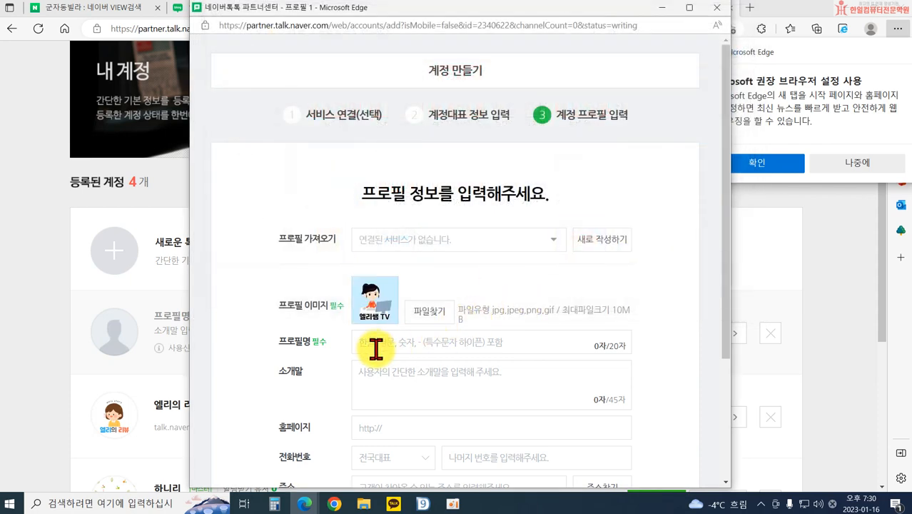
# Enter 엘리쌤 as the profile name and submit the new 톡톡 account's 사용 신청
pyautogui.click(482, 346)
pyautogui.write('엘리쌤')
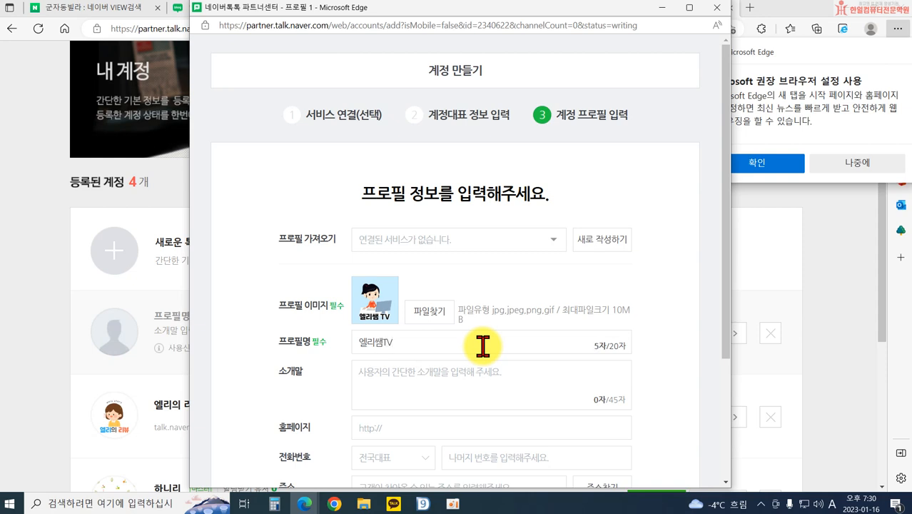
pyautogui.scroll(-2, 492, 354)
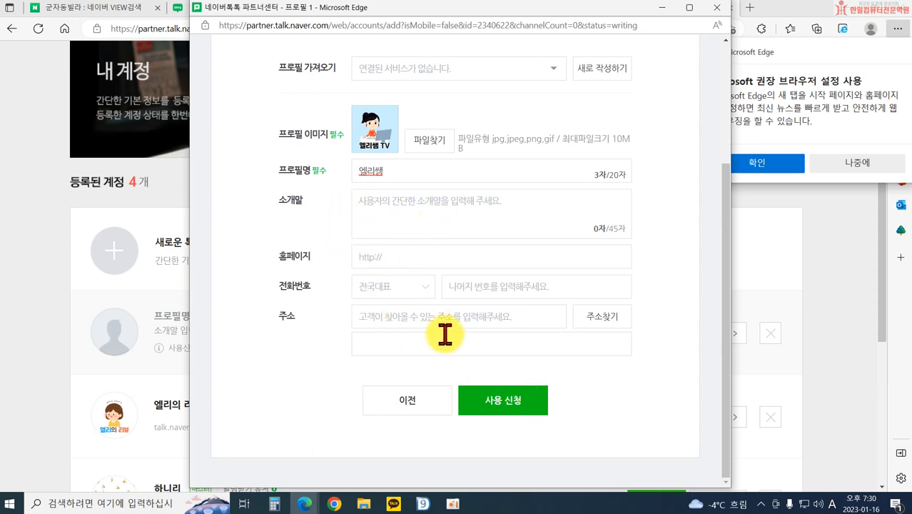
pyautogui.click(500, 409)
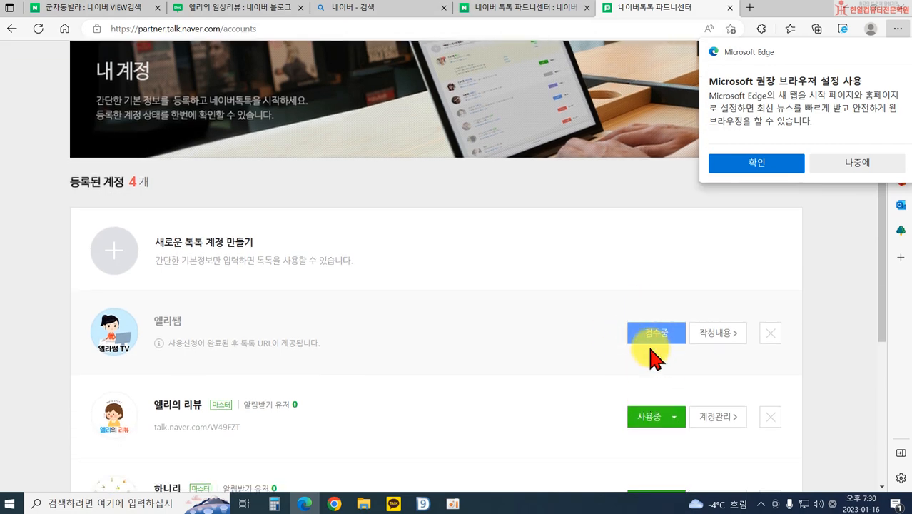
# Delete the 엘리쌤 account from the registered accounts, confirming with the text 계정삭제
pyautogui.scroll(-2, 664, 364)
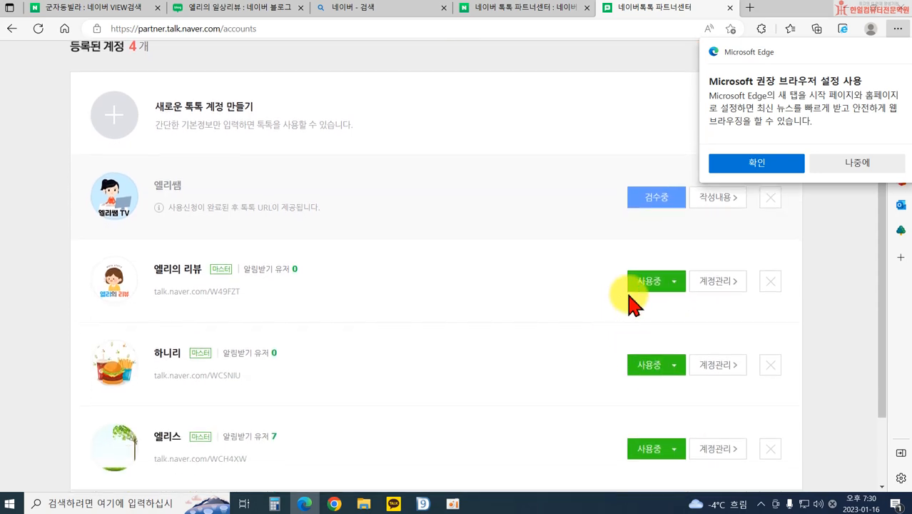
pyautogui.scroll(-1, 637, 366)
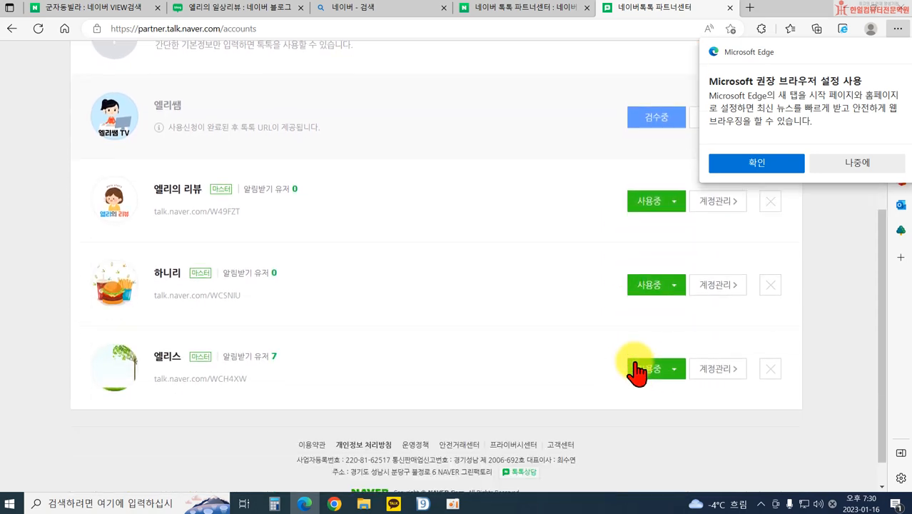
pyautogui.scroll(1, 590, 363)
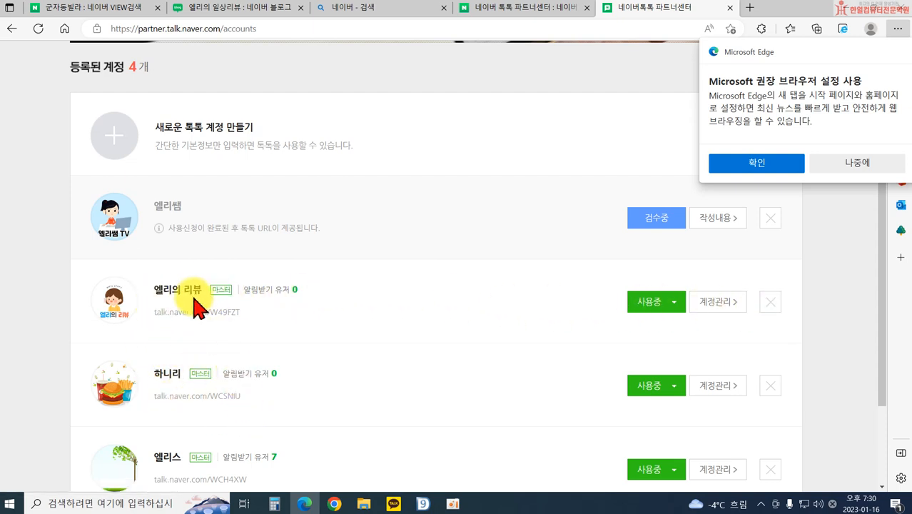
pyautogui.click(771, 217)
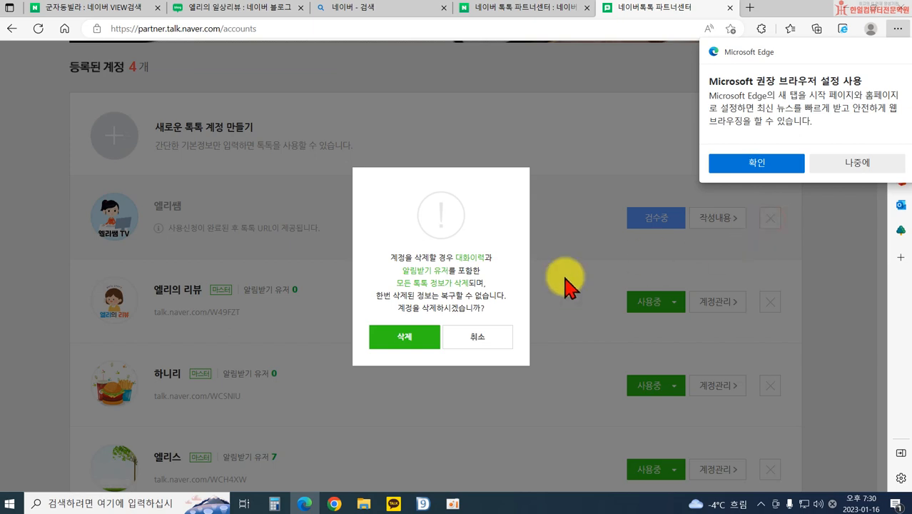
pyautogui.click(394, 344)
pyautogui.click(421, 307)
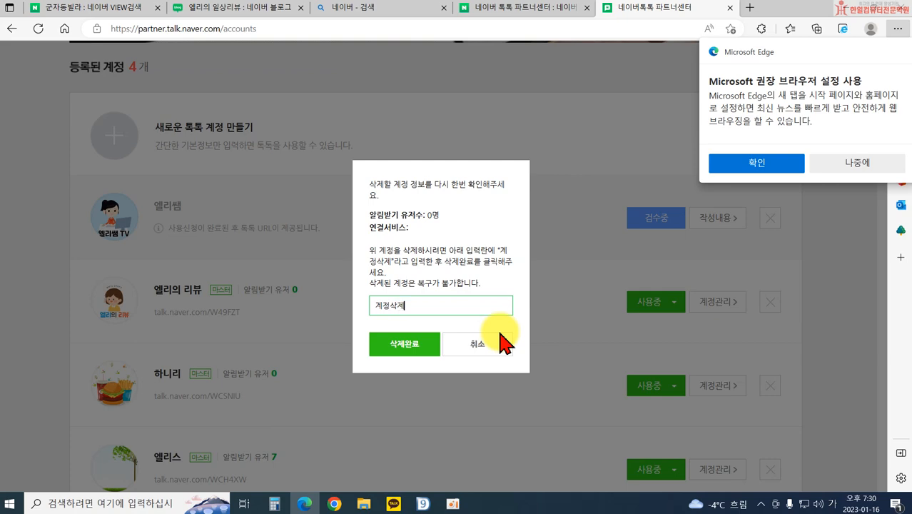
pyautogui.click(402, 347)
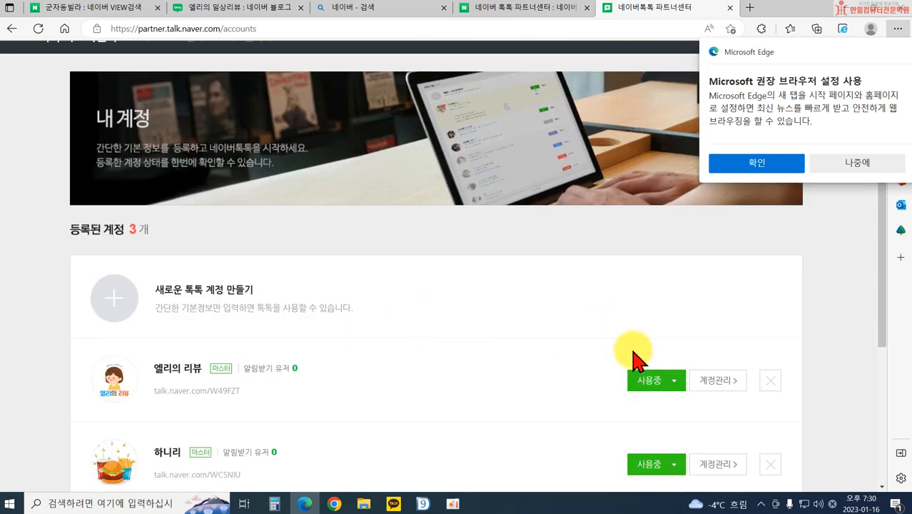
# Delete the 엘리의 리뷰 account from the account list, confirming with 계정삭제
pyautogui.scroll(-2, 634, 355)
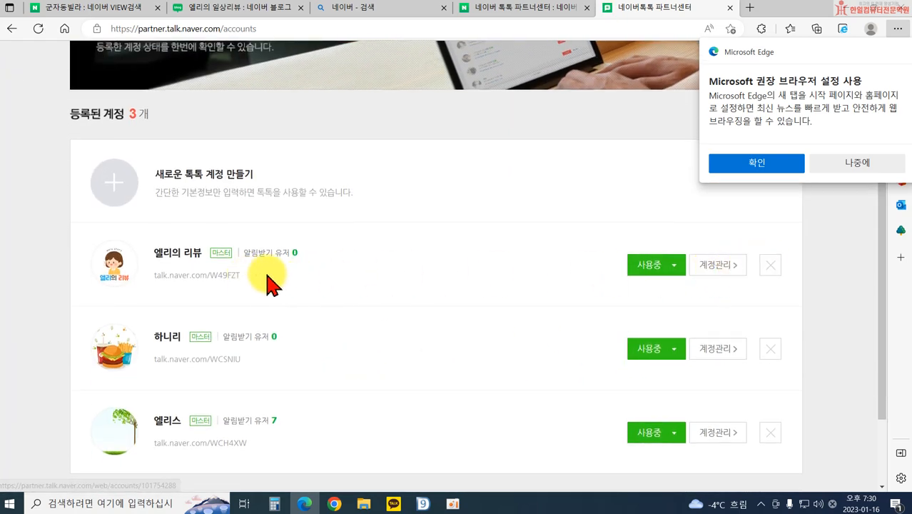
pyautogui.click(773, 266)
pyautogui.click(404, 344)
pyautogui.click(411, 304)
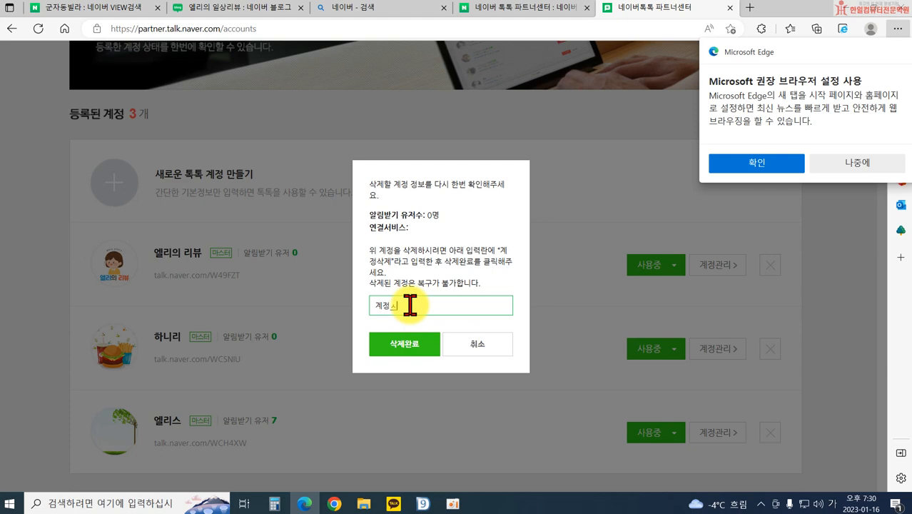
pyautogui.click(405, 345)
# Delete the 하니리 account in the same way, entering 계정삭제 as confirmation
pyautogui.scroll(-2, 554, 358)
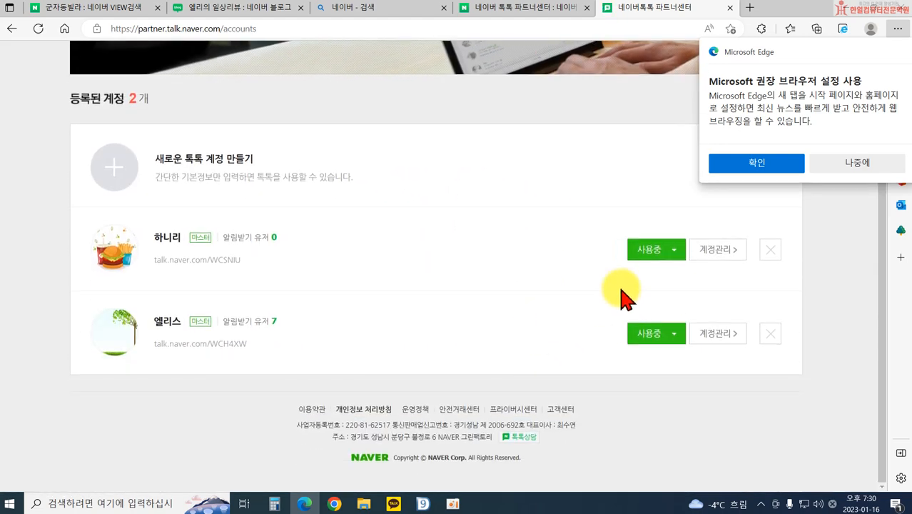
pyautogui.click(770, 249)
pyautogui.click(400, 344)
pyautogui.click(415, 309)
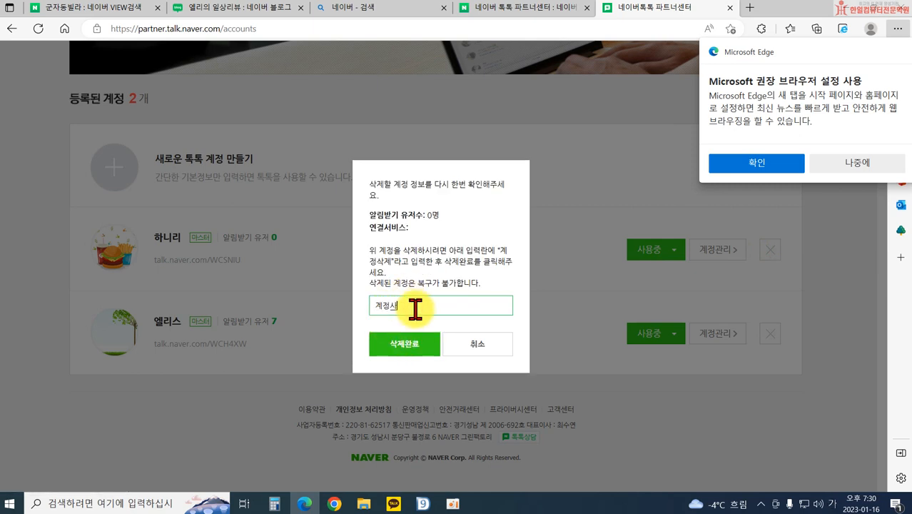
pyautogui.click(412, 346)
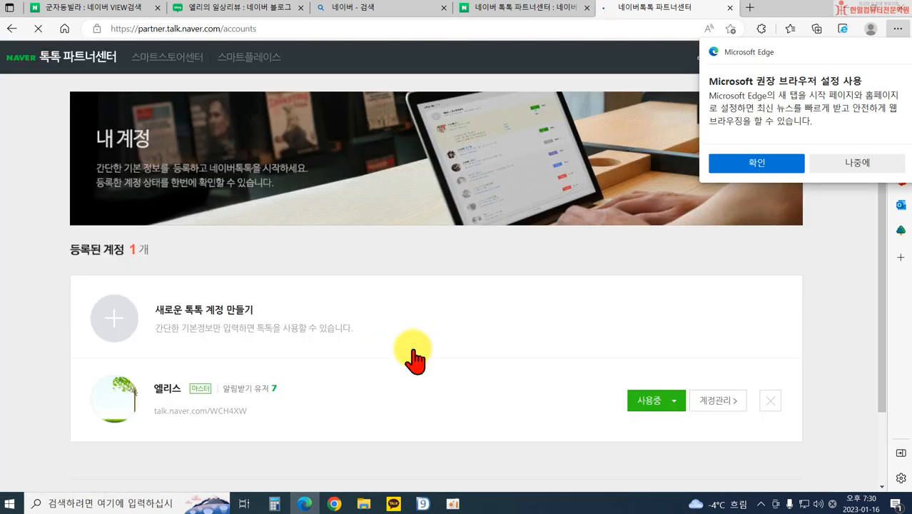
# Close the 톡톡 파트너센터, Naver search and Bing search tabs and return to the 블로그 정보 page
pyautogui.scroll(-2, 428, 327)
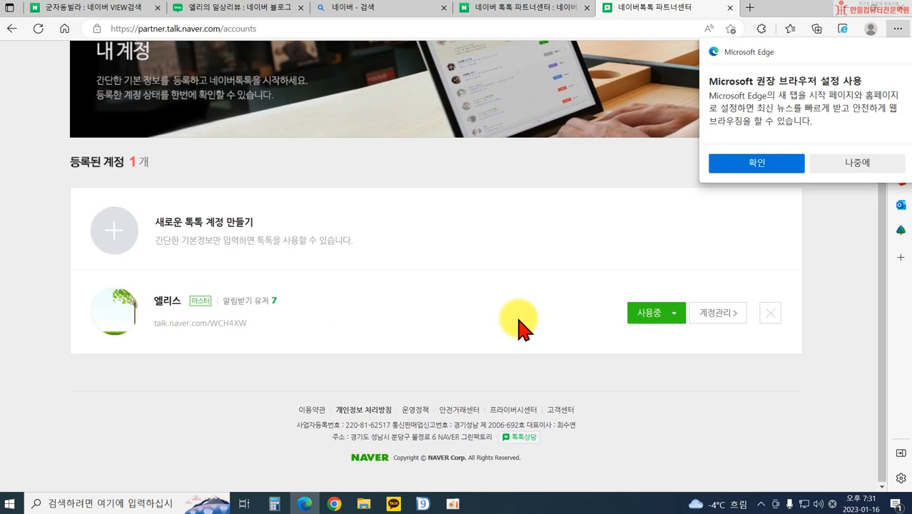
pyautogui.click(730, 8)
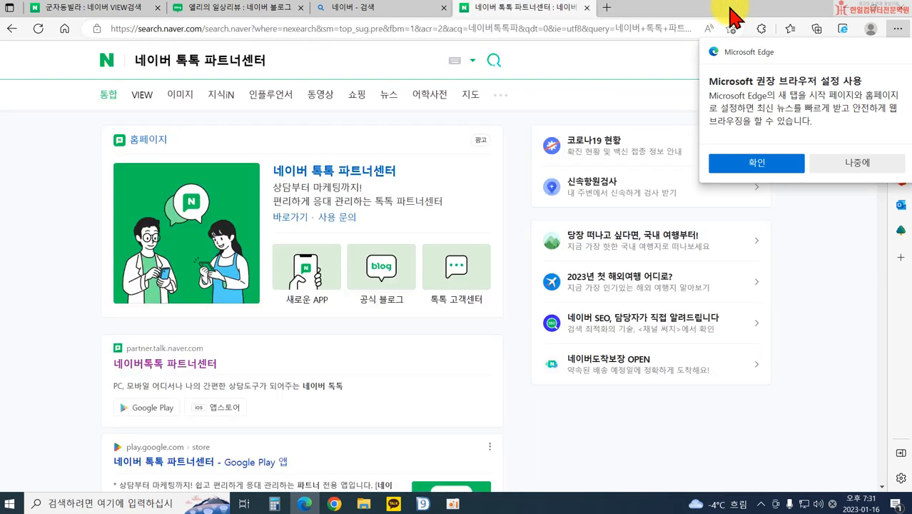
pyautogui.click(587, 9)
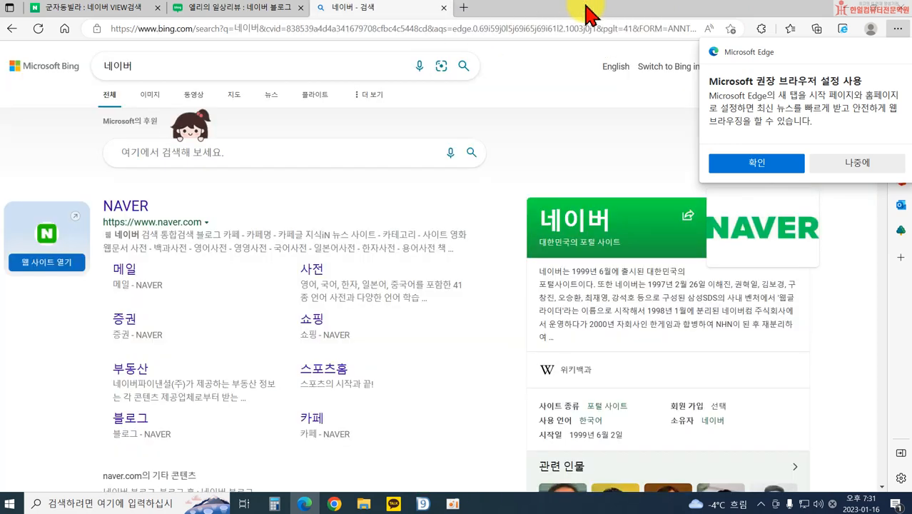
pyautogui.click(443, 8)
pyautogui.scroll(5, 379, 254)
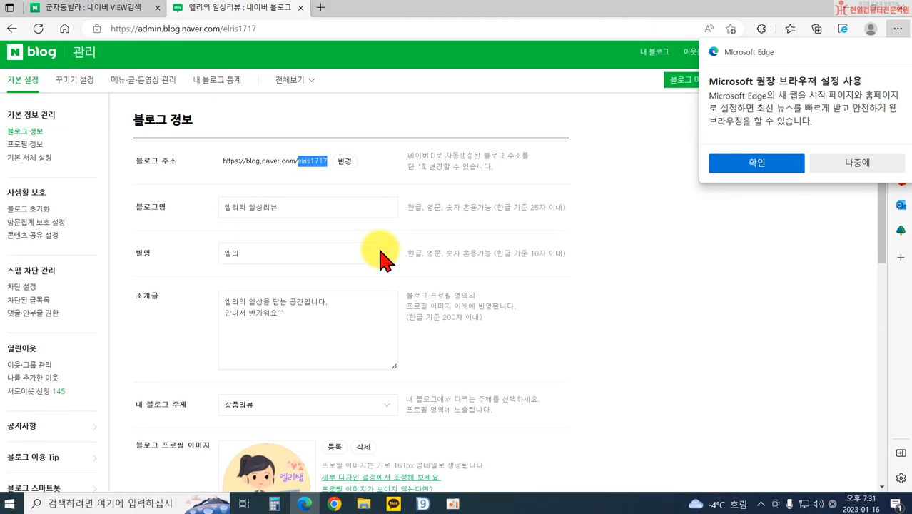
pyautogui.scroll(-1, 377, 291)
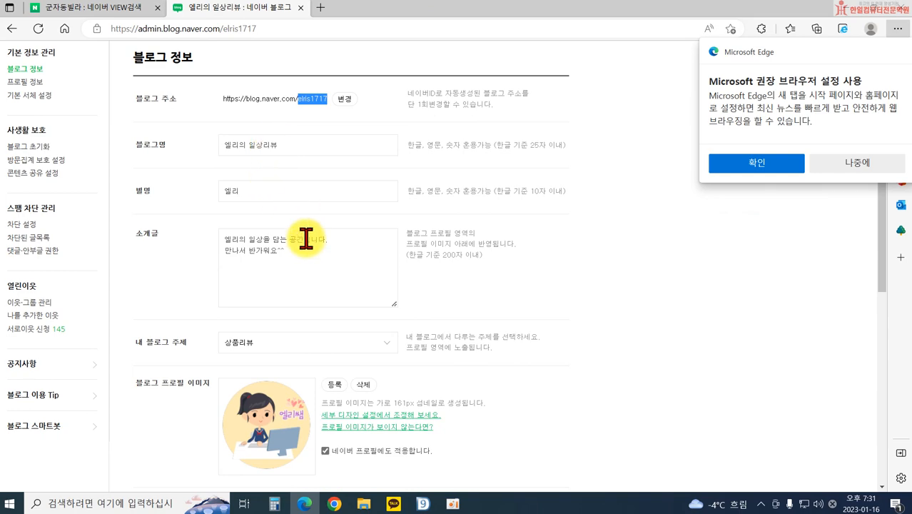
# Look through the 블로그 정보 page and open the 프로필 정보 page
pyautogui.scroll(-6, 316, 204)
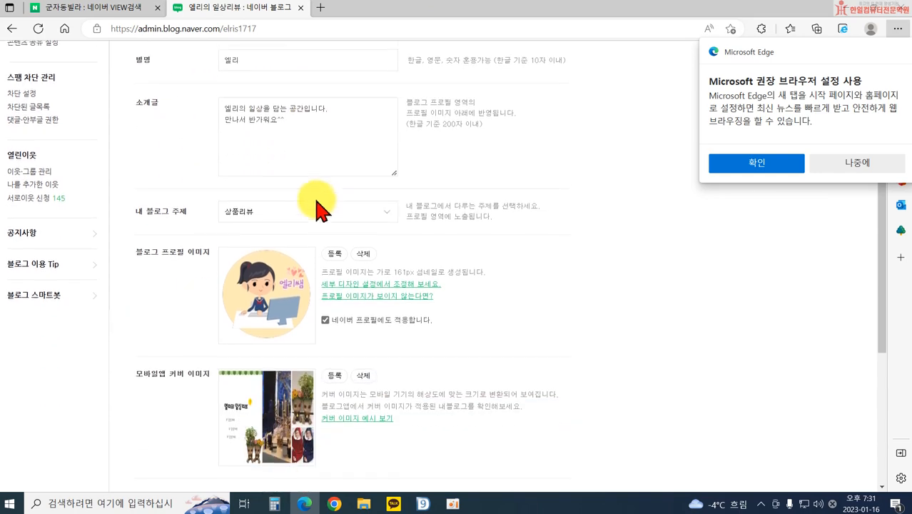
pyautogui.scroll(7, 365, 292)
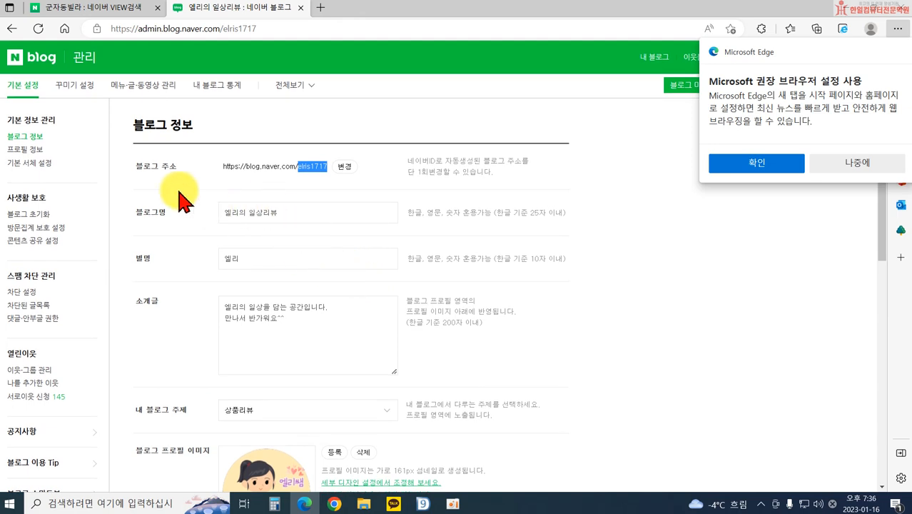
pyautogui.click(29, 150)
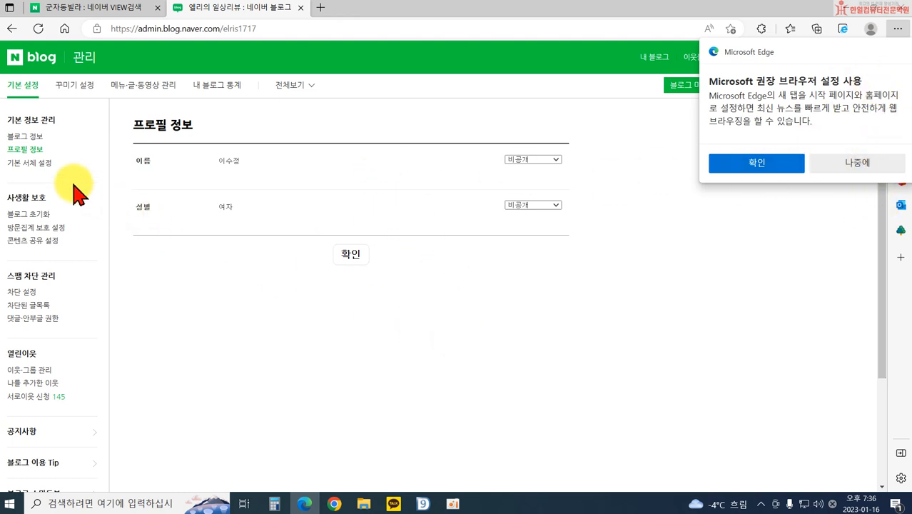
# Open the 기본 서체 설정 page and set the blog's default font to 나눔스퀘어
pyautogui.click(29, 163)
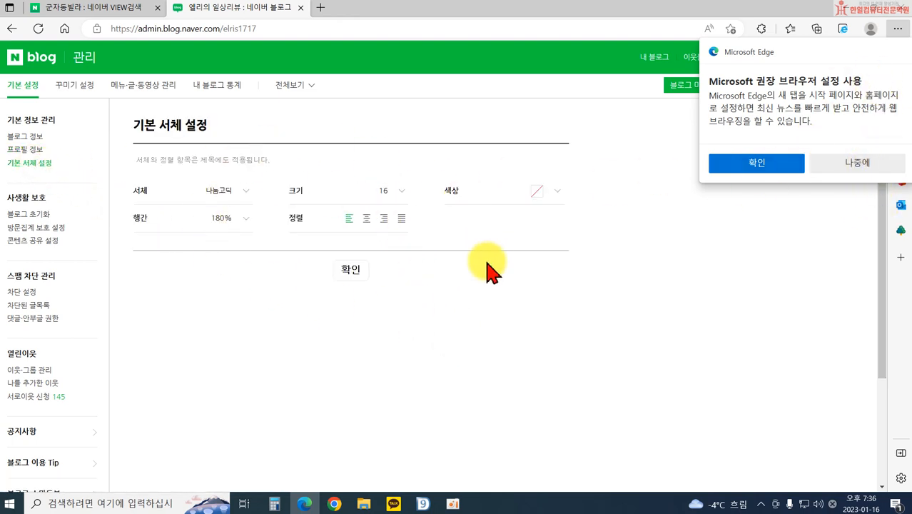
pyautogui.click(246, 202)
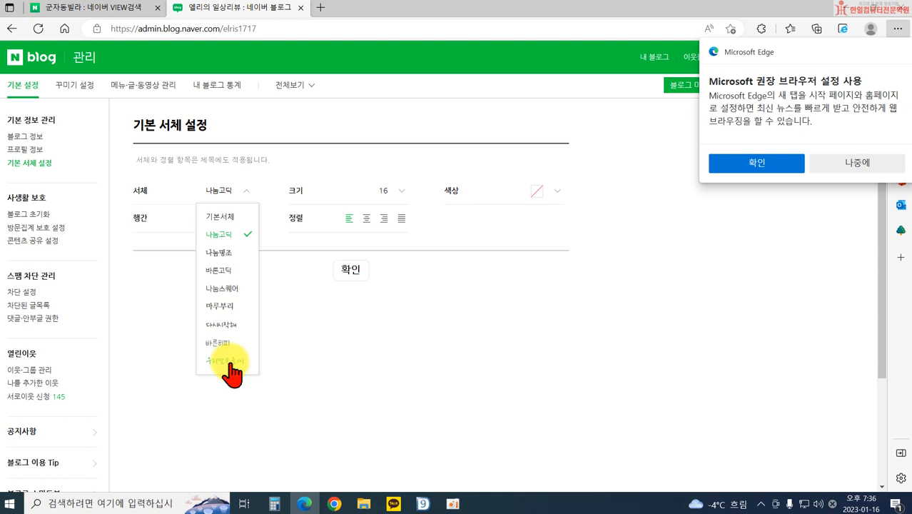
pyautogui.click(229, 288)
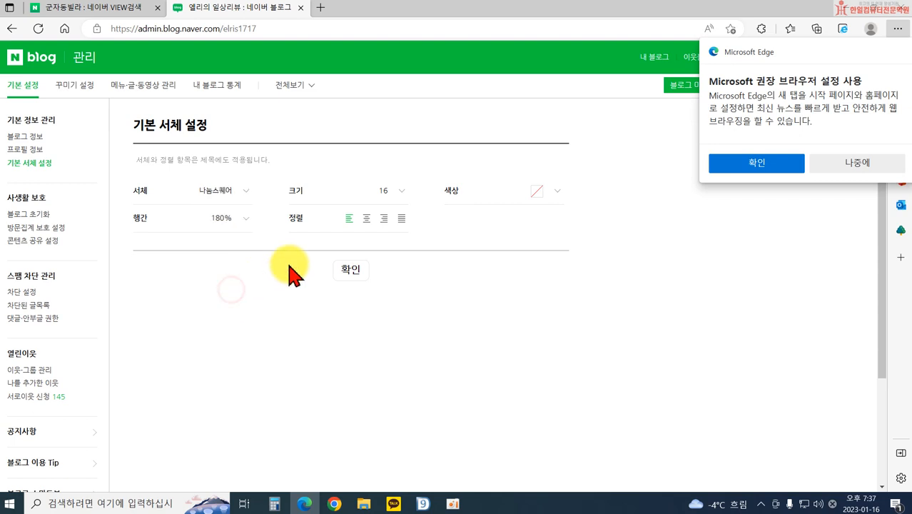
# Try a default font size of 19, and set the size back to 16
pyautogui.click(402, 194)
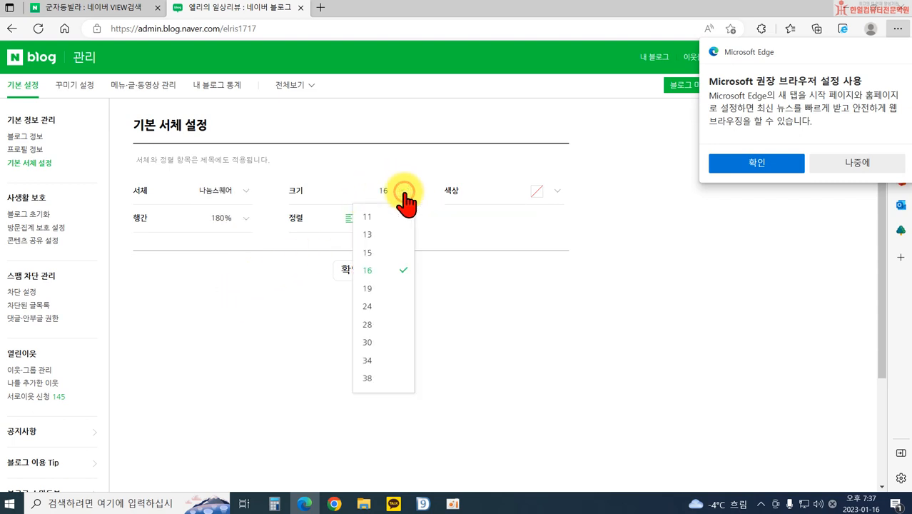
pyautogui.click(369, 289)
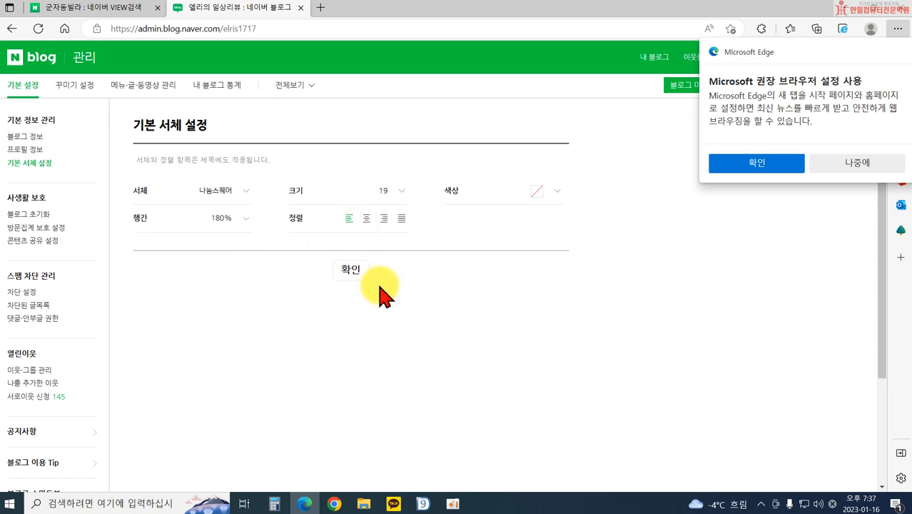
pyautogui.click(402, 191)
pyautogui.click(378, 271)
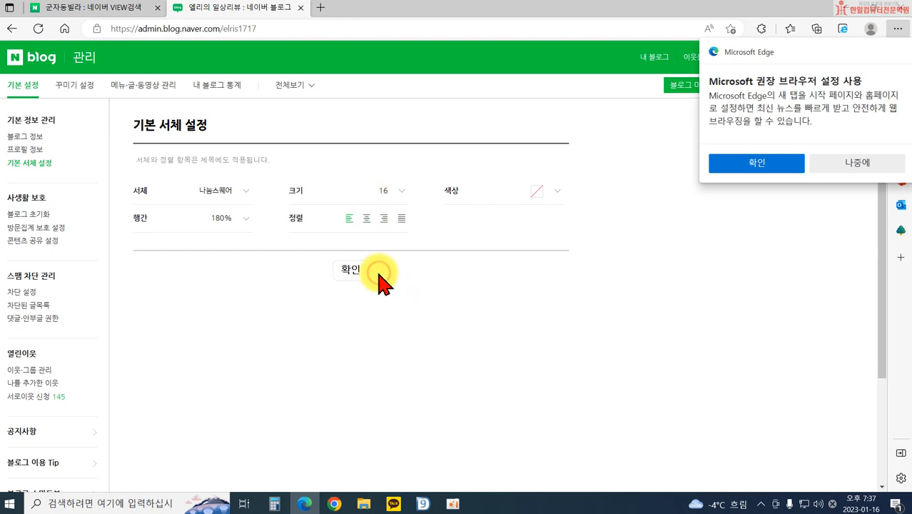
pyautogui.click(401, 191)
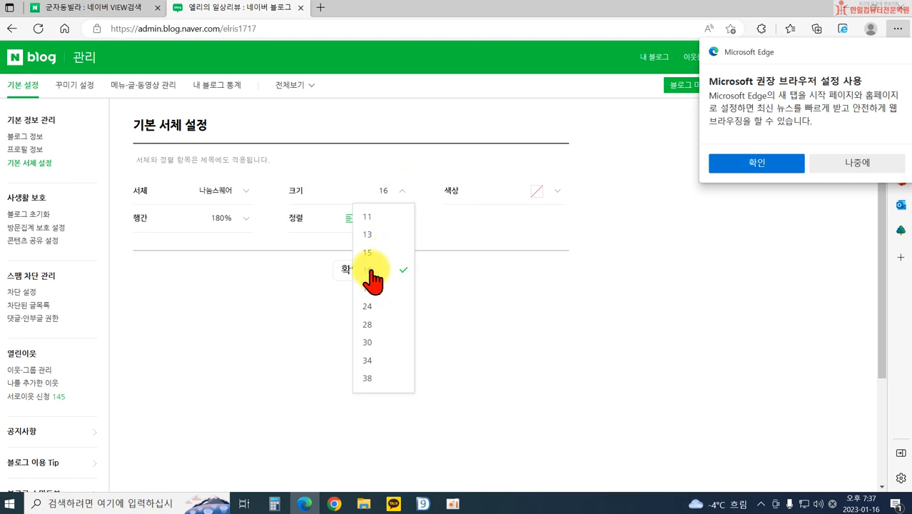
pyautogui.click(370, 271)
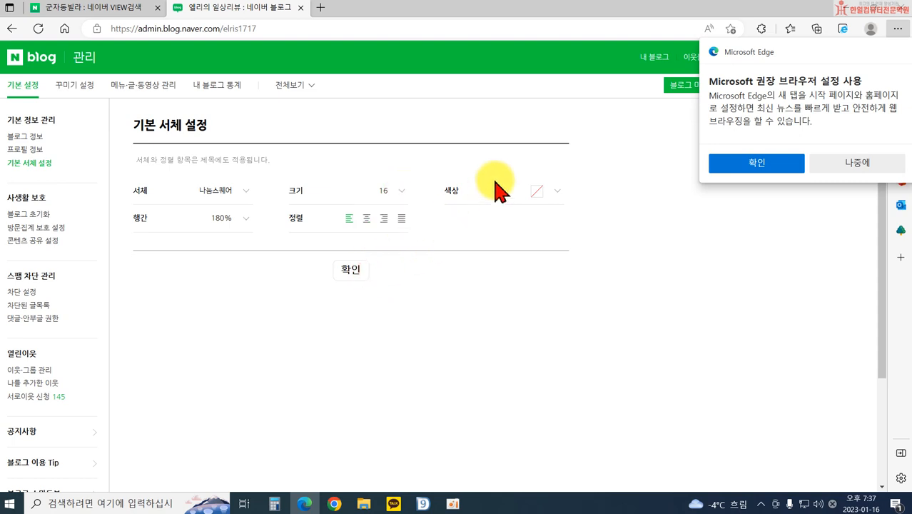
# View the text color palette without picking a color, and save the default font settings
pyautogui.click(557, 193)
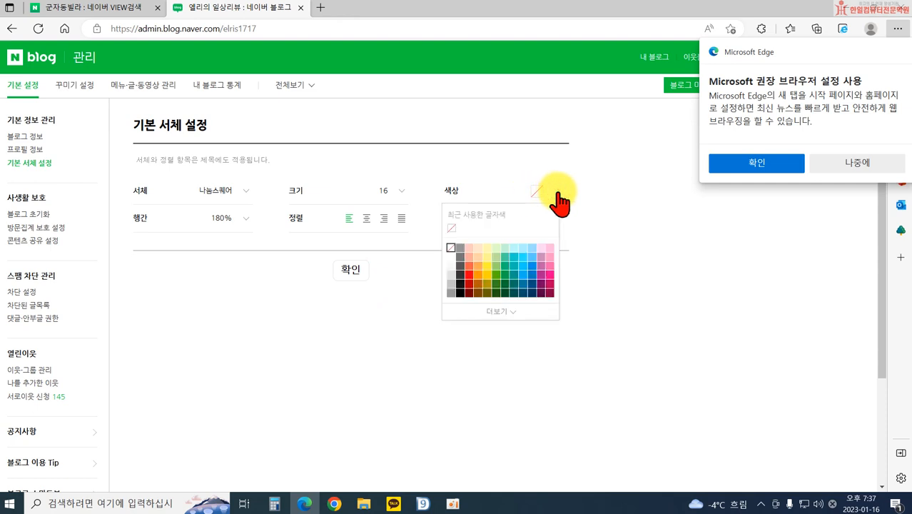
pyautogui.click(557, 198)
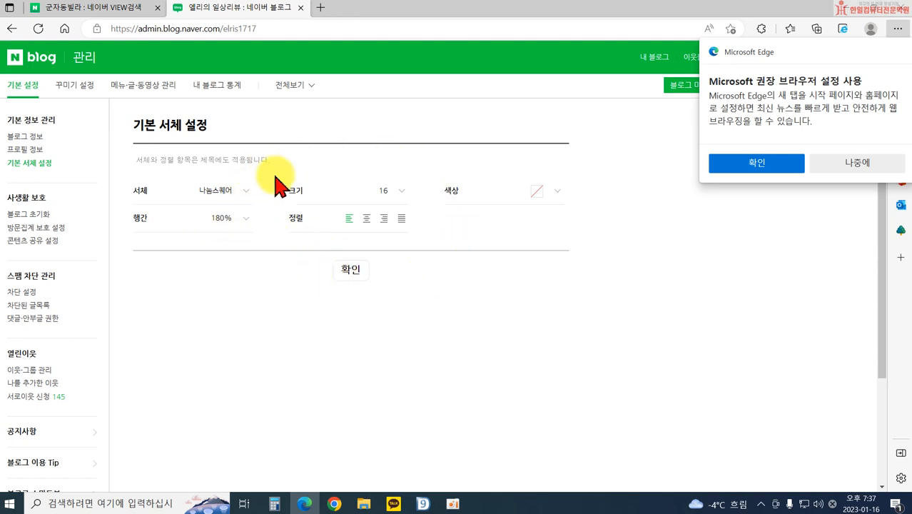
pyautogui.click(348, 277)
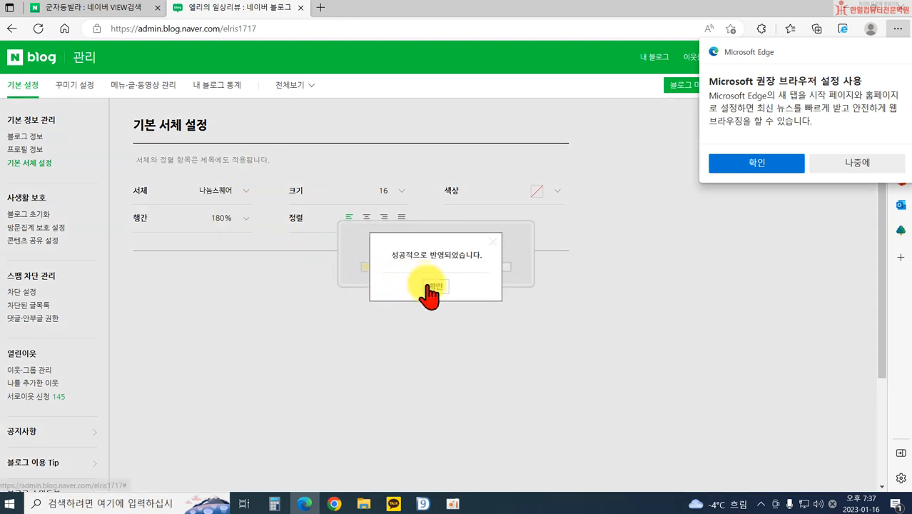
pyautogui.click(429, 287)
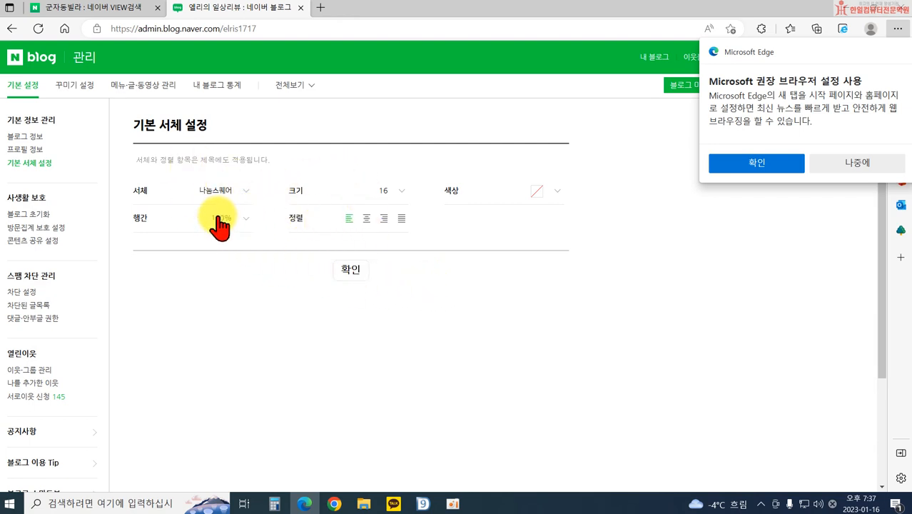
# View the 블로그 초기화, 방문집계 보호 설정 and 콘텐츠 공유 설정 pages in turn, postponing the Edge recommended-settings prompt
pyautogui.click(19, 217)
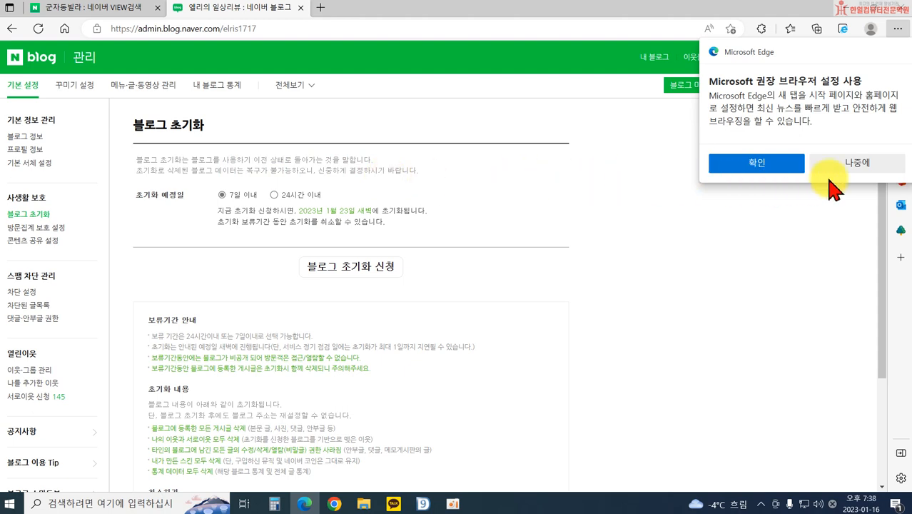
pyautogui.click(857, 165)
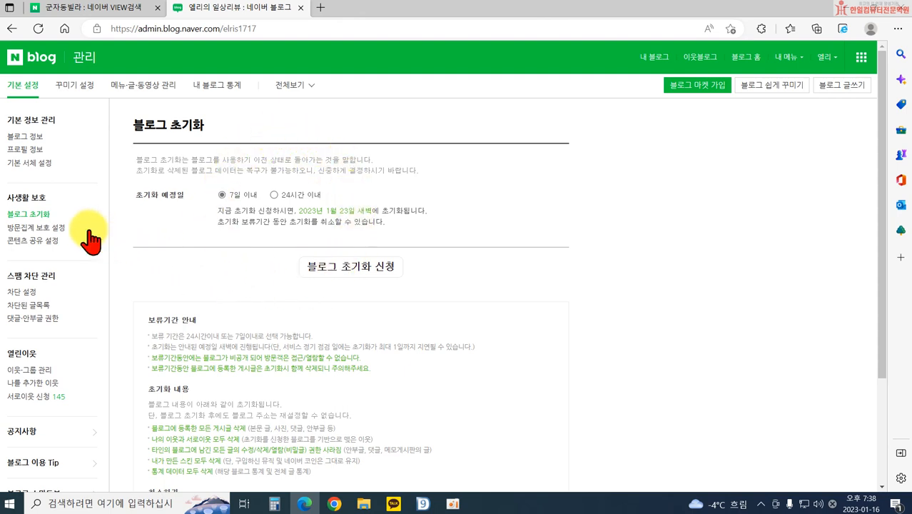
pyautogui.click(37, 228)
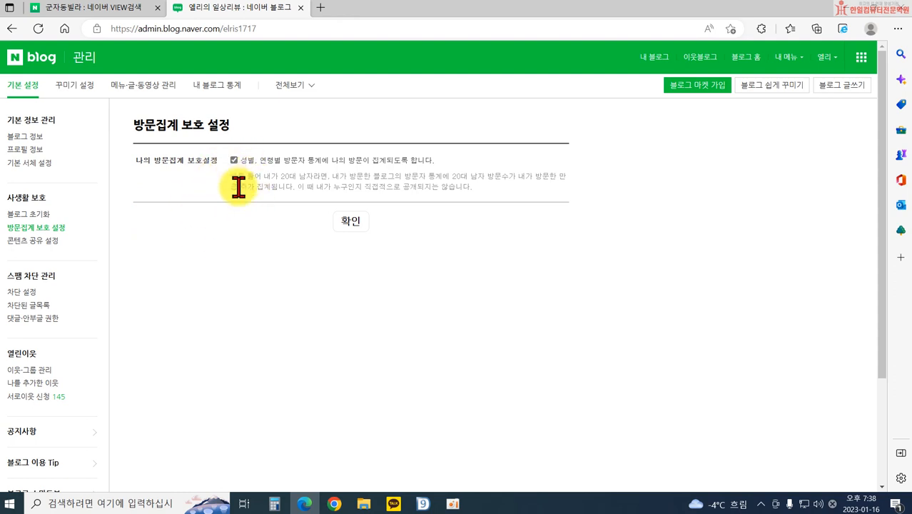
pyautogui.click(39, 242)
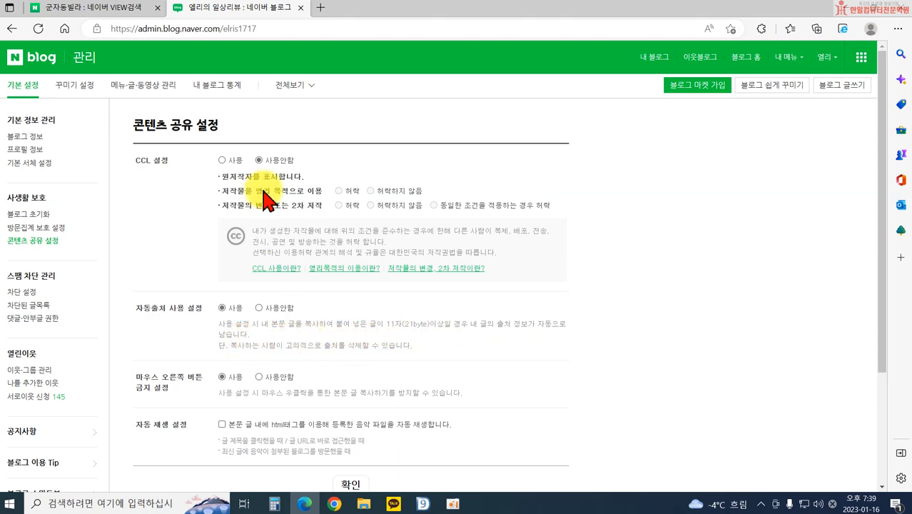
# Open the 빌라랭가이드 post about 군자동 빌라 분양 정보 from the 군자동빌라 search results and view its body text
pyautogui.click(97, 12)
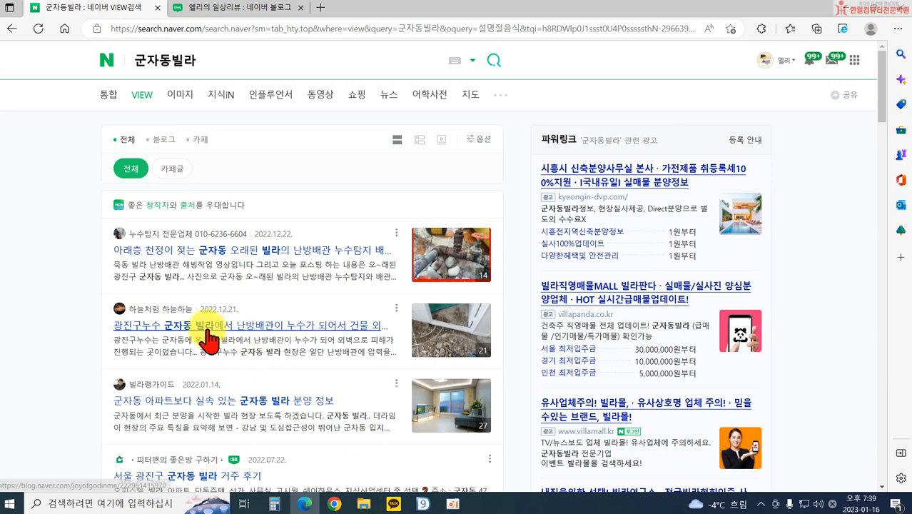
pyautogui.click(218, 404)
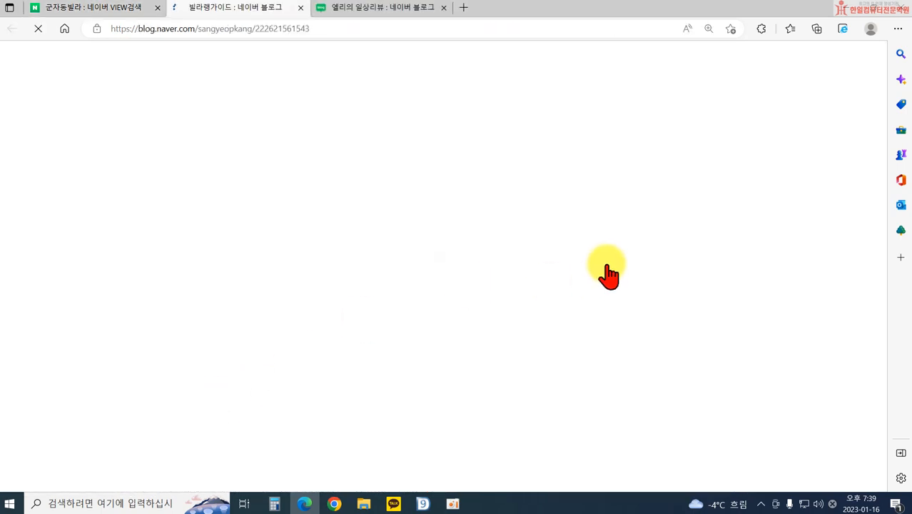
pyautogui.scroll(-3, 539, 296)
pyautogui.scroll(-10, 513, 305)
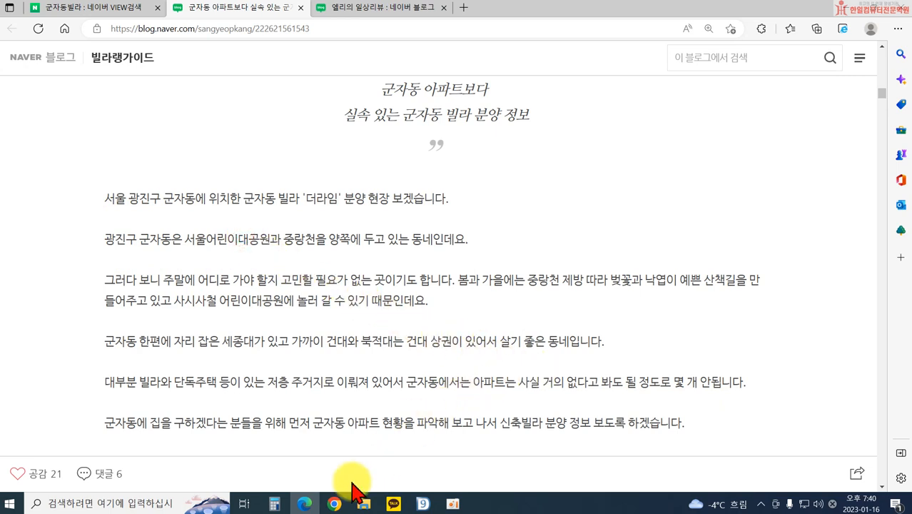
# Close the 빌라랭가이드 post and return to the 콘텐츠 공유 설정 page
pyautogui.click(307, 503)
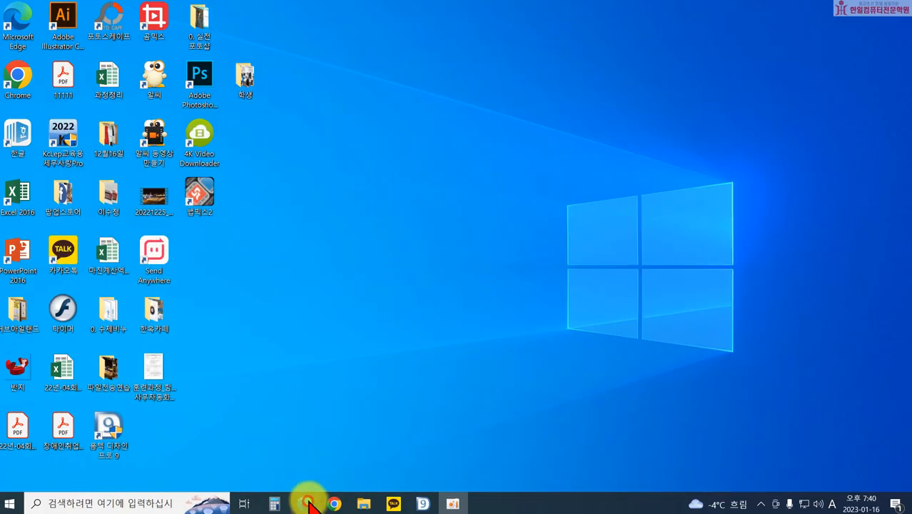
pyautogui.click(307, 504)
pyautogui.click(305, 504)
pyautogui.click(306, 504)
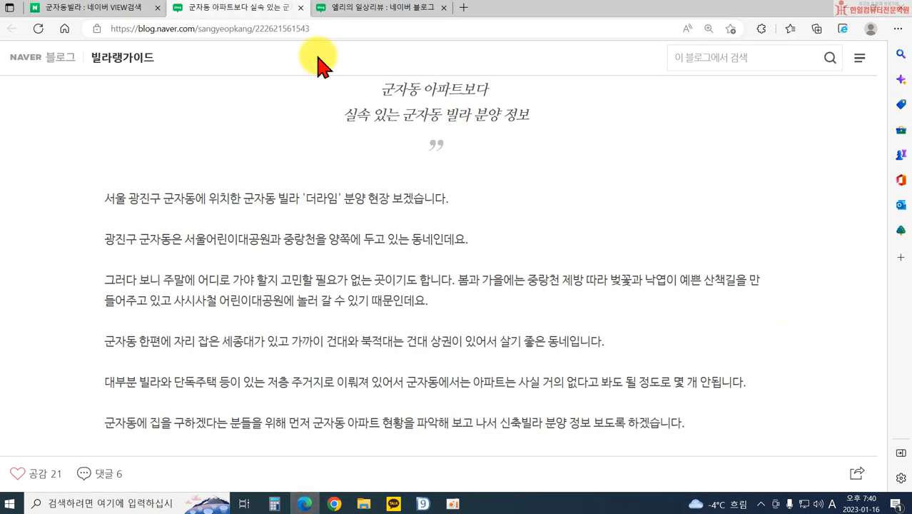
pyautogui.click(303, 8)
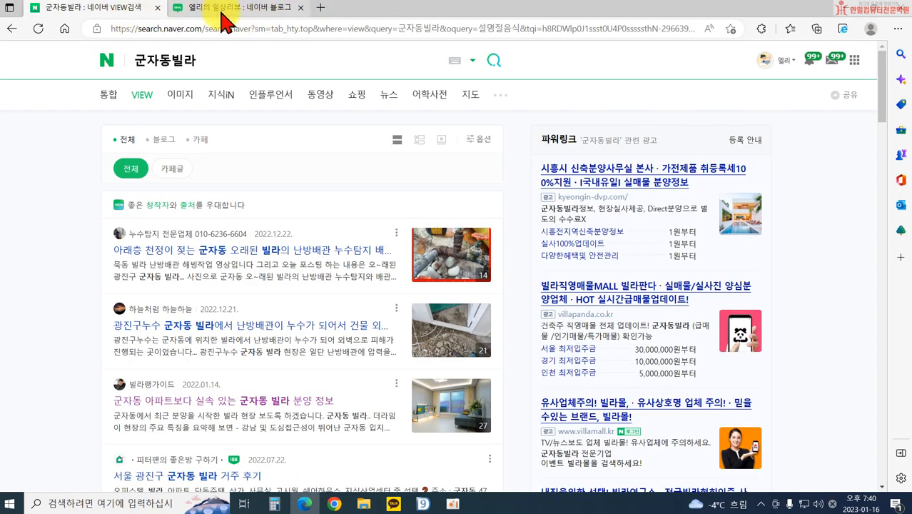
pyautogui.click(221, 9)
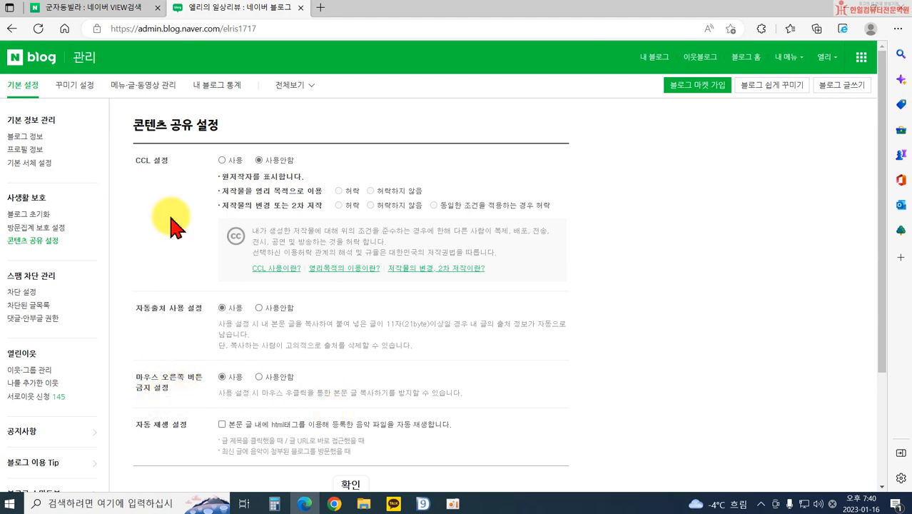
# Reopen the 빌라랭가이드 post from the 군자동빌라 search results and go to its introductory paragraphs
pyautogui.click(143, 10)
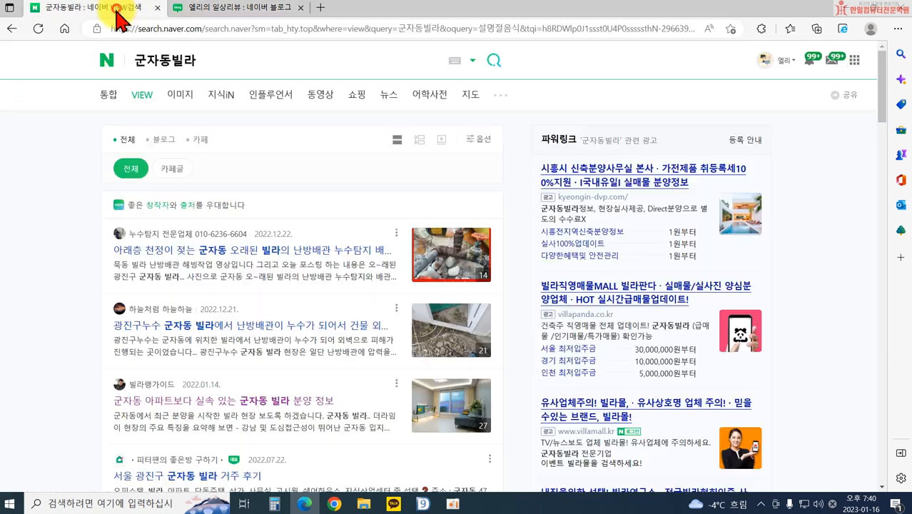
pyautogui.click(209, 402)
pyautogui.scroll(-15, 289, 400)
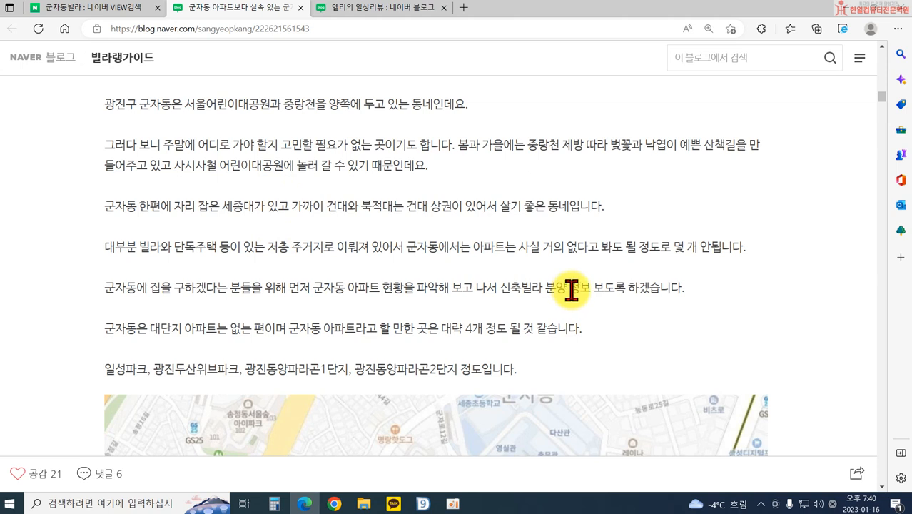
# Open DevTools on the post and enable JavaScript 사용 안 함 in its 디버거 preferences
pyautogui.press('F12')
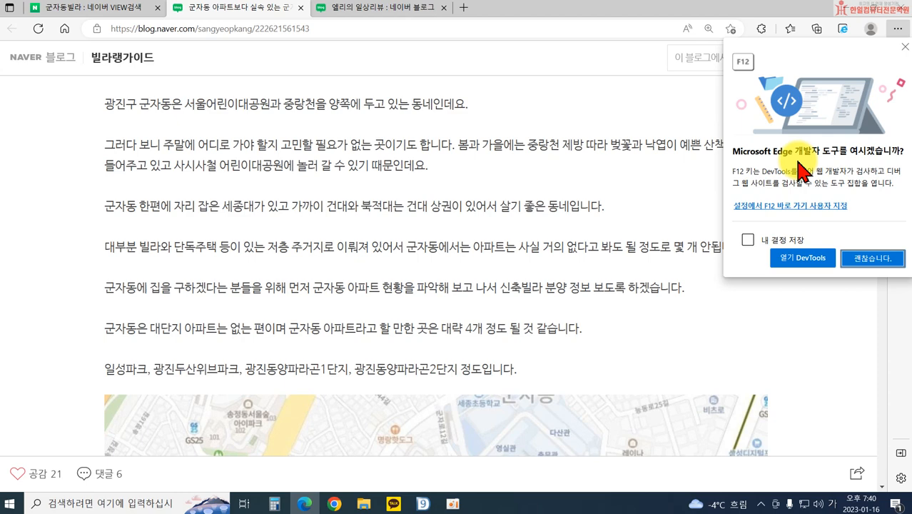
pyautogui.click(808, 259)
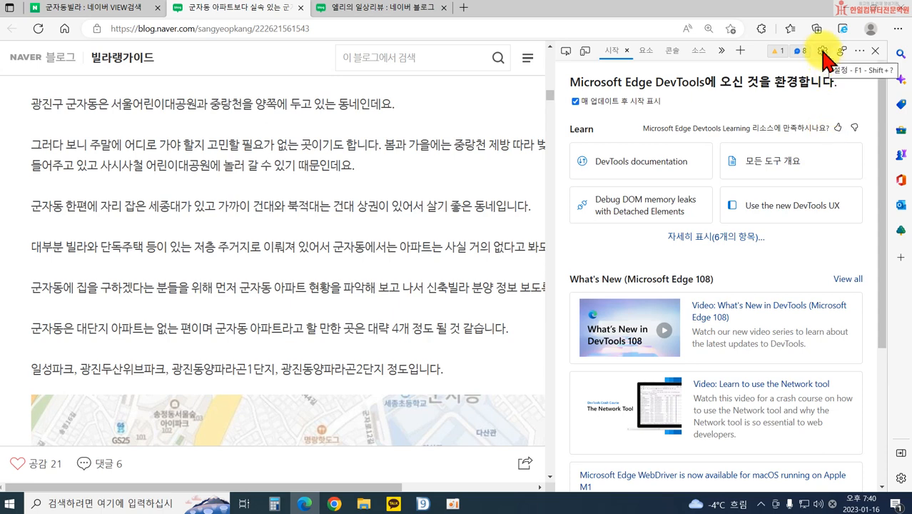
pyautogui.click(823, 51)
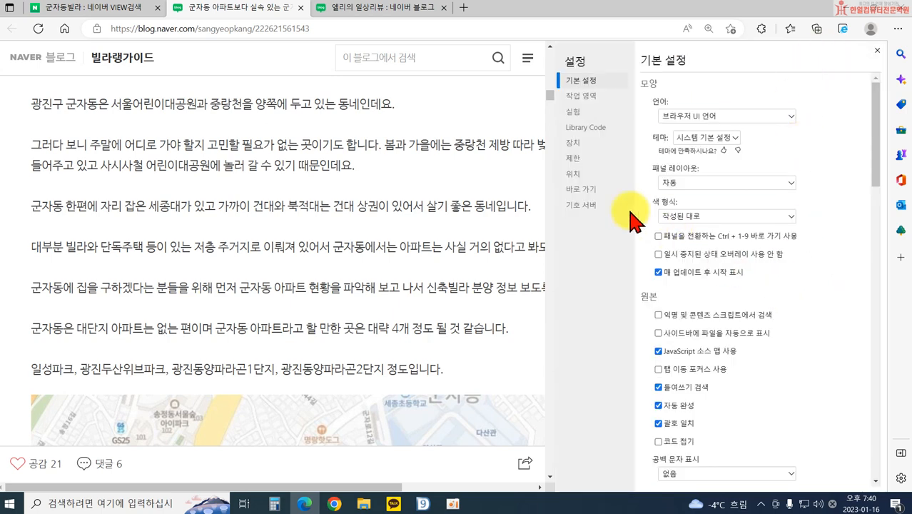
pyautogui.scroll(-15, 733, 351)
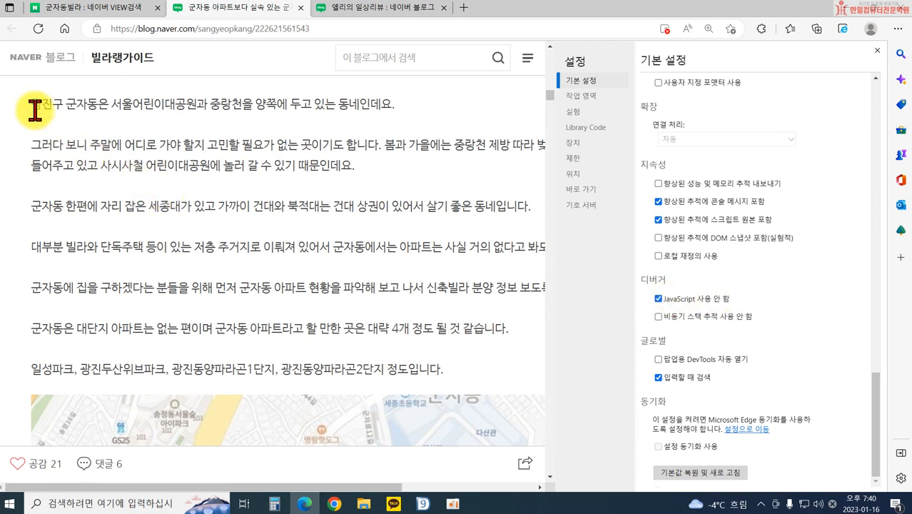
# Select the post's paragraphs from 광진구 군자동은 through 군자동은 대단지 아파트는 and copy them
pyautogui.moveTo(31, 104); pyautogui.dragTo(519, 354)
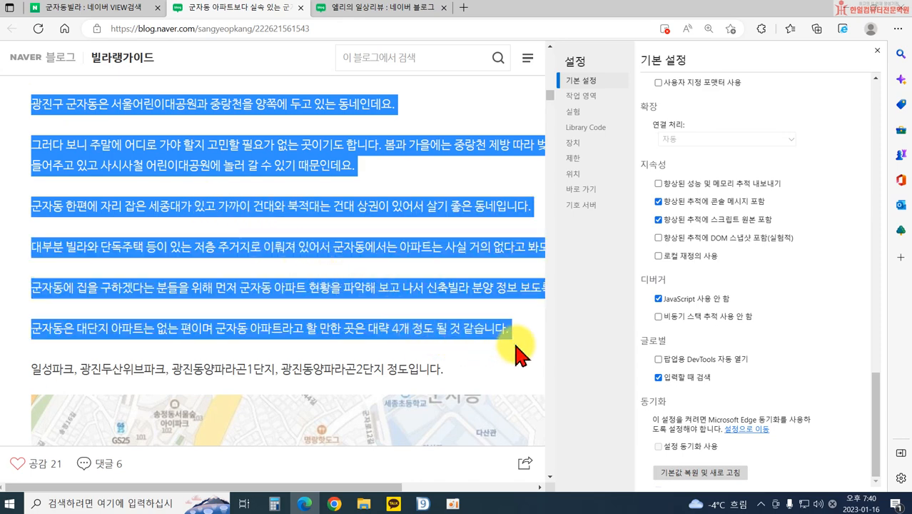
pyautogui.rightClick(363, 296)
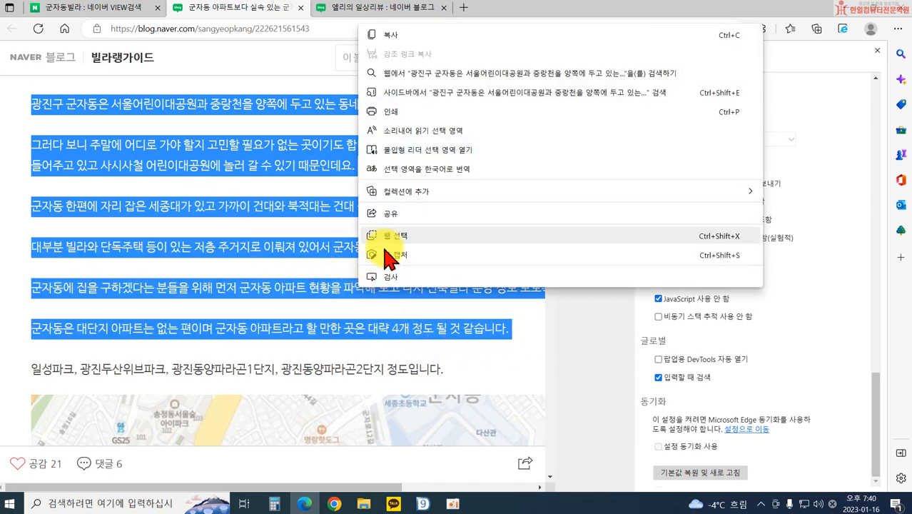
pyautogui.click(427, 37)
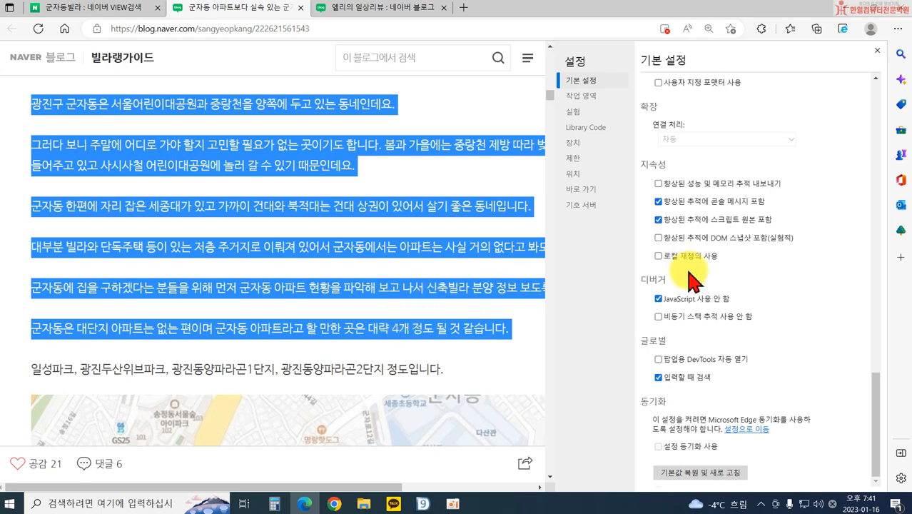
# Copy the selected post paragraphs and paste them into a new, empty Notepad document
pyautogui.rightClick(321, 288)
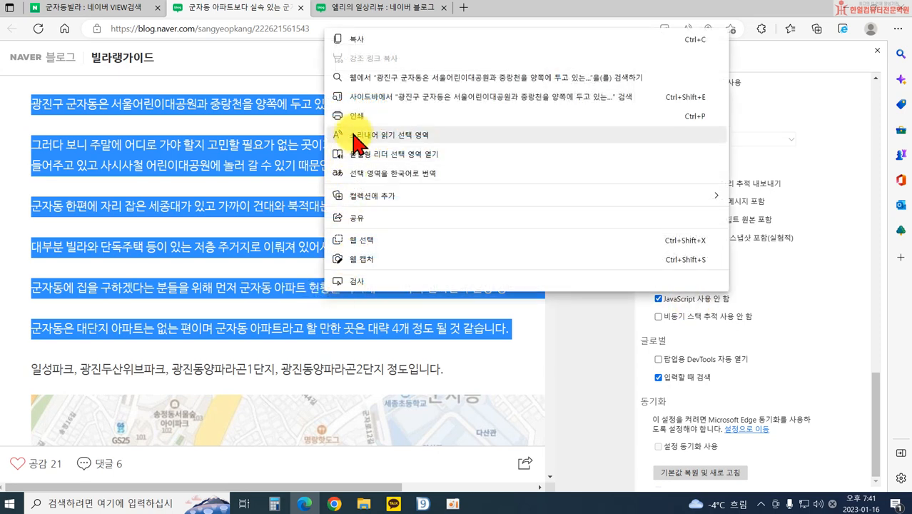
pyautogui.click(357, 39)
pyautogui.click(9, 505)
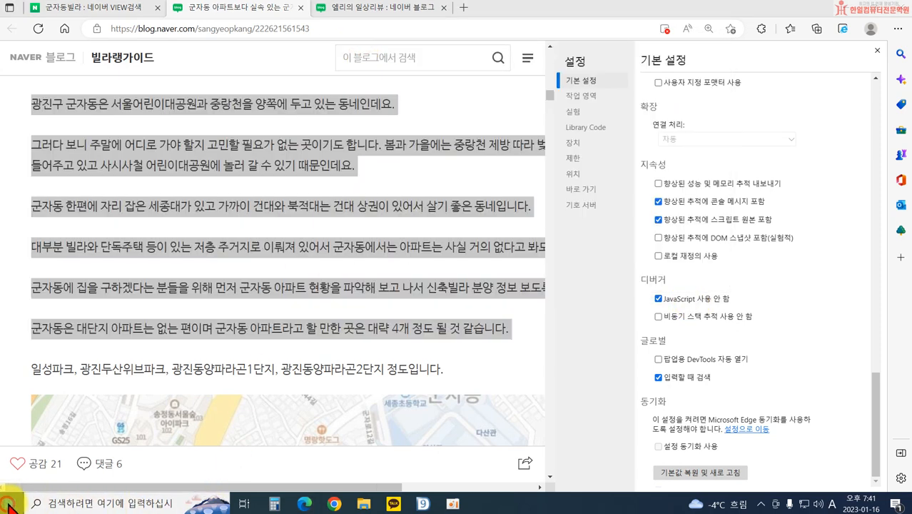
pyautogui.click(214, 449)
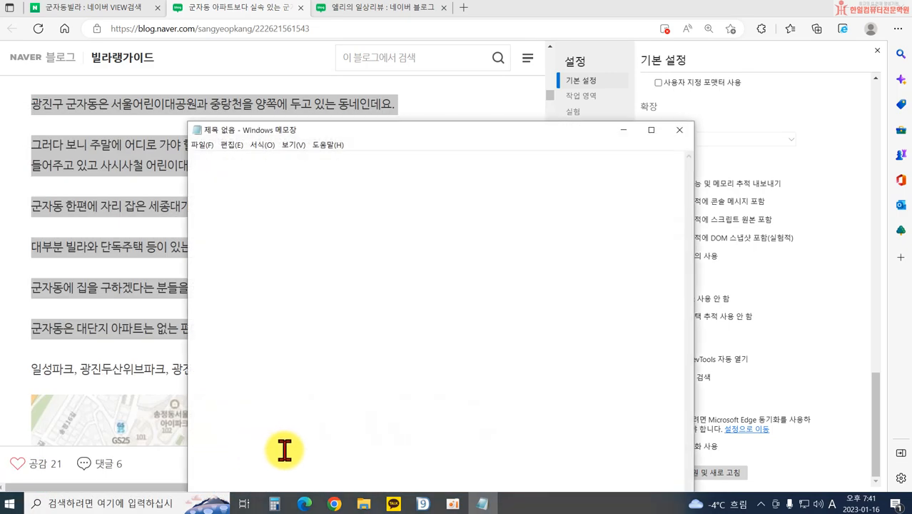
pyautogui.hotkey('ctrl', 'v')
# Reposition the Notepad window and check the pasted paragraphs from beginning to end
pyautogui.scroll(5, 377, 306)
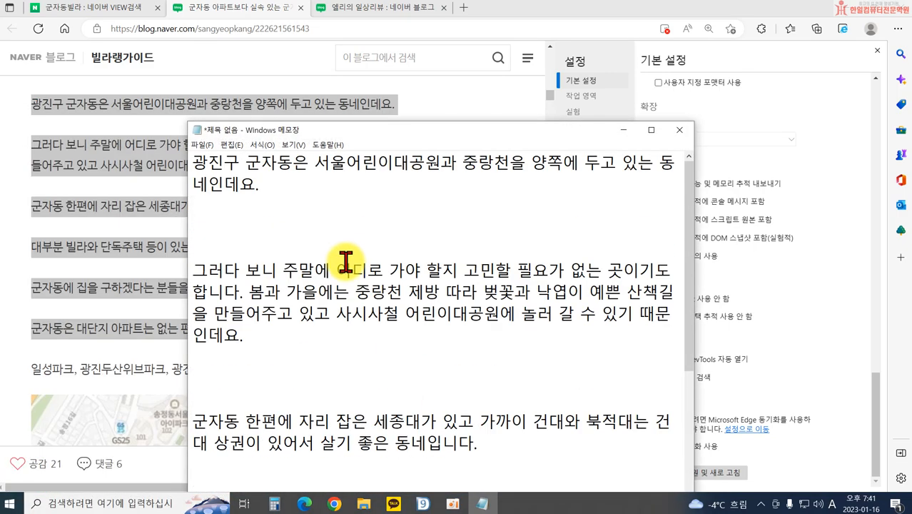
pyautogui.scroll(-5, 344, 243)
pyautogui.moveTo(398, 132)
pyautogui.mouseDown()
pyautogui.moveTo(438, 68)
pyautogui.moveTo(434, 169)
pyautogui.mouseUp()
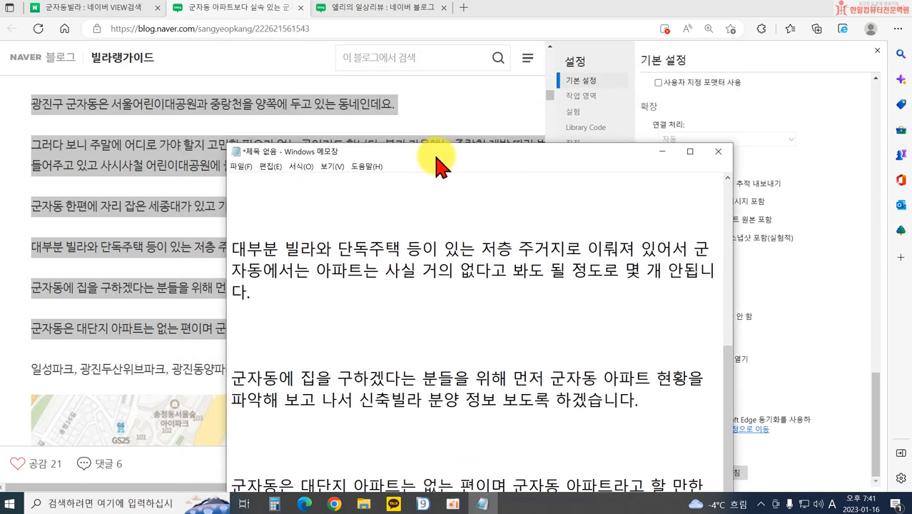
pyautogui.scroll(5, 418, 300)
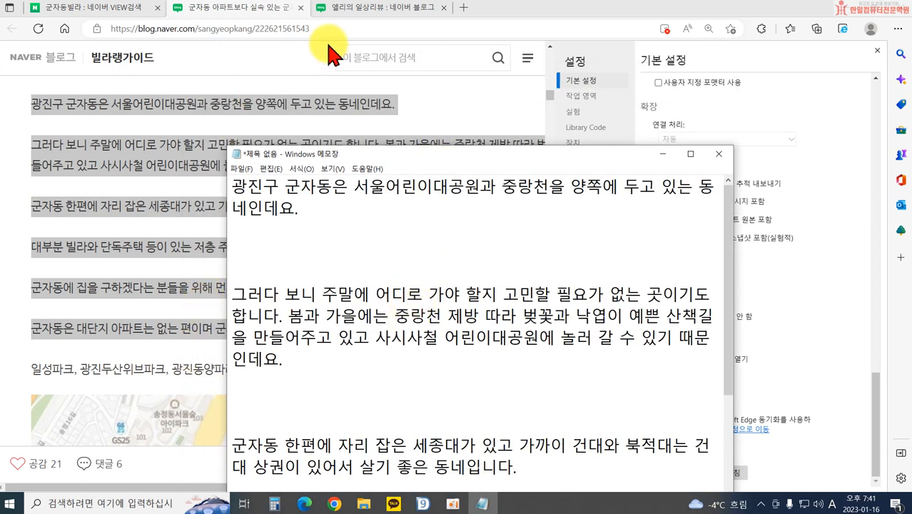
pyautogui.moveTo(390, 147); pyautogui.dragTo(389, 51)
pyautogui.scroll(-5, 378, 214)
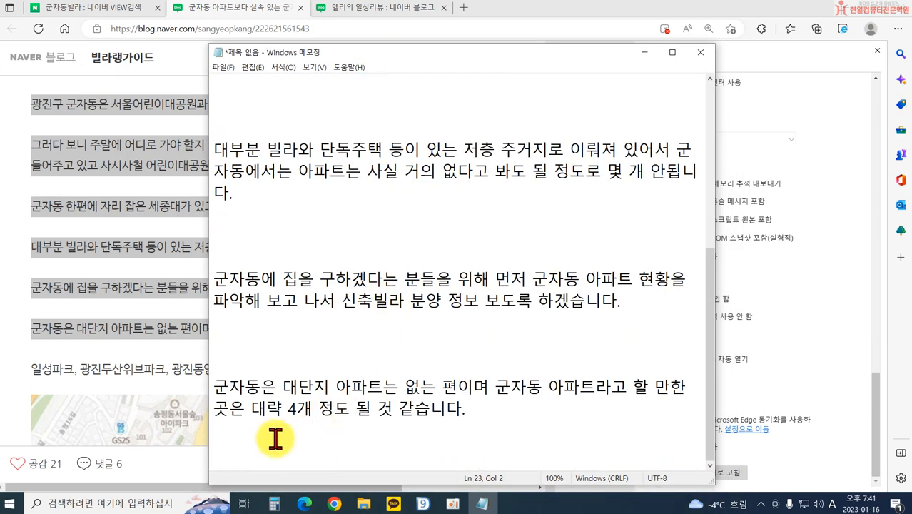
# Return to the blog's admin page and review the spam-blocking pages 차단 설정, 차단된 글목록 and 댓글·안부글 권한
pyautogui.click(368, 13)
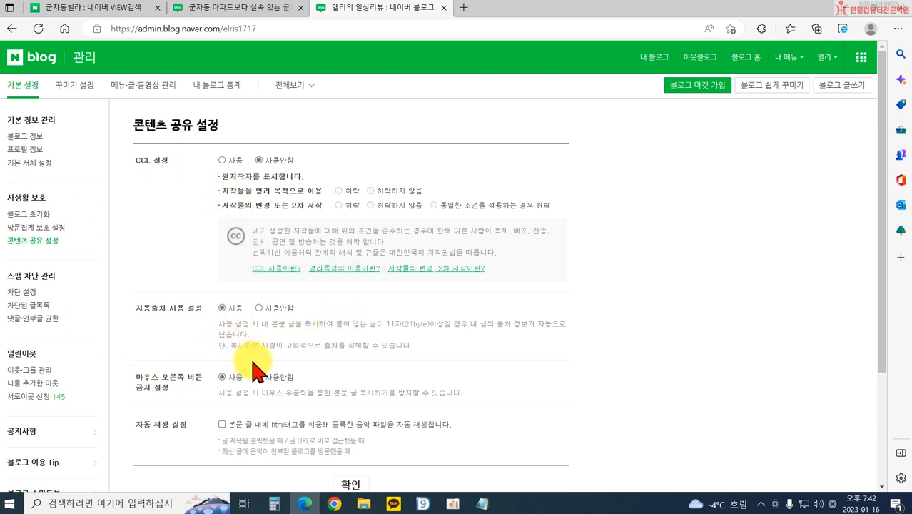
pyautogui.scroll(-1, 330, 435)
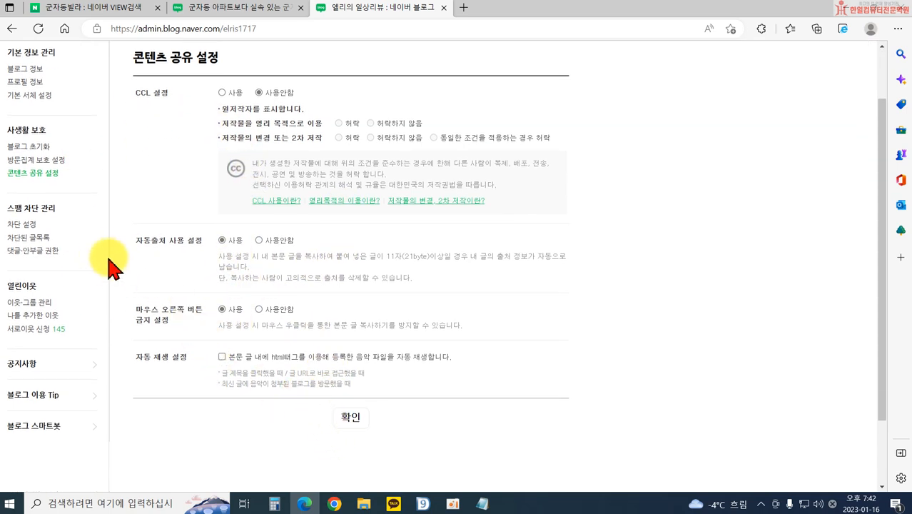
pyautogui.click(28, 224)
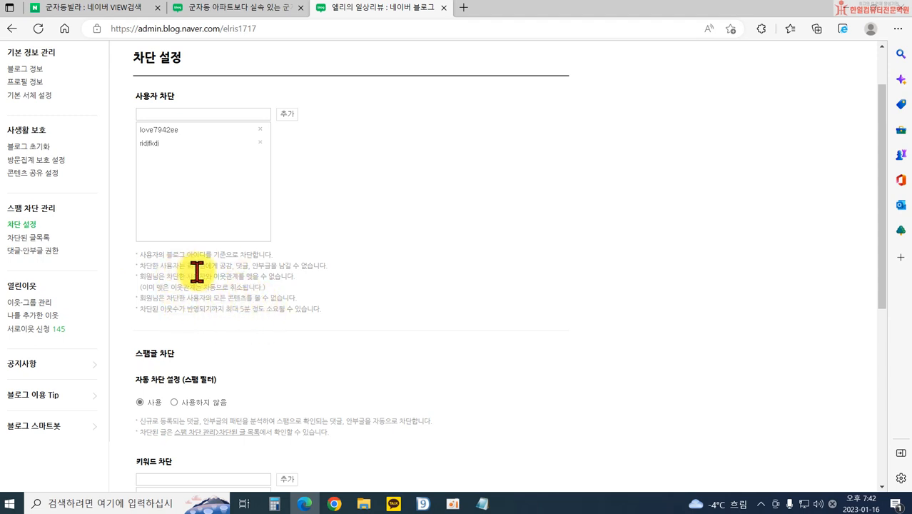
pyautogui.click(33, 238)
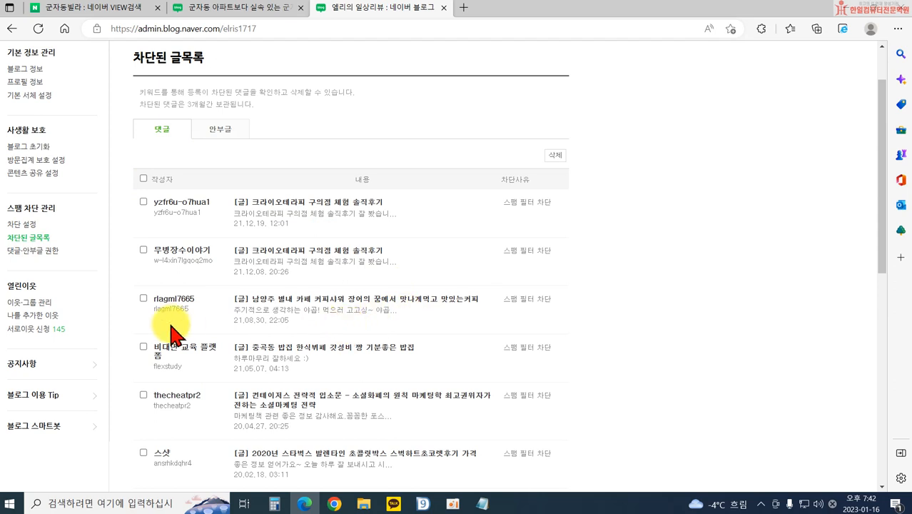
pyautogui.click(40, 254)
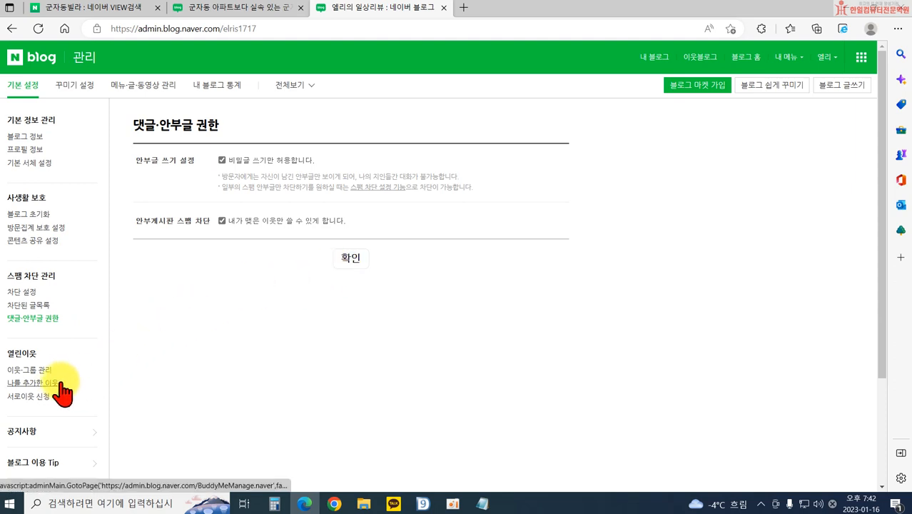
# Review the neighbour settings on the 이웃·그룹 관리 and 서로이웃 신청 pages
pyautogui.click(28, 370)
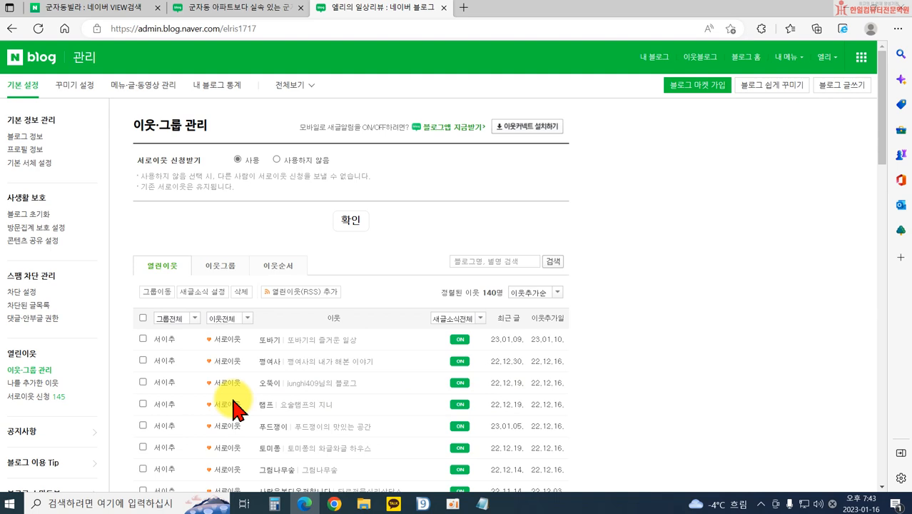
pyautogui.click(40, 398)
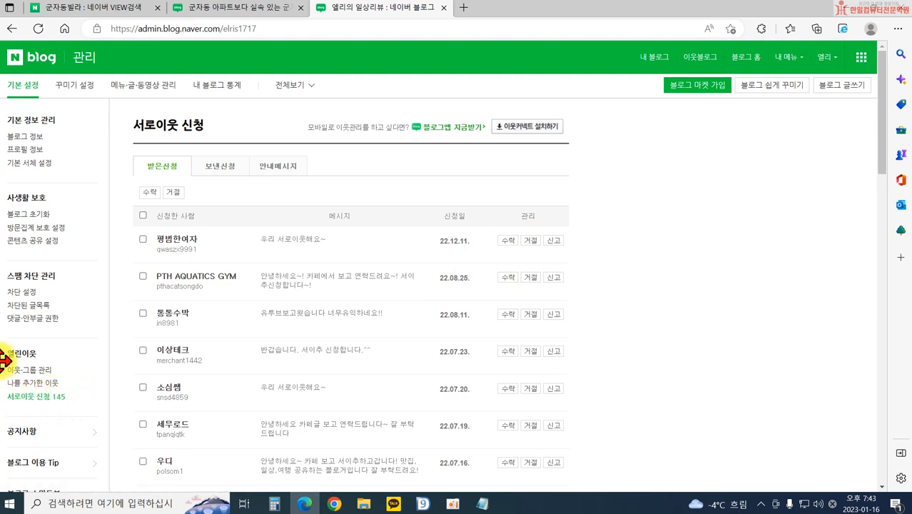
# Open the 스킨 선택 page under 꾸미기 설정 and look through the first page of blog skins
pyautogui.click(82, 91)
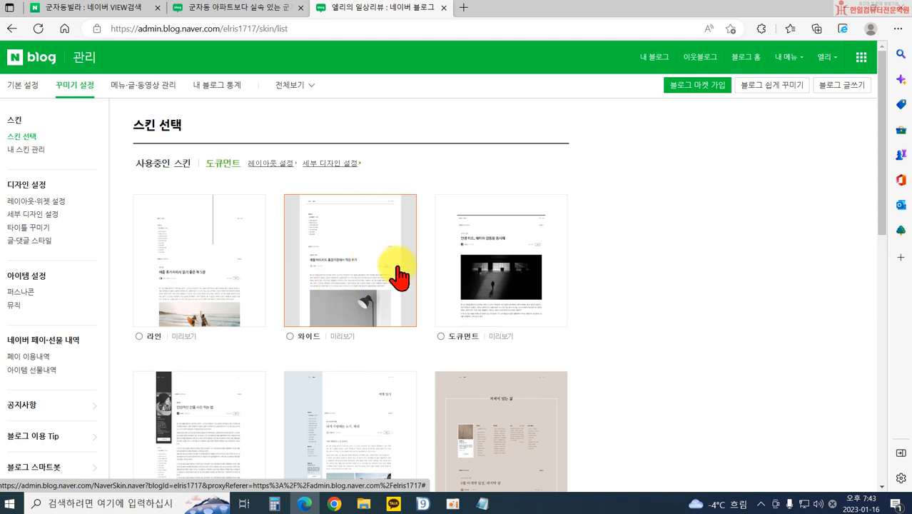
pyautogui.scroll(-2, 398, 347)
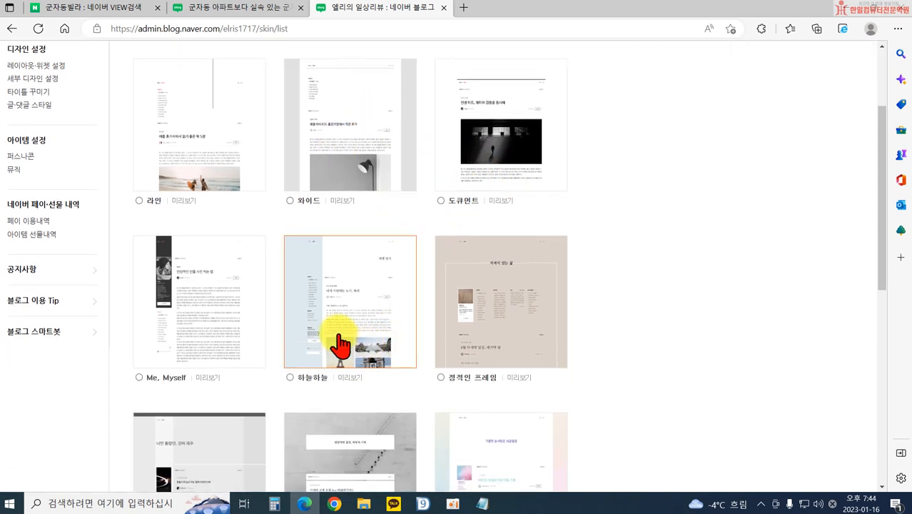
pyautogui.scroll(-2, 358, 322)
pyautogui.scroll(-2, 407, 369)
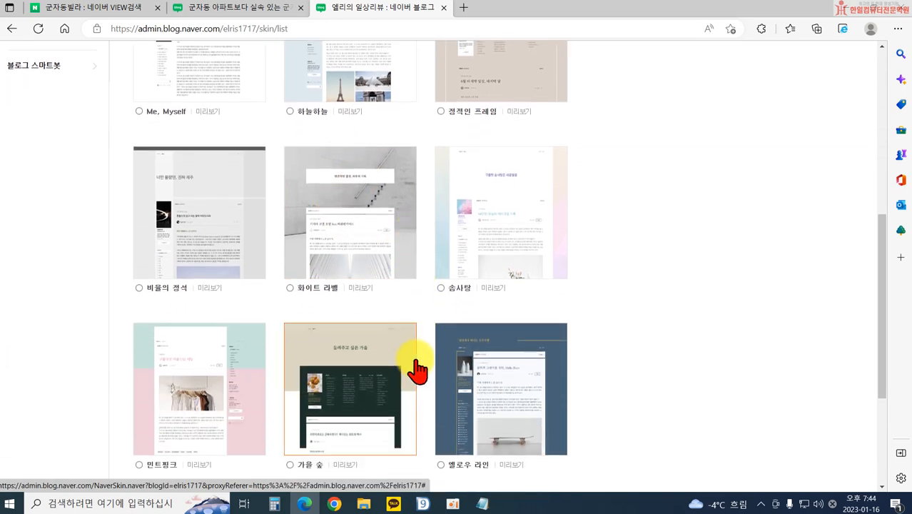
pyautogui.scroll(6, 428, 398)
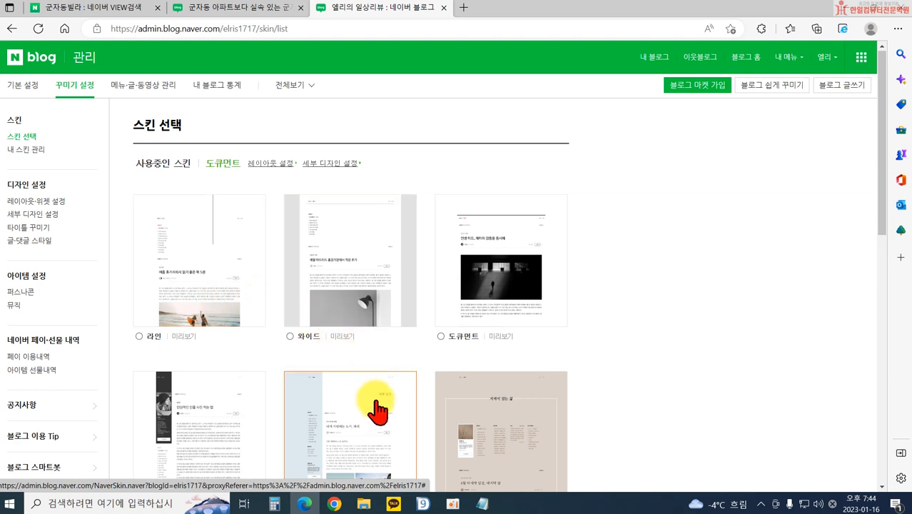
pyautogui.scroll(-1, 380, 409)
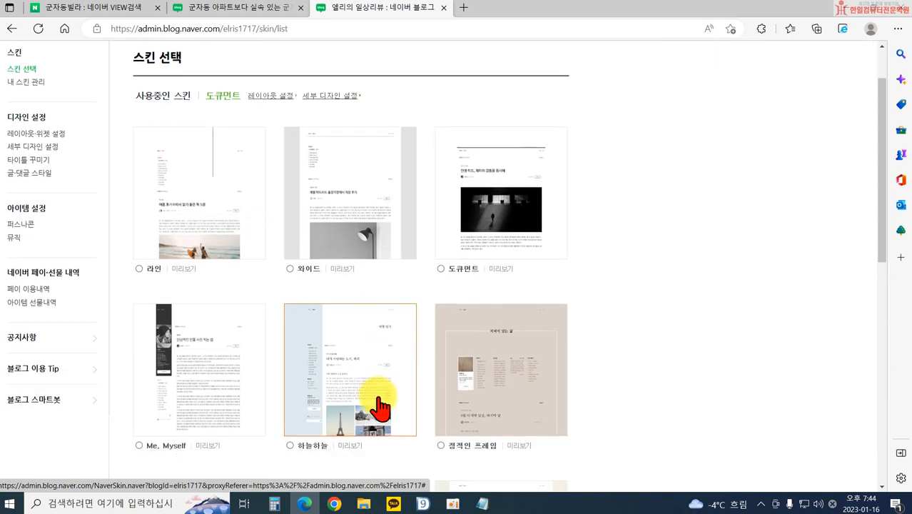
pyautogui.scroll(-1, 366, 428)
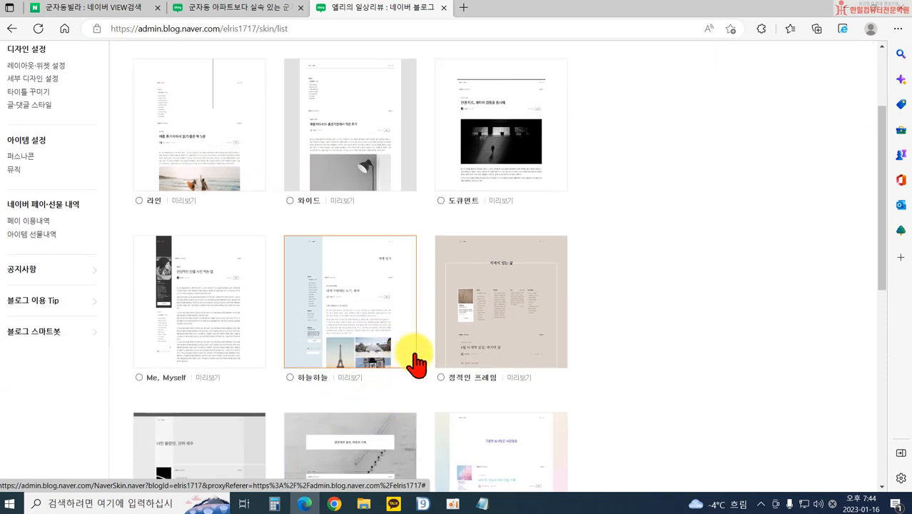
pyautogui.scroll(-2, 497, 360)
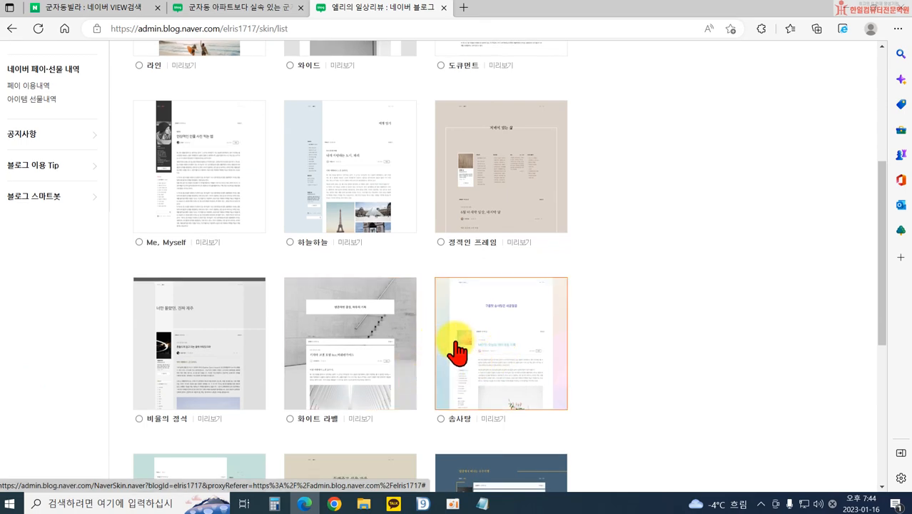
pyautogui.scroll(-4, 403, 465)
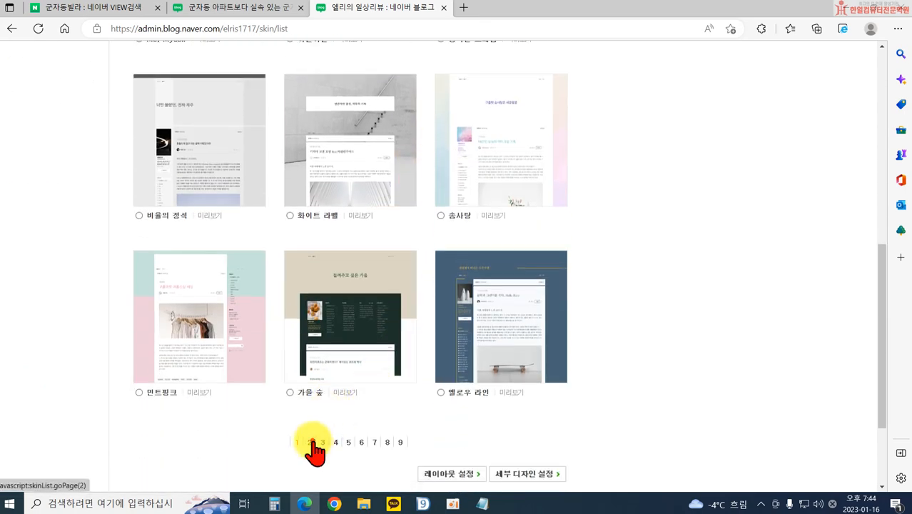
# Apply the 베이직 skin from page 2 of the skin list and confirm going to the blog
pyautogui.click(311, 444)
pyautogui.scroll(-6, 346, 369)
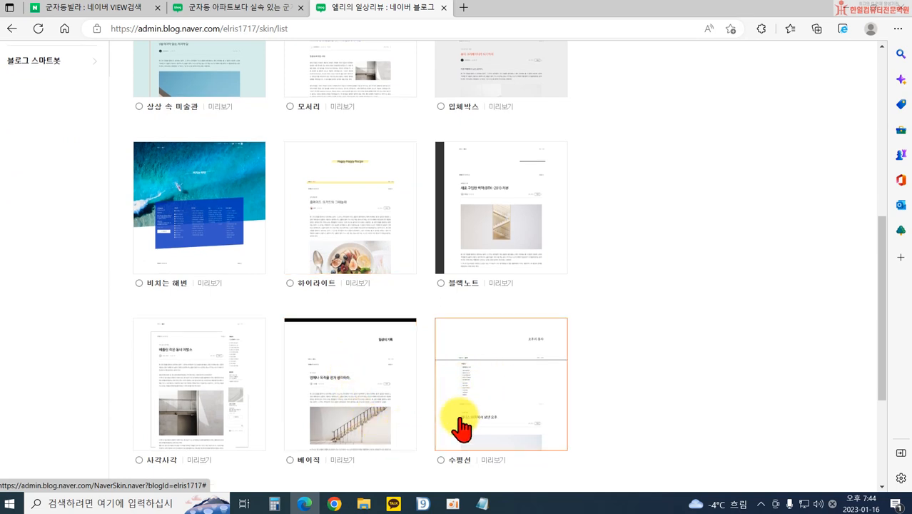
pyautogui.click(290, 461)
pyautogui.scroll(-2, 485, 421)
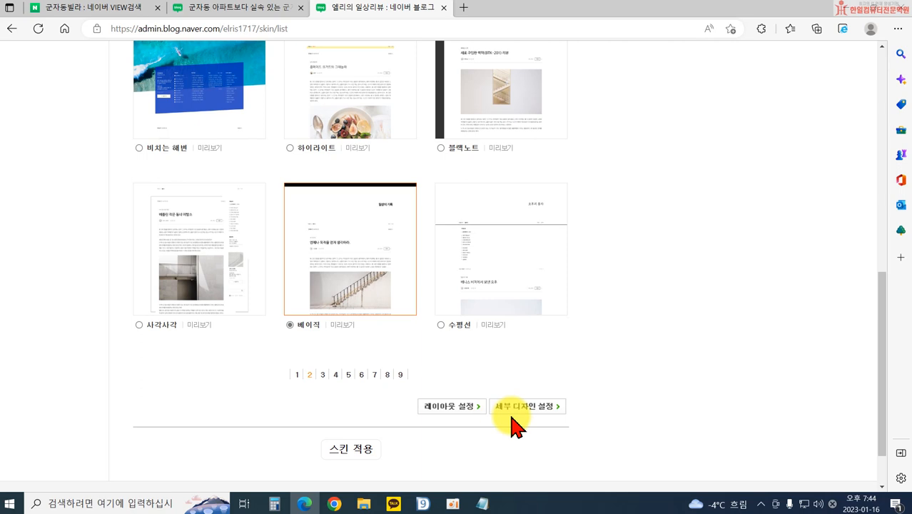
pyautogui.click(359, 453)
pyautogui.click(492, 107)
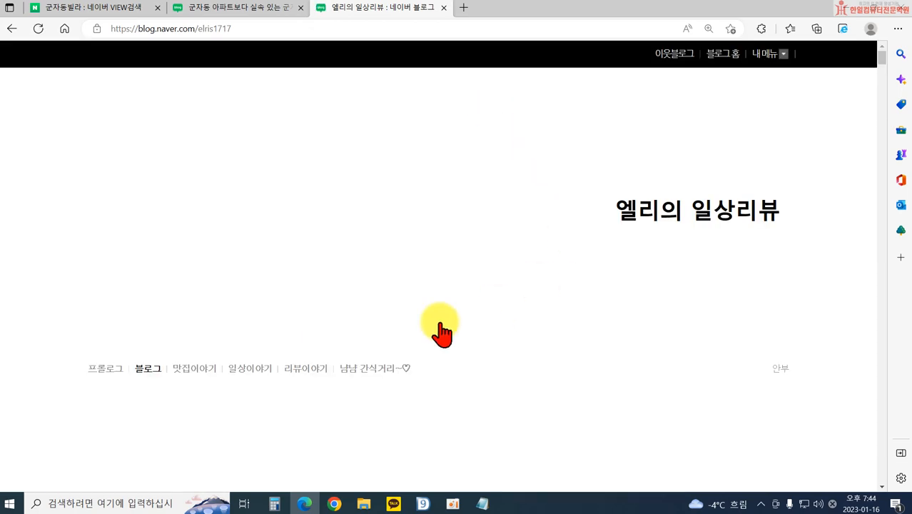
# Look over the blog's front page with the newly applied skin
pyautogui.scroll(-8, 314, 239)
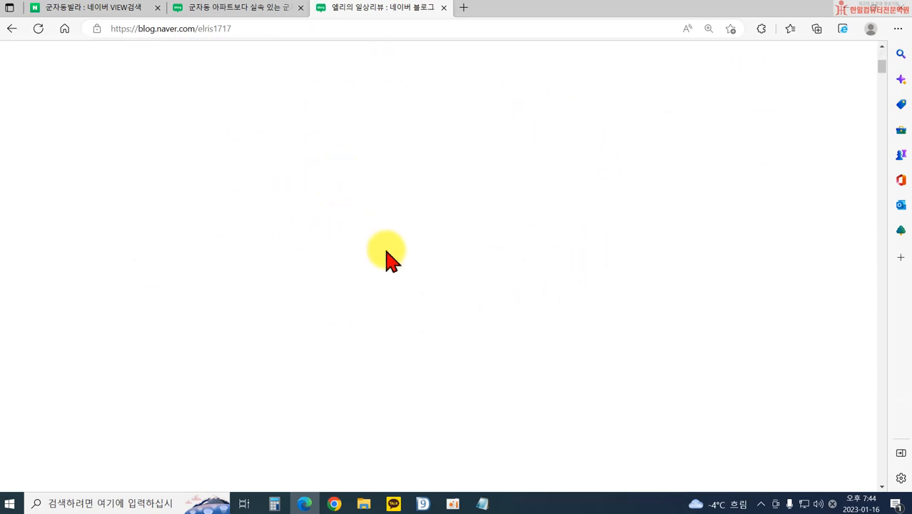
pyautogui.scroll(-3, 386, 261)
pyautogui.scroll(10, 387, 260)
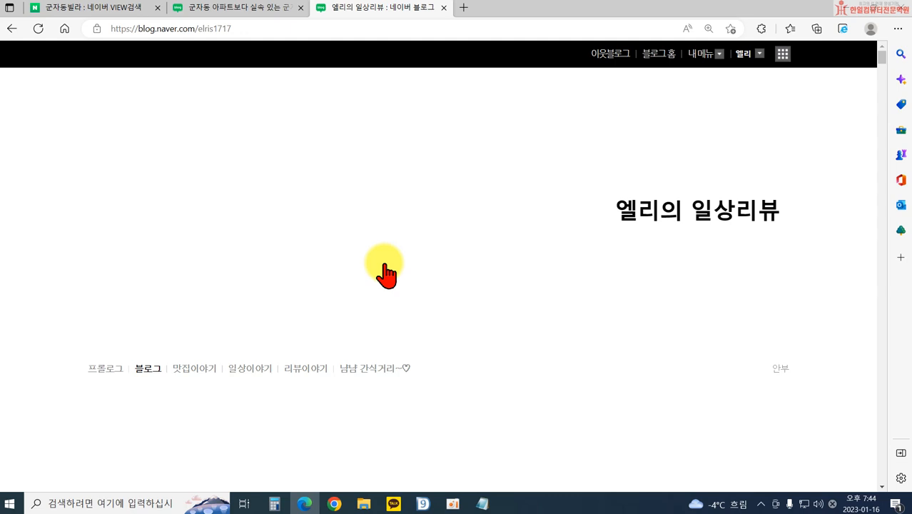
# Close the 빌라랭가이드 post and blog tabs, and reopen the blog's 관리 page by way of the Naver profile
pyautogui.click(300, 8)
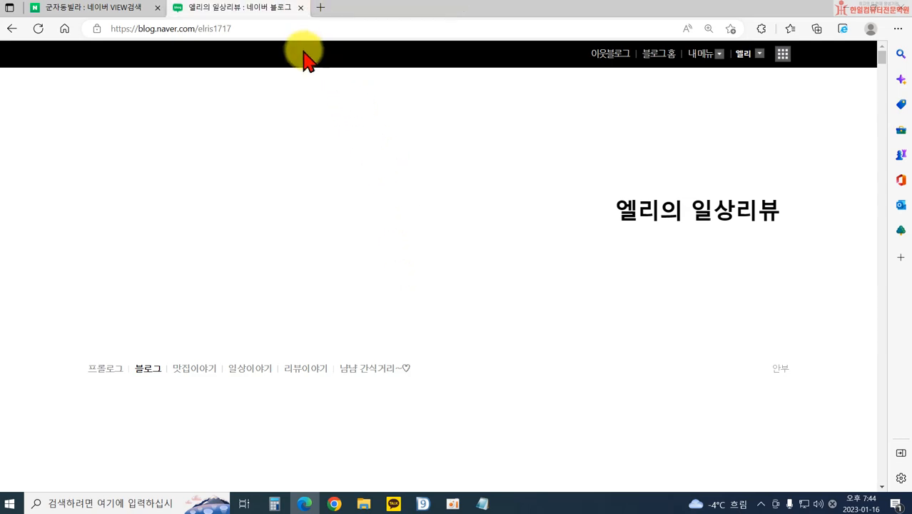
pyautogui.click(297, 7)
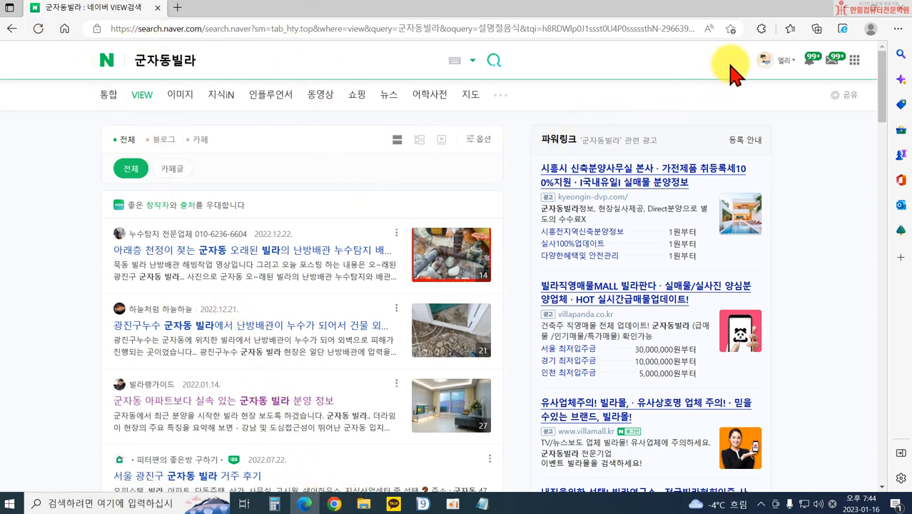
pyautogui.click(778, 60)
pyautogui.click(720, 151)
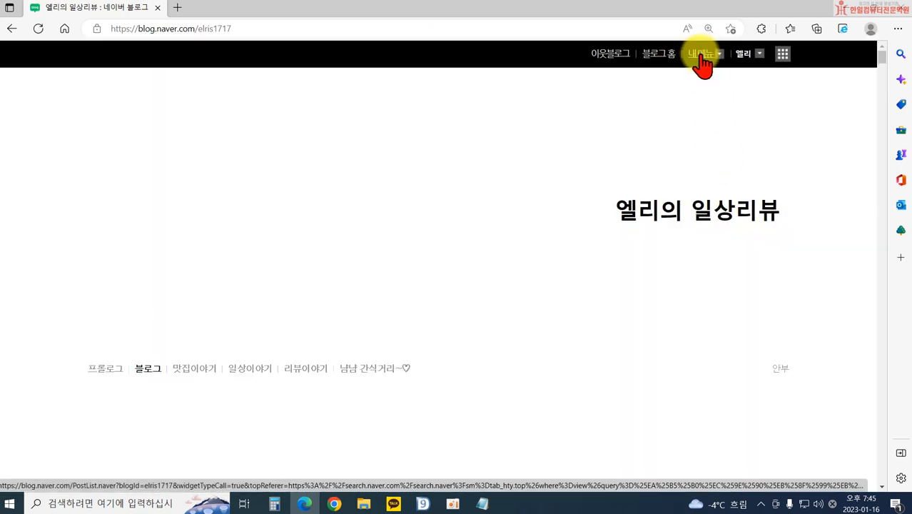
pyautogui.click(701, 54)
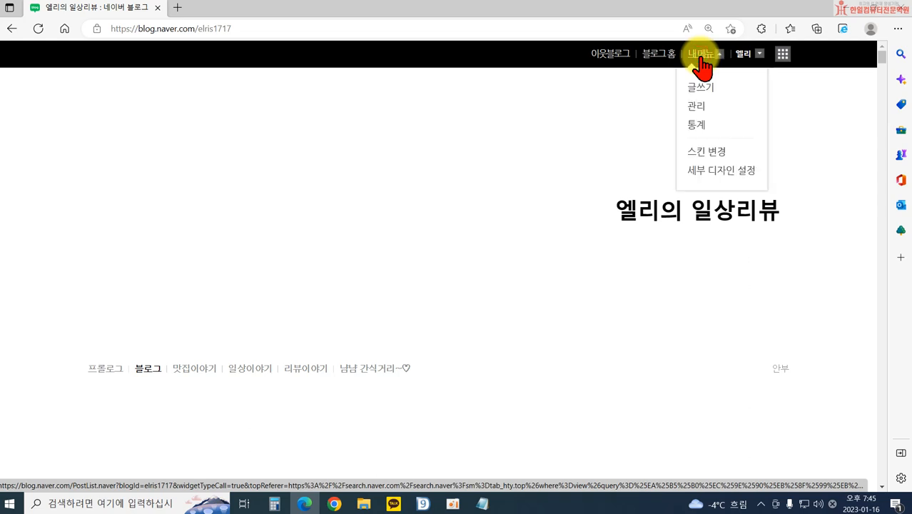
pyautogui.click(695, 111)
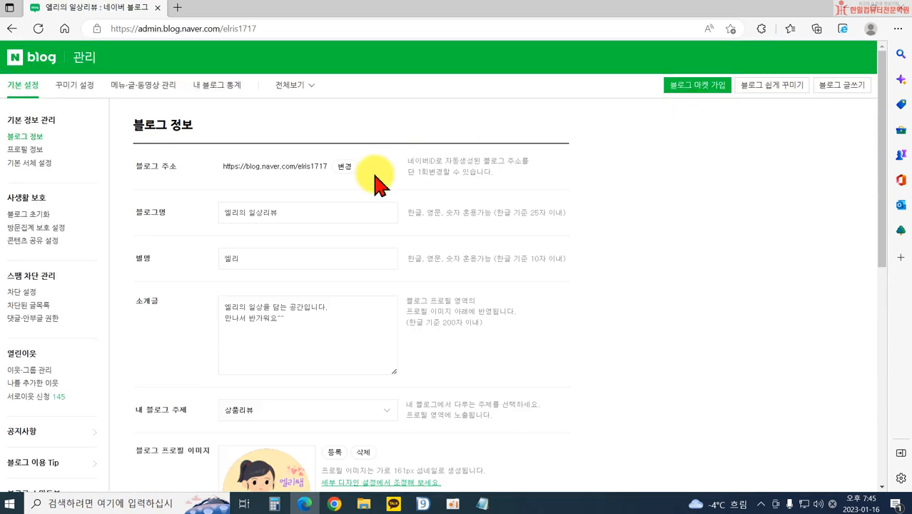
# Check the skin selection under 꾸미기 설정 and go to the 레이아웃·위젯 설정 page
pyautogui.click(85, 92)
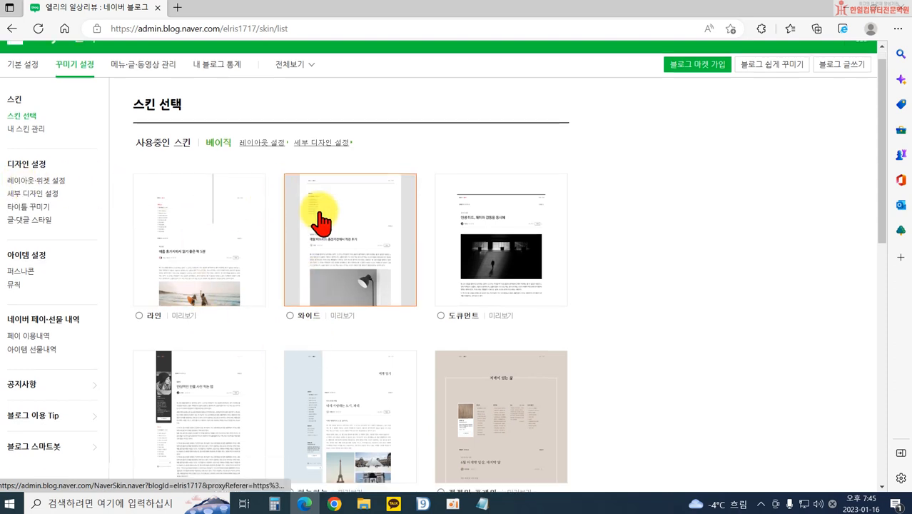
pyautogui.scroll(-4, 451, 239)
pyautogui.scroll(4, 132, 220)
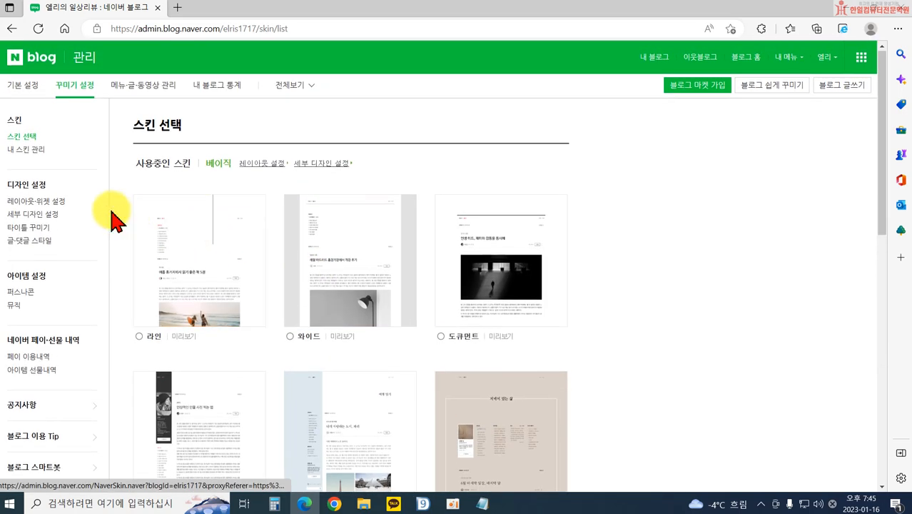
pyautogui.click(54, 203)
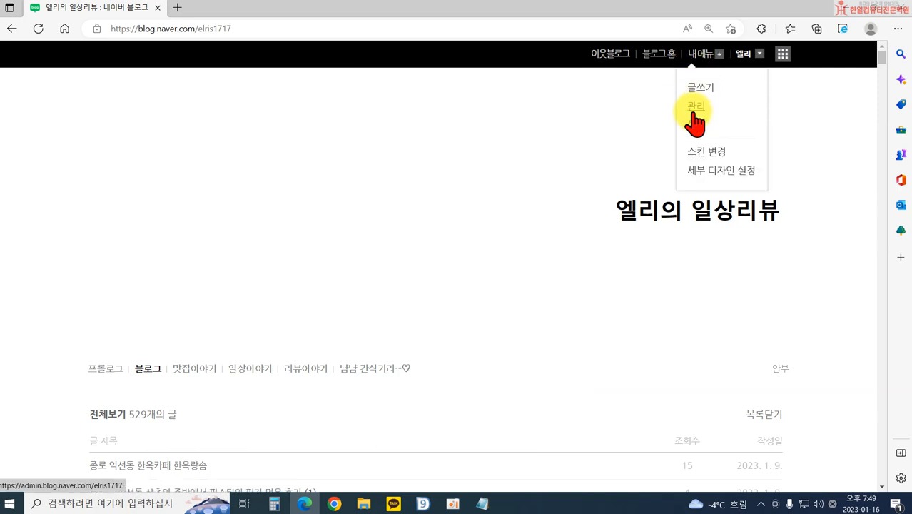
# Open the blog's 관리 page and bring up the 레이아웃·위젯 설정 page under 꾸미기 설정
pyautogui.click(694, 108)
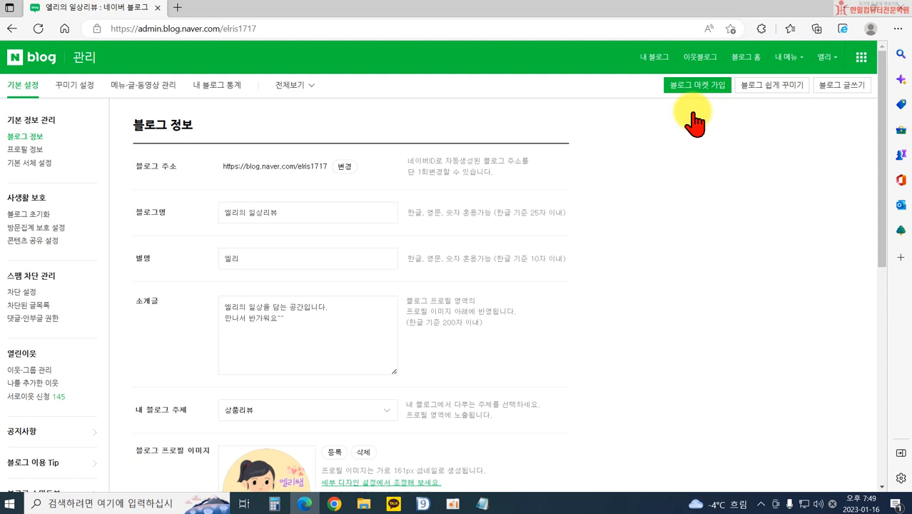
pyautogui.click(77, 91)
pyautogui.click(49, 201)
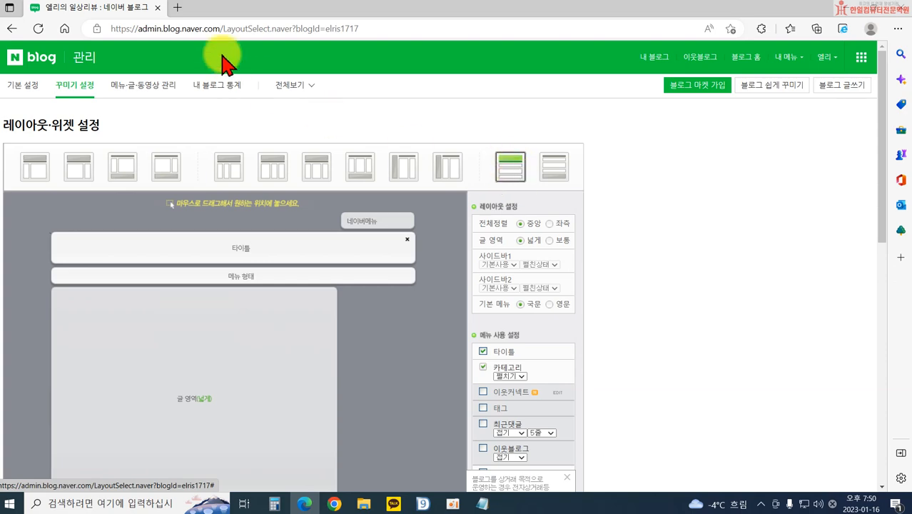
# Open the NAVER home page from a new browser tab by searching for 네이버
pyautogui.click(175, 9)
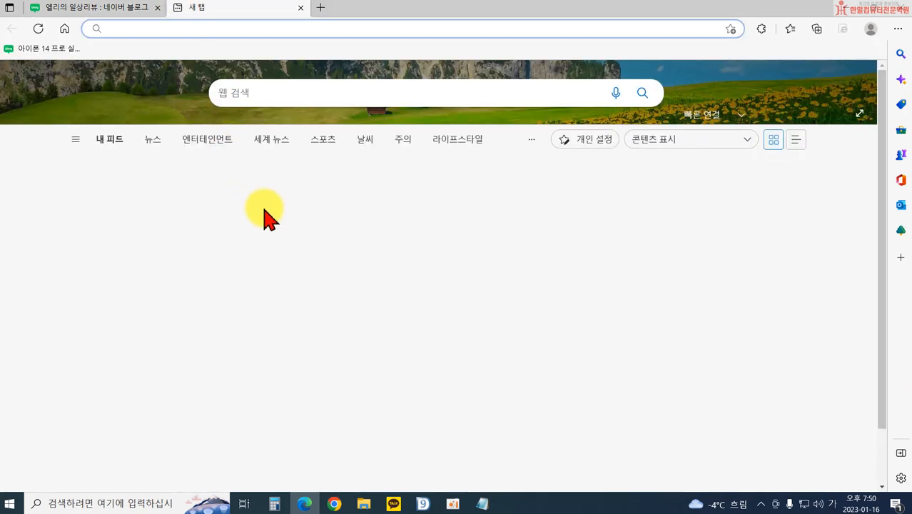
pyautogui.click(133, 29)
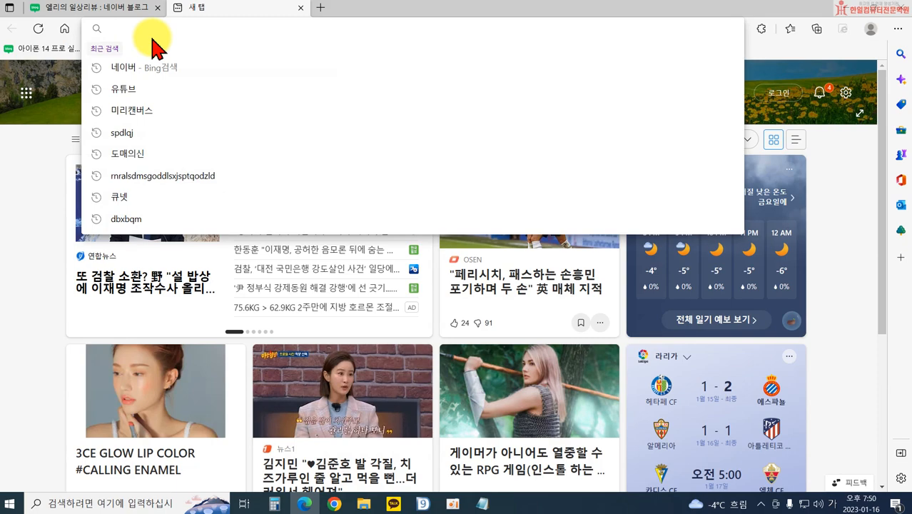
pyautogui.write('네이버')
pyautogui.click(155, 50)
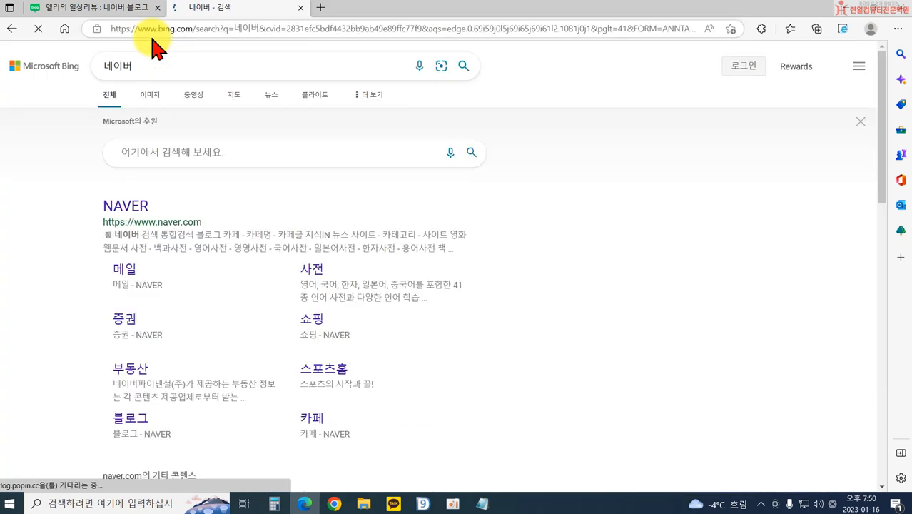
pyautogui.click(114, 206)
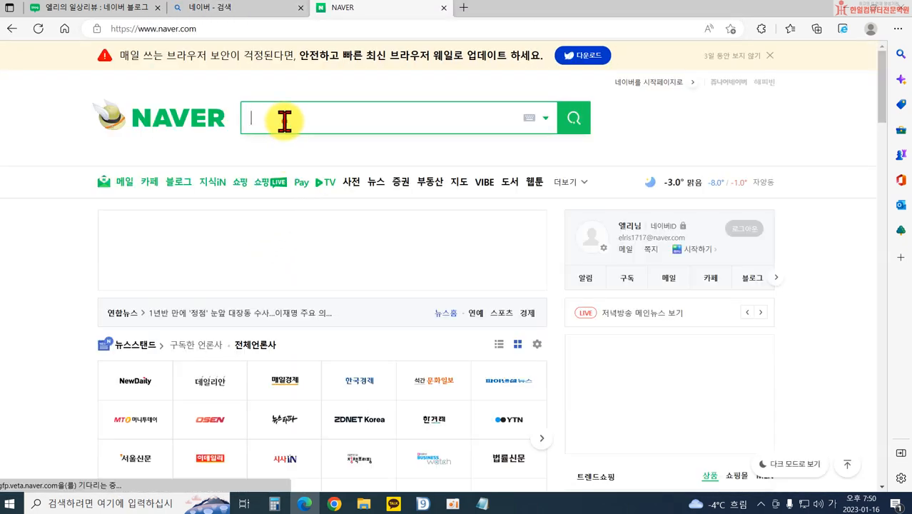
# Search Naver for 군자동빌라
pyautogui.click(289, 121)
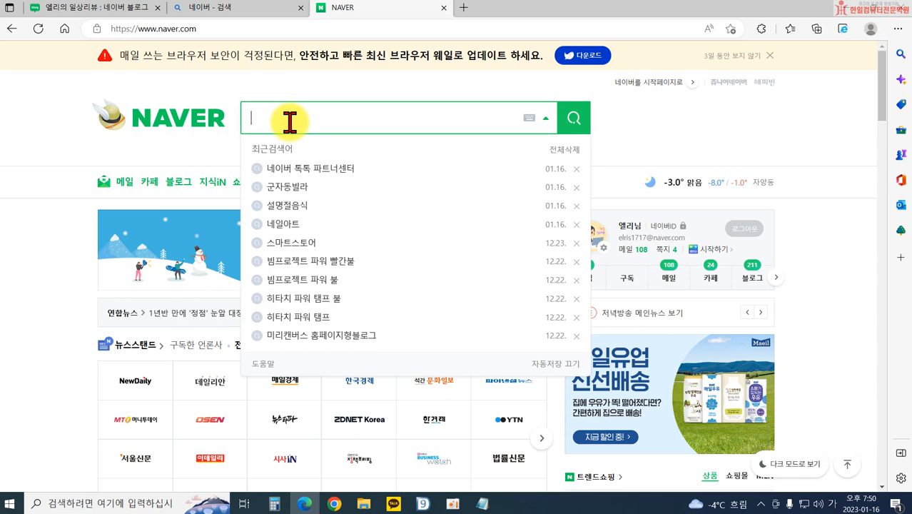
pyautogui.write('군자동')
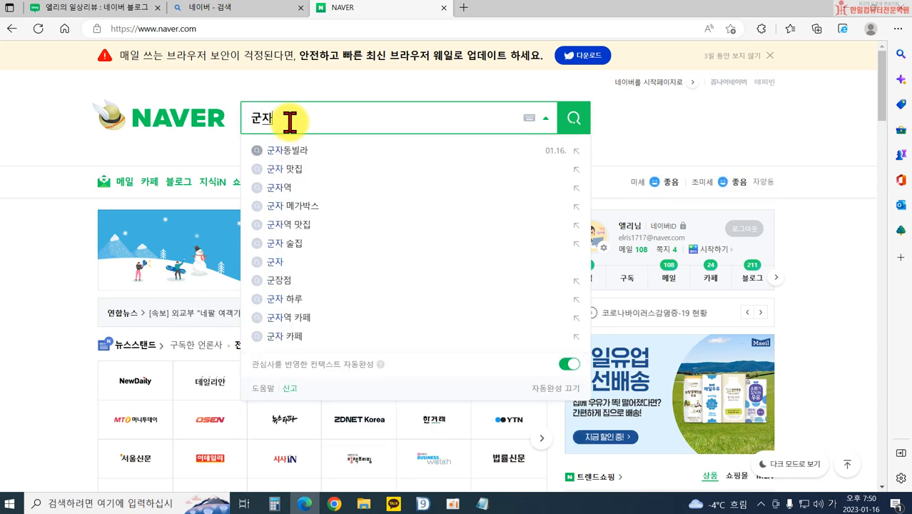
pyautogui.write('빌라')
pyautogui.press('Return')
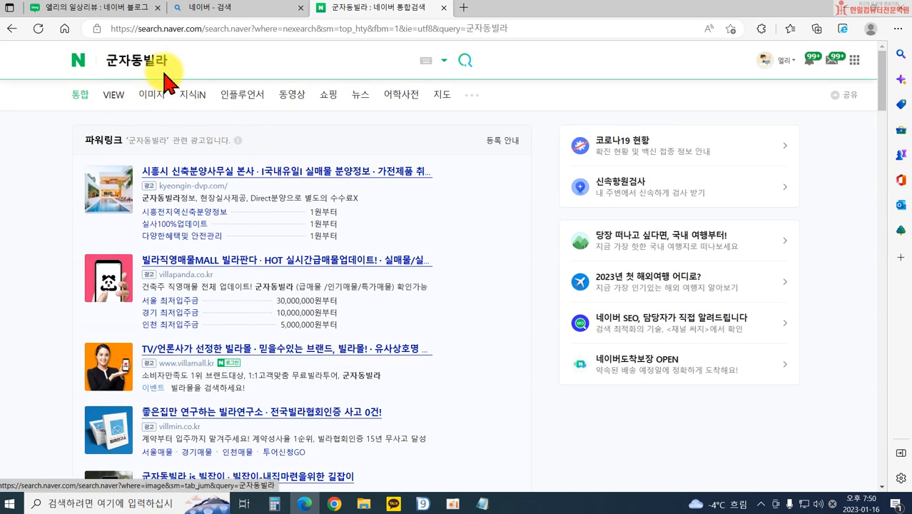
# Change the search to 군자동오피스텔 and show its VIEW results
pyautogui.doubleClick(154, 62)
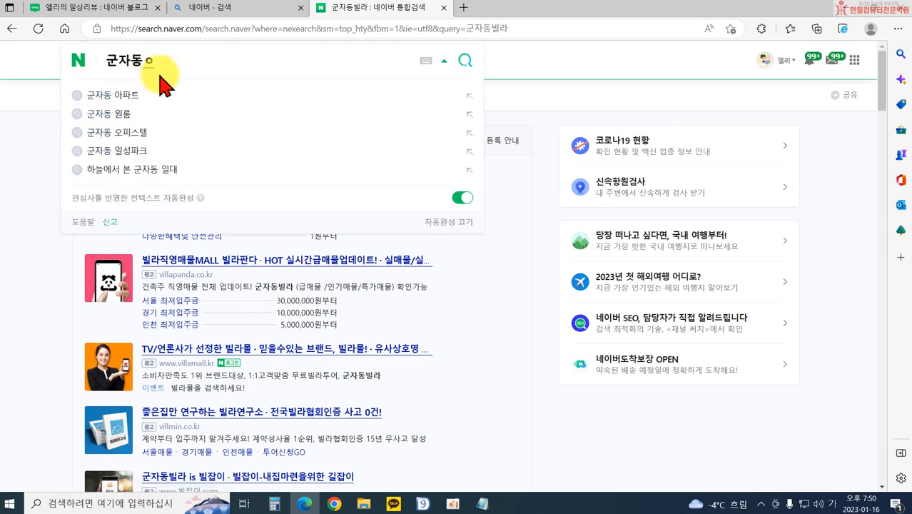
pyautogui.write('오피')
pyautogui.press('Return')
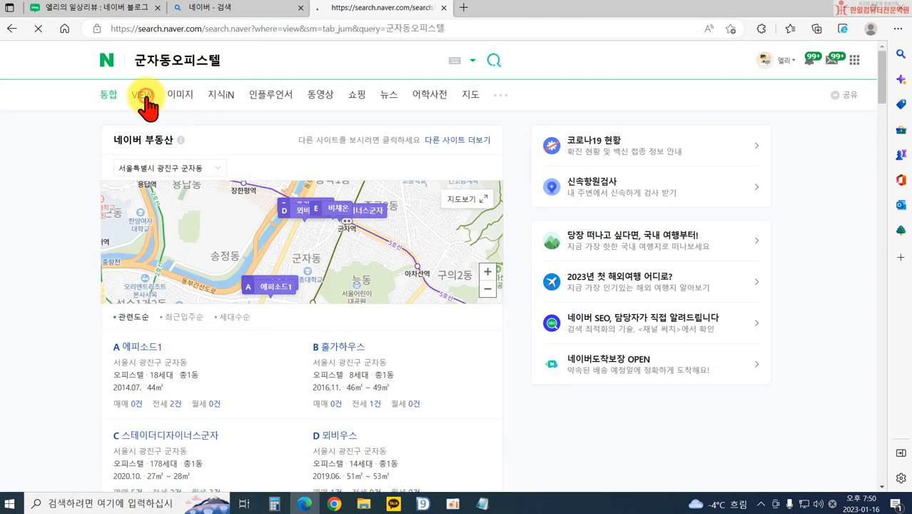
pyautogui.click(143, 97)
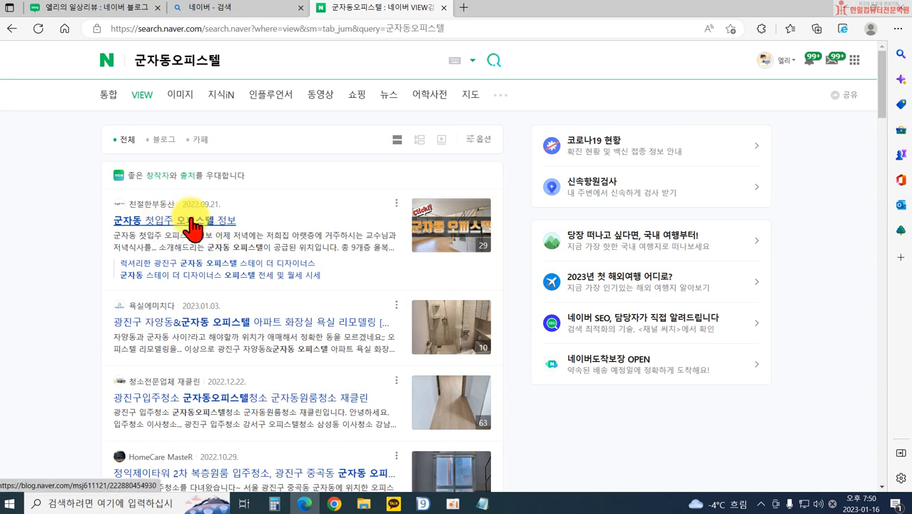
# Open the 군자동 첫입주 오피스텔 정보 post and examine its blog's header design, notices and post content
pyautogui.click(145, 234)
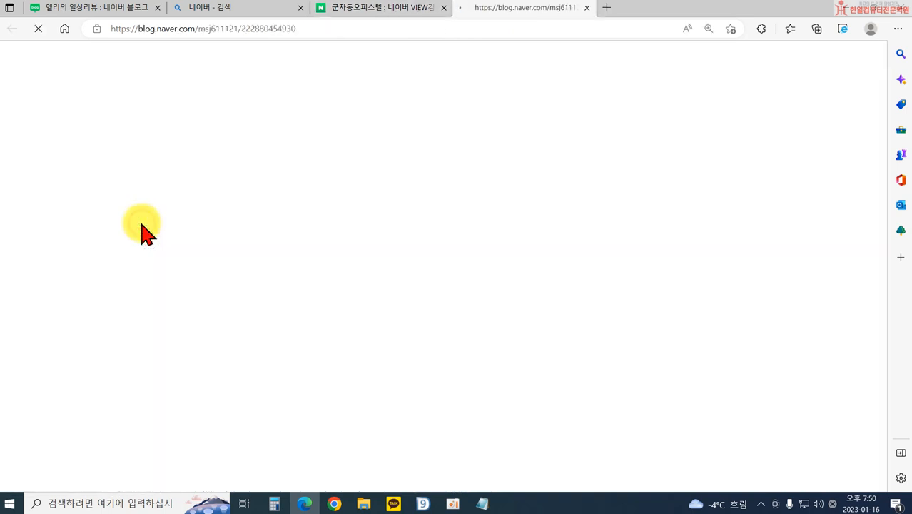
pyautogui.scroll(8, 535, 307)
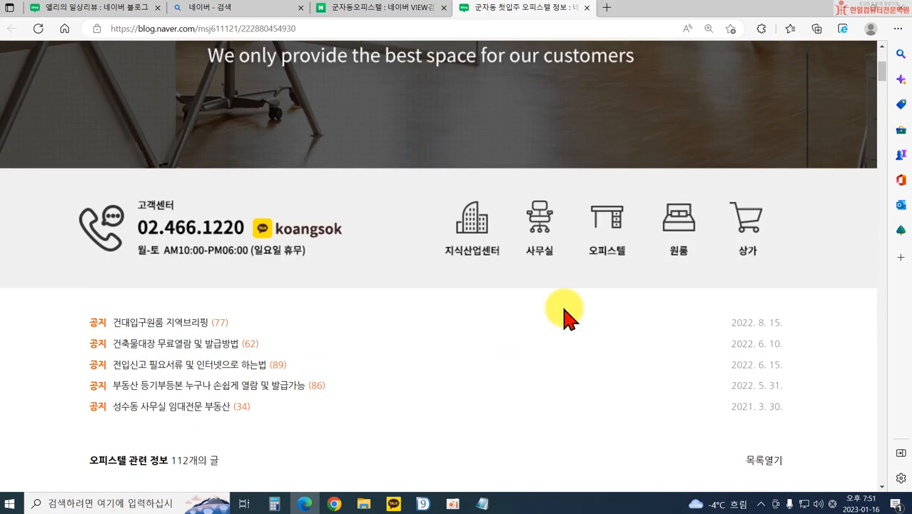
pyautogui.scroll(-6, 558, 308)
pyautogui.scroll(-4, 570, 337)
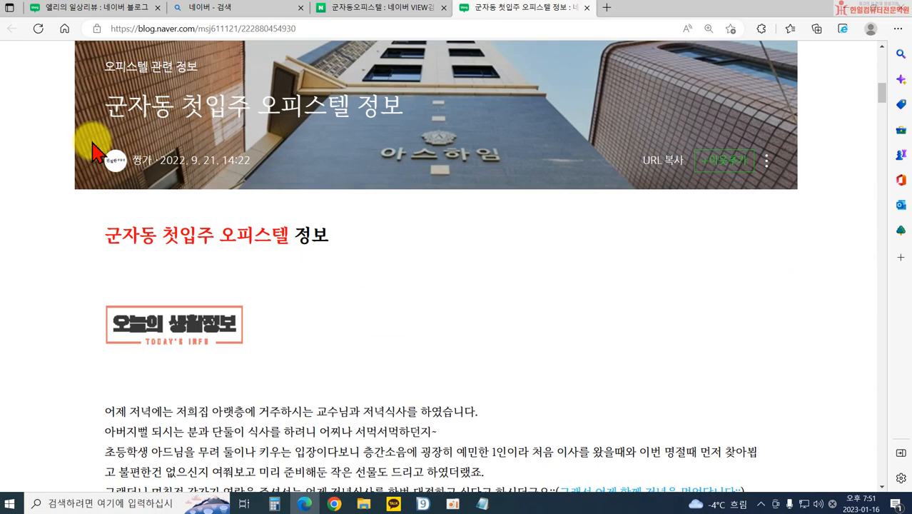
pyautogui.scroll(-4, 774, 165)
pyautogui.scroll(-5, 782, 187)
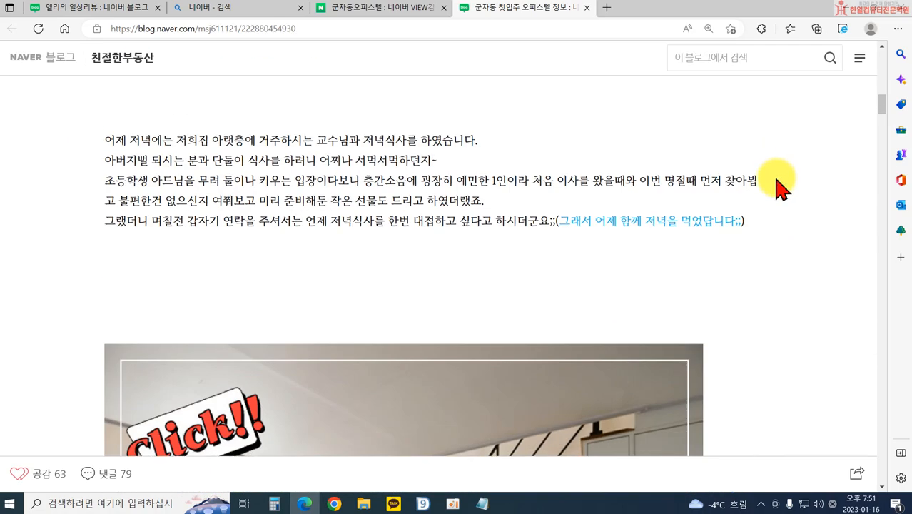
pyautogui.scroll(-14, 782, 189)
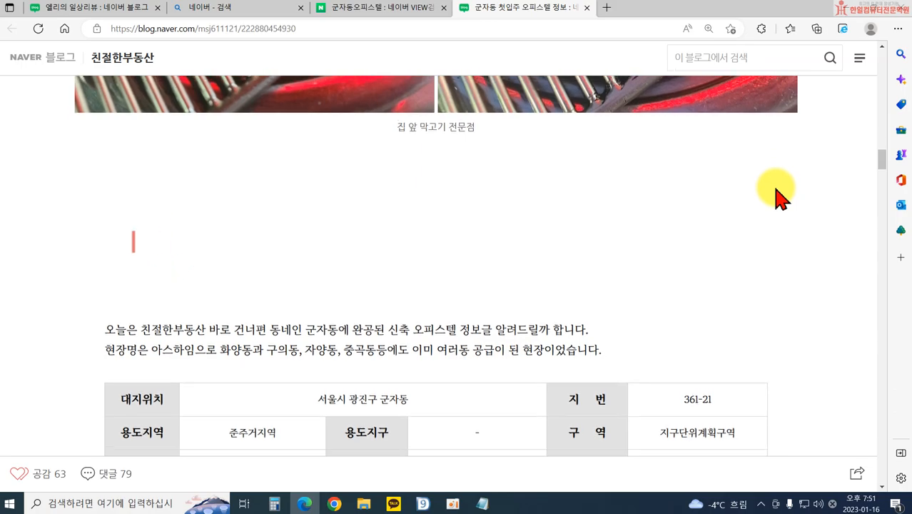
pyautogui.scroll(-5, 778, 200)
pyautogui.scroll(-12, 780, 202)
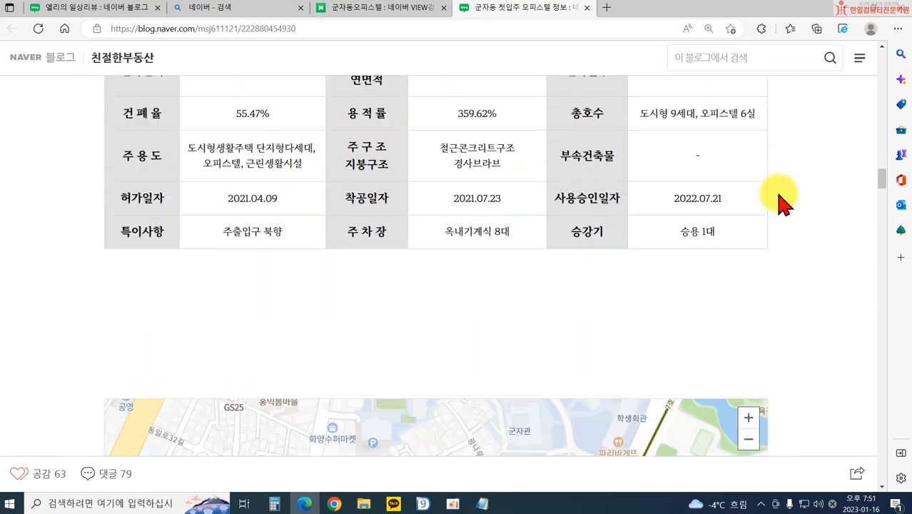
pyautogui.scroll(-1, 782, 202)
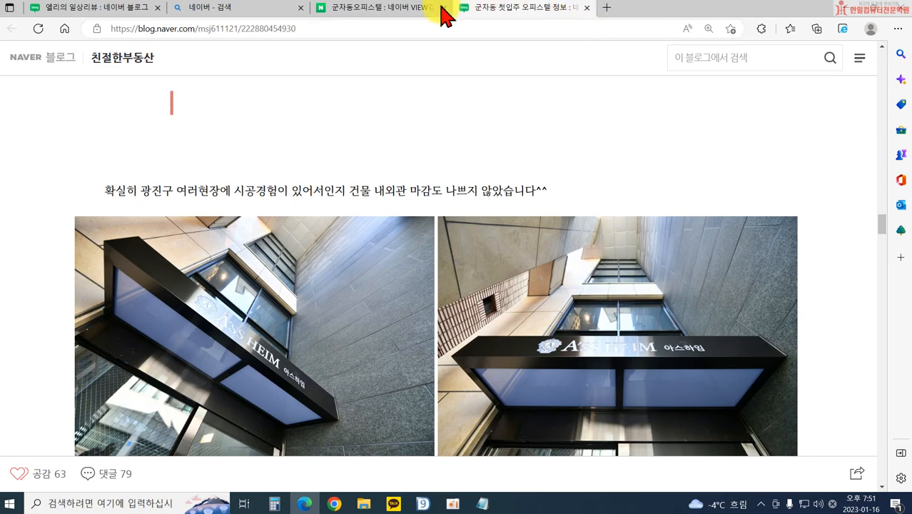
# Return to the VIEW results, open the 욕실에미치다 remodelling post and look over the blog's homepage-style header
pyautogui.click(411, 13)
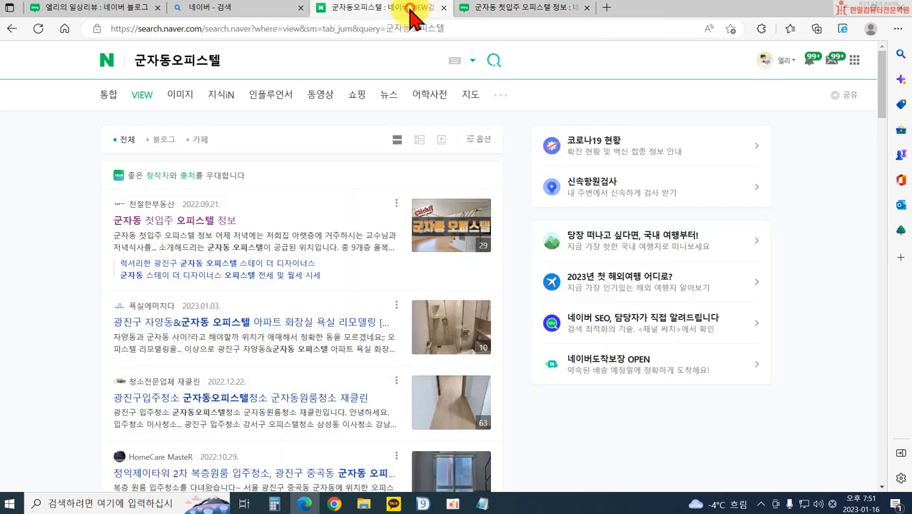
pyautogui.click(164, 311)
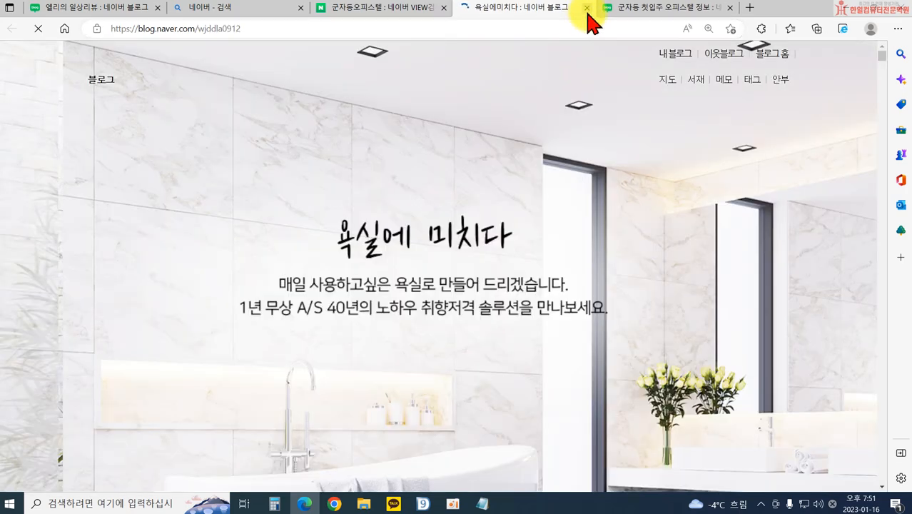
pyautogui.click(587, 7)
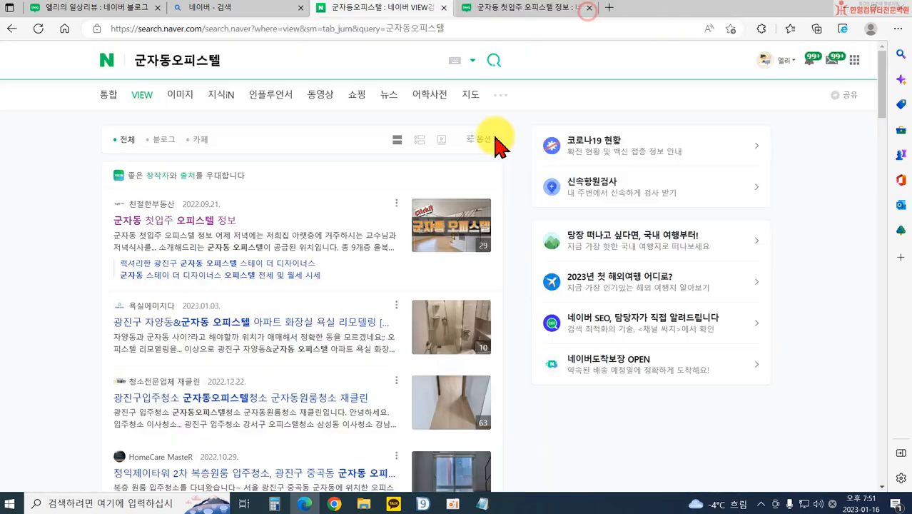
pyautogui.click(173, 322)
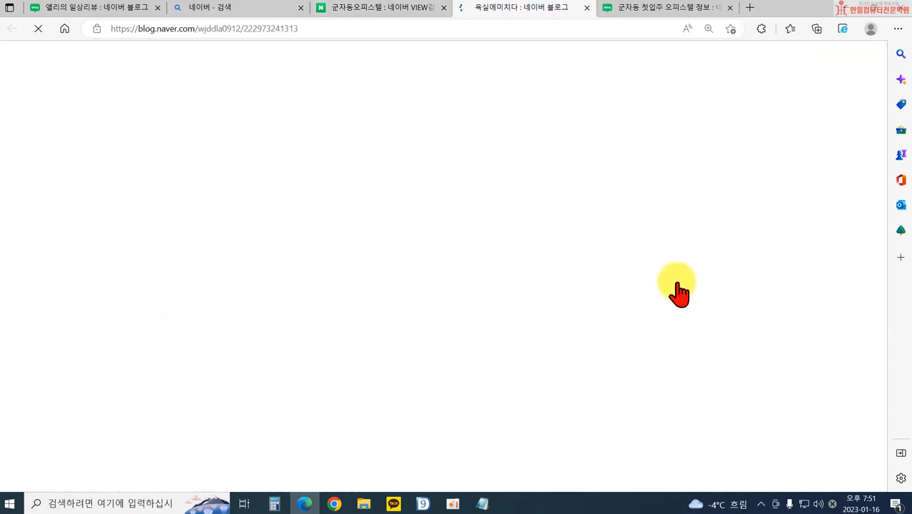
pyautogui.scroll(15, 691, 289)
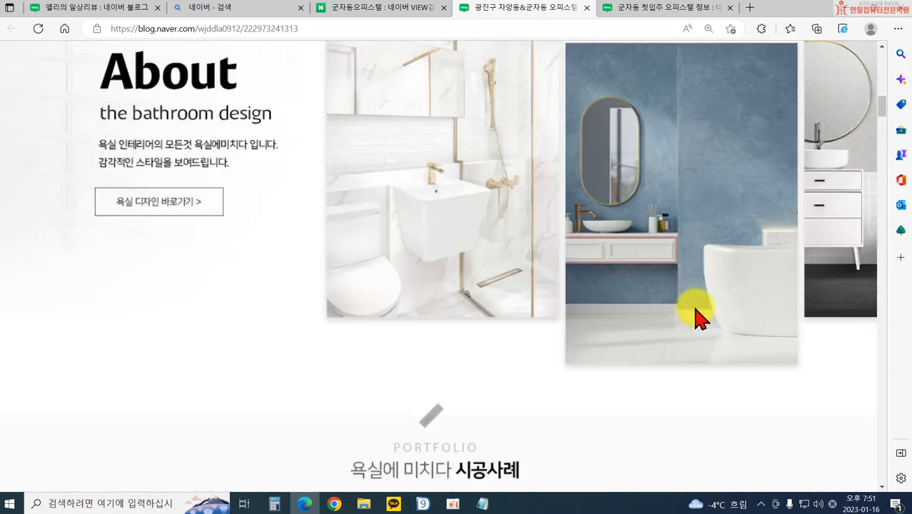
pyautogui.scroll(5, 699, 300)
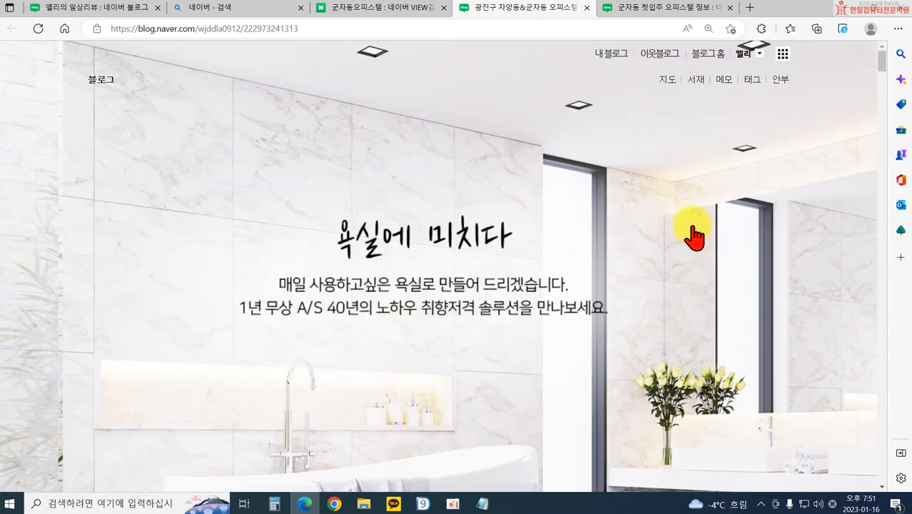
pyautogui.scroll(-5, 434, 112)
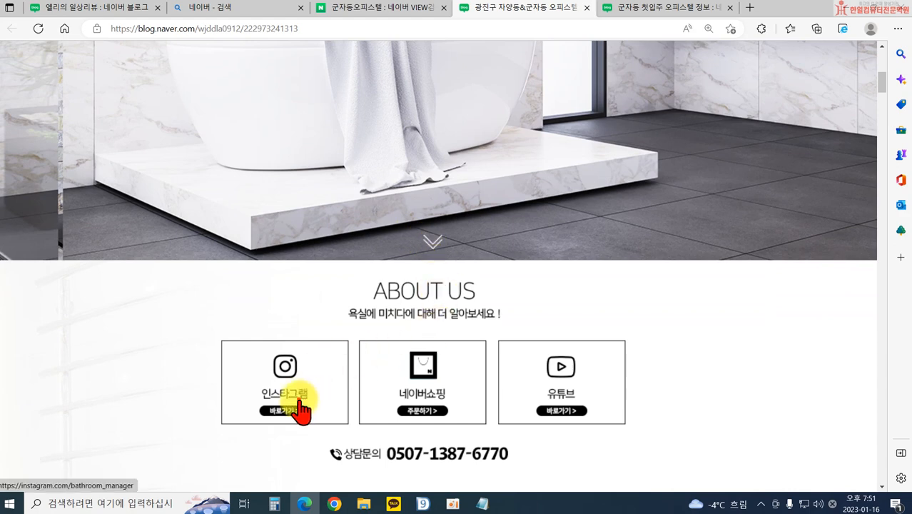
# Check the 인스타그램, 네이버쇼핑 and 유튜브 links in the ABOUT US section, closing each page after viewing it
pyautogui.click(302, 410)
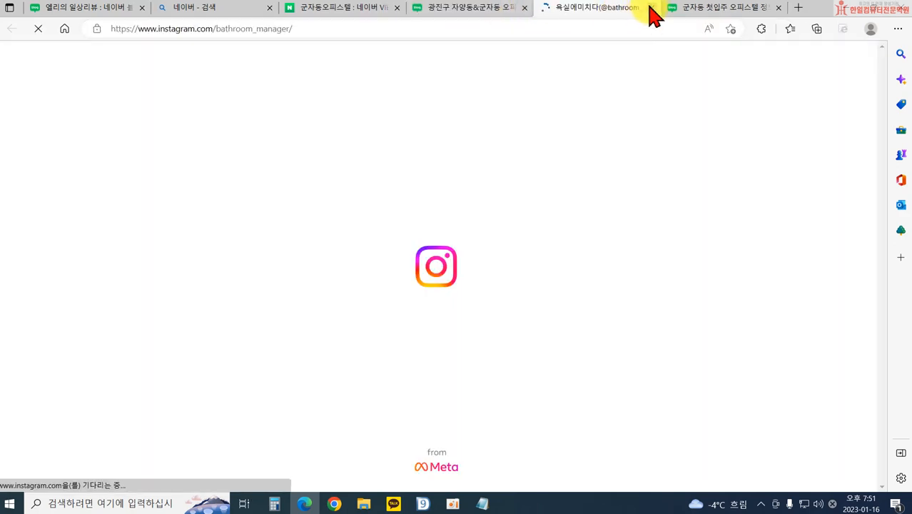
pyautogui.click(651, 7)
pyautogui.click(431, 412)
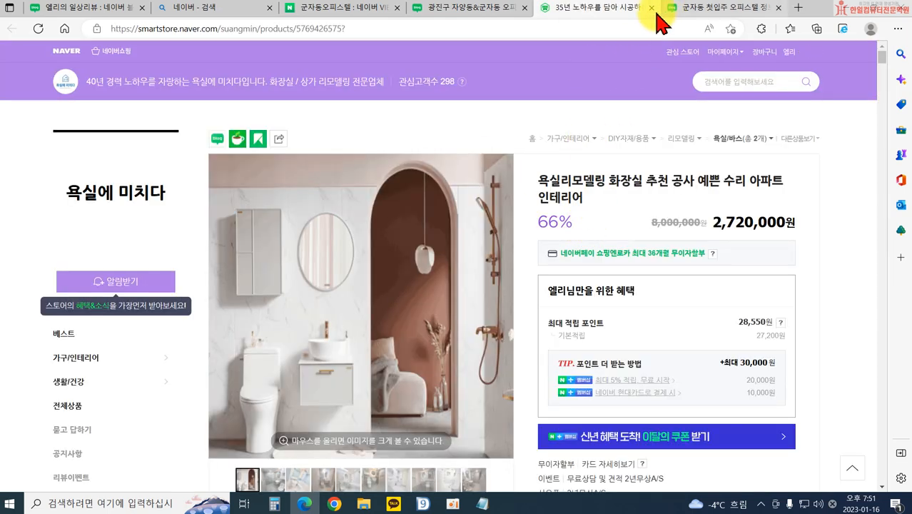
pyautogui.click(652, 7)
pyautogui.click(571, 408)
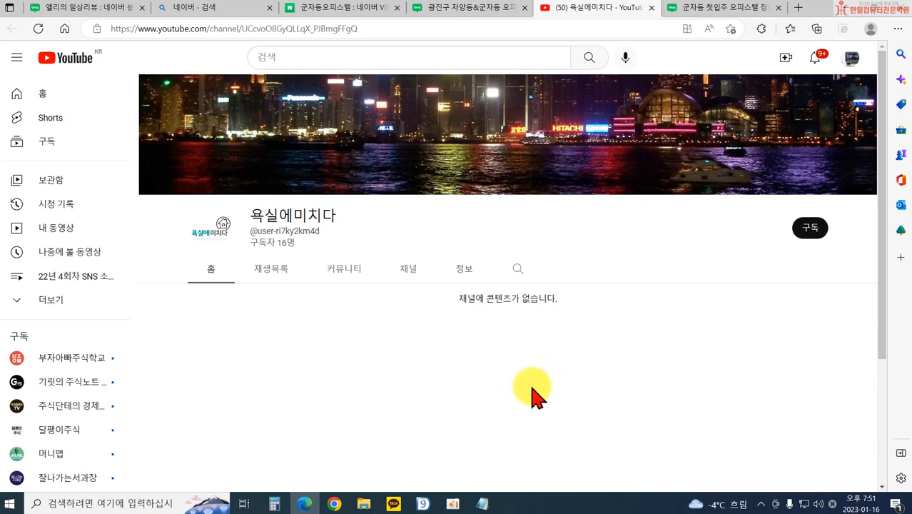
pyautogui.click(652, 8)
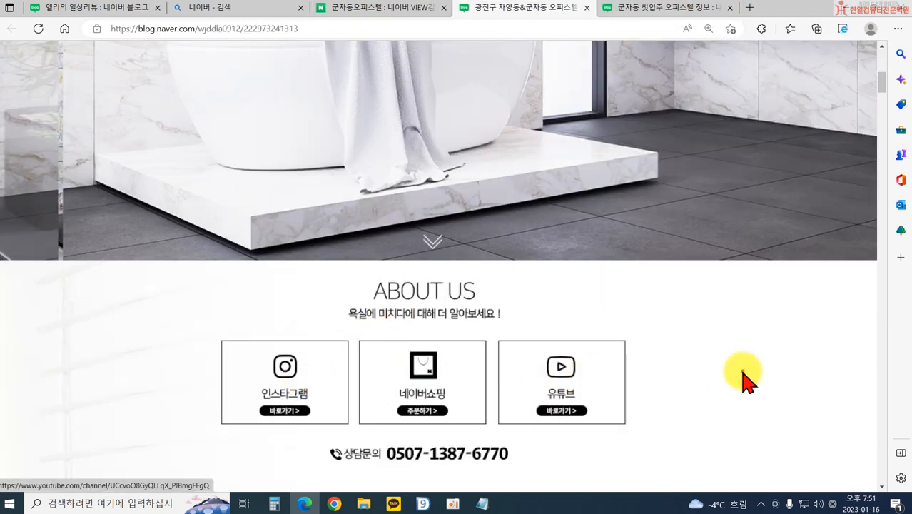
# Review the 욕실에미치다 header from its top to the About section and follow the 욕실 디자인 바로가기 link
pyautogui.scroll(10, 157, 360)
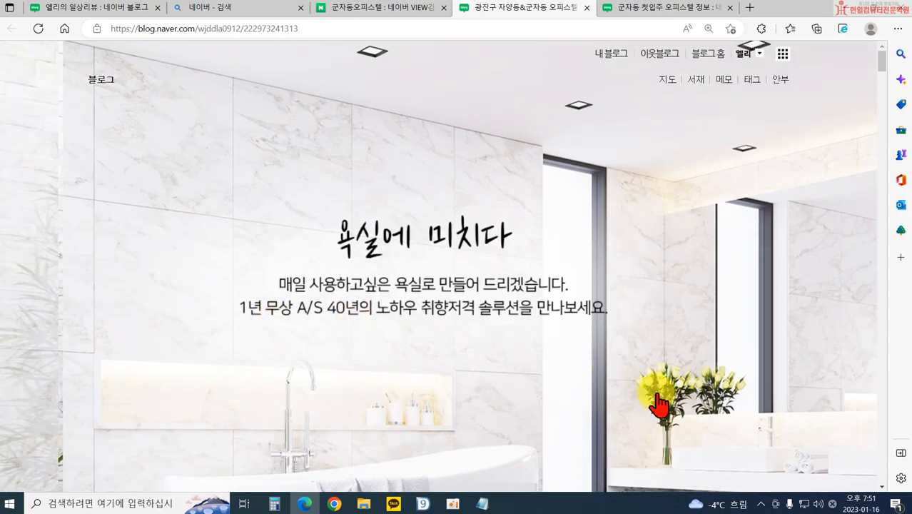
pyautogui.scroll(-3, 657, 404)
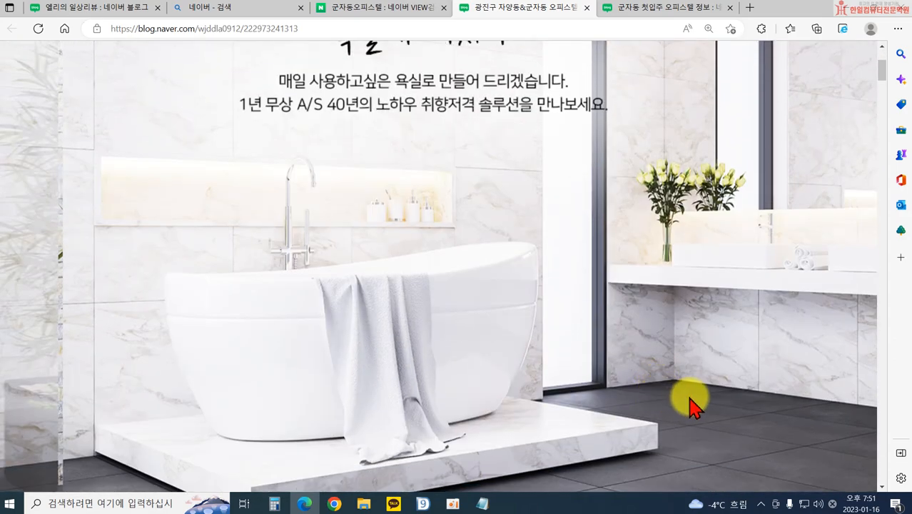
pyautogui.scroll(-5, 696, 405)
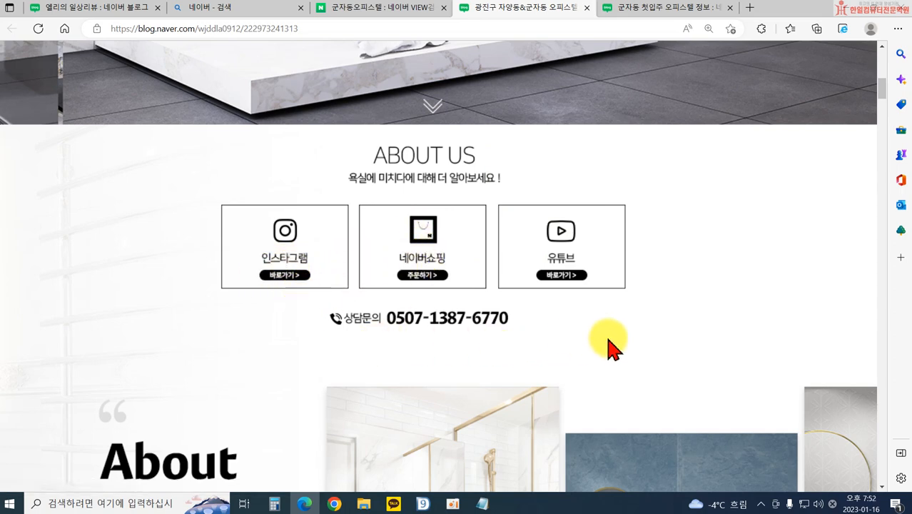
pyautogui.scroll(-5, 608, 345)
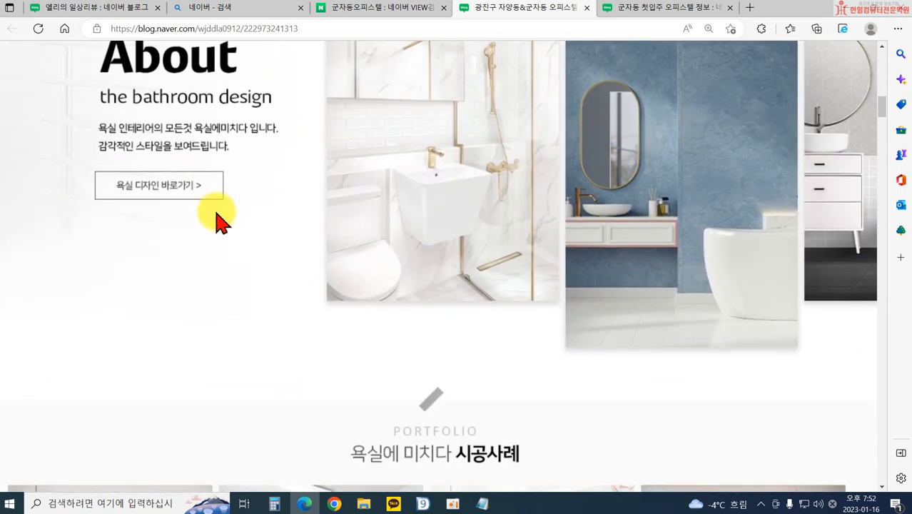
pyautogui.click(177, 187)
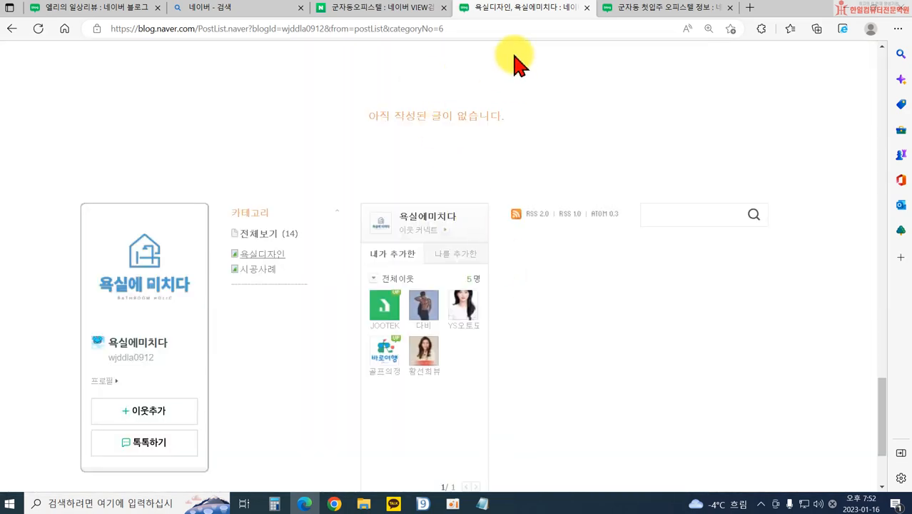
# Close the 욕실디자인 category page and reopen the 욕실에미치다 remodelling post from the 군자동오피스텔 VIEW results
pyautogui.click(585, 8)
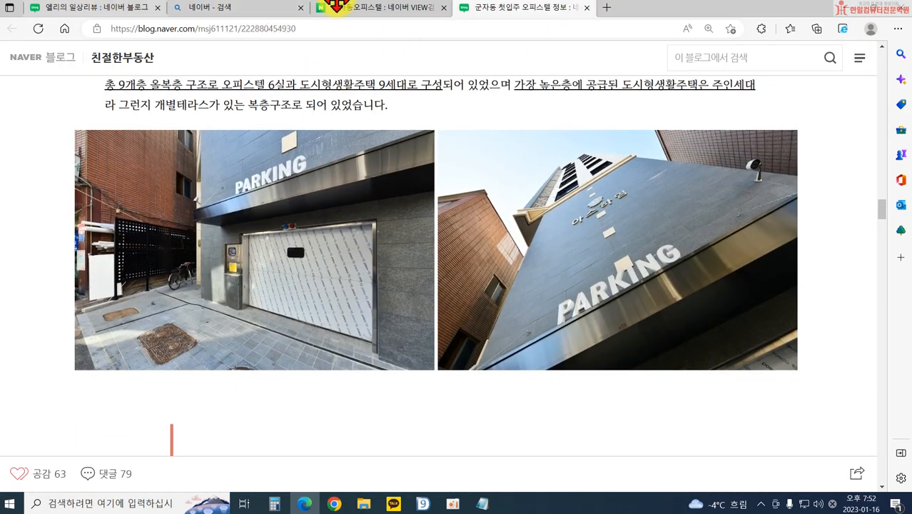
pyautogui.click(356, 9)
pyautogui.click(174, 330)
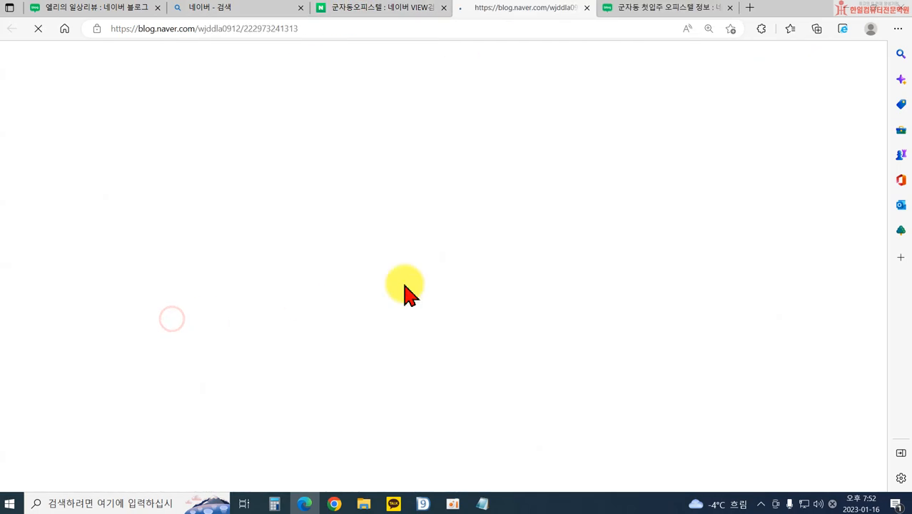
# Follow the 시공사례 바로가기 link in the blog header and look over the listed remodelling cases
pyautogui.scroll(-10, 656, 261)
pyautogui.scroll(15, 681, 303)
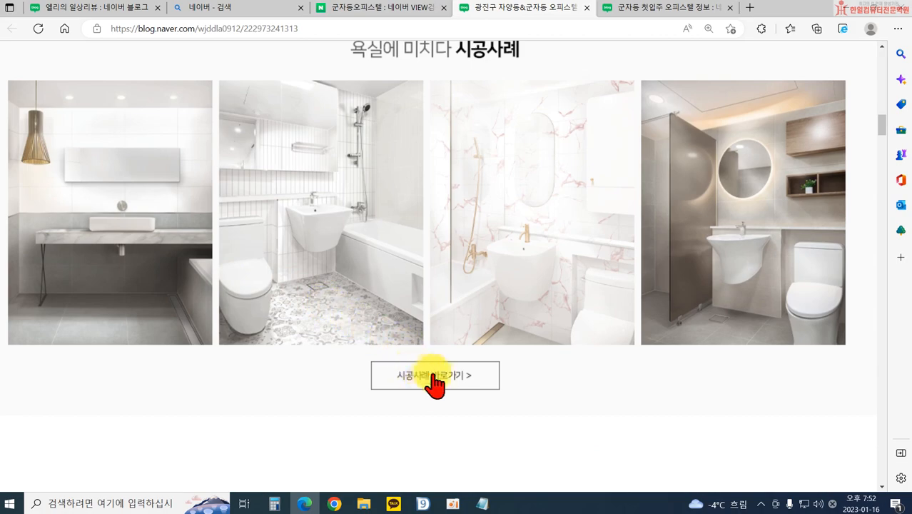
pyautogui.scroll(6, 432, 378)
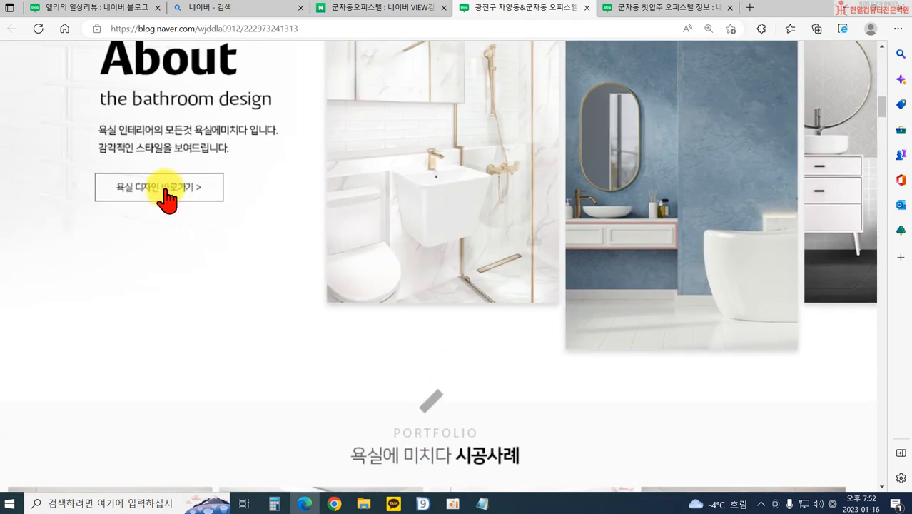
pyautogui.scroll(-6, 336, 347)
pyautogui.click(427, 314)
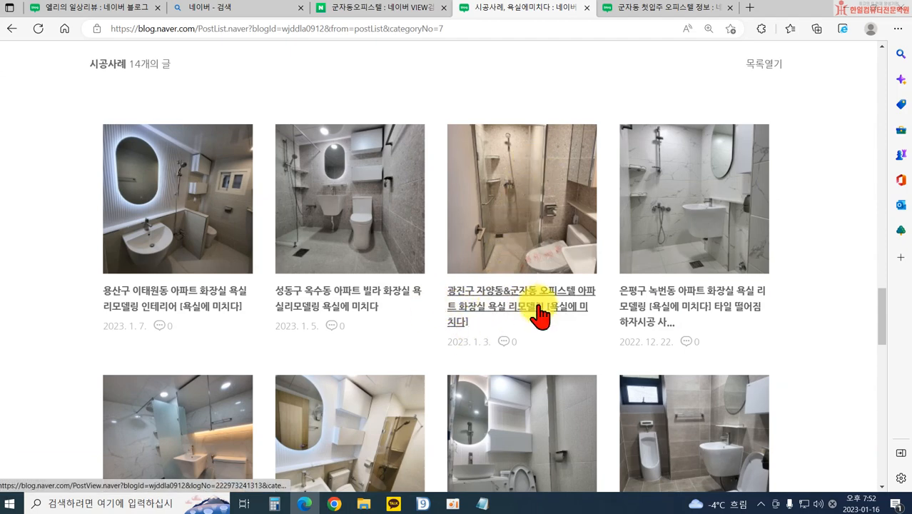
pyautogui.scroll(5, 535, 285)
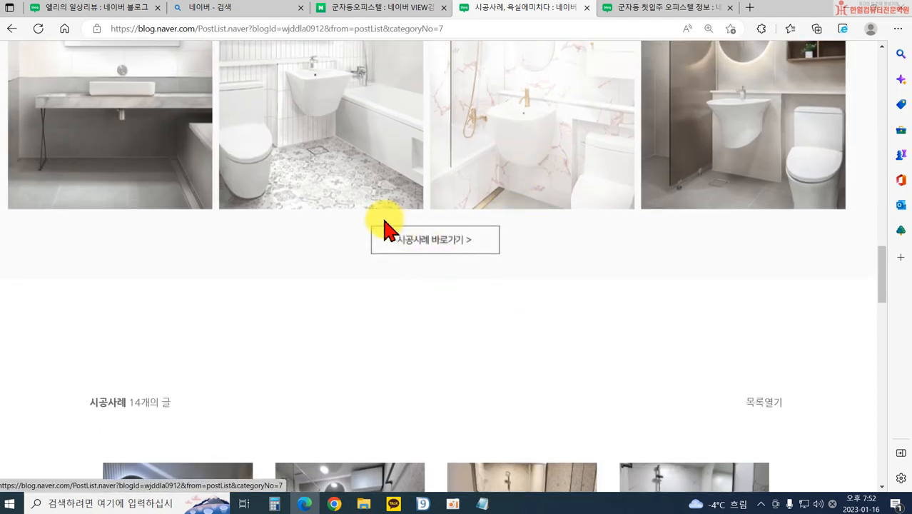
pyautogui.scroll(-8, 462, 327)
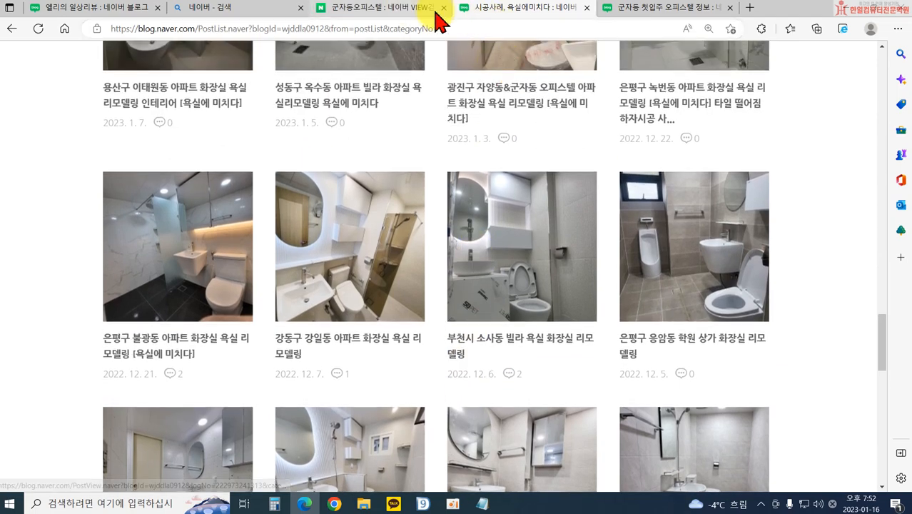
# Return to the 욕실에미치다 remodelling post and examine its title, introduction, 시공 전 photos and work-in-progress photos
pyautogui.click(13, 28)
pyautogui.scroll(-8, 562, 315)
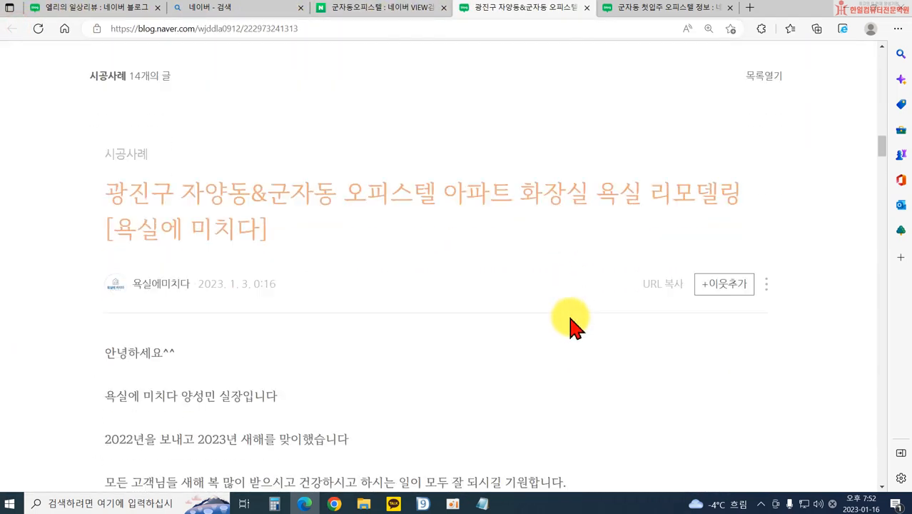
pyautogui.scroll(-6, 577, 319)
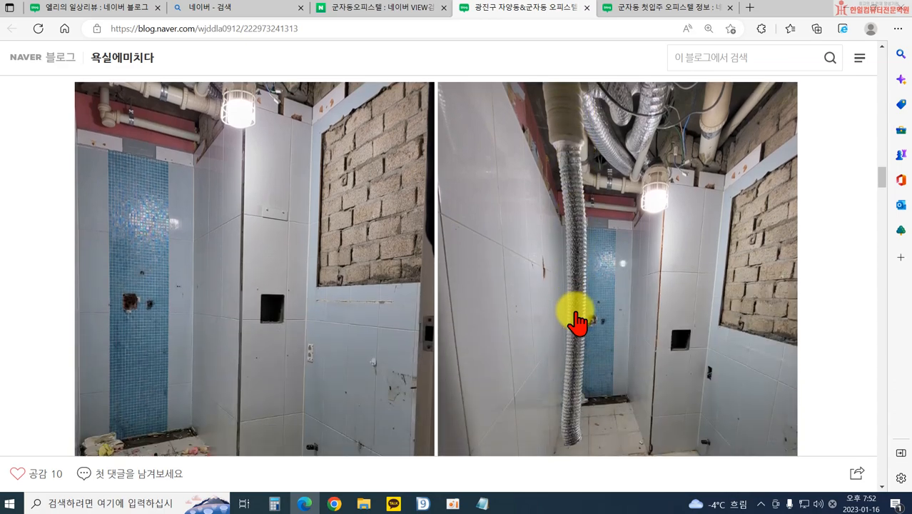
pyautogui.scroll(7, 341, 278)
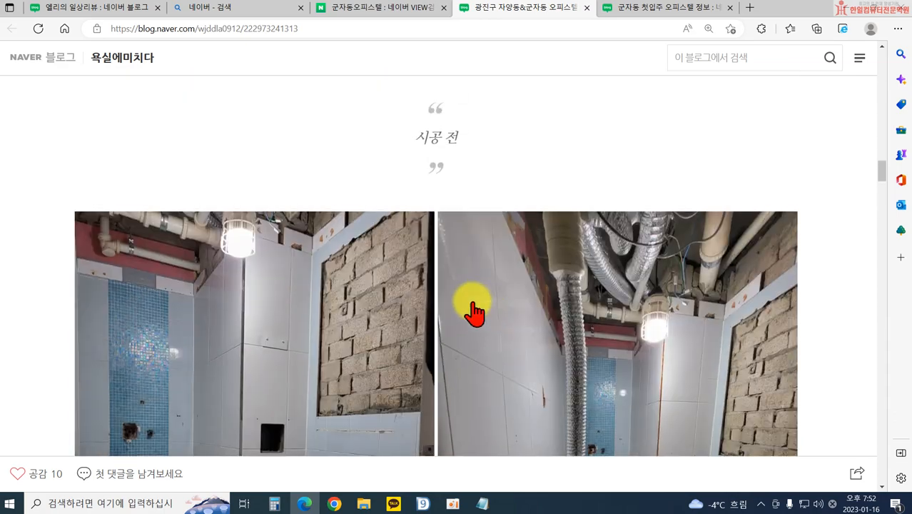
pyautogui.scroll(2, 485, 314)
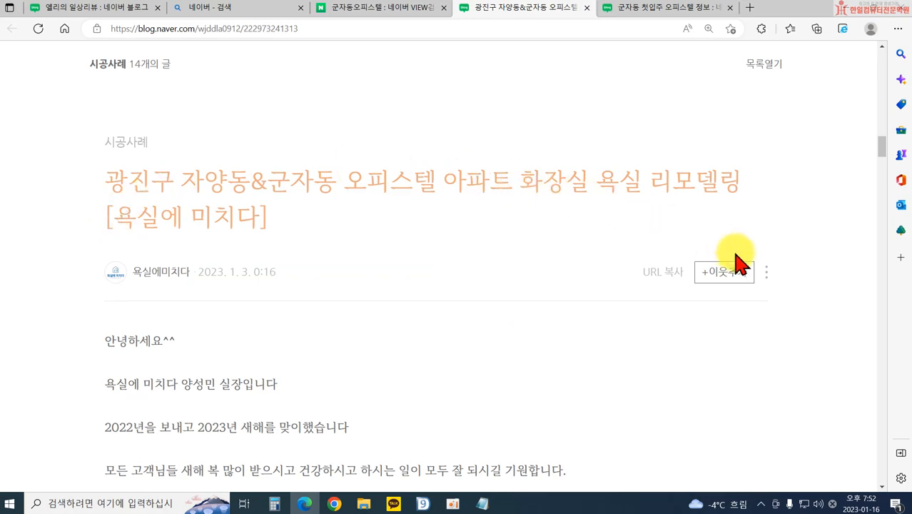
pyautogui.scroll(-10, 664, 307)
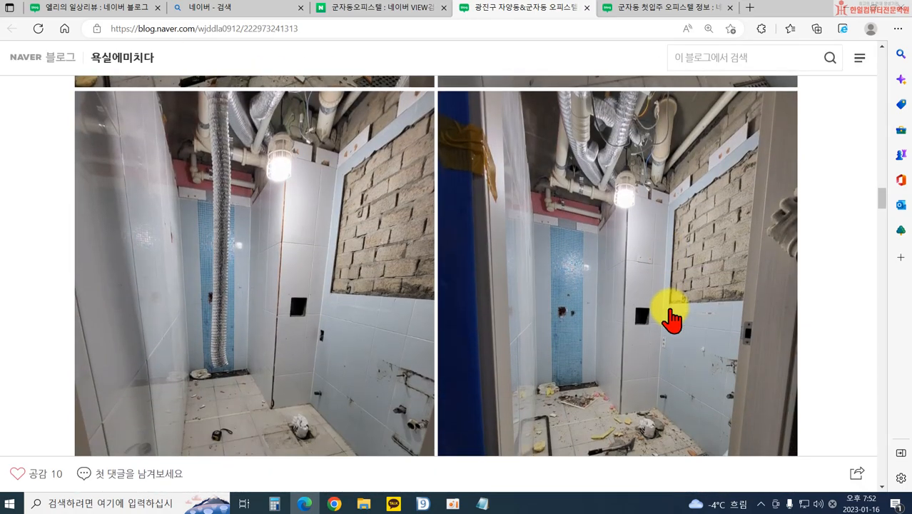
pyautogui.scroll(-3, 57, 271)
pyautogui.scroll(-6, 735, 307)
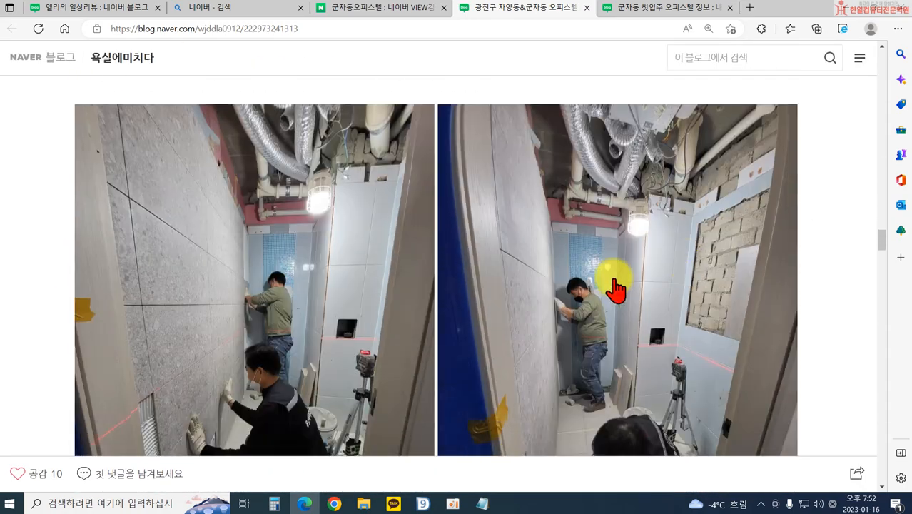
pyautogui.scroll(-2, 775, 321)
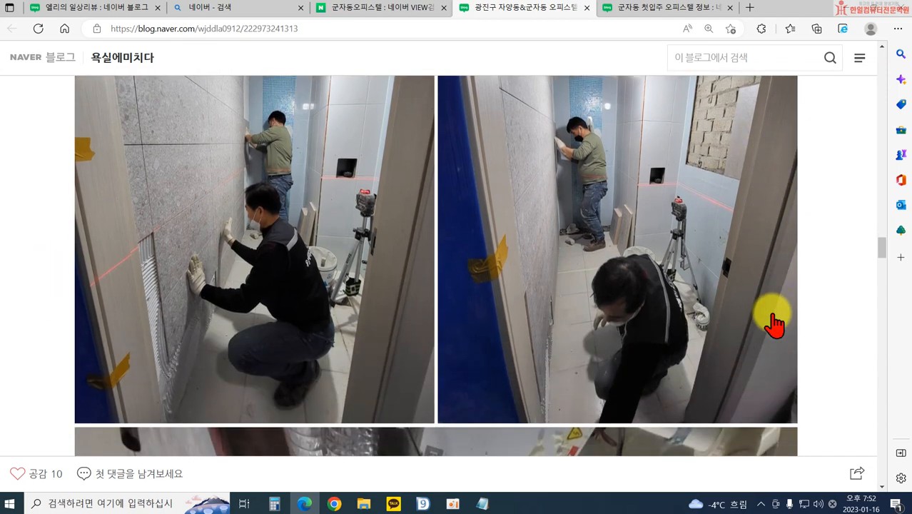
pyautogui.scroll(-6, 774, 325)
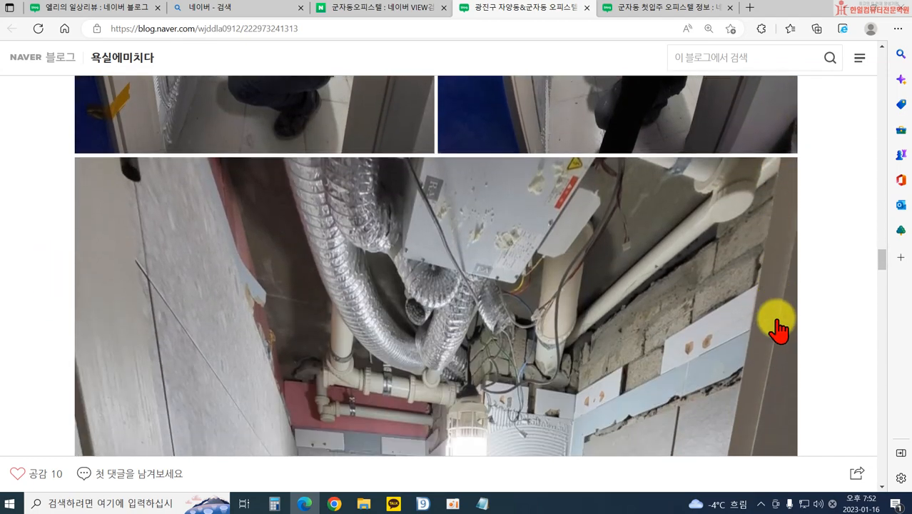
pyautogui.scroll(-10, 776, 327)
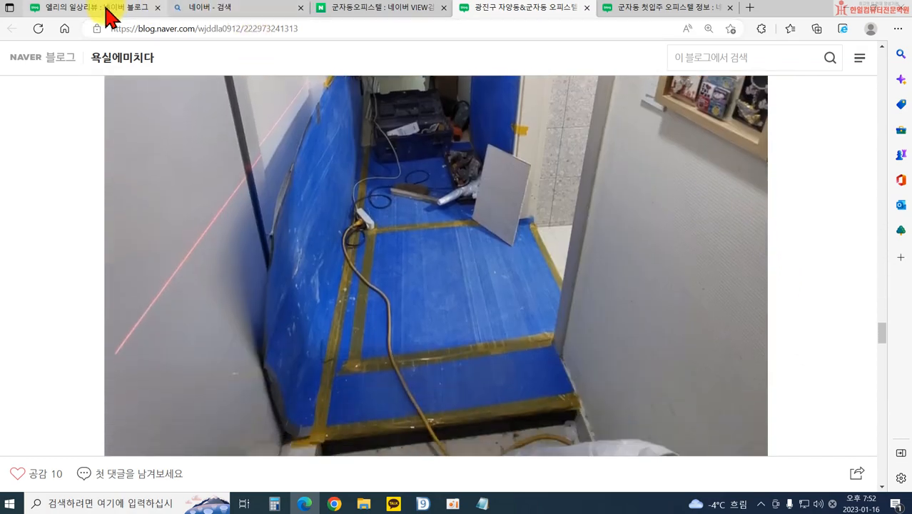
# Open the 재클린 cleaning post from the VIEW results and examine the blog's profile, category sidebar and post content
pyautogui.click(341, 20)
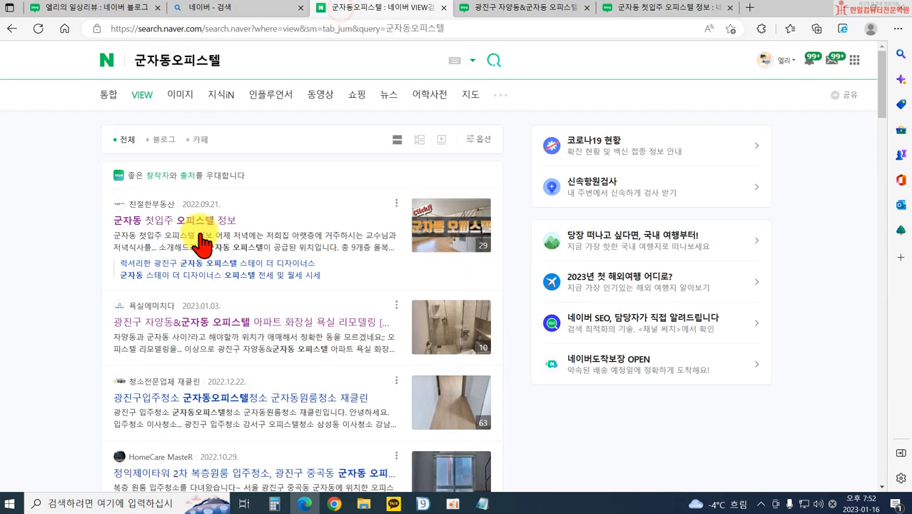
pyautogui.scroll(-1, 198, 285)
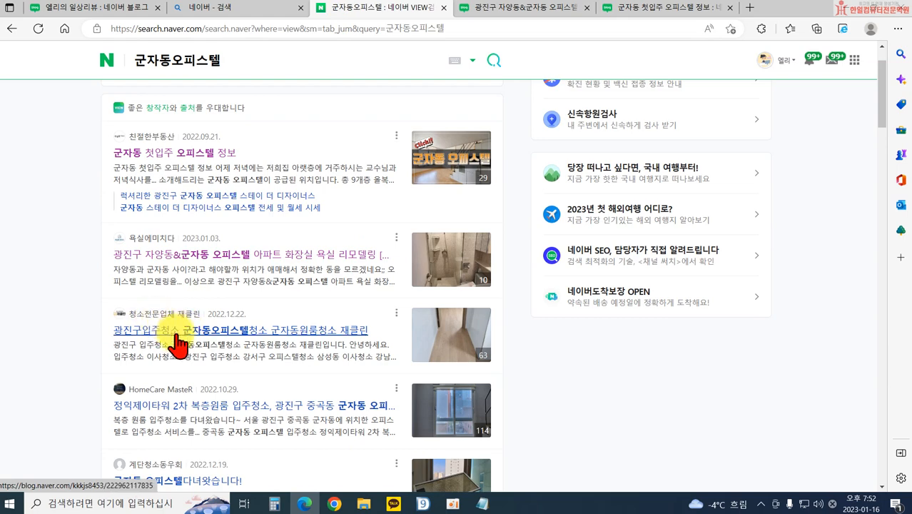
pyautogui.click(175, 331)
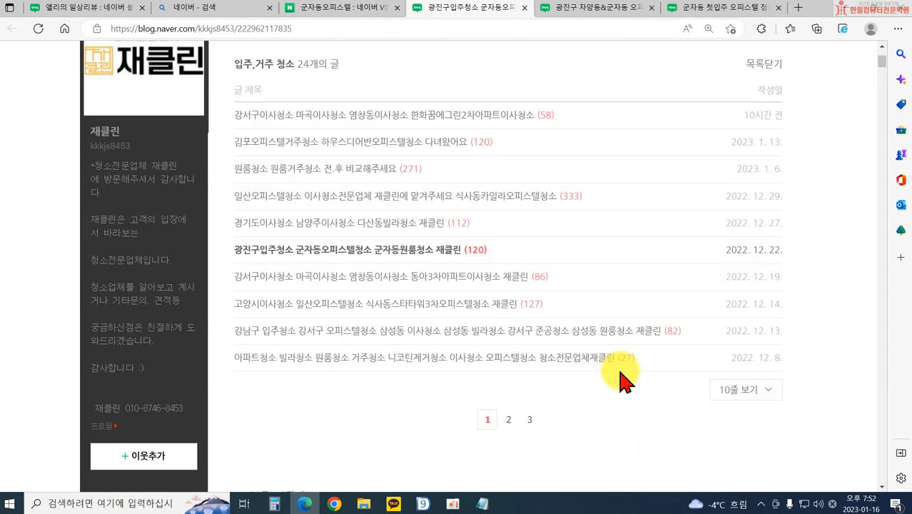
pyautogui.scroll(2, 619, 378)
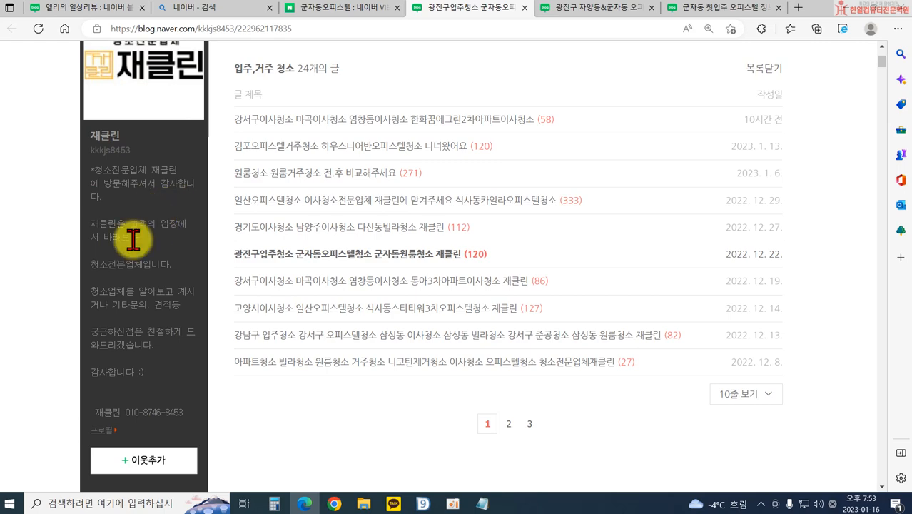
pyautogui.scroll(-2, 118, 261)
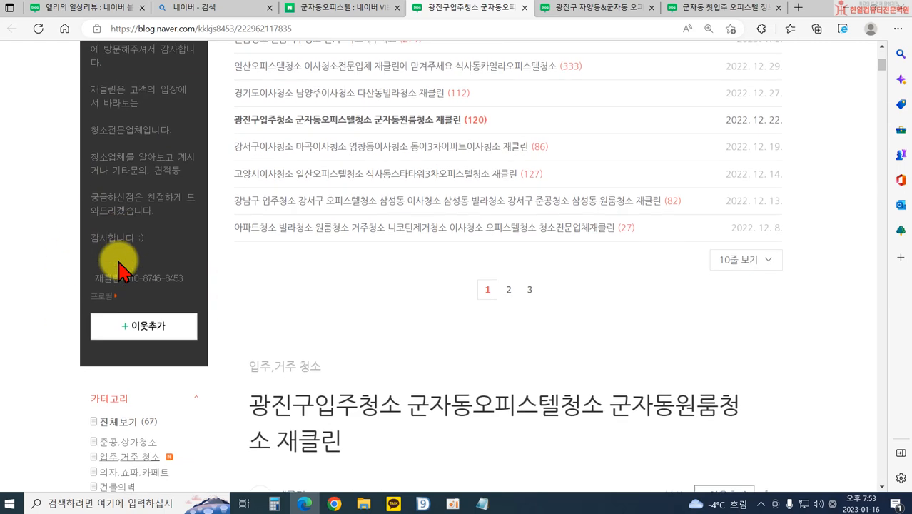
pyautogui.scroll(-3, 138, 275)
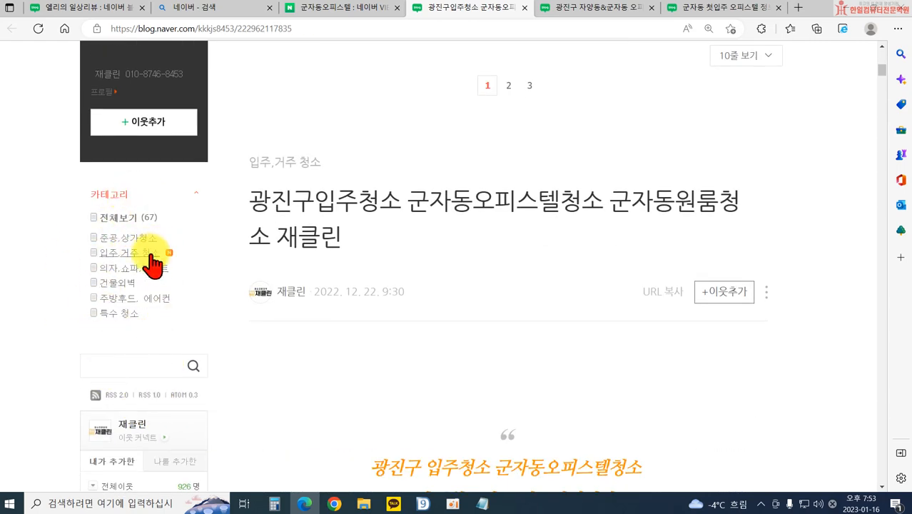
pyautogui.scroll(-12, 153, 264)
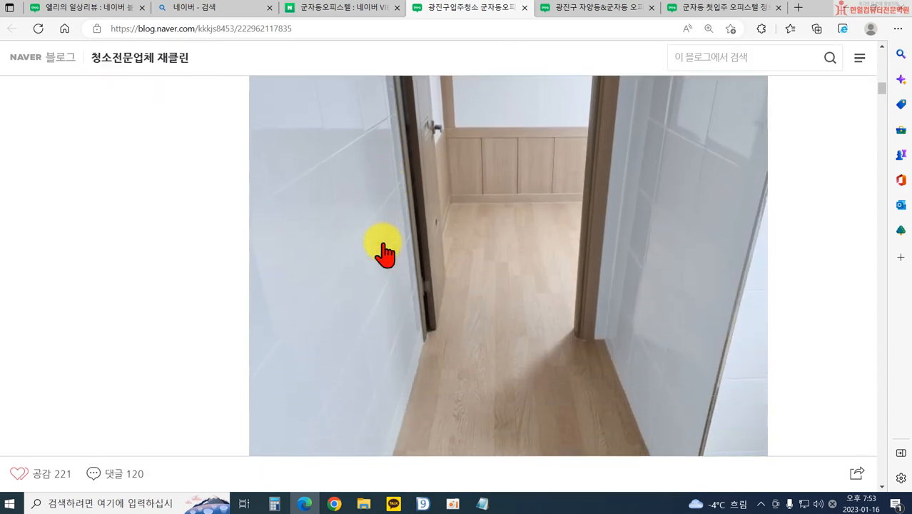
pyautogui.scroll(10, 383, 246)
# Compare the full-width 욕실에미치다 post with the 재클린 post and review the latter's sidebar categories and neighbour list
pyautogui.click(569, 11)
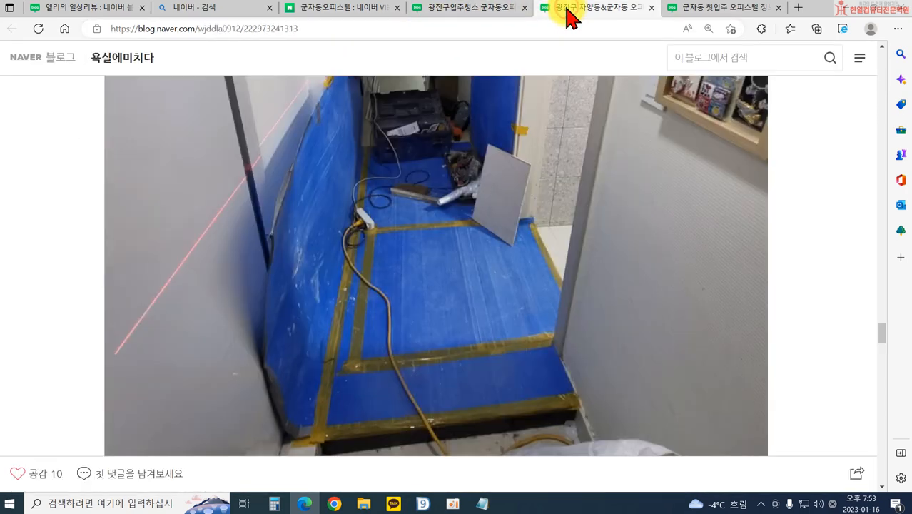
pyautogui.click(488, 10)
pyautogui.click(575, 10)
pyautogui.click(493, 11)
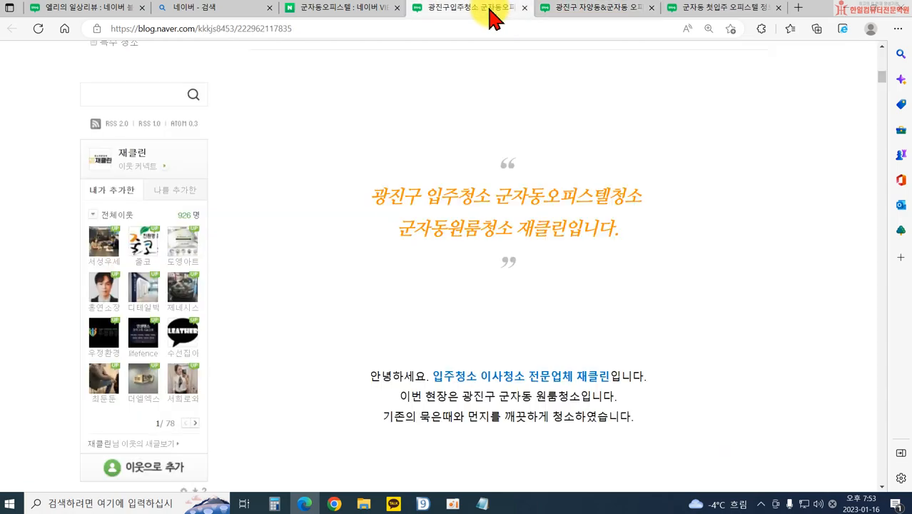
pyautogui.scroll(-5, 638, 226)
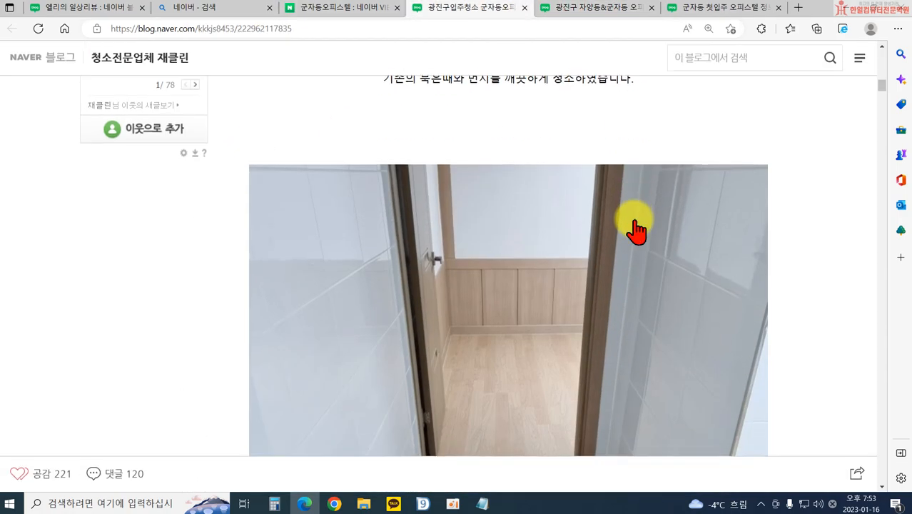
pyautogui.scroll(9, 244, 187)
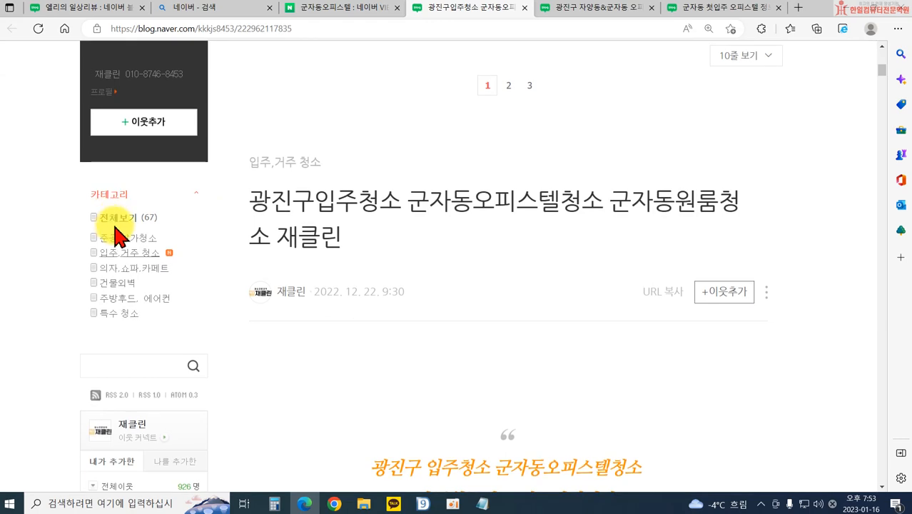
pyautogui.scroll(-4, 240, 379)
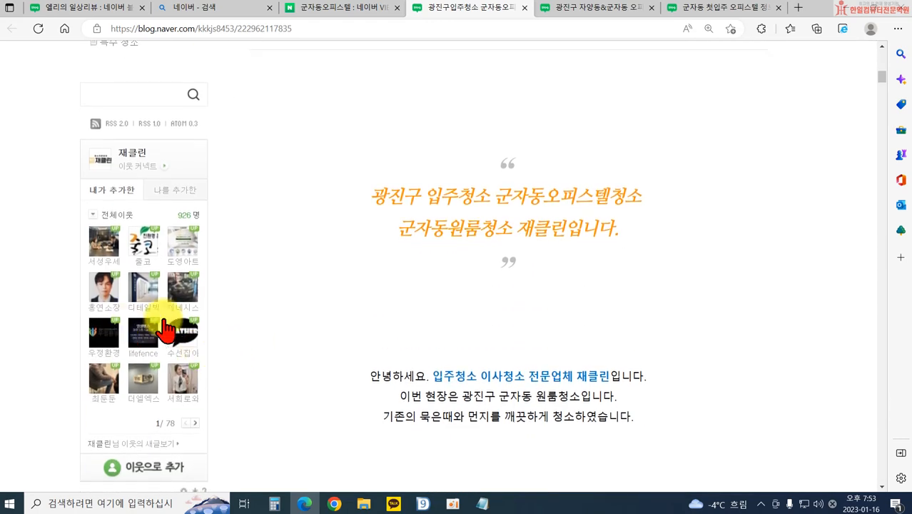
pyautogui.scroll(-2, 514, 376)
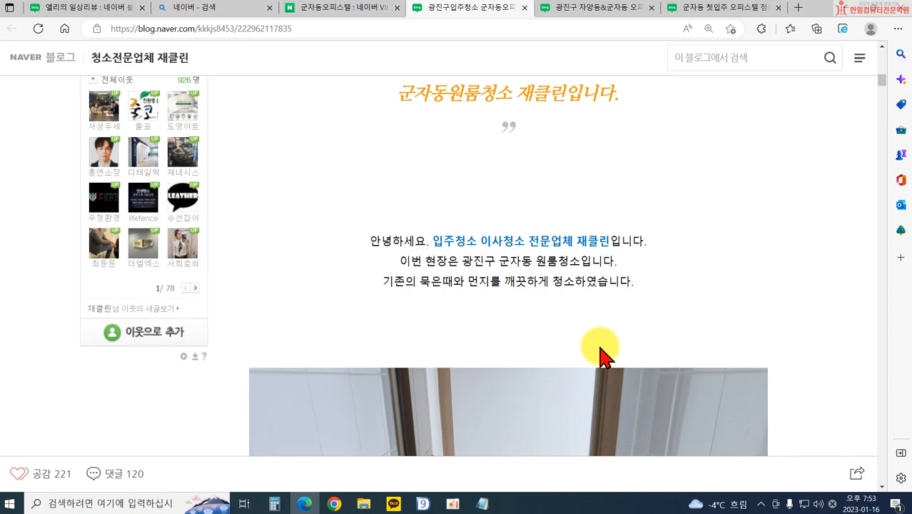
# Review the 재클린 blog from its top menu, notice and post list down through the post's text and photos
pyautogui.scroll(10, 377, 301)
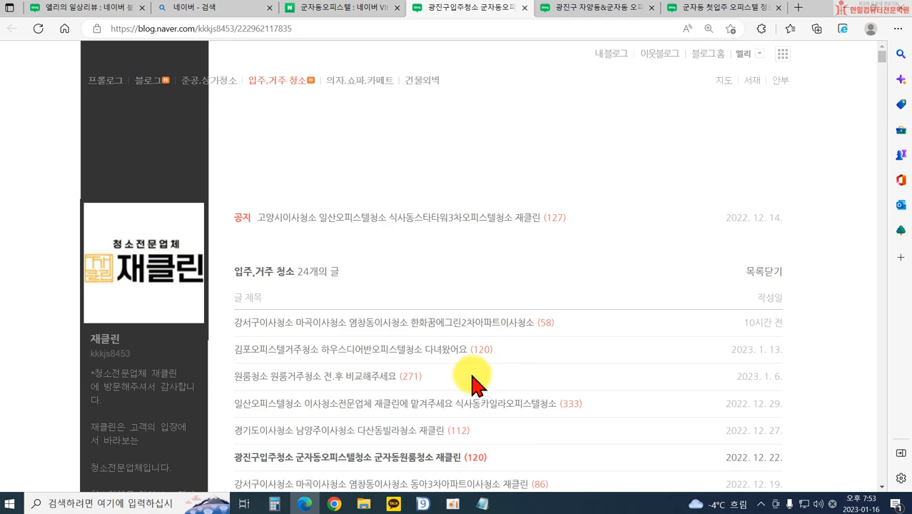
pyautogui.scroll(-10, 739, 401)
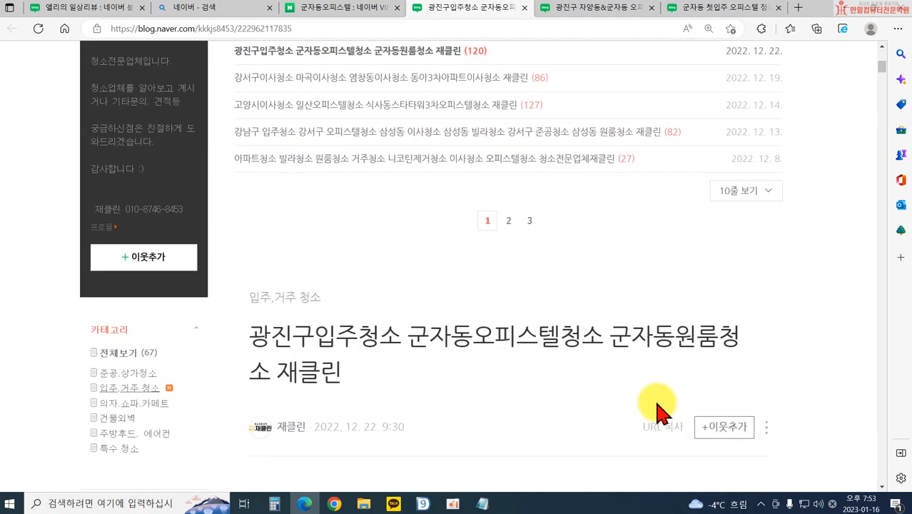
pyautogui.scroll(-15, 658, 410)
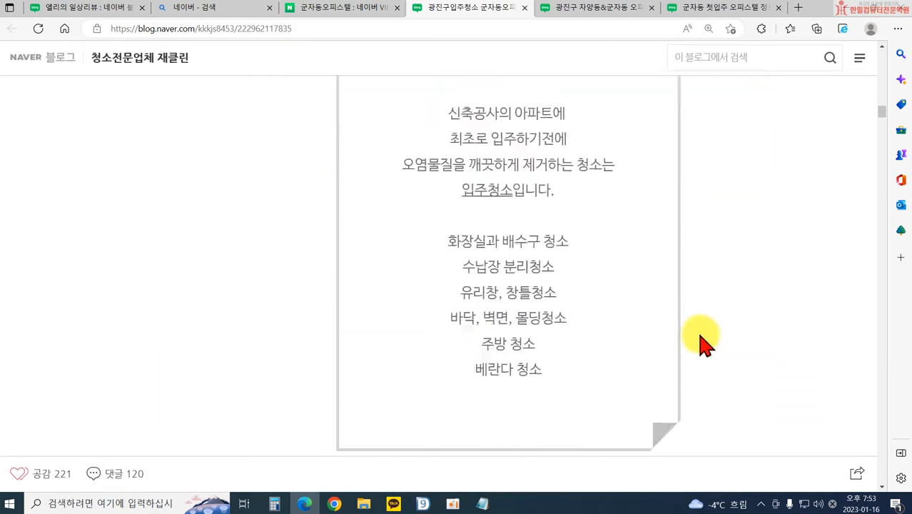
pyautogui.scroll(-15, 703, 345)
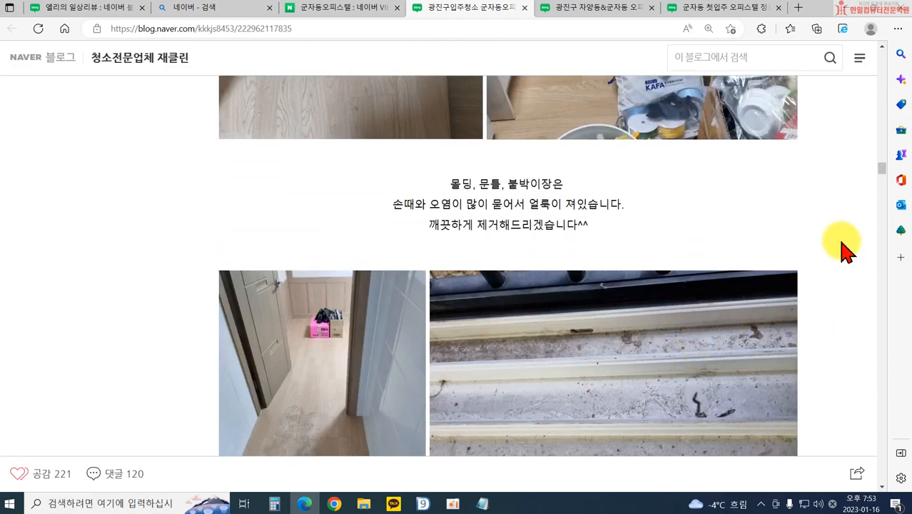
pyautogui.scroll(6, 842, 239)
# Switch back to the 욕실에미치다 post and examine the profile, category and neighbour widgets at the end of the page
pyautogui.click(610, 19)
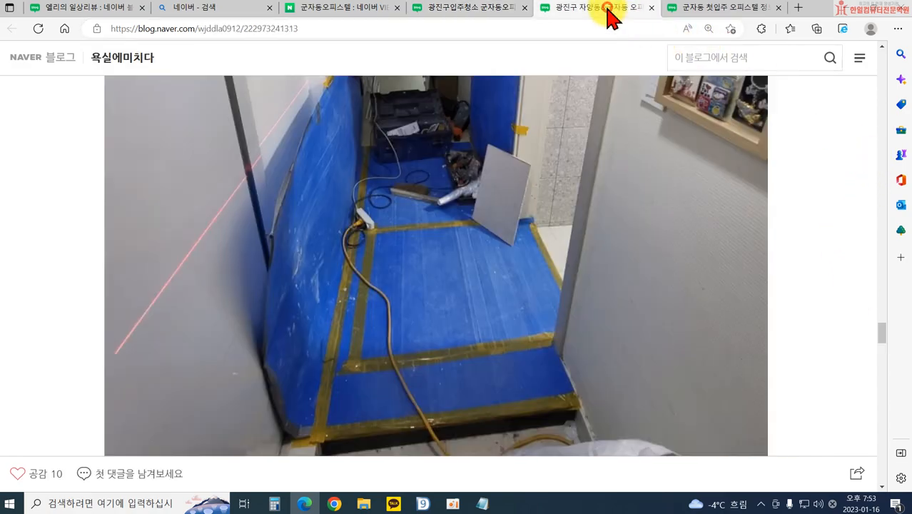
pyautogui.moveTo(880, 327); pyautogui.dragTo(872, 460)
pyautogui.click(426, 382)
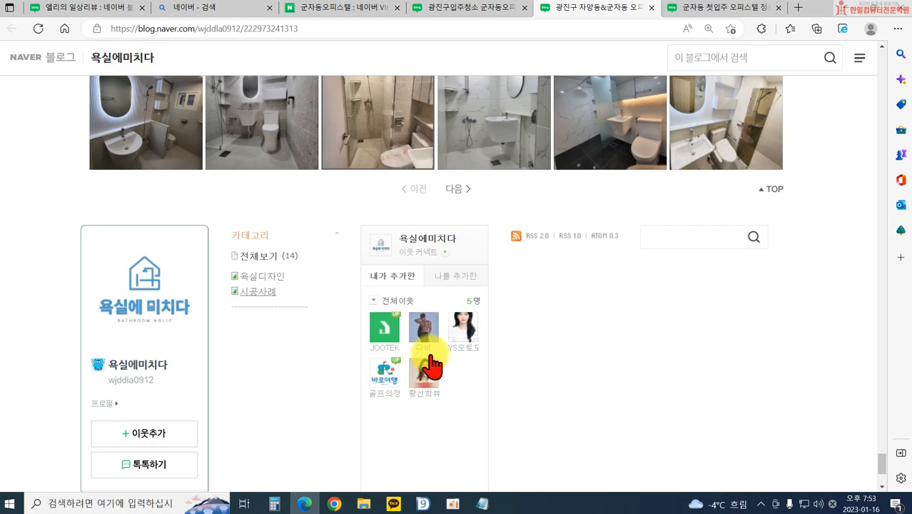
# Compare the full-width header image of the 욕실에미치다 blog with the 재클린 post's title area and category sidebar
pyautogui.moveTo(882, 472); pyautogui.dragTo(857, 60)
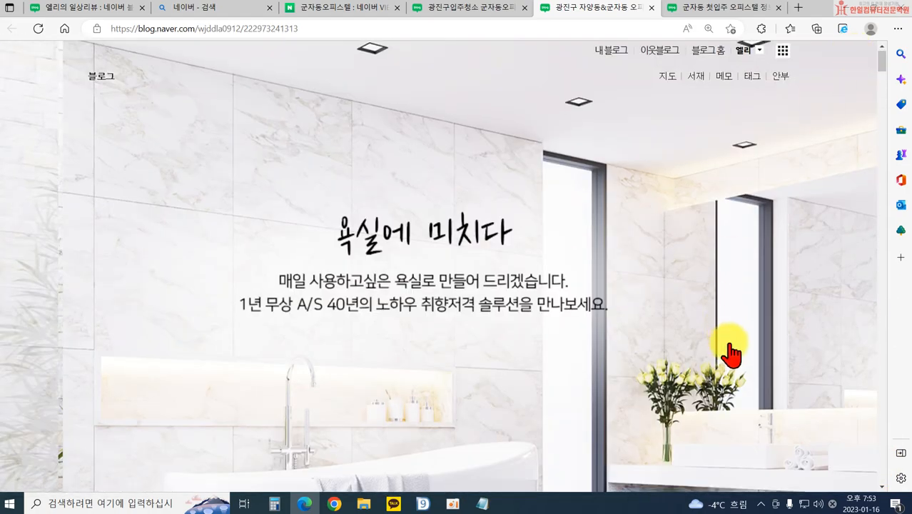
pyautogui.scroll(-3, 730, 354)
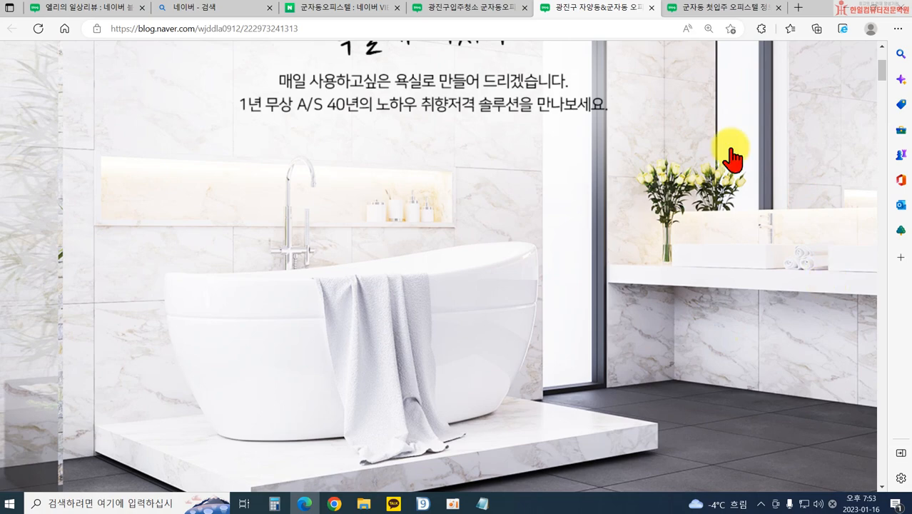
pyautogui.click(448, 10)
pyautogui.scroll(15, 413, 314)
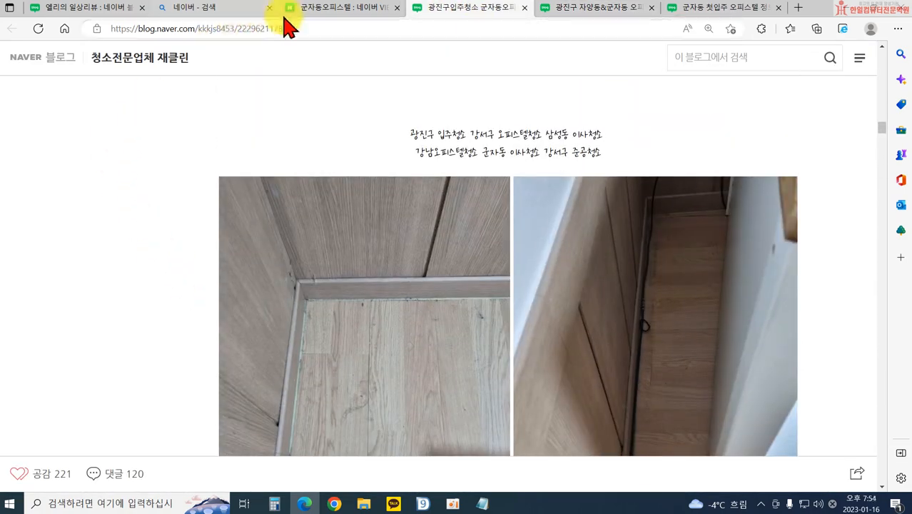
pyautogui.click(293, 9)
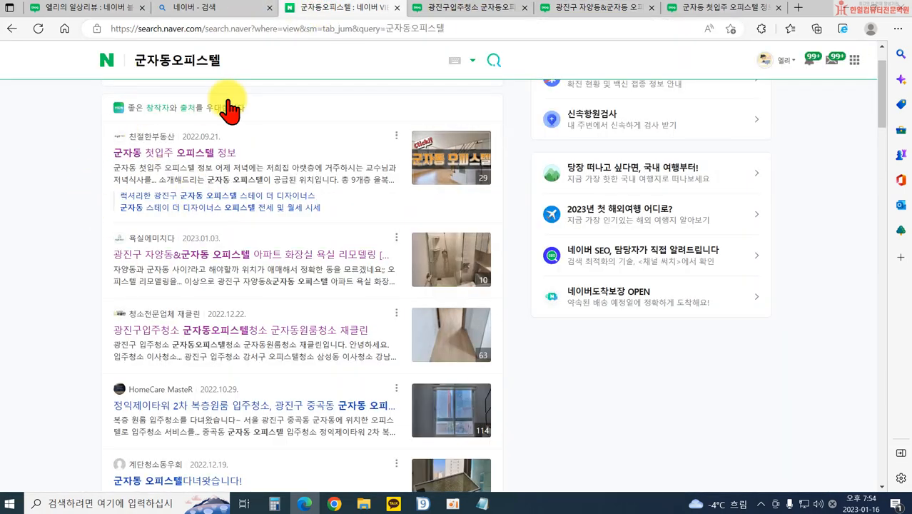
pyautogui.click(492, 9)
pyautogui.scroll(12, 244, 255)
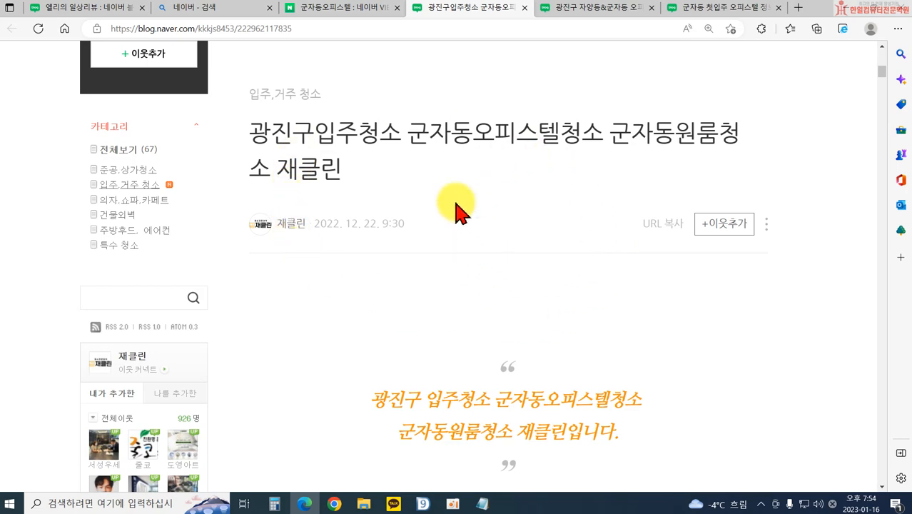
# Open the HomeCare MasteR post from the 군자동오피스텔 VIEW results and examine its homepage-style header, contact banner and category images
pyautogui.click(350, 15)
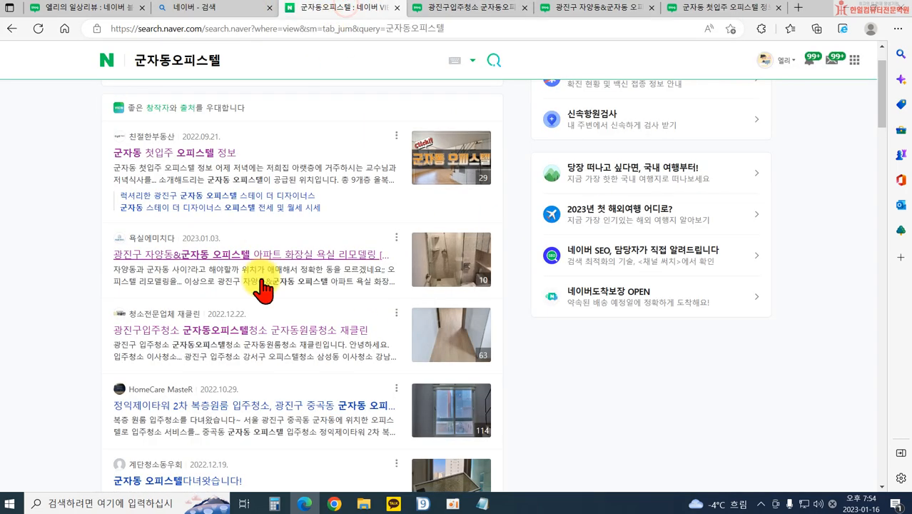
pyautogui.scroll(-5, 264, 258)
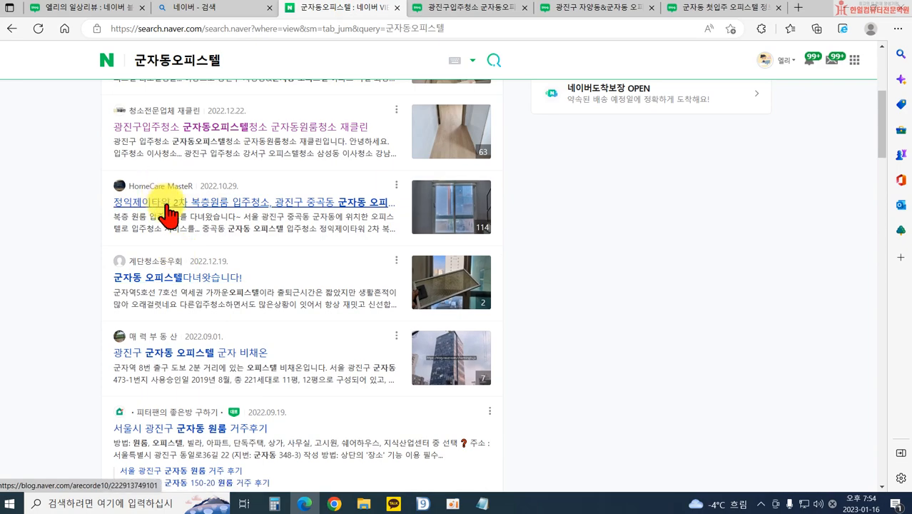
pyautogui.click(169, 207)
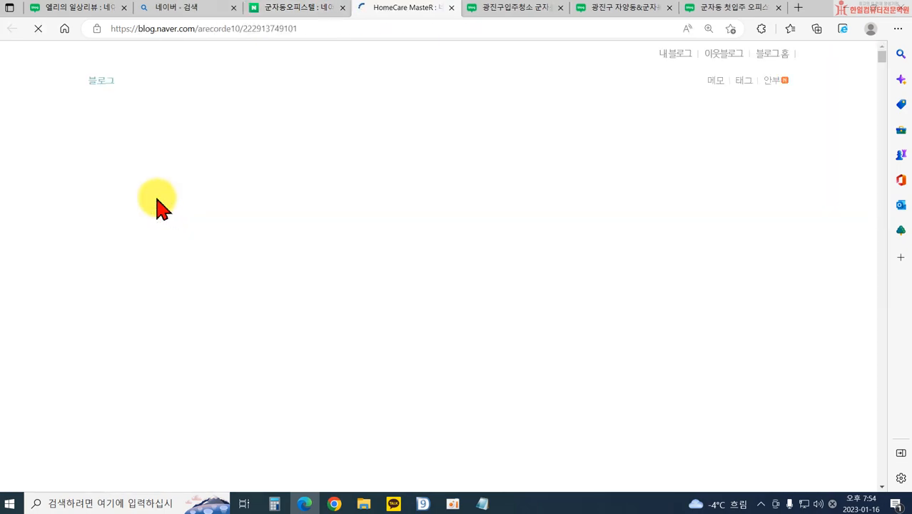
pyautogui.scroll(14, 531, 266)
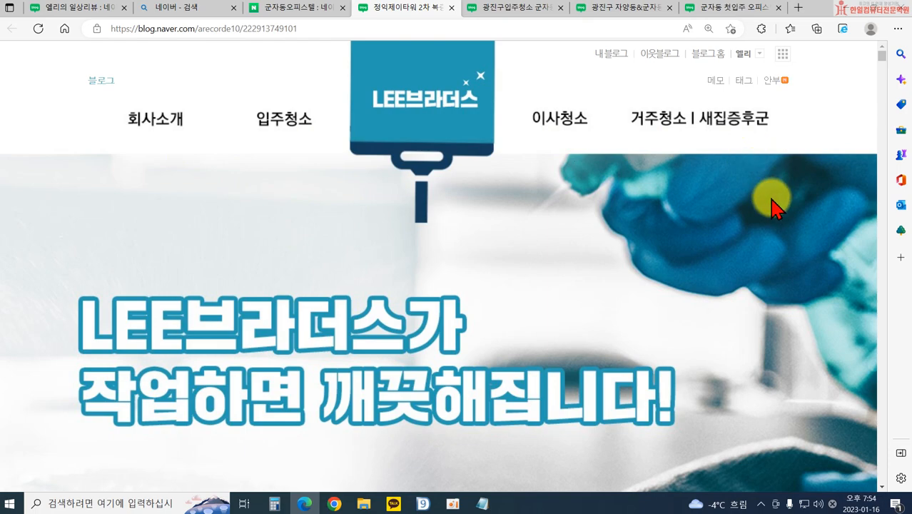
pyautogui.scroll(-5, 774, 211)
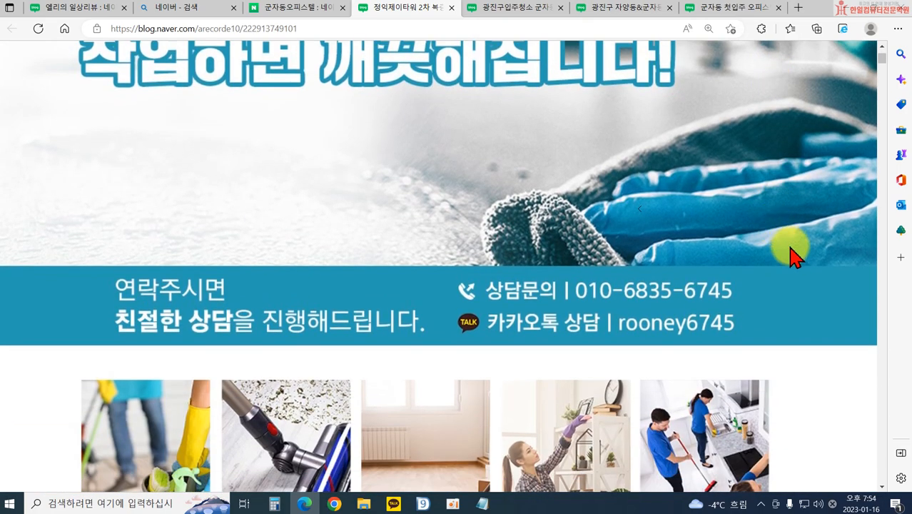
pyautogui.scroll(-3, 719, 212)
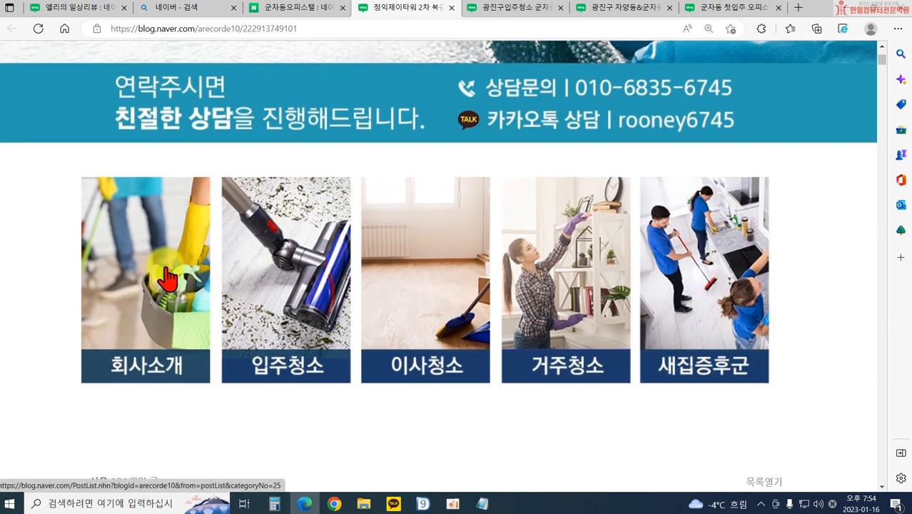
pyautogui.scroll(8, 782, 296)
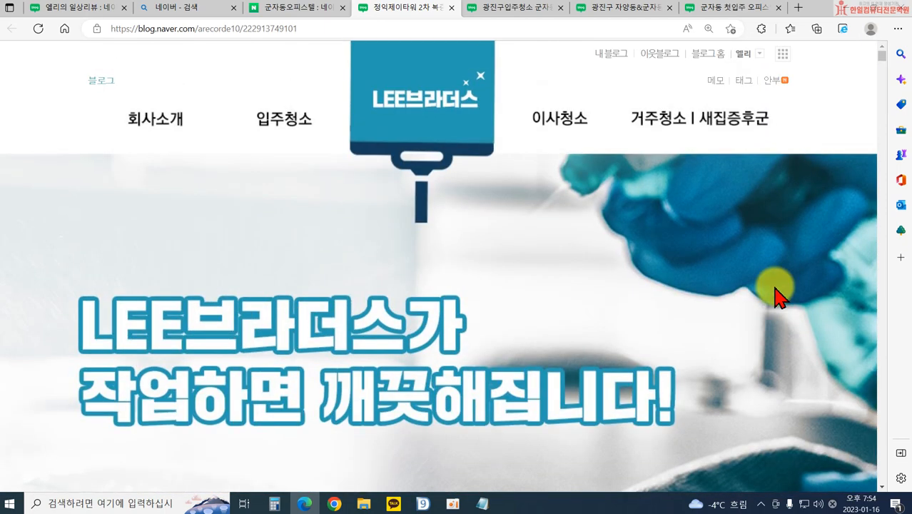
# Follow the 이사청소 and 입주청소 image links on the LEE브라더스 blog and view each category's post list
pyautogui.scroll(-3, 342, 205)
pyautogui.scroll(-4, 356, 213)
pyautogui.click(417, 346)
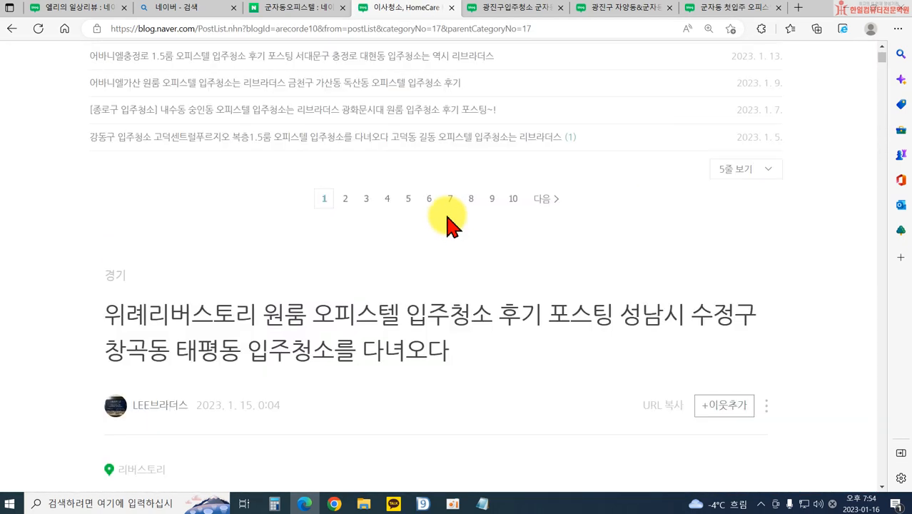
pyautogui.scroll(5, 428, 219)
pyautogui.click(325, 178)
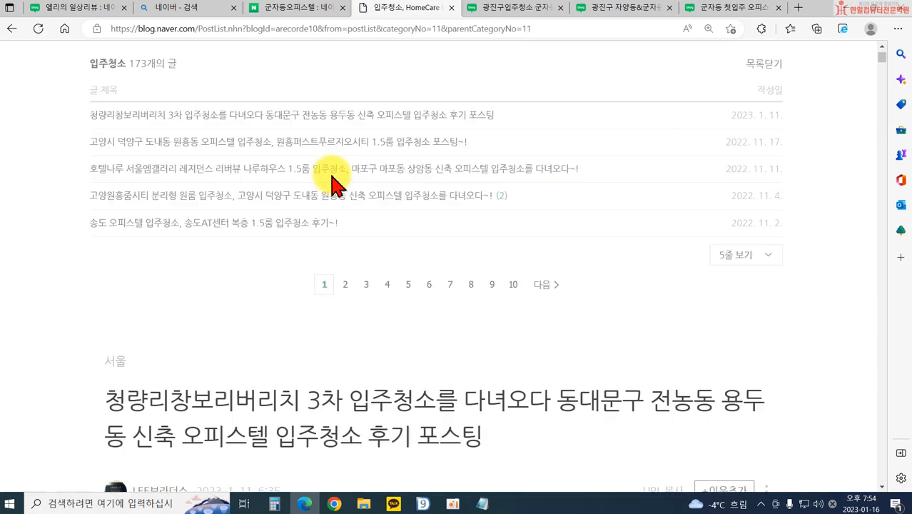
pyautogui.scroll(-2, 338, 207)
pyautogui.scroll(8, 343, 211)
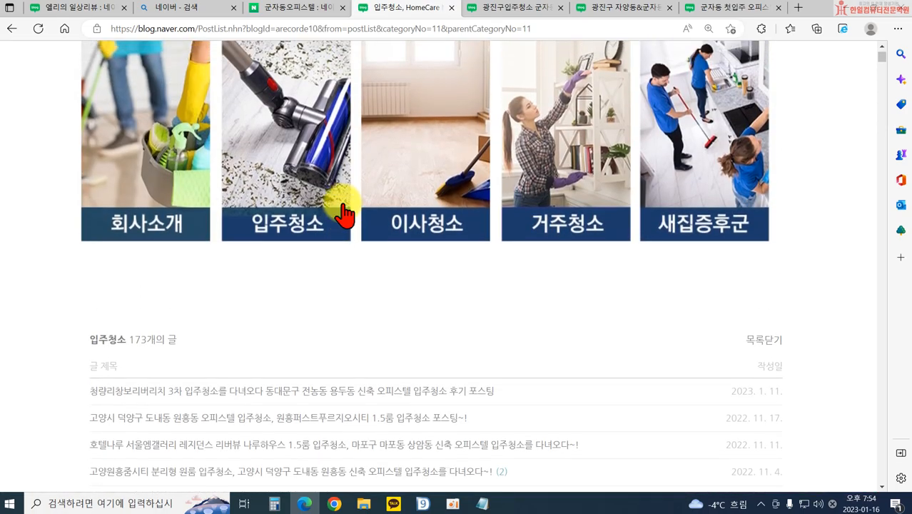
# Review the 회사소개 post, then revisit the 입주청소 and 이사청소 categories through the blog's image links
pyautogui.scroll(-5, 162, 368)
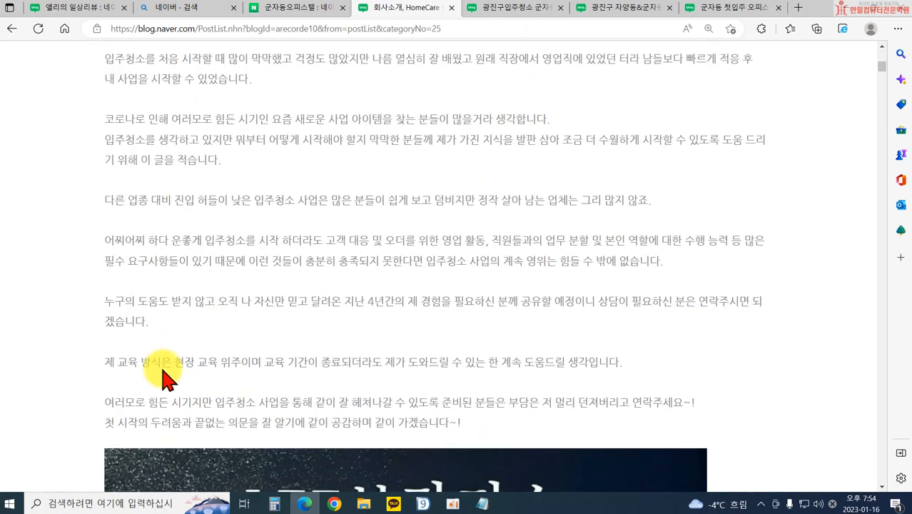
pyautogui.scroll(4, 179, 342)
pyautogui.scroll(5, 207, 325)
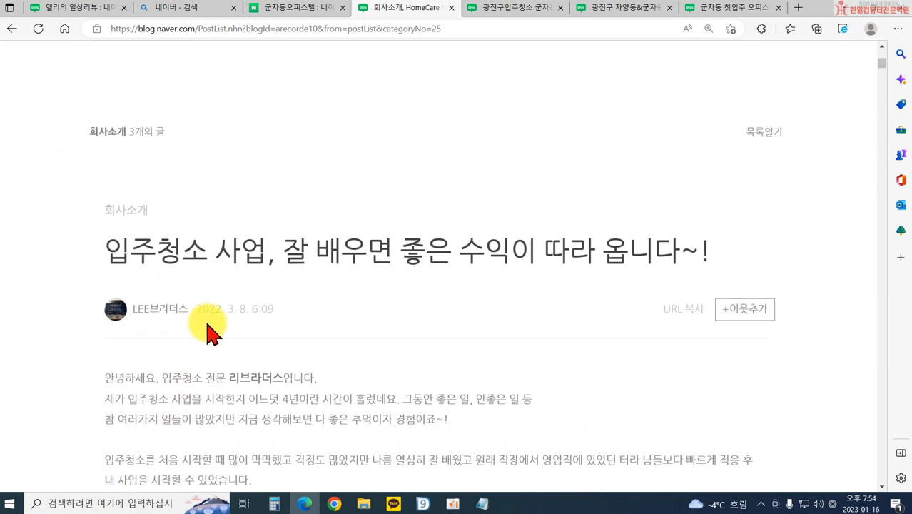
pyautogui.click(282, 233)
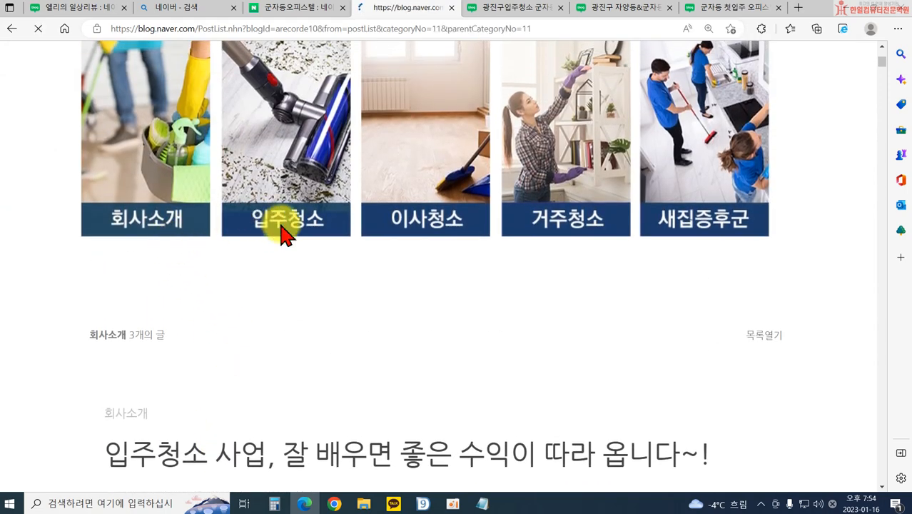
pyautogui.scroll(5, 257, 214)
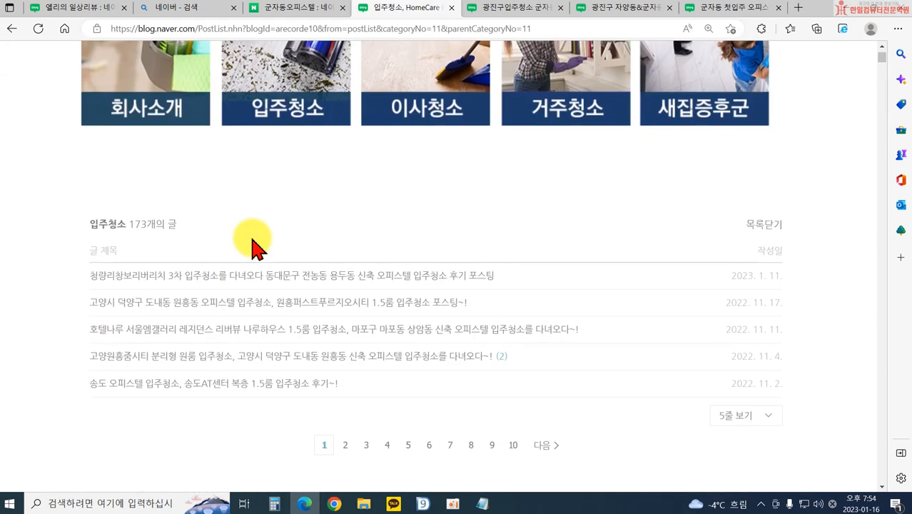
pyautogui.click(431, 130)
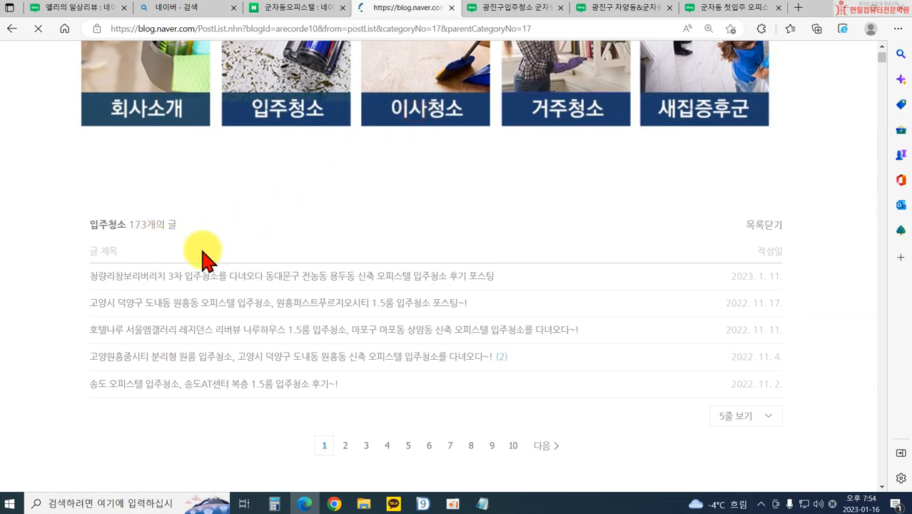
pyautogui.scroll(5, 204, 260)
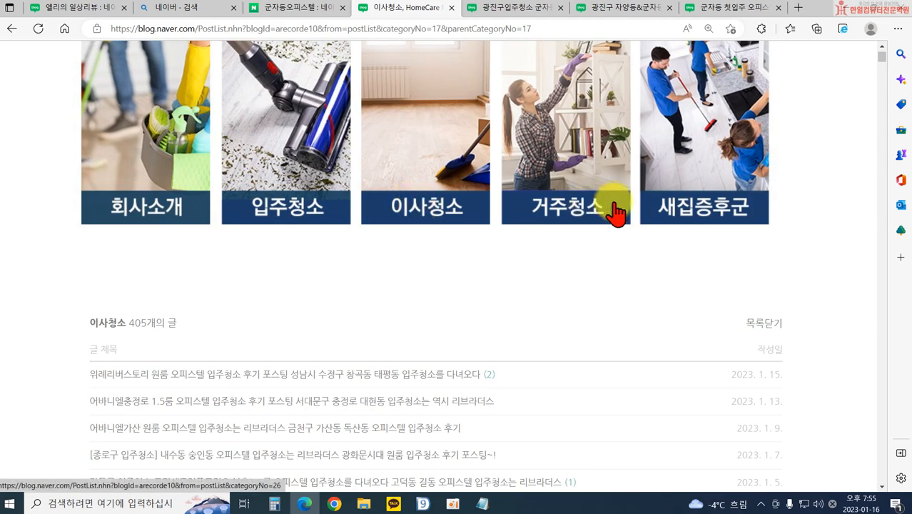
# Examine how the five link areas overlay the LEE브라더스 skin, from the header menu down to the category images
pyautogui.scroll(8, 707, 216)
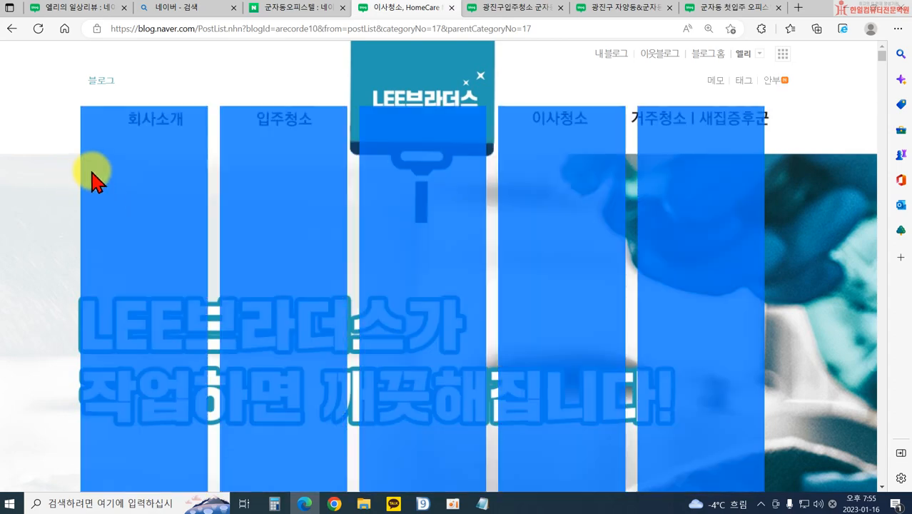
pyautogui.scroll(-5, 152, 175)
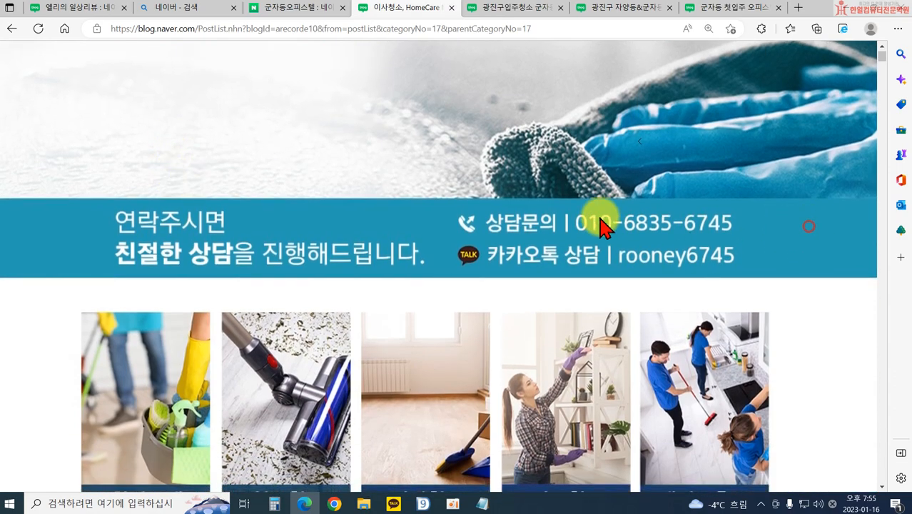
pyautogui.scroll(-1, 57, 273)
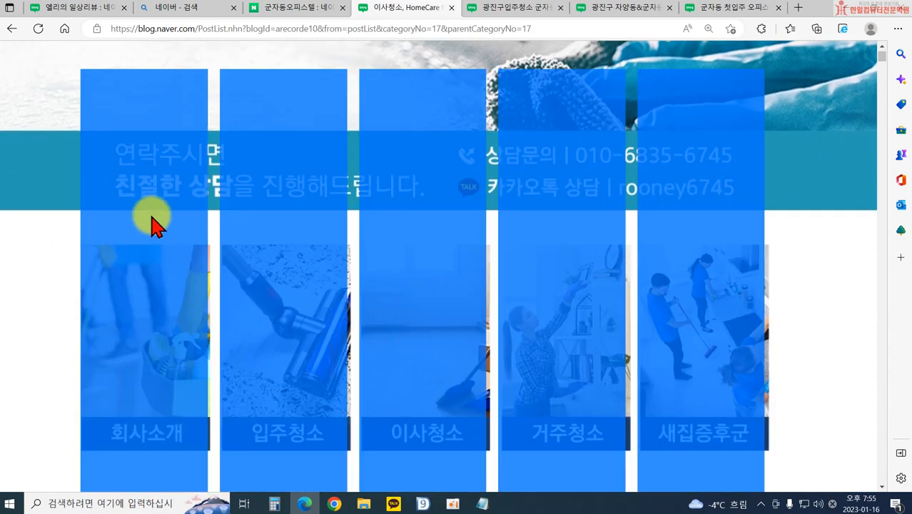
pyautogui.scroll(-4, 153, 217)
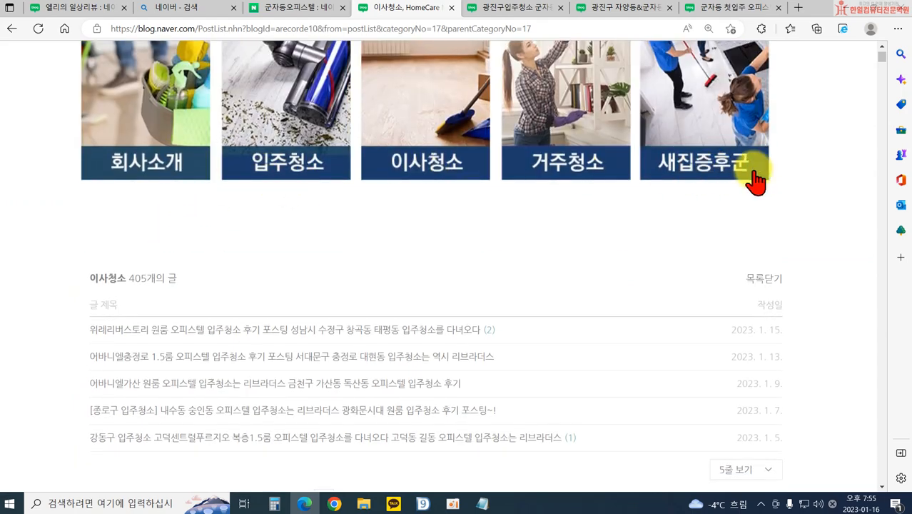
pyautogui.scroll(2, 760, 215)
pyautogui.scroll(2, 765, 242)
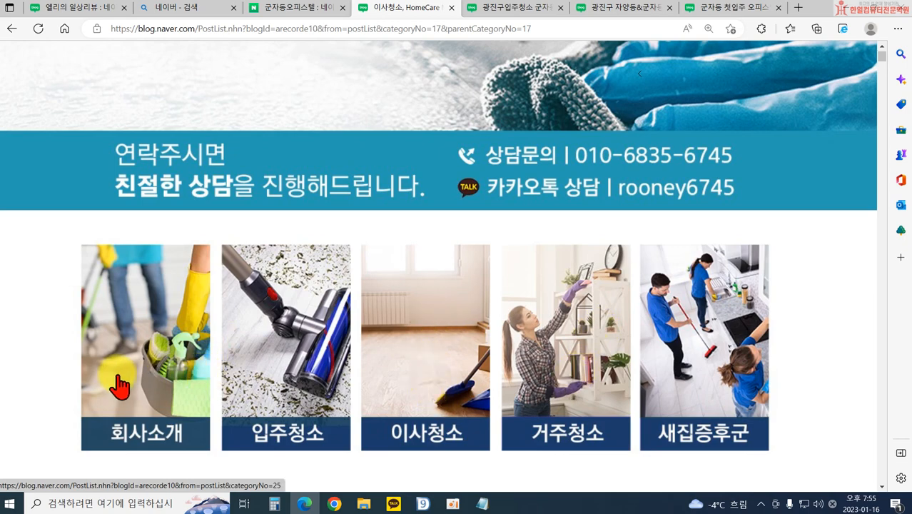
pyautogui.scroll(7, 756, 366)
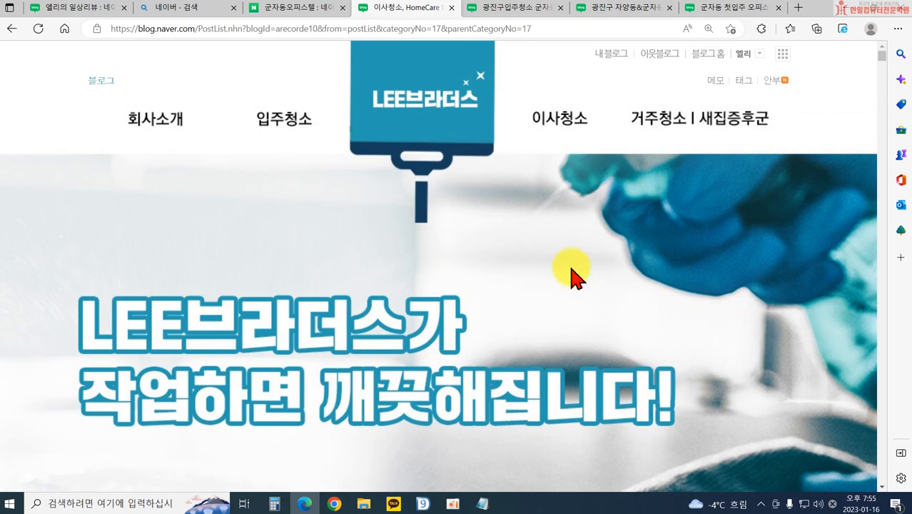
pyautogui.scroll(-3, 553, 310)
pyautogui.scroll(-2, 649, 300)
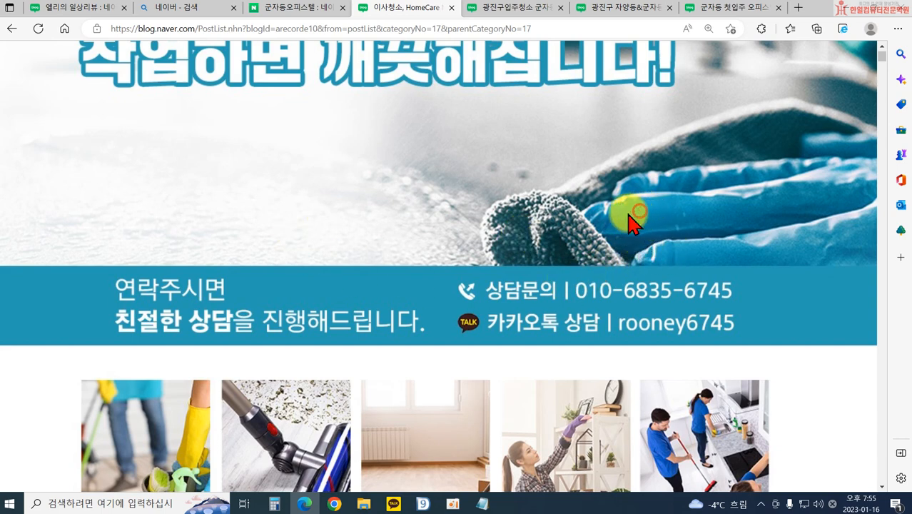
# Close the LEE브라더스 blog, view the 계단청소동우회 cafe post from the search results, and close it
pyautogui.click(452, 8)
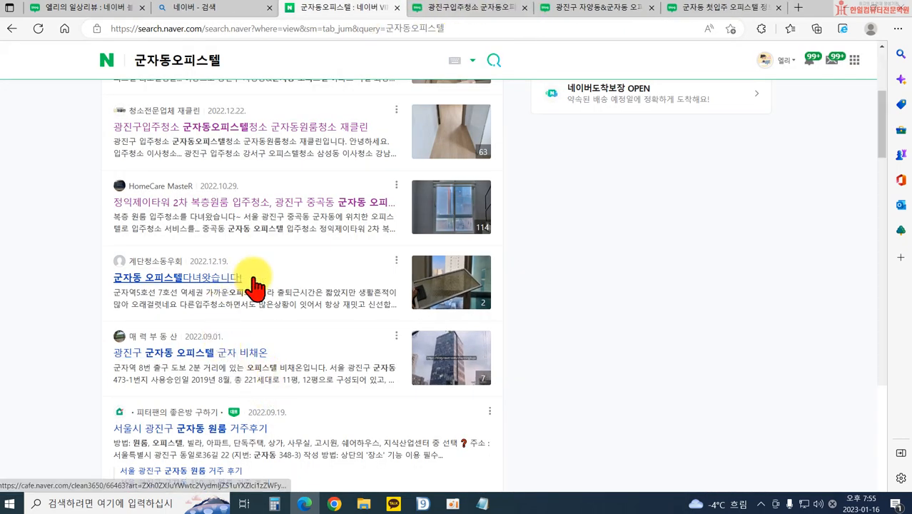
pyautogui.click(170, 277)
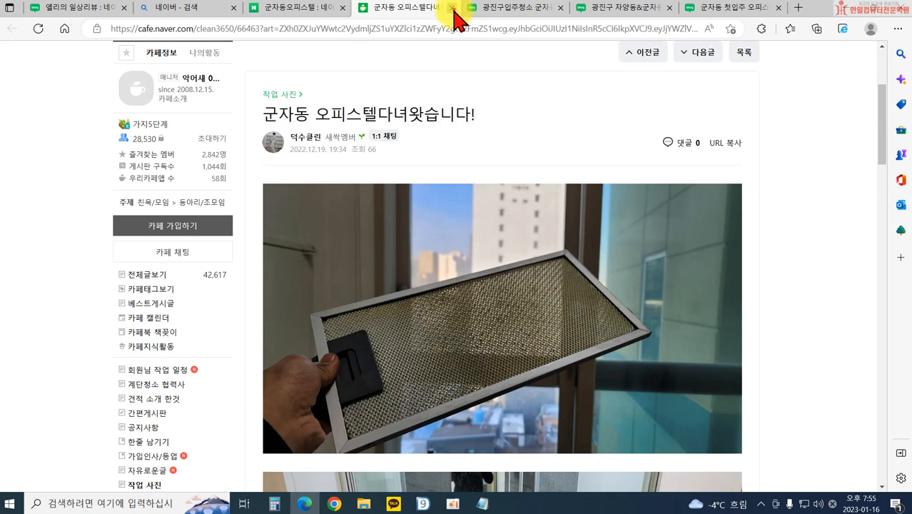
pyautogui.click(451, 8)
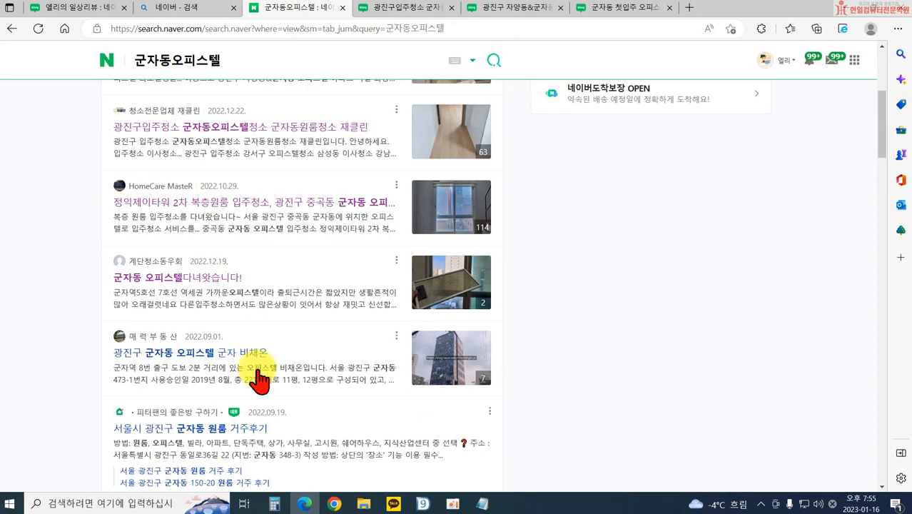
# Open the 매력부동산 post on 군자 비채온 and examine its title image, menu, profile, category sidebar and post content
pyautogui.click(183, 357)
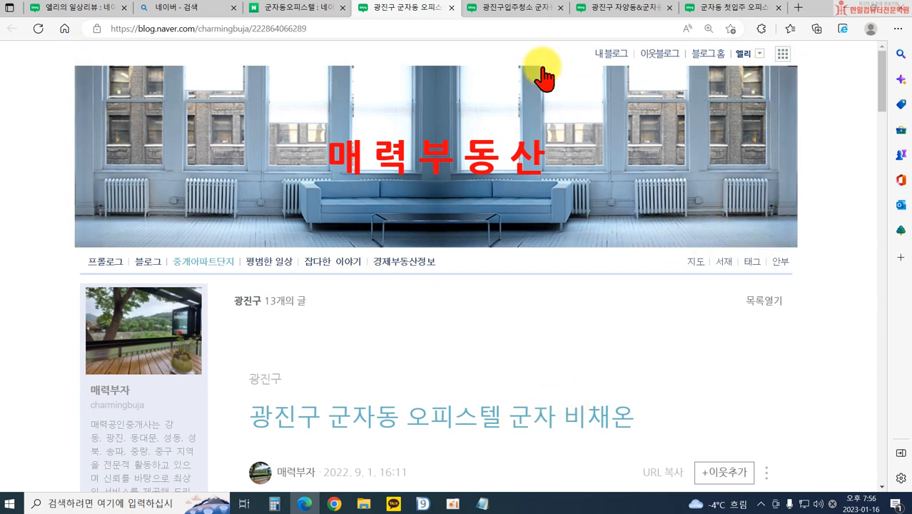
pyautogui.scroll(-3, 142, 147)
pyautogui.scroll(3, 180, 151)
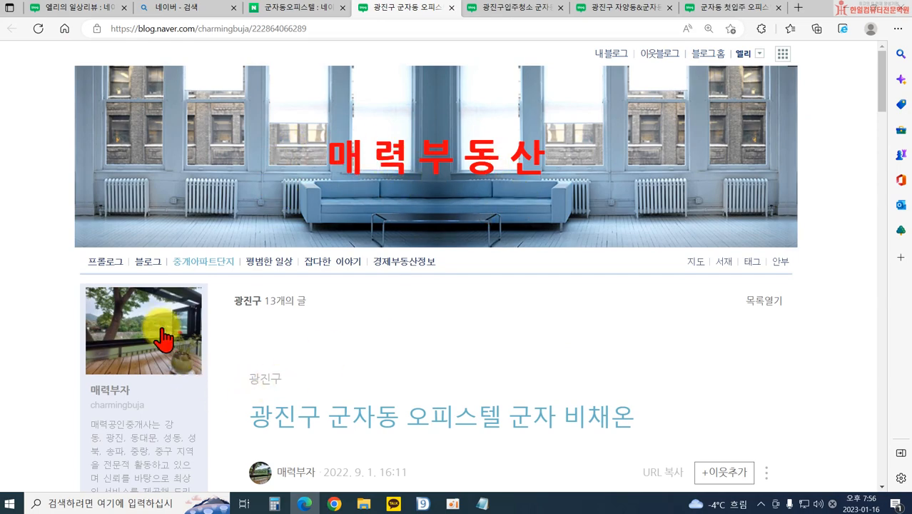
pyautogui.scroll(-3, 163, 179)
pyautogui.scroll(-15, 169, 322)
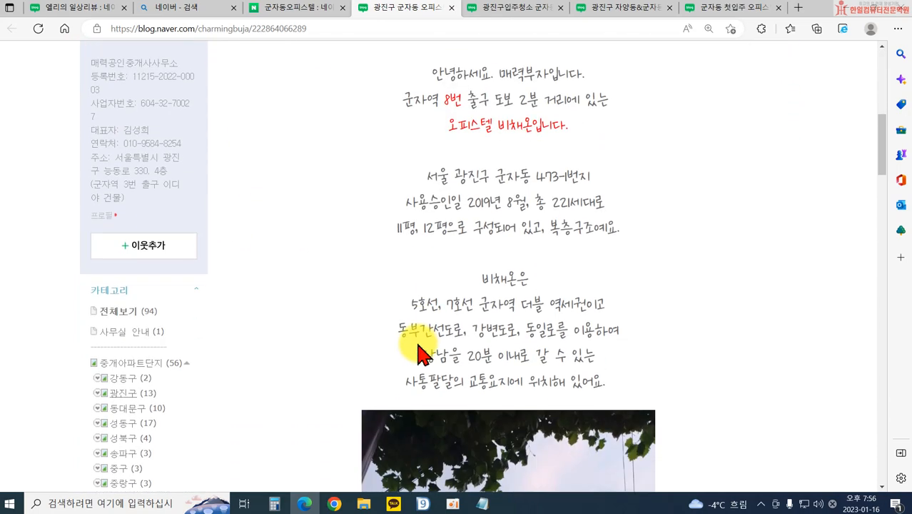
pyautogui.scroll(-4, 289, 363)
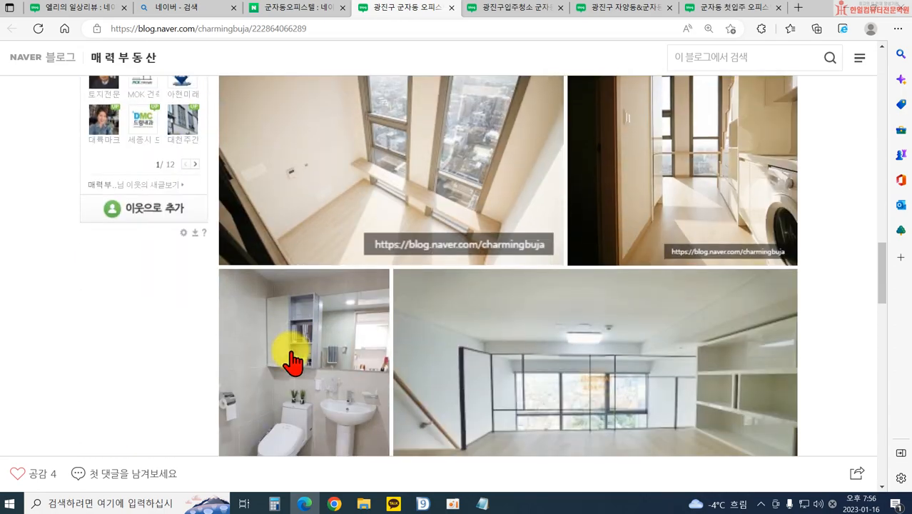
# Return to the 레이아웃·위젯 설정 page and examine the layout preview, layout settings, menu options and widget options
pyautogui.scroll(12, 306, 353)
pyautogui.scroll(5, 177, 228)
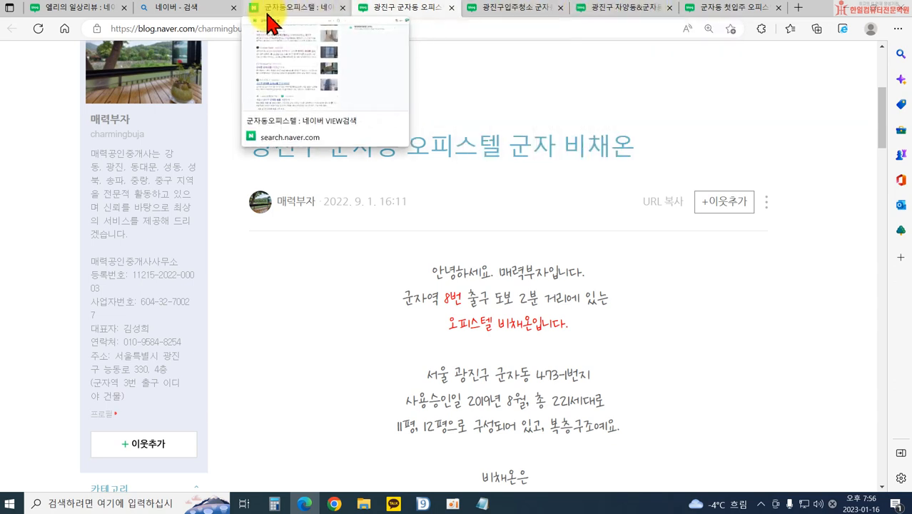
pyautogui.click(95, 12)
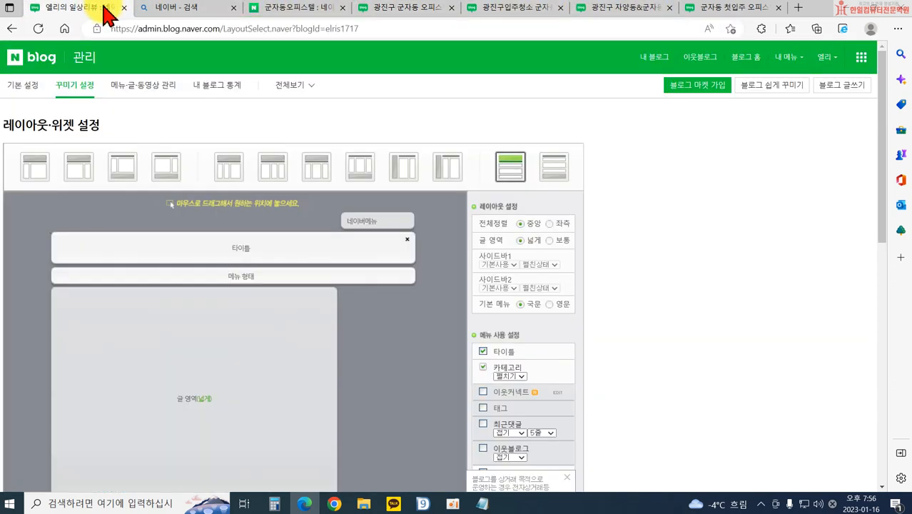
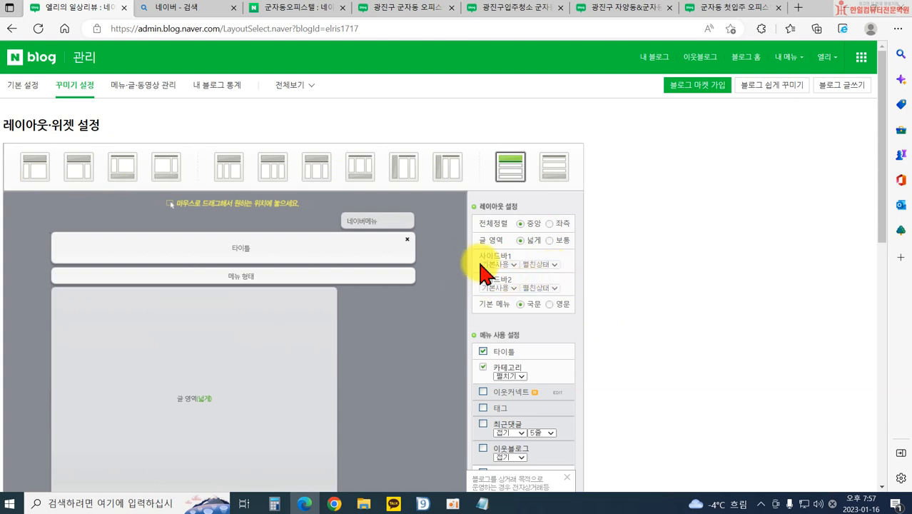
pyautogui.scroll(-1, 428, 286)
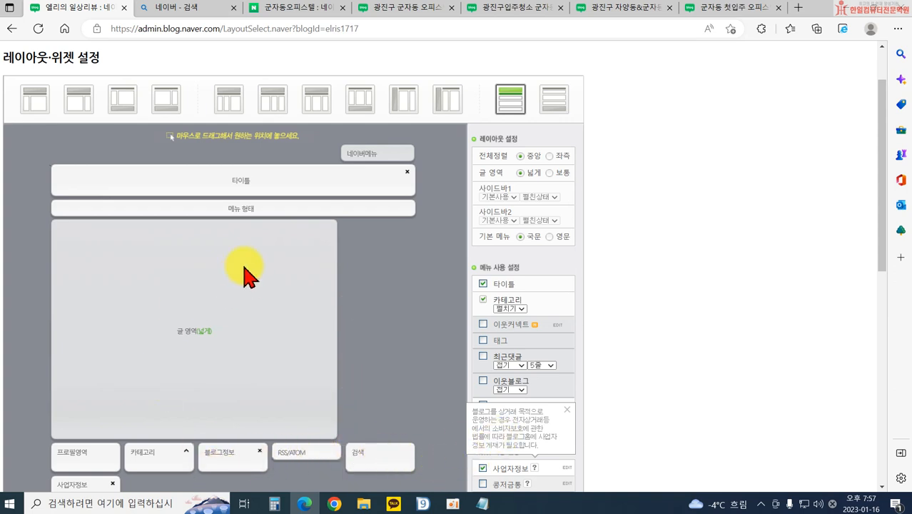
pyautogui.scroll(-3, 472, 367)
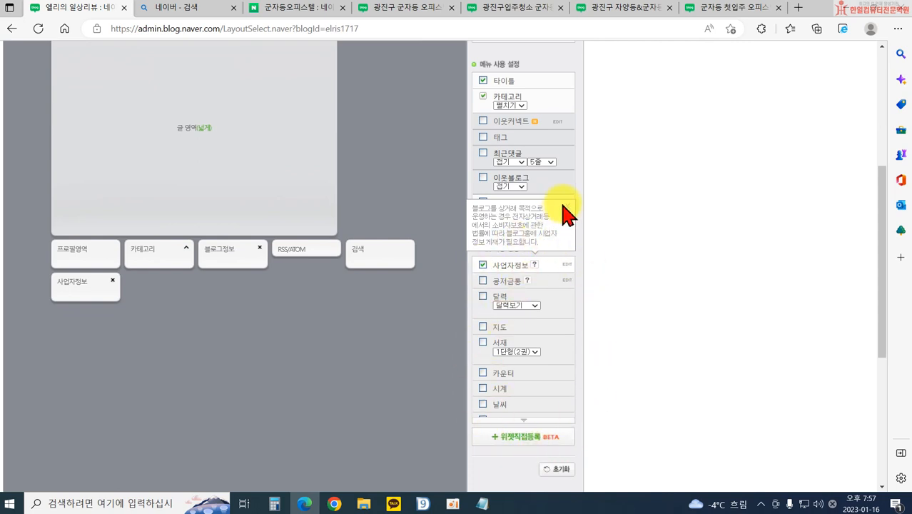
pyautogui.scroll(4, 582, 271)
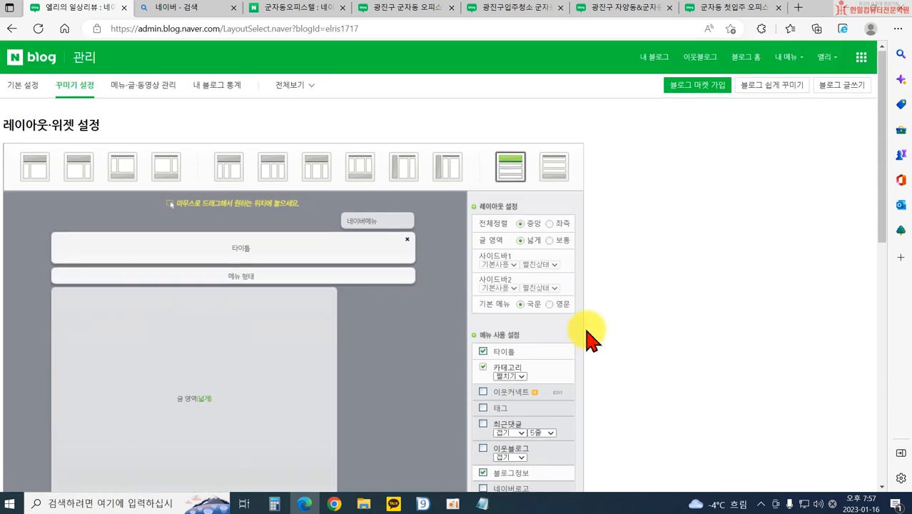
pyautogui.scroll(-1, 520, 322)
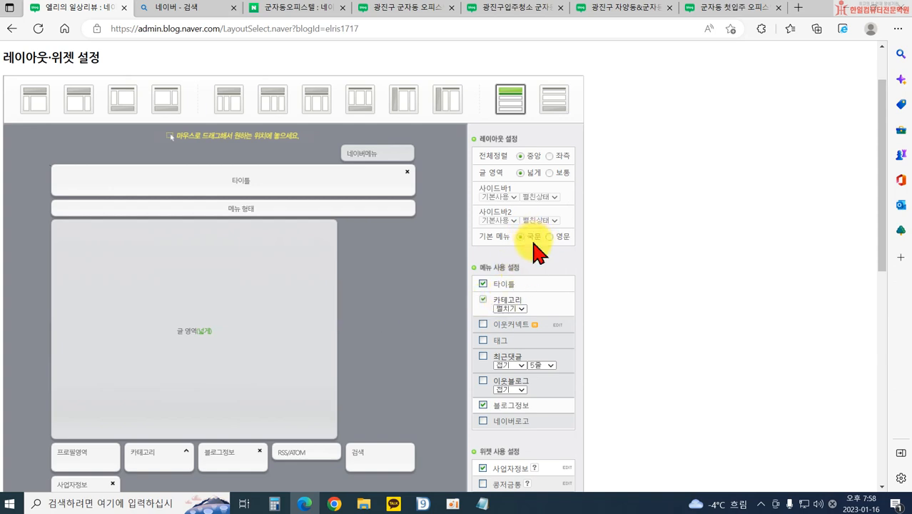
pyautogui.scroll(-1, 538, 251)
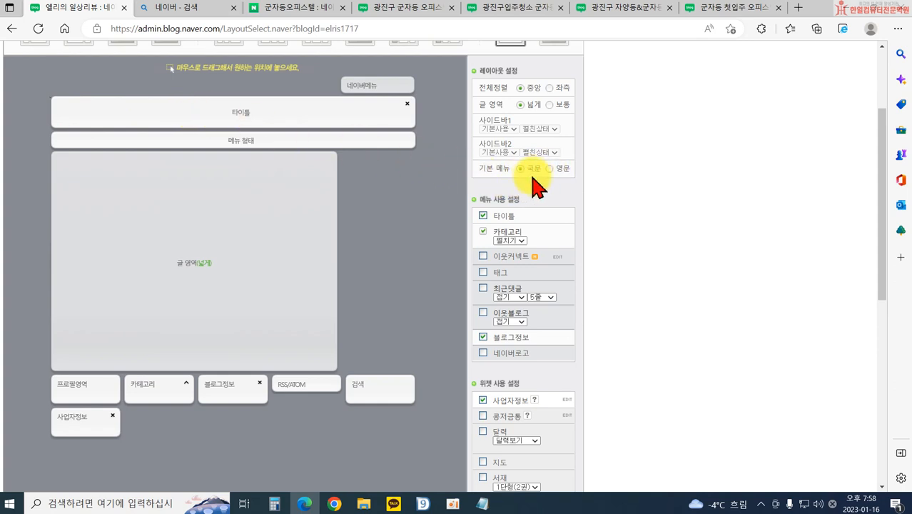
pyautogui.scroll(-2, 535, 187)
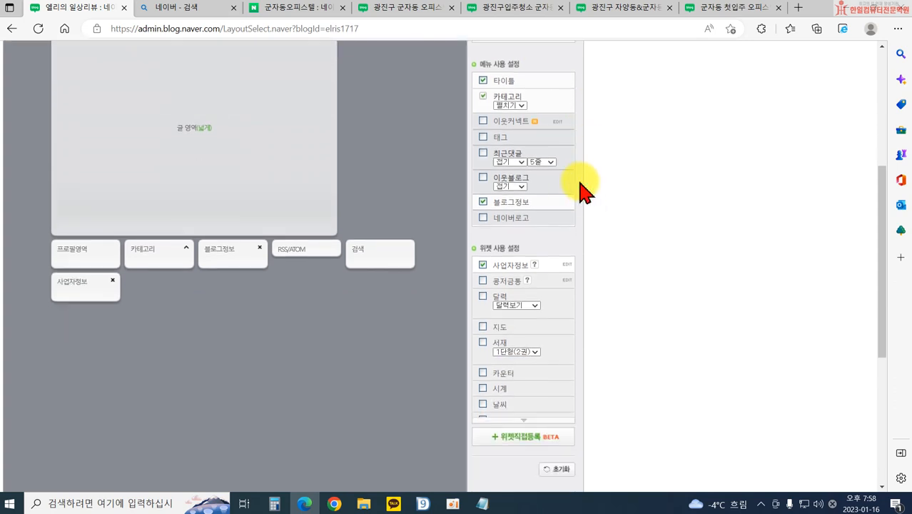
pyautogui.scroll(1, 533, 187)
pyautogui.scroll(3, 500, 167)
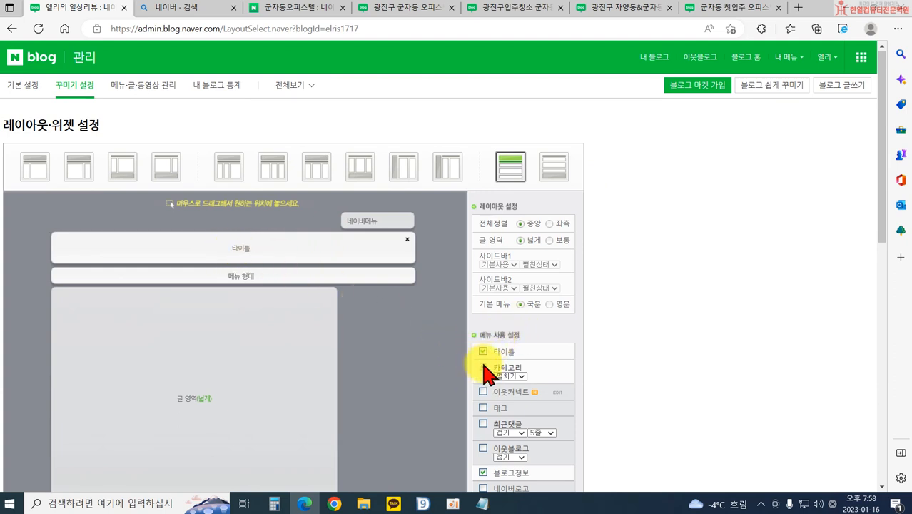
pyautogui.scroll(-4, 428, 386)
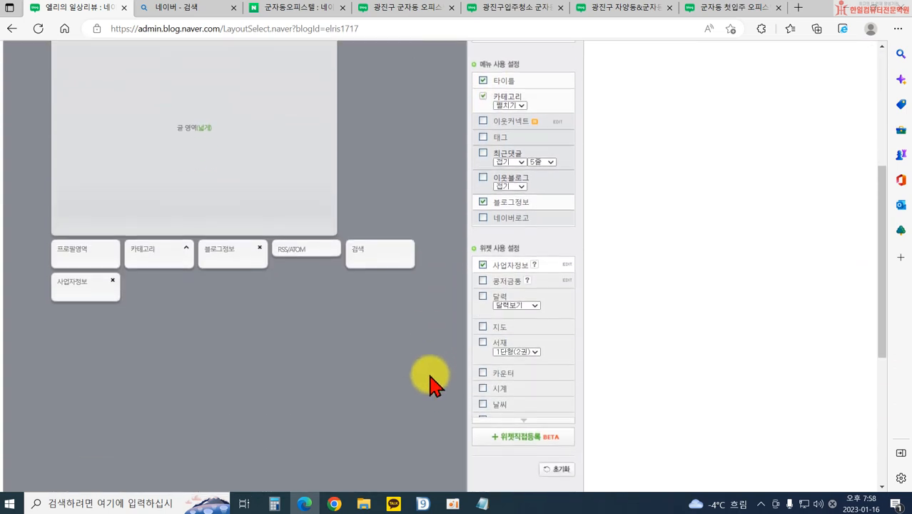
# Enable the 시계 widget in the blog's widget settings
pyautogui.click(481, 389)
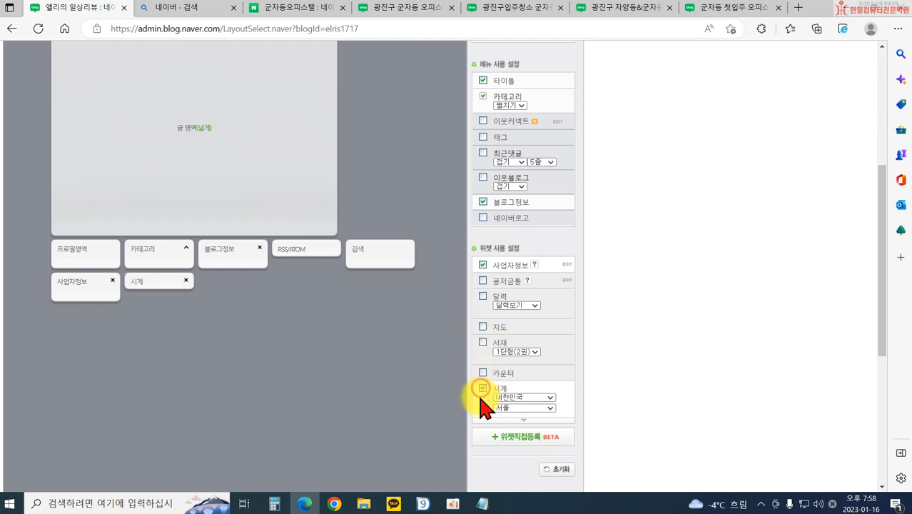
pyautogui.scroll(-1, 493, 393)
pyautogui.click(482, 382)
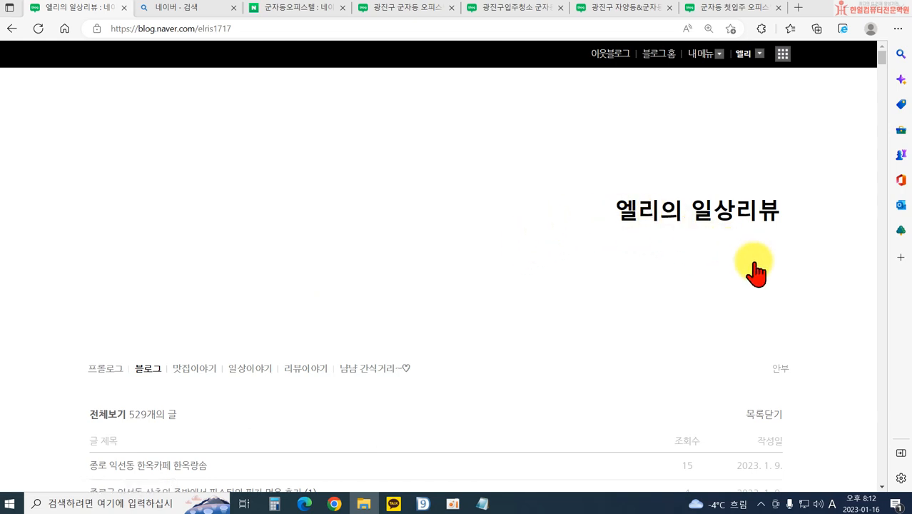
# Open the blog's 세부 디자인 설정 and show the 직접등록 design options for the 타이틀 area, with their image size limits
pyautogui.click(700, 55)
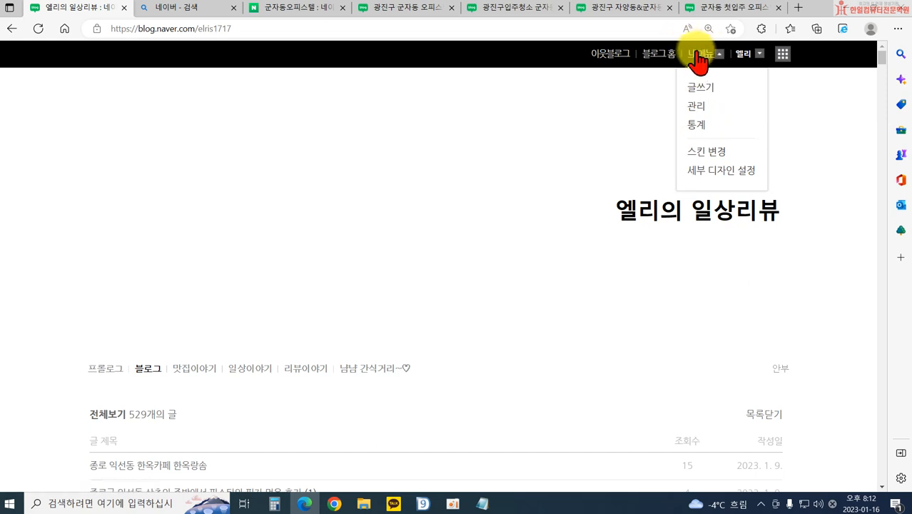
pyautogui.click(708, 171)
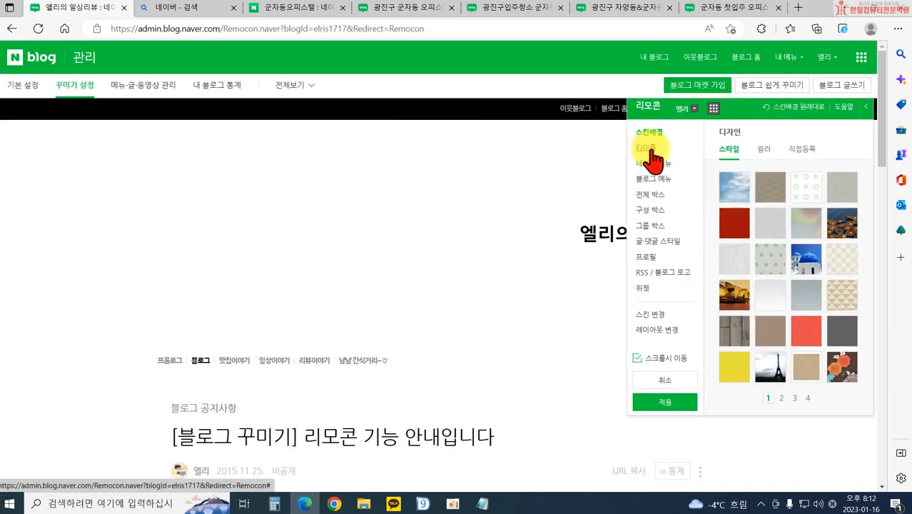
pyautogui.click(651, 150)
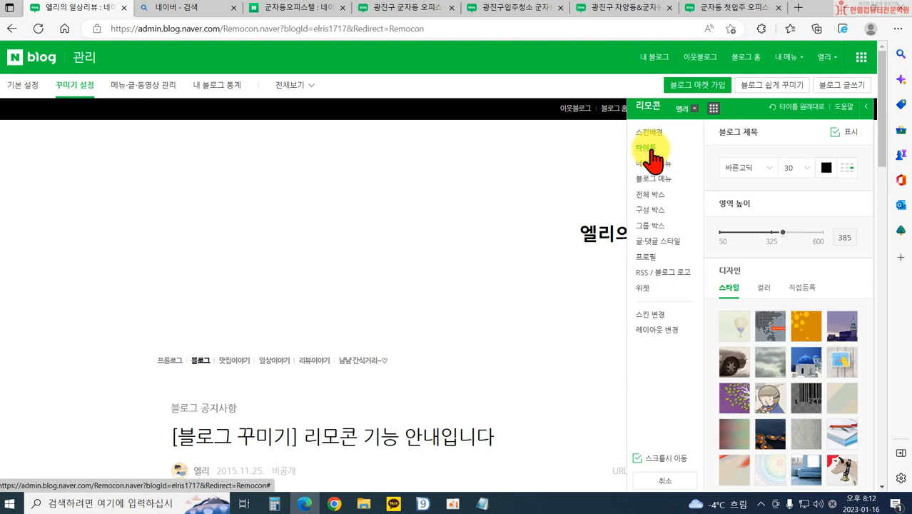
pyautogui.click(801, 291)
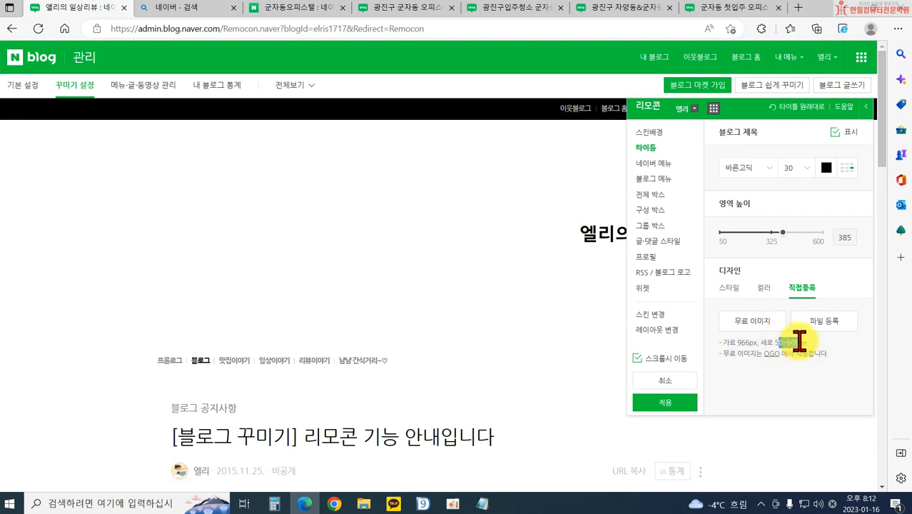
pyautogui.click(833, 359)
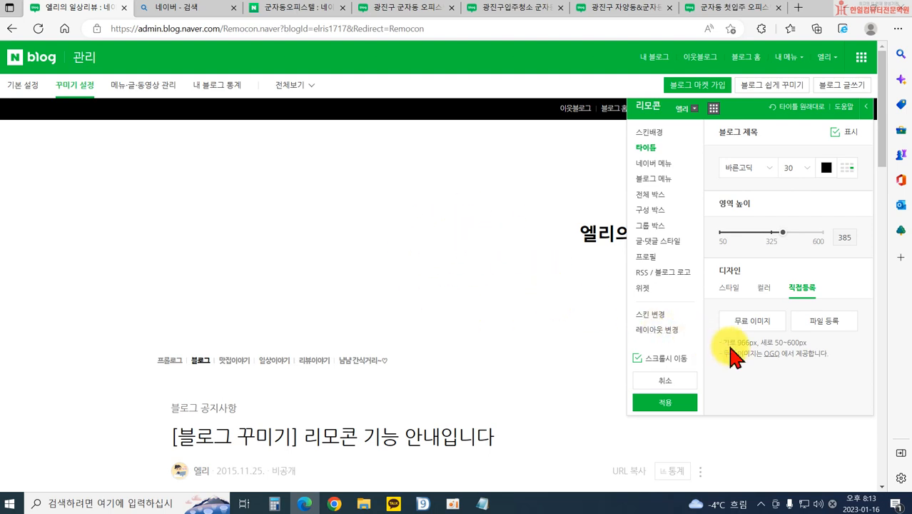
# Close the example blog posts and search result pages, keeping only the blog's 리모콘 title settings open
pyautogui.click(781, 8)
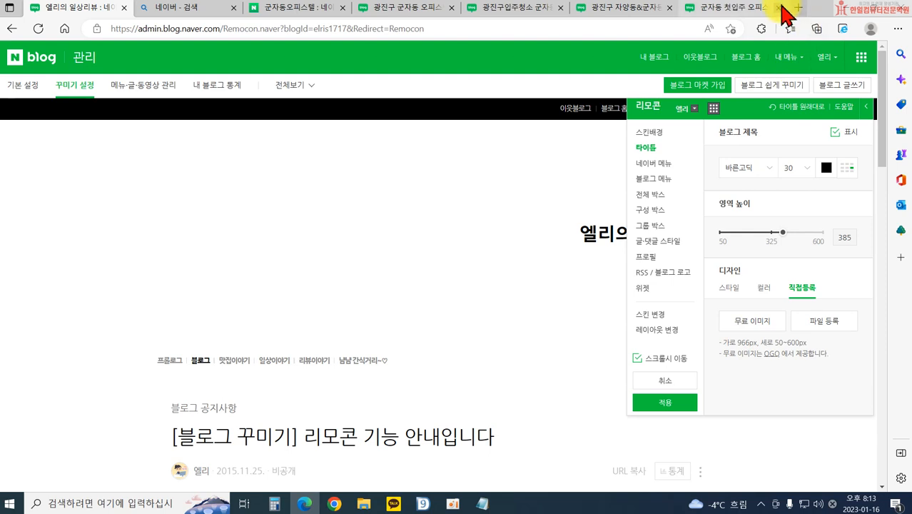
pyautogui.click(777, 8)
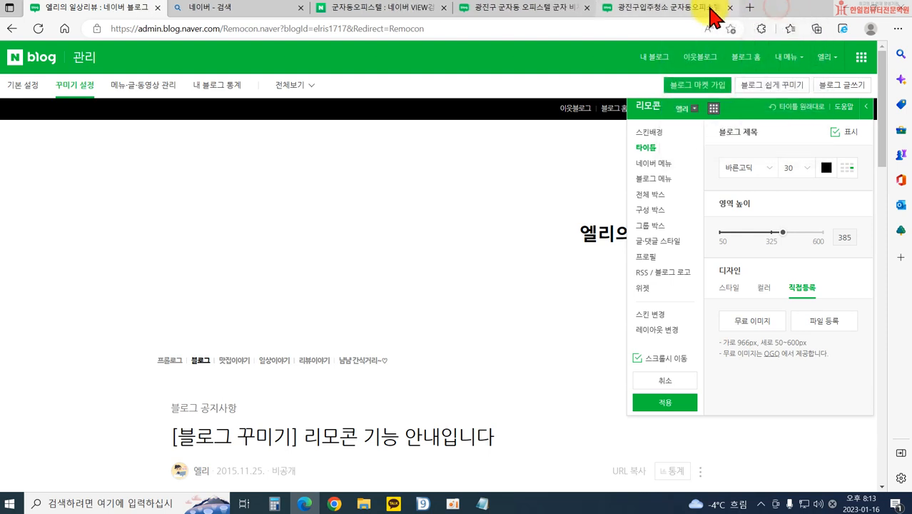
pyautogui.click(728, 8)
pyautogui.click(586, 8)
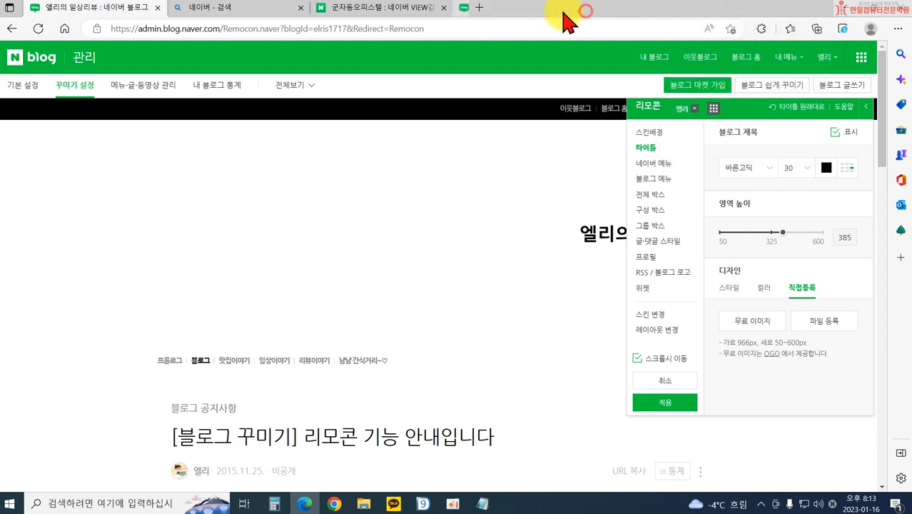
pyautogui.click(444, 8)
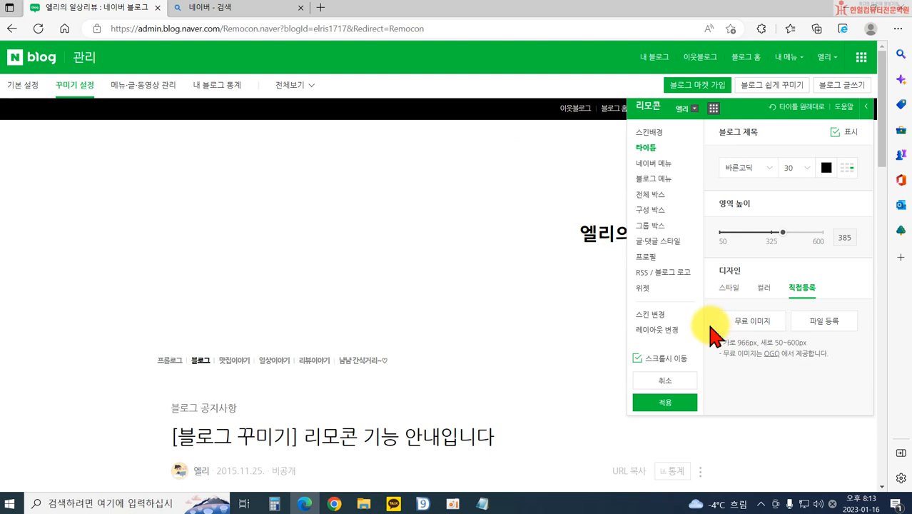
pyautogui.click(647, 149)
pyautogui.click(299, 8)
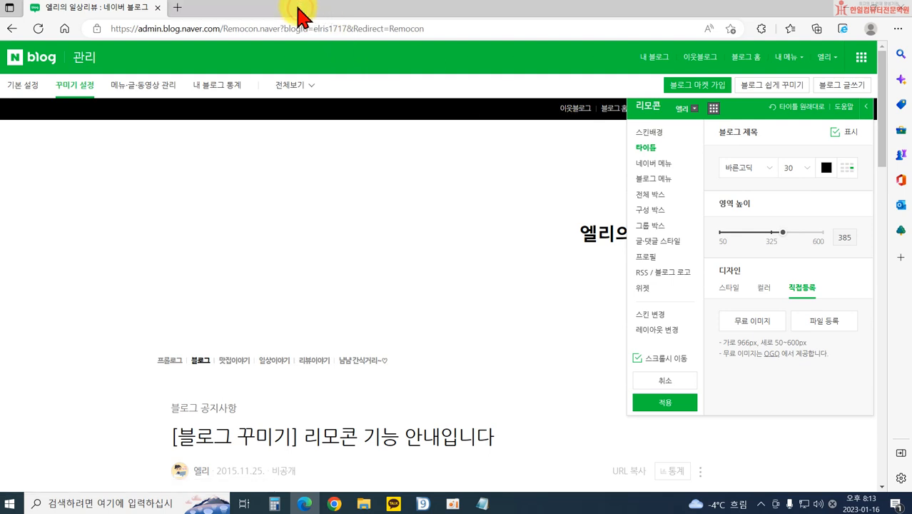
# Search the web for 네이버 in a new browser tab and open the NAVER home page
pyautogui.click(178, 9)
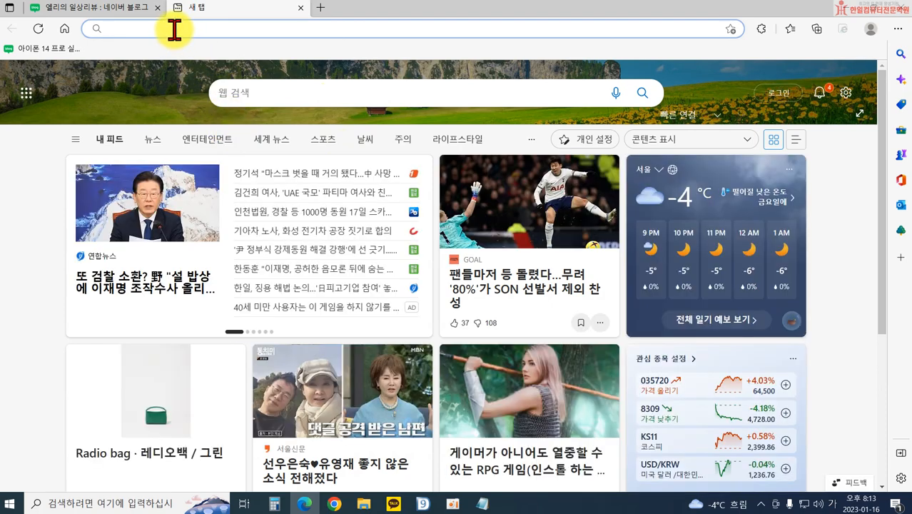
pyautogui.write('네이버')
pyautogui.press('Return')
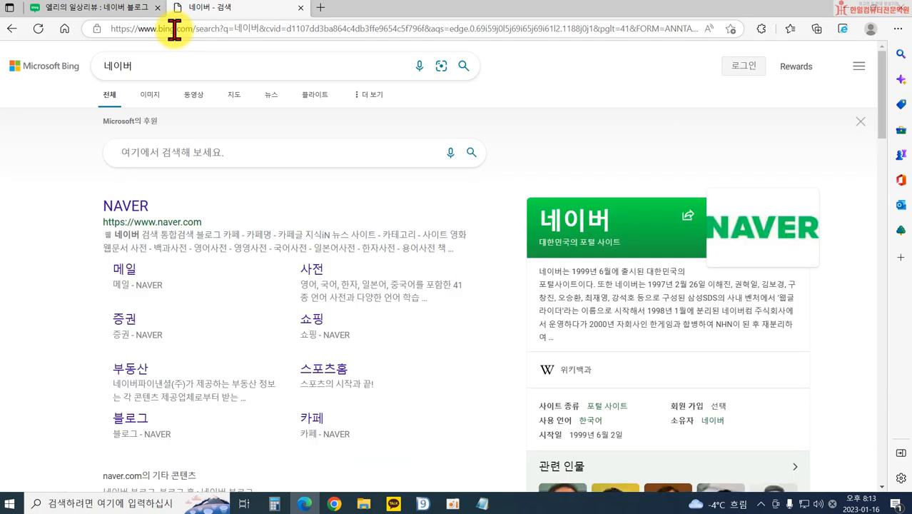
pyautogui.click(126, 206)
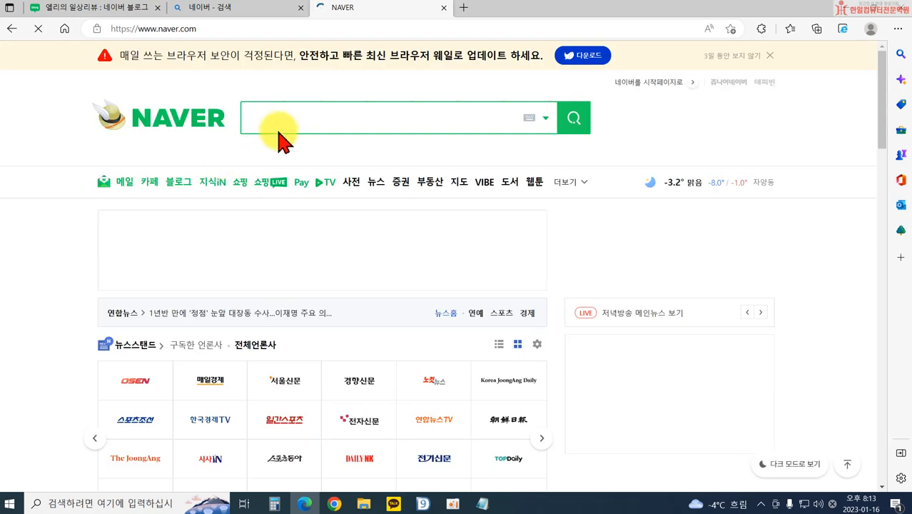
# Search Naver for 미리캔버스 and open the 디자인 플랫폼 미리캔버스 website
pyautogui.write('미리캐ㄴ버스')
pyautogui.press('Return')
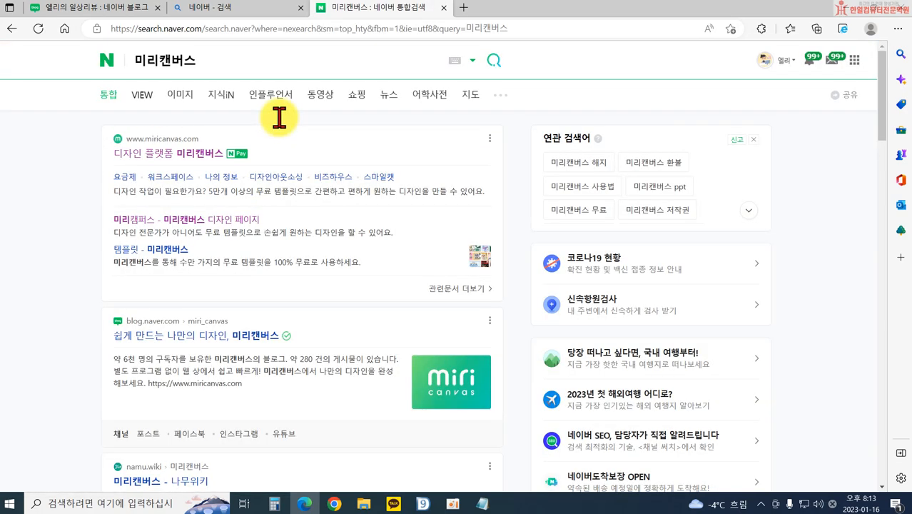
pyautogui.click(203, 153)
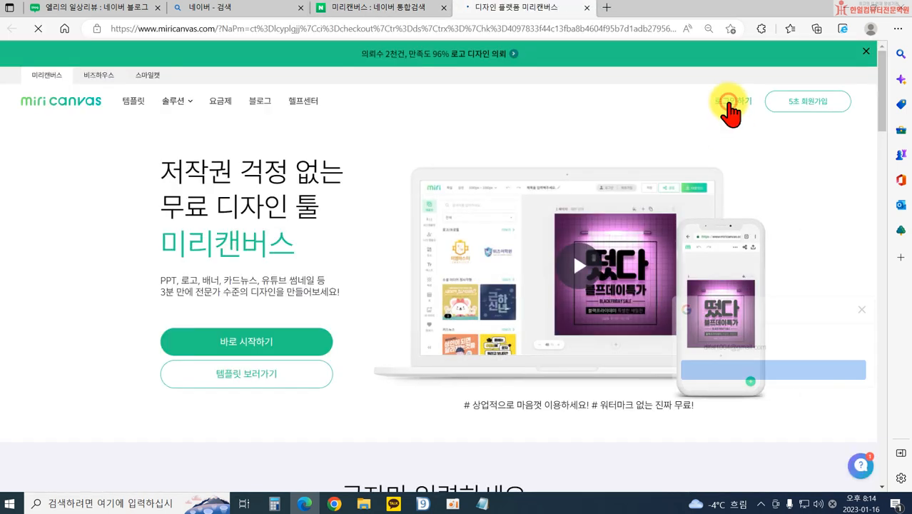
# Log in to 미리캔버스 and decline to stay logged in
pyautogui.click(729, 107)
pyautogui.click(414, 317)
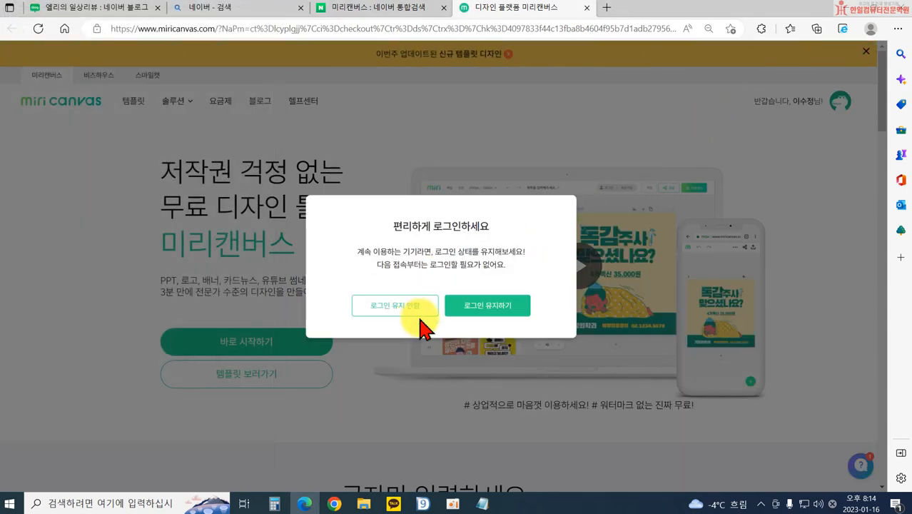
pyautogui.click(408, 311)
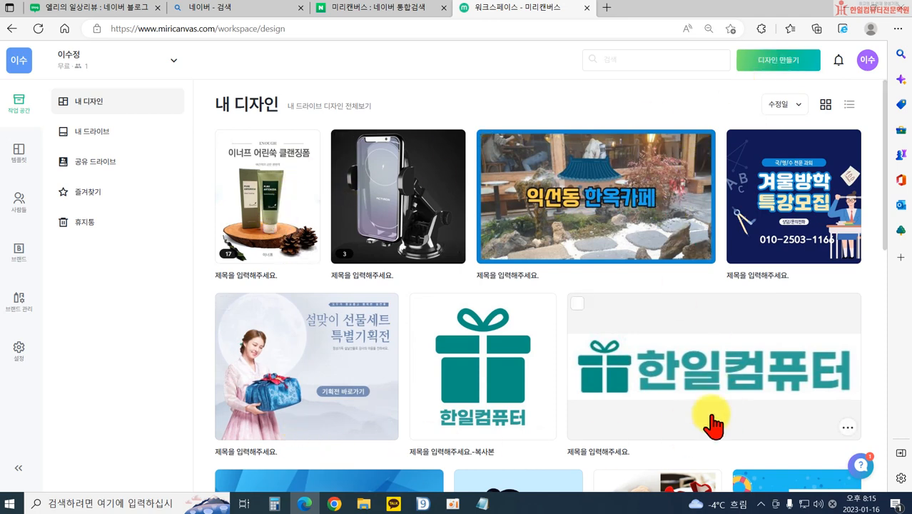
# Create a new design with a custom size of 966 × 600 px and dismiss the new-features introduction
pyautogui.click(777, 60)
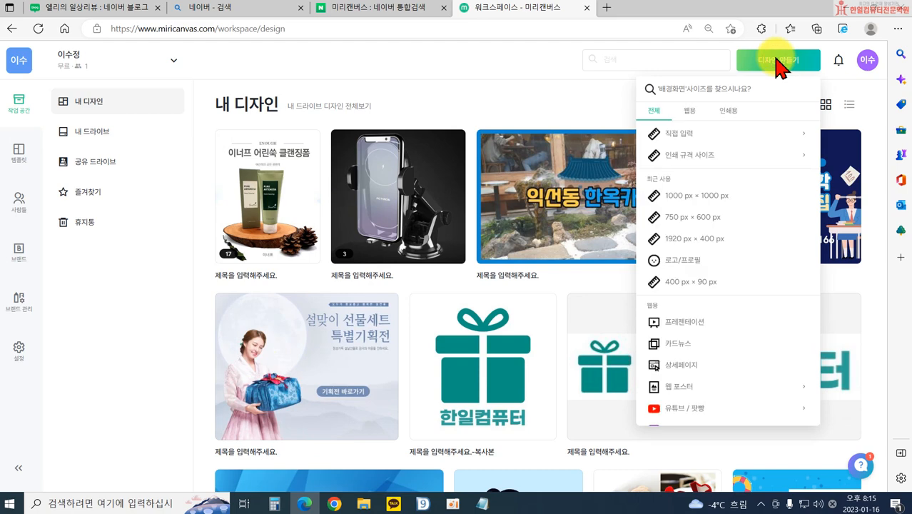
pyautogui.click(681, 137)
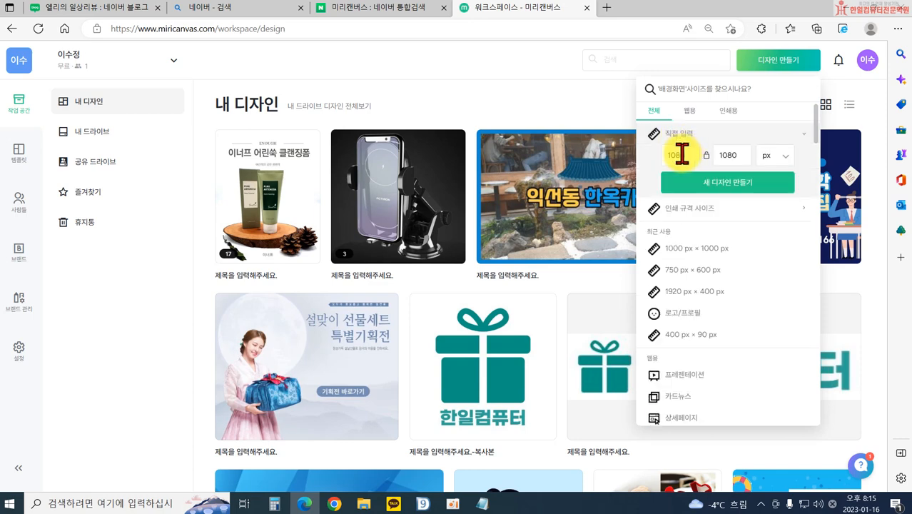
pyautogui.doubleClick(678, 154)
pyautogui.write('966')
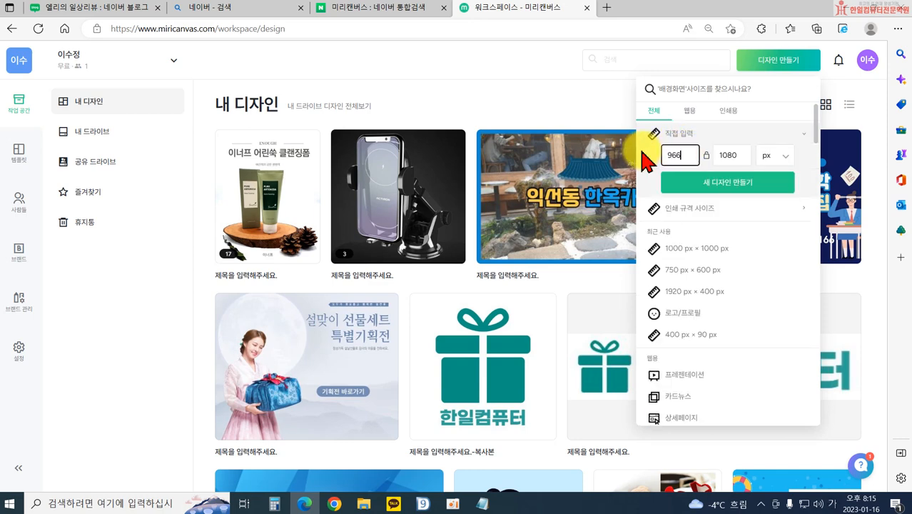
pyautogui.moveTo(745, 155); pyautogui.dragTo(706, 152)
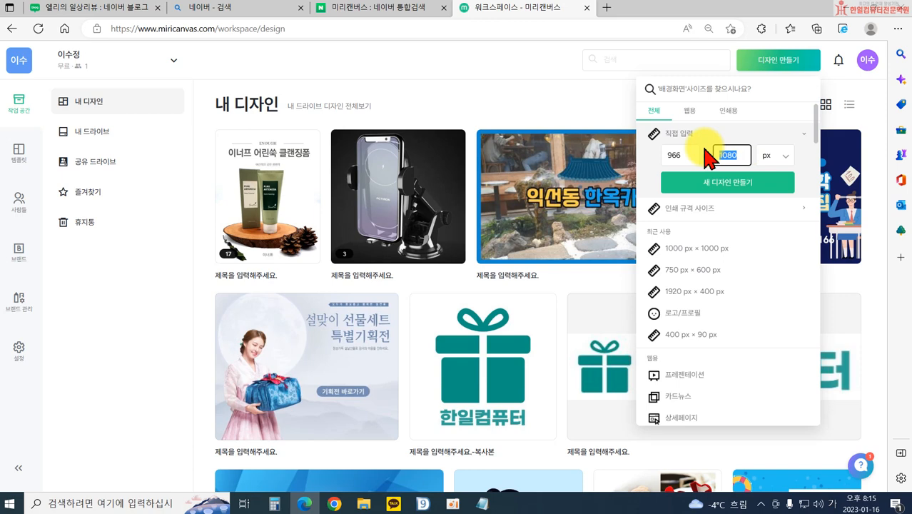
pyautogui.write('60')
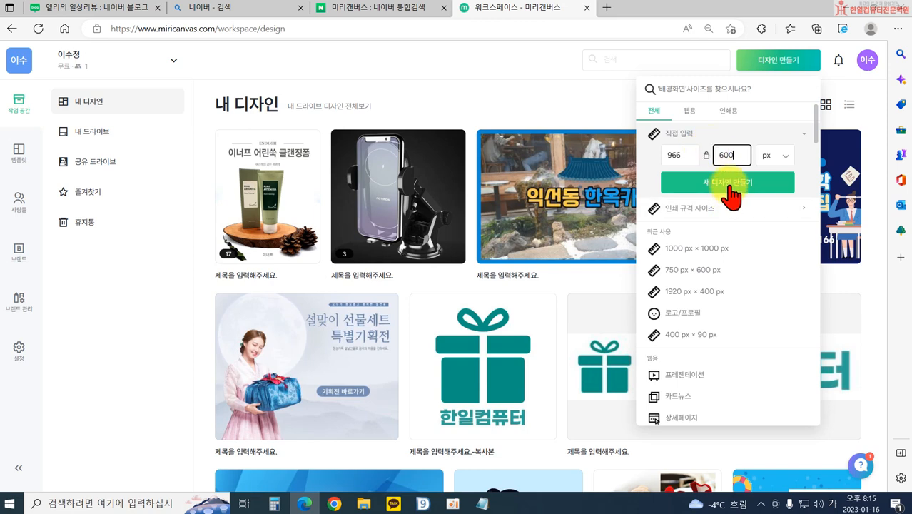
pyautogui.click(730, 190)
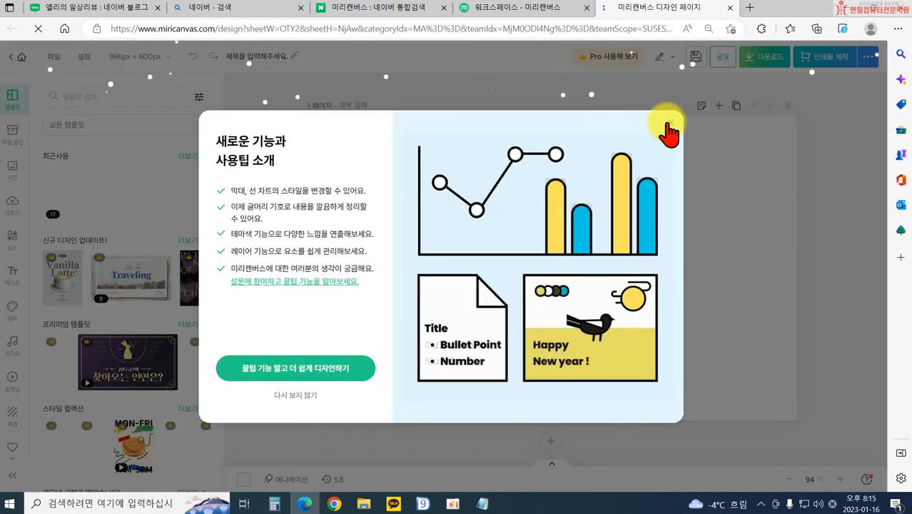
pyautogui.click(665, 123)
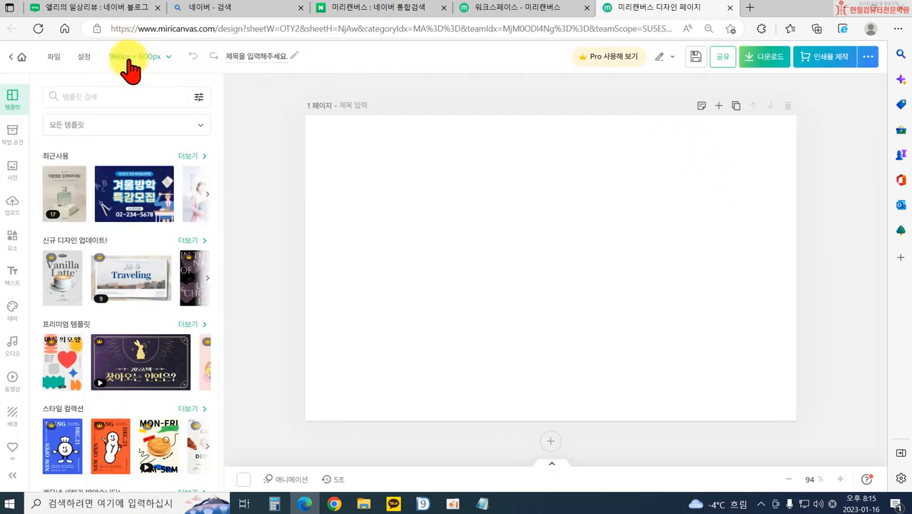
# Apply the custom 966 × 600 px size again from the open design's size settings
pyautogui.click(132, 57)
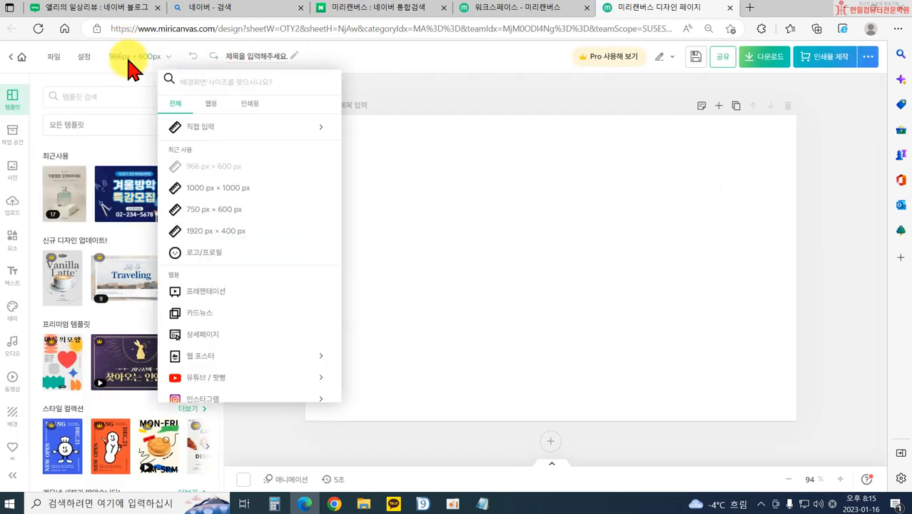
pyautogui.click(180, 129)
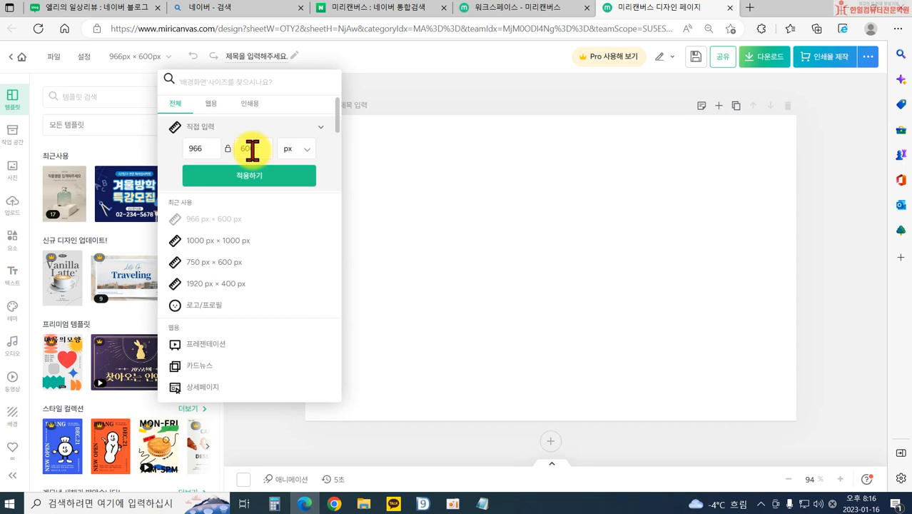
pyautogui.click(249, 178)
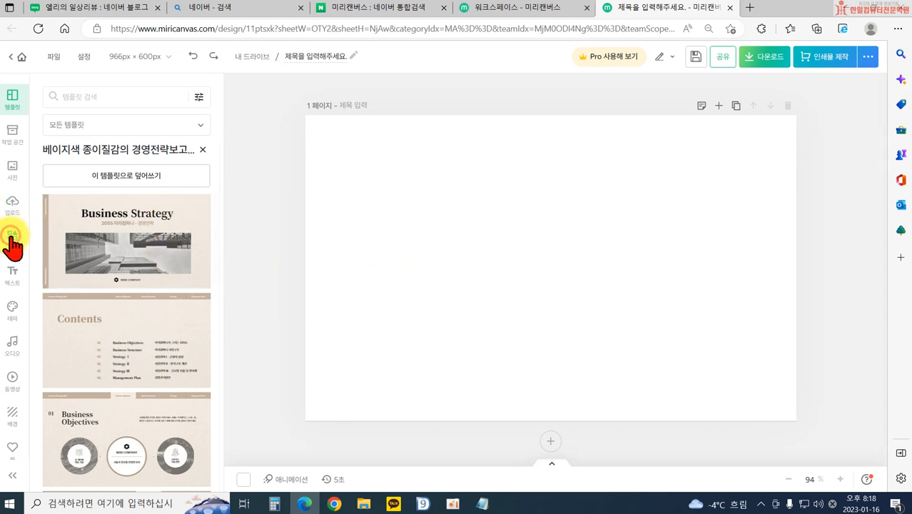
# Insert a basic square frame from the 프레임 elements and place it in the page's upper right area
pyautogui.click(12, 239)
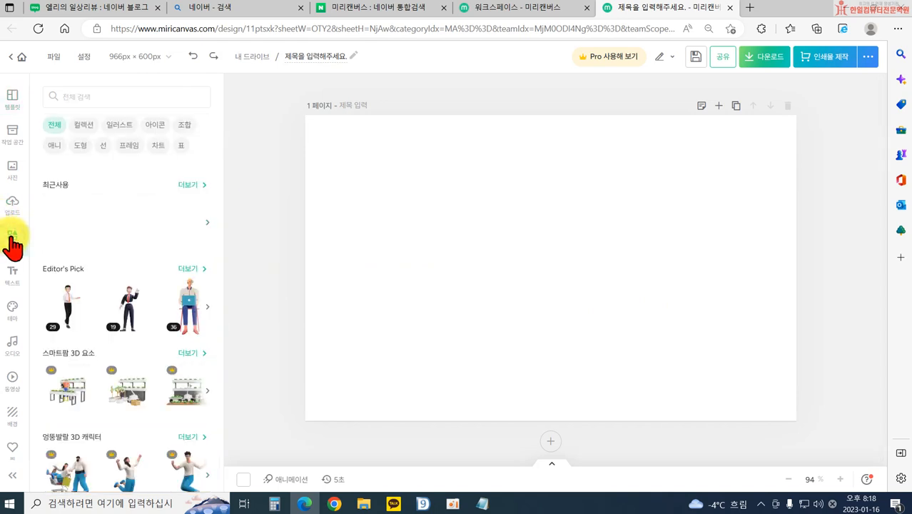
pyautogui.click(123, 147)
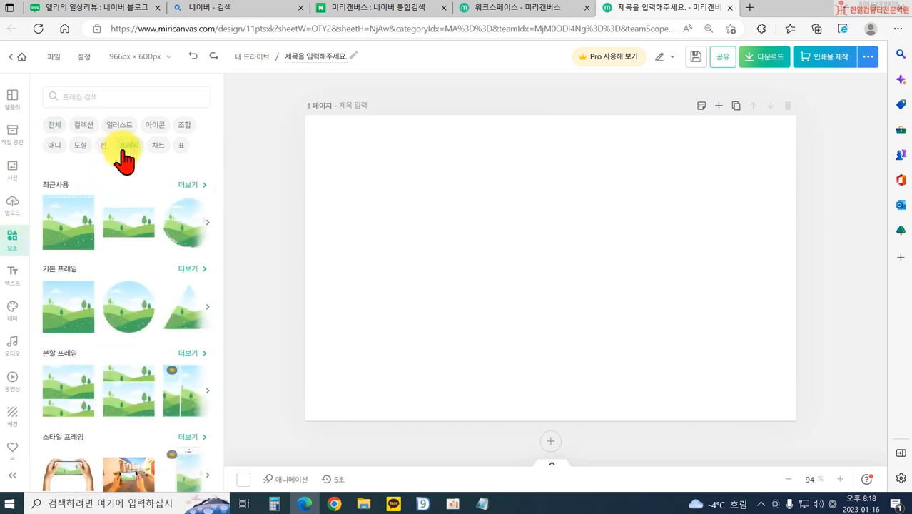
pyautogui.click(69, 314)
pyautogui.moveTo(505, 249); pyautogui.dragTo(646, 203)
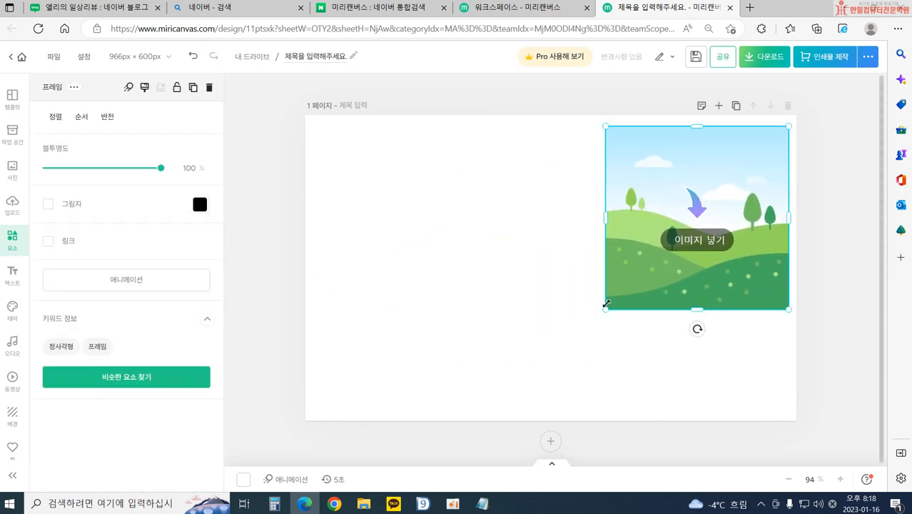
# Reshape the frame into a tall rectangle of about 297 × 575 px and position it right of the page's centre
pyautogui.moveTo(604, 311); pyautogui.dragTo(618, 363)
pyautogui.moveTo(589, 227); pyautogui.dragTo(609, 236)
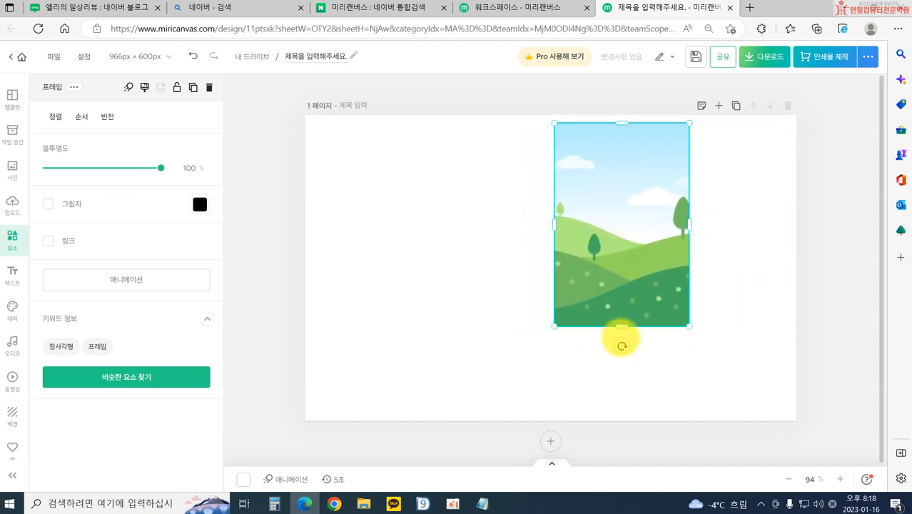
pyautogui.moveTo(621, 327); pyautogui.dragTo(607, 412)
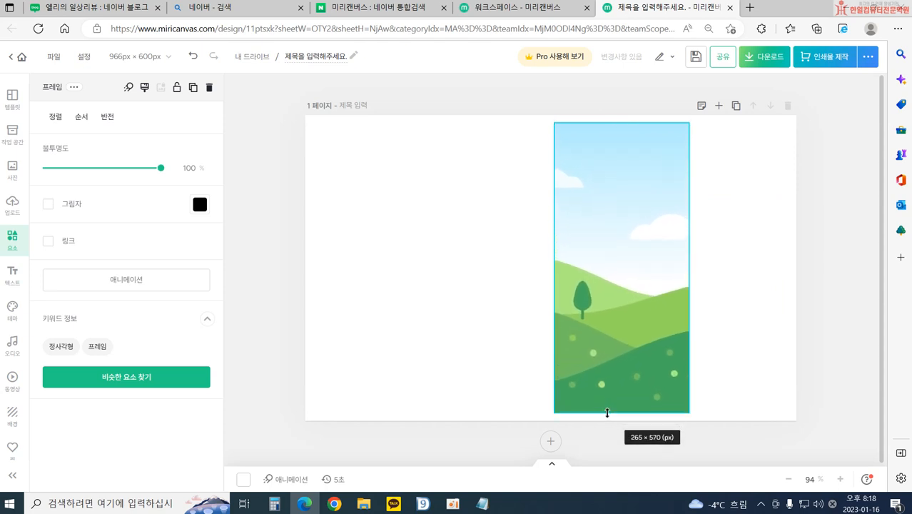
pyautogui.moveTo(554, 266); pyautogui.dragTo(539, 268)
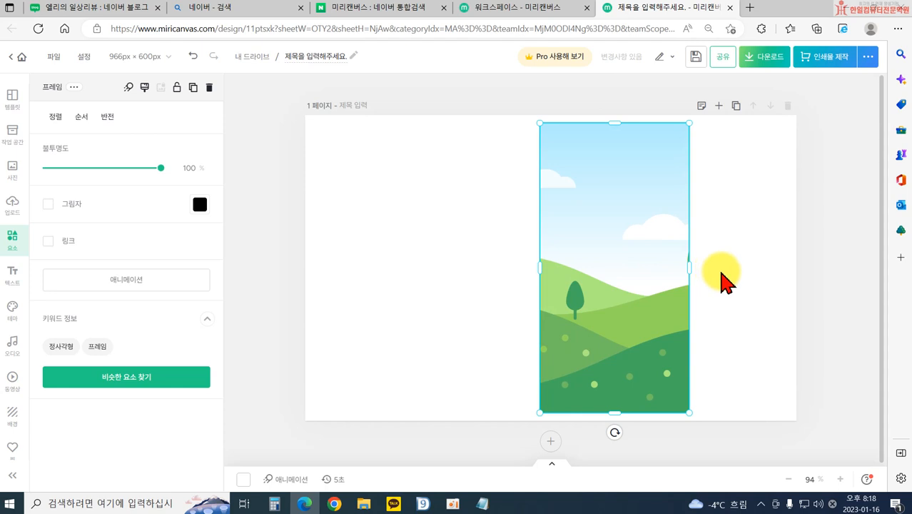
pyautogui.moveTo(689, 266); pyautogui.dragTo(690, 265)
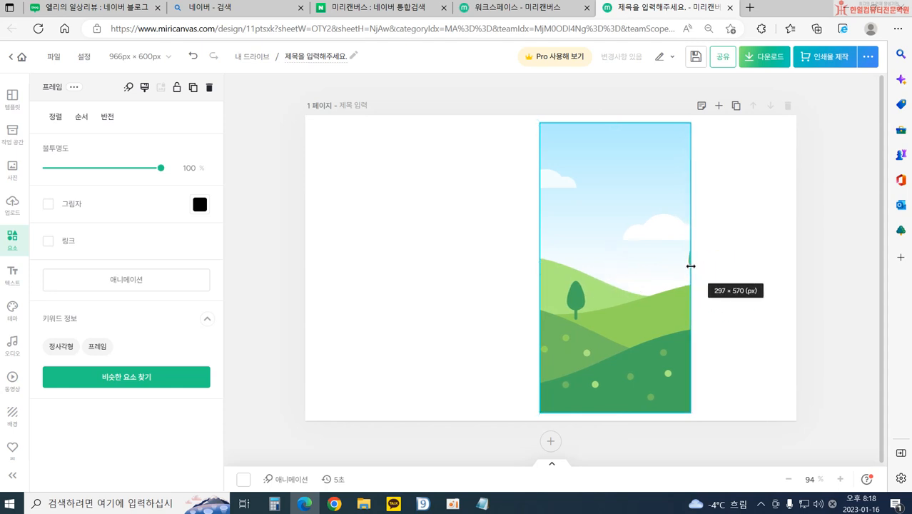
pyautogui.moveTo(637, 284); pyautogui.dragTo(631, 286)
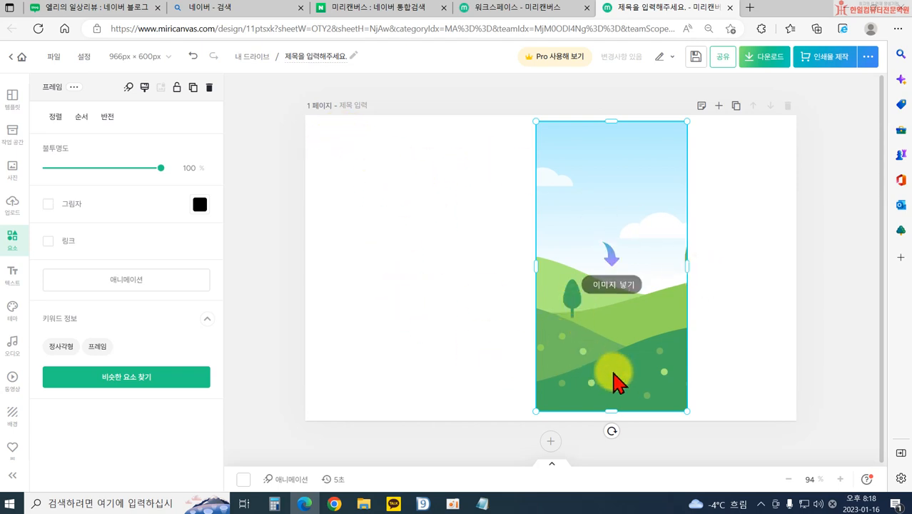
pyautogui.moveTo(614, 411); pyautogui.dragTo(617, 414)
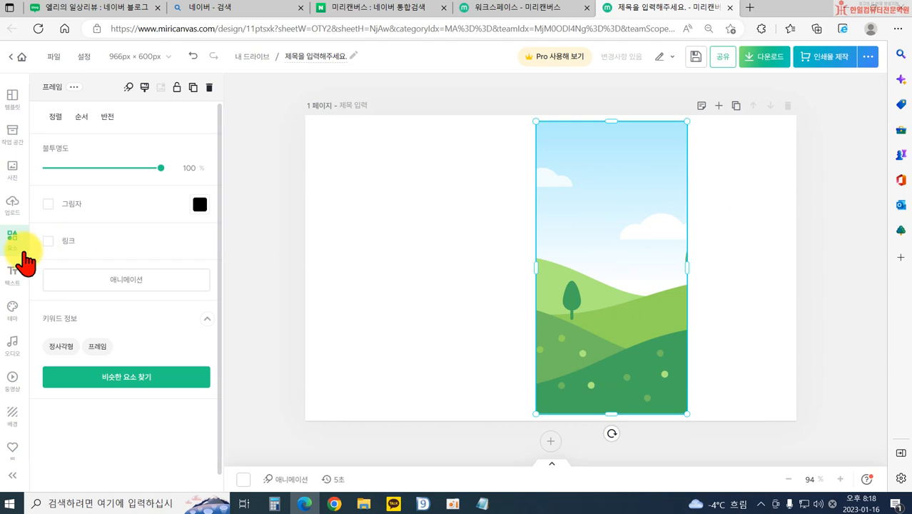
# Add a second basic square frame in the page's upper right corner and narrow it to fit beside the tall frame
pyautogui.click(98, 346)
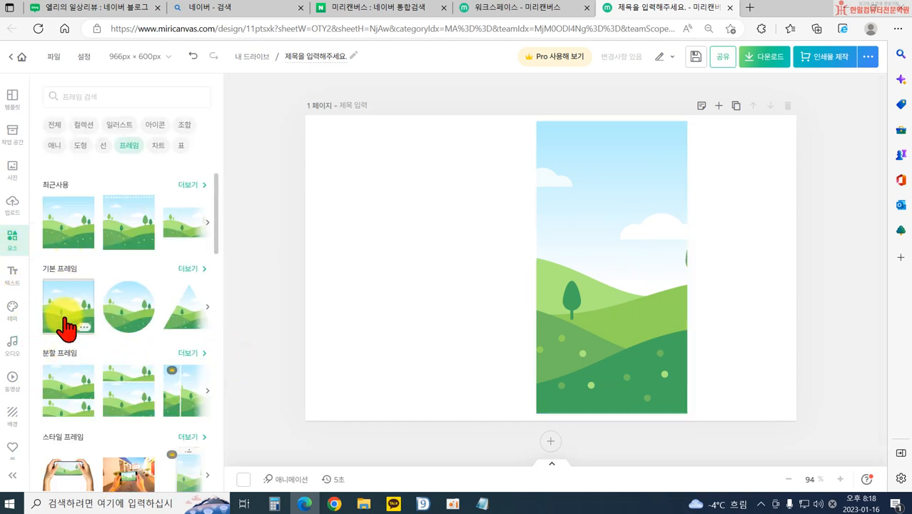
pyautogui.click(62, 312)
pyautogui.moveTo(662, 274); pyautogui.dragTo(696, 219)
pyautogui.moveTo(612, 214); pyautogui.dragTo(689, 216)
# Narrow the tall frame to about the right frame's width and shorten it, keeping it slightly longer than that frame
pyautogui.click(621, 219)
pyautogui.moveTo(539, 272); pyautogui.dragTo(563, 272)
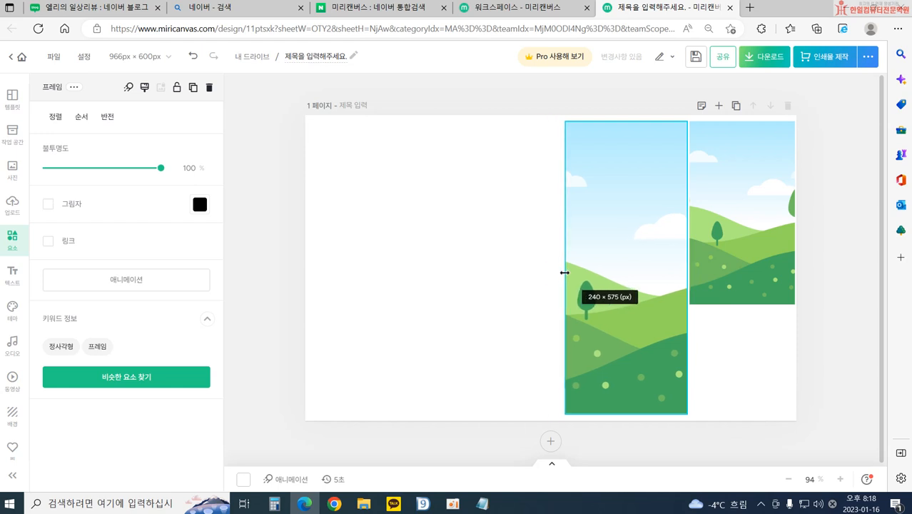
pyautogui.moveTo(615, 412); pyautogui.dragTo(630, 360)
pyautogui.moveTo(566, 243); pyautogui.dragTo(584, 245)
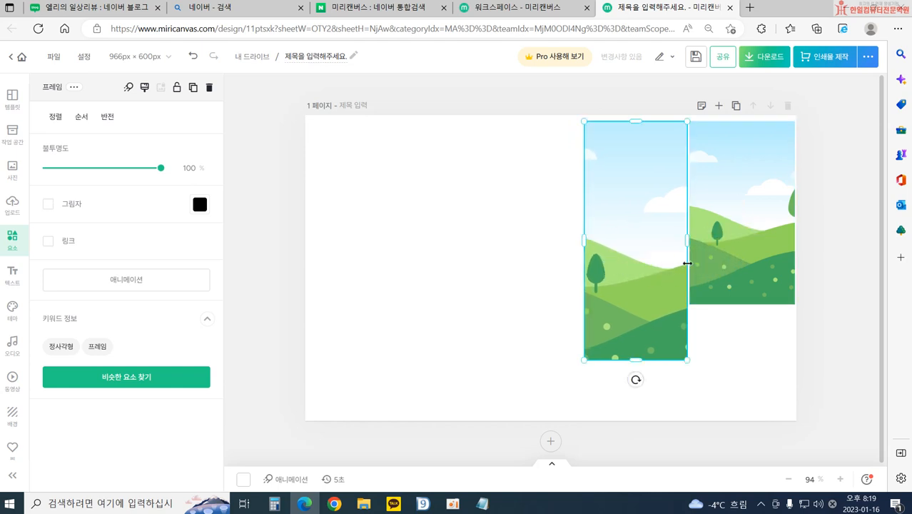
# Duplicate the middle frame to its left with a narrow gap and lengthen the copy almost to the page's lower edge
pyautogui.moveTo(589, 295); pyautogui.dragTo(508, 290)
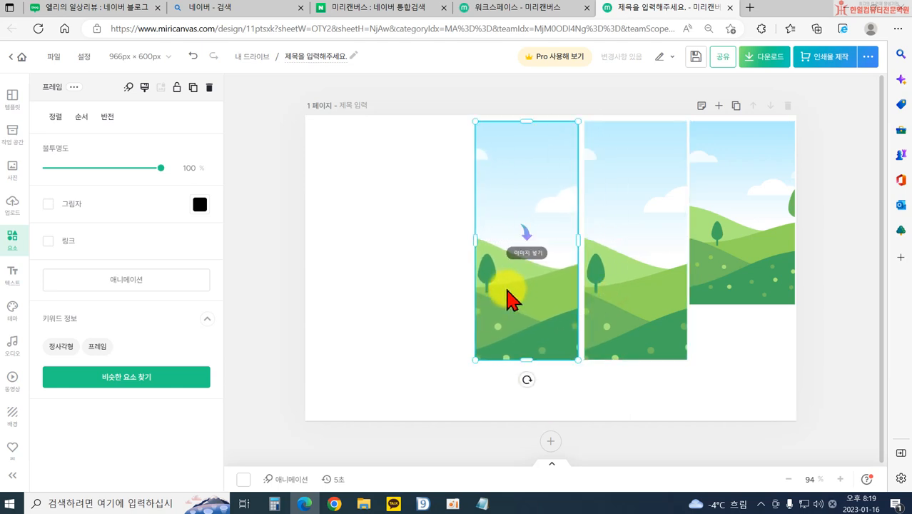
pyautogui.press('Right')
pyautogui.press('Right')
pyautogui.press('Right')
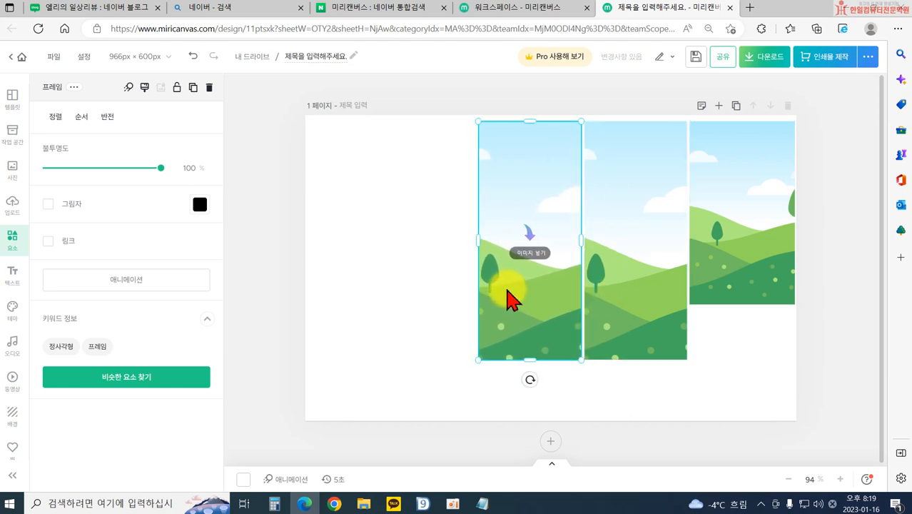
pyautogui.moveTo(536, 360); pyautogui.dragTo(531, 403)
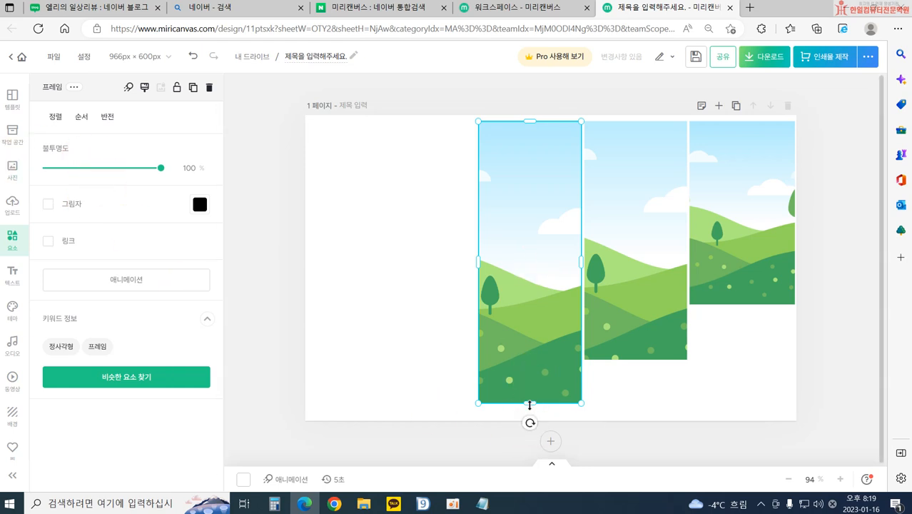
pyautogui.moveTo(530, 405); pyautogui.dragTo(530, 413)
pyautogui.click(703, 415)
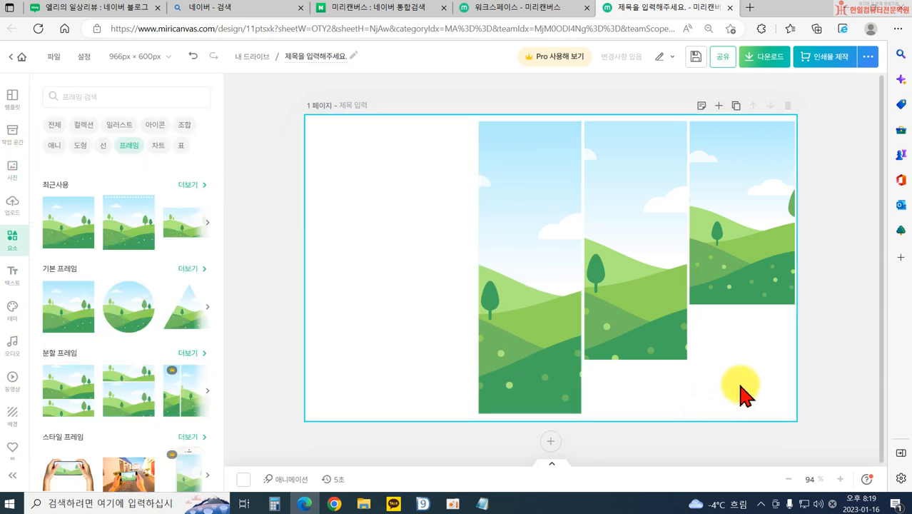
# Search the uploaded files for 화장품
pyautogui.click(8, 204)
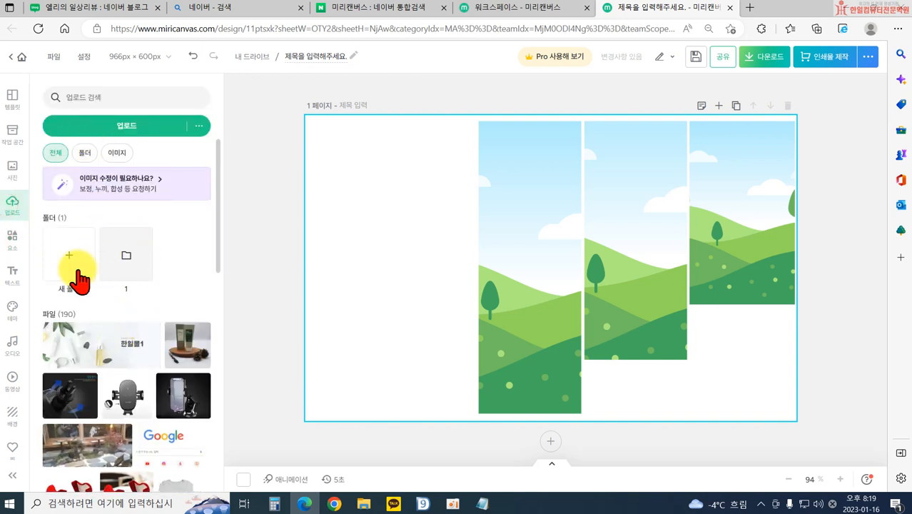
pyautogui.click(107, 99)
pyautogui.write('화장품')
pyautogui.press('Return')
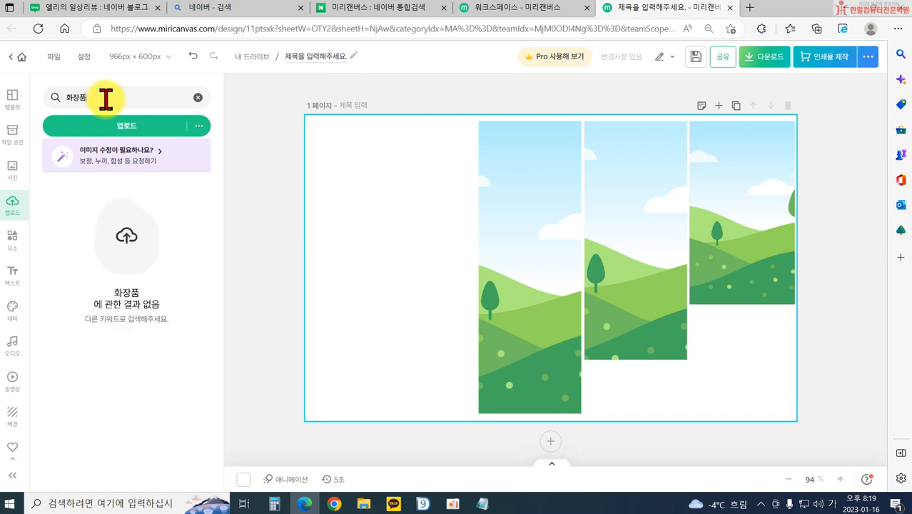
# Open the keyword search of the 사진 library
pyautogui.click(13, 239)
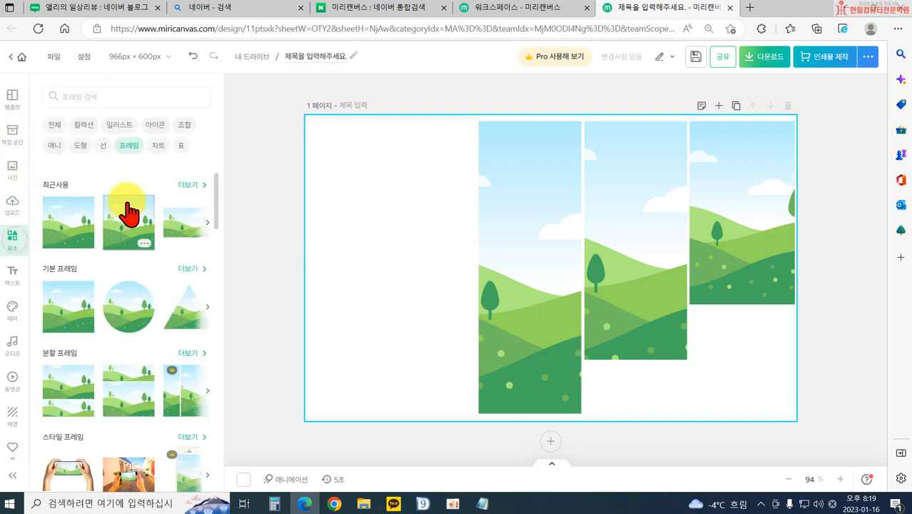
pyautogui.click(13, 187)
pyautogui.click(74, 97)
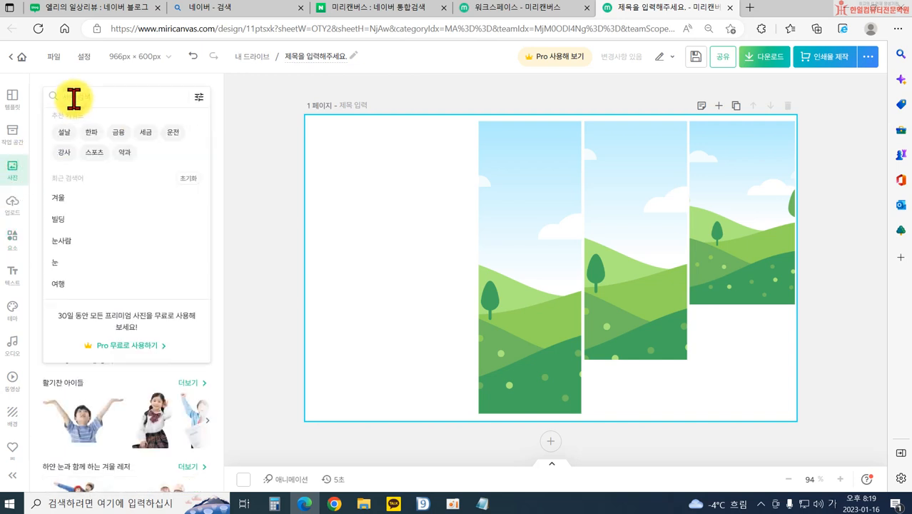
# Fill the three tall landscape frames on the page with the recently used city skyline photo
pyautogui.click(275, 189)
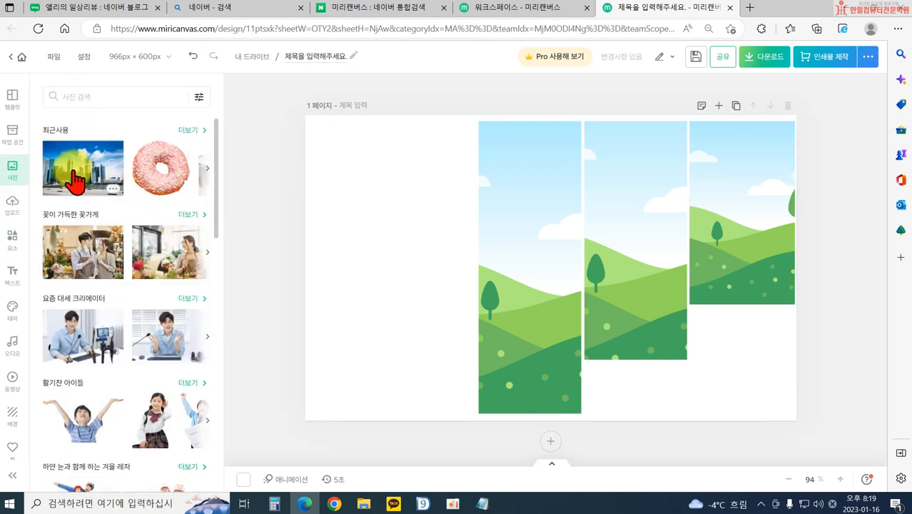
pyautogui.moveTo(100, 182); pyautogui.dragTo(533, 277)
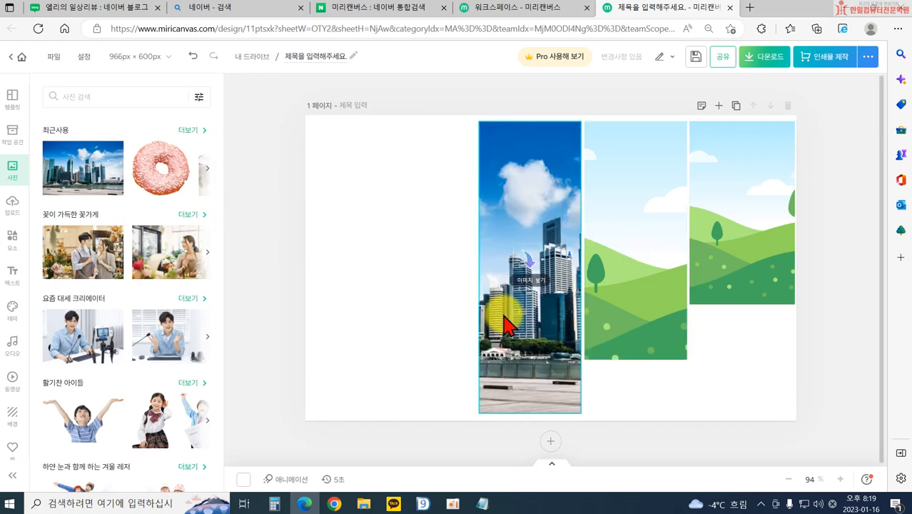
pyautogui.moveTo(61, 158); pyautogui.dragTo(635, 253)
pyautogui.moveTo(80, 191); pyautogui.dragTo(713, 256)
# Reposition the skyline photo inside the tallest frame to show the photo's left part, and apply the crop
pyautogui.click(545, 322)
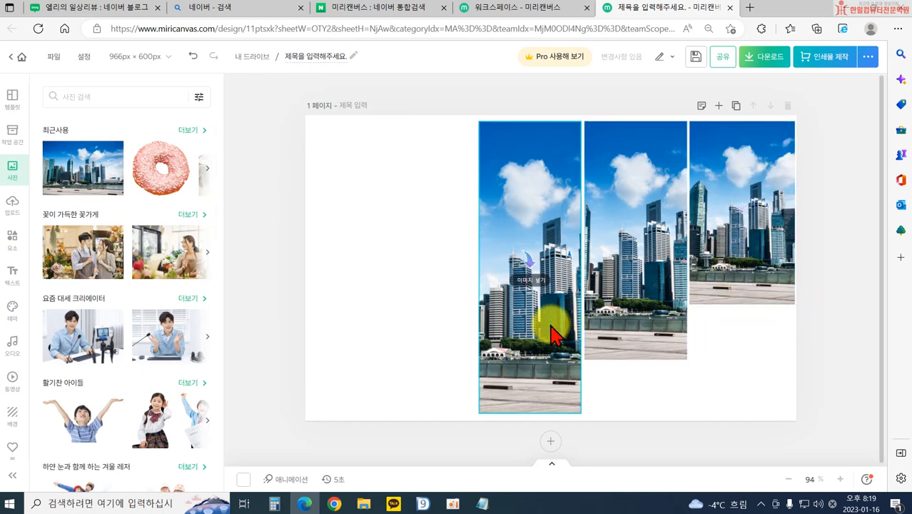
pyautogui.doubleClick(535, 321)
pyautogui.moveTo(503, 280); pyautogui.dragTo(683, 262)
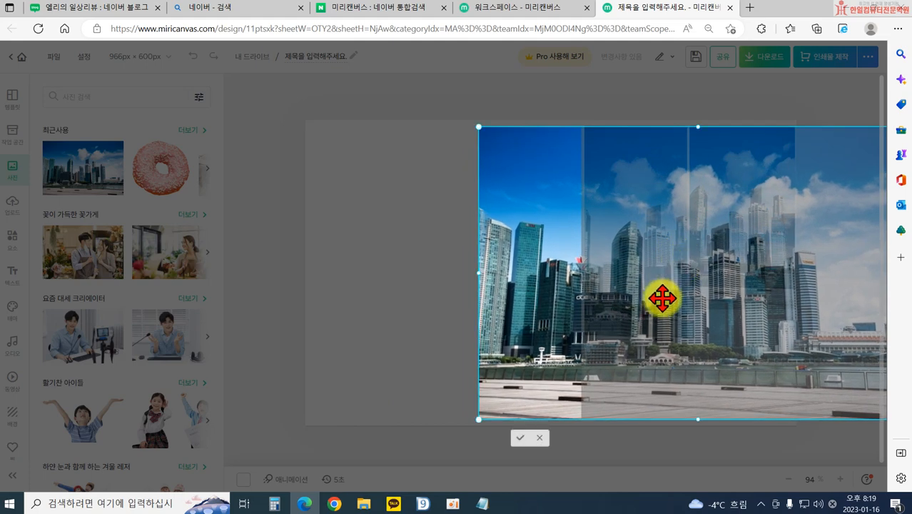
pyautogui.click(520, 438)
# Enlarge and shift the skyline photo inside the middle frame to continue the view from the tallest frame
pyautogui.click(638, 322)
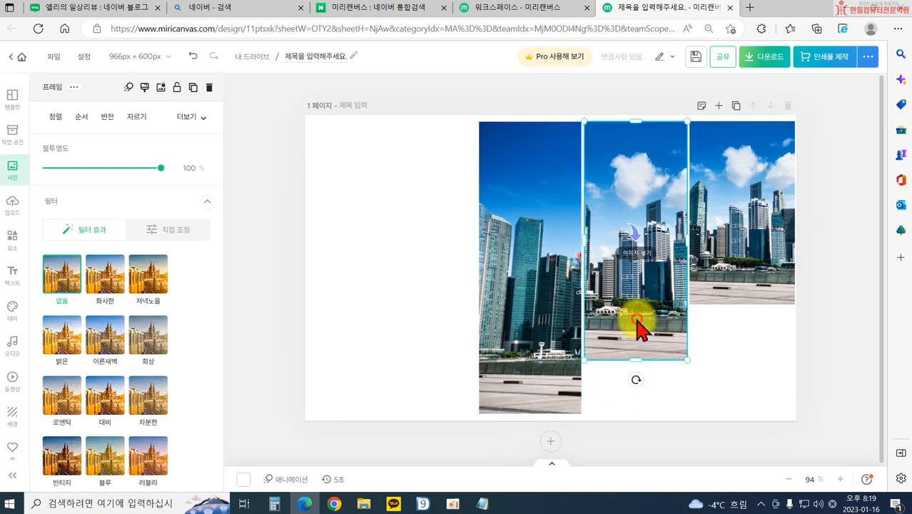
pyautogui.doubleClick(640, 322)
pyautogui.moveTo(817, 365); pyautogui.dragTo(884, 425)
pyautogui.moveTo(604, 291); pyautogui.dragTo(644, 286)
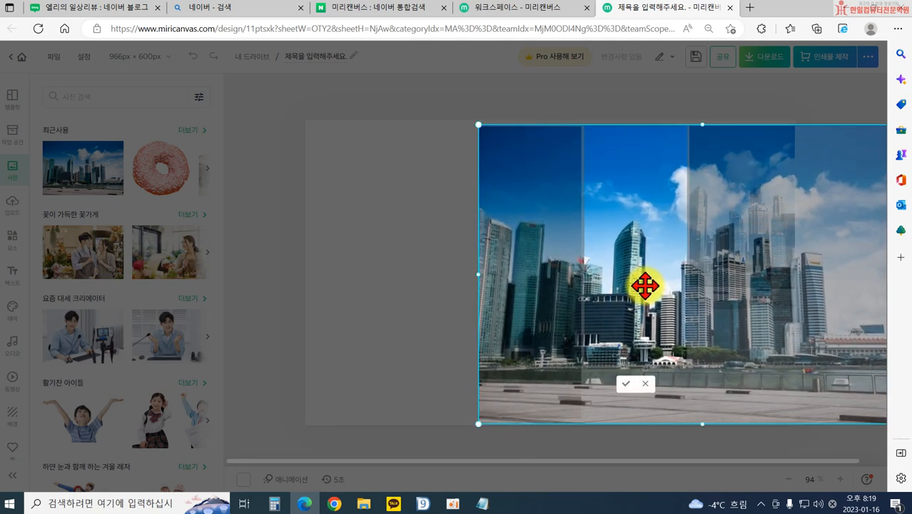
pyautogui.click(627, 385)
# Enlarge and reposition the skyline photo inside the shortest frame to continue the view from the middle frame
pyautogui.click(723, 265)
pyautogui.doubleClick(723, 264)
pyautogui.moveTo(606, 310); pyautogui.dragTo(460, 407)
pyautogui.moveTo(595, 287); pyautogui.dragTo(619, 291)
pyautogui.press('Return')
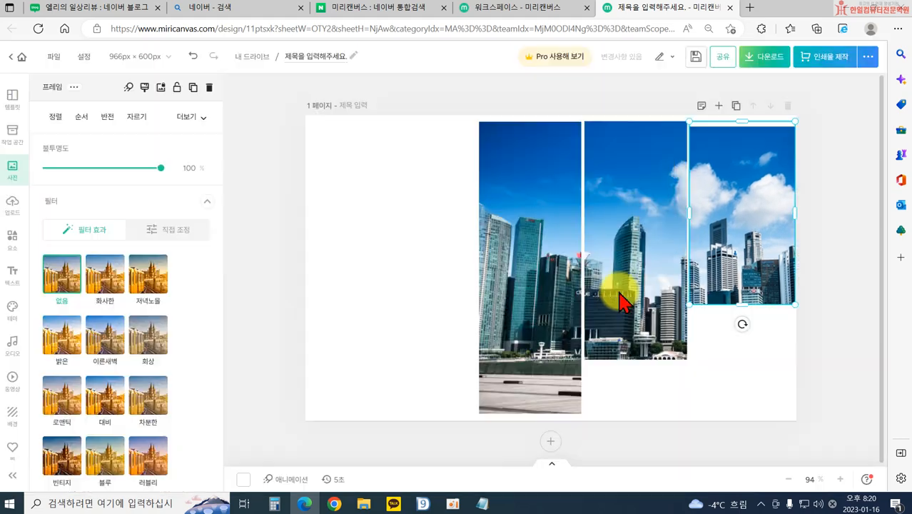
# Set the color tone (컬러톤) of the middle frame's photo to 53 in the manual adjustments
pyautogui.click(742, 325)
pyautogui.click(660, 346)
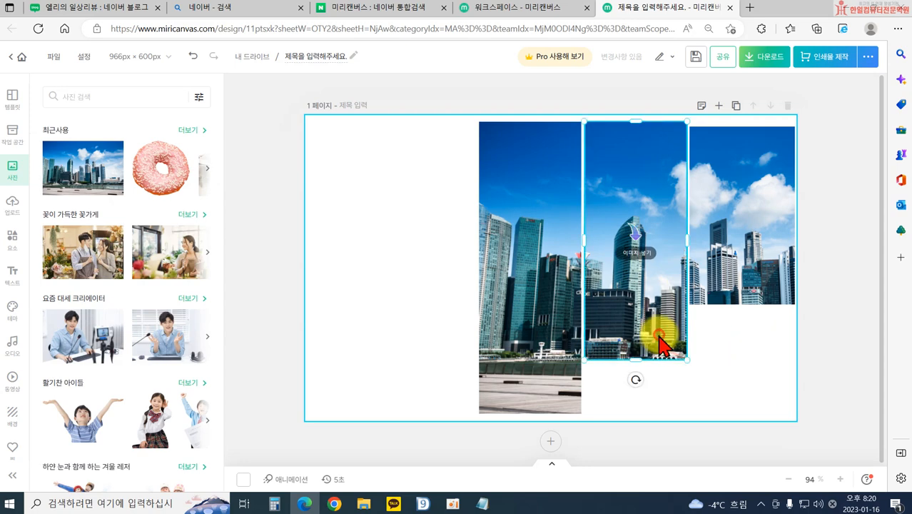
pyautogui.click(705, 332)
pyautogui.click(641, 314)
pyautogui.click(113, 300)
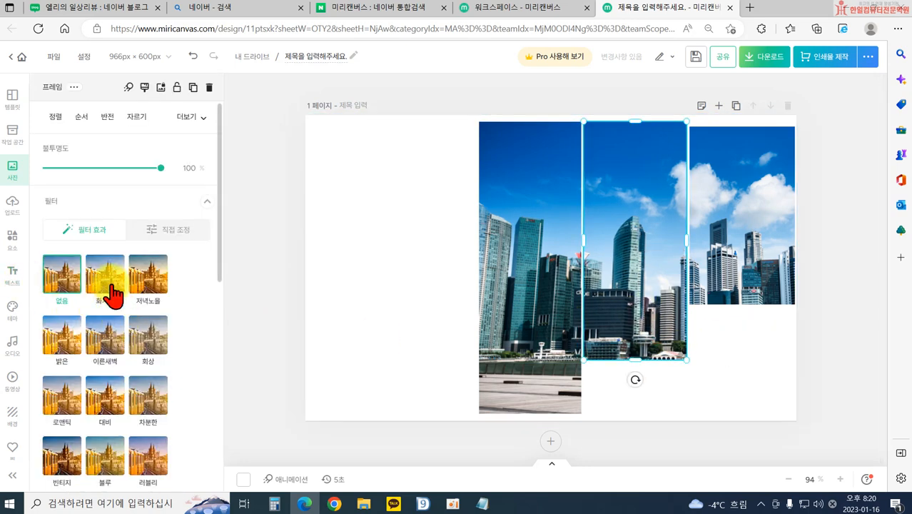
pyautogui.scroll(-5, 132, 337)
pyautogui.scroll(5, 117, 321)
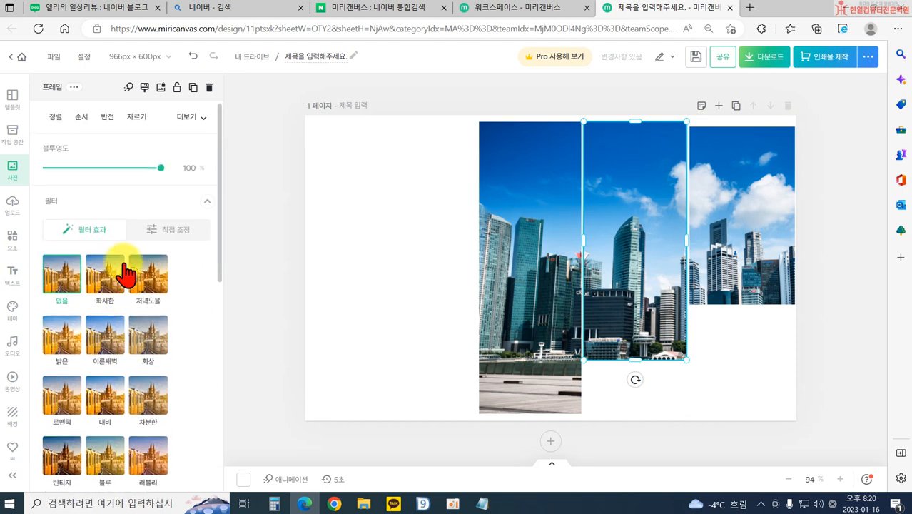
pyautogui.click(165, 230)
pyautogui.scroll(-3, 129, 342)
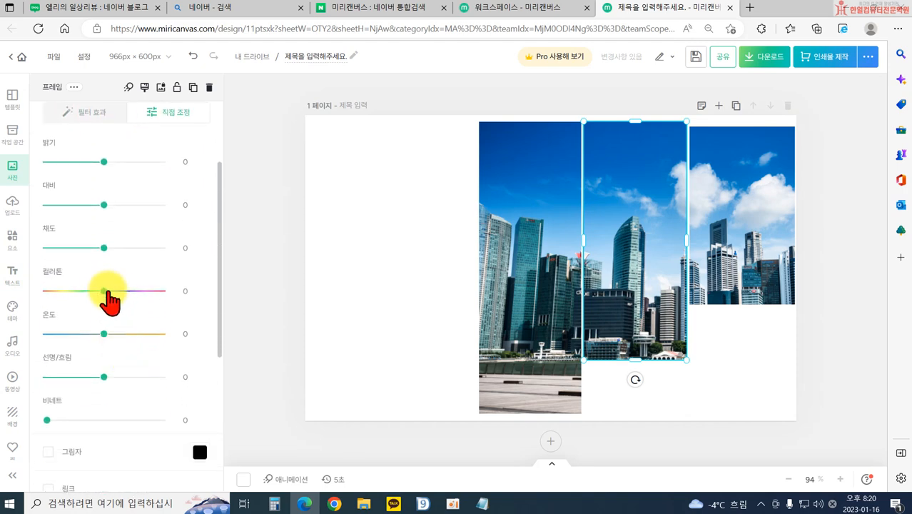
pyautogui.moveTo(105, 291); pyautogui.dragTo(116, 292)
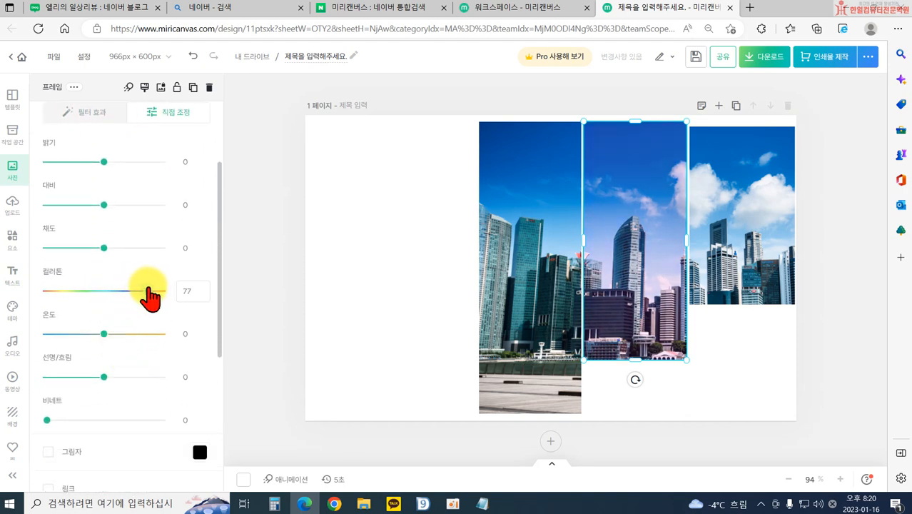
pyautogui.moveTo(140, 290)
pyautogui.mouseDown()
pyautogui.moveTo(50, 291)
pyautogui.moveTo(136, 291)
pyautogui.mouseUp()
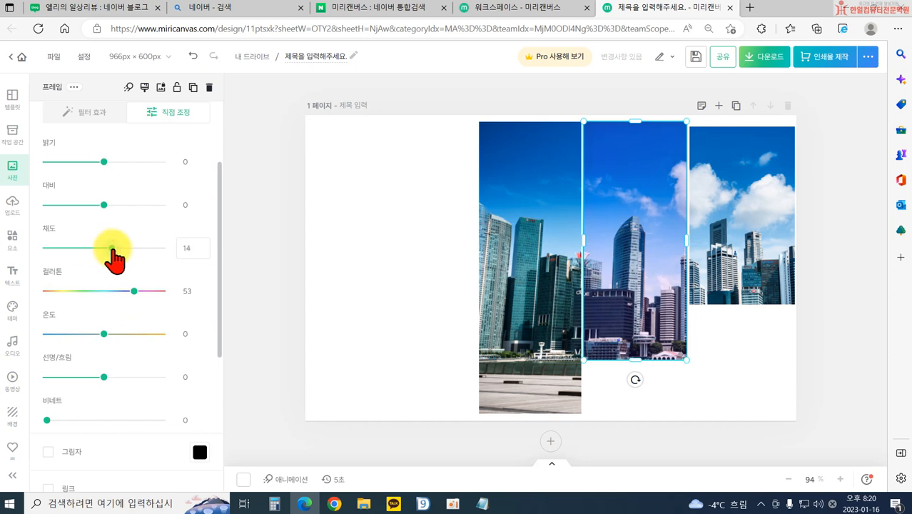
# Set the middle photo's saturation (채도) to -9 and reset its color tone to 0
pyautogui.moveTo(102, 249); pyautogui.dragTo(99, 248)
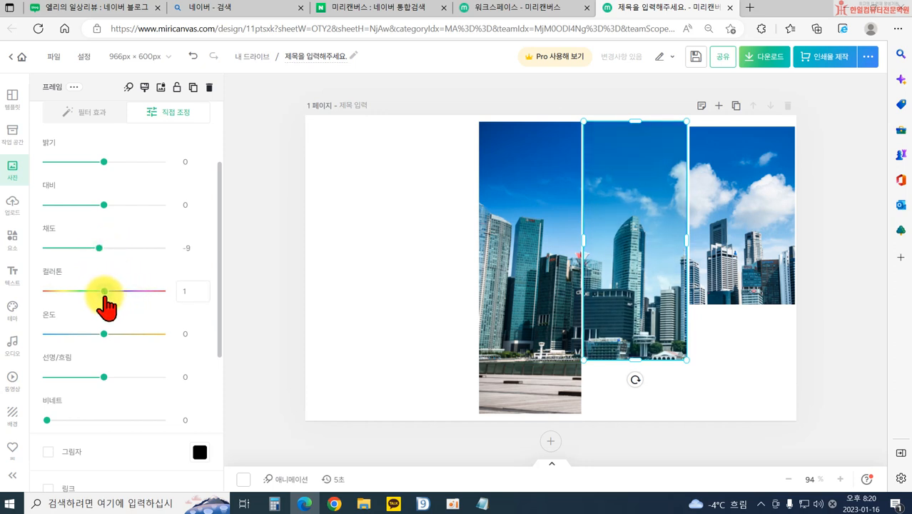
pyautogui.moveTo(104, 294); pyautogui.dragTo(106, 291)
pyautogui.click(185, 292)
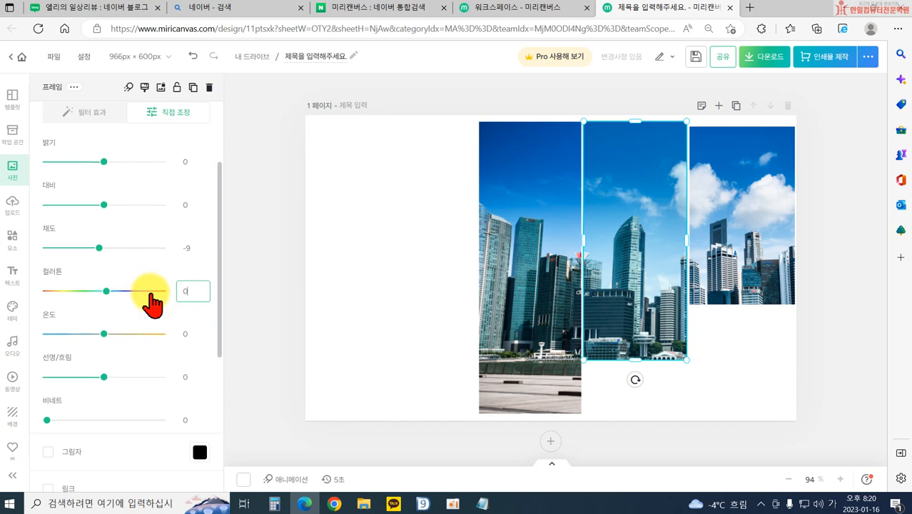
# Set the middle frame's opacity to 50% and lower the shortest frame's opacity as well
pyautogui.scroll(2, 148, 271)
pyautogui.moveTo(160, 168); pyautogui.dragTo(95, 169)
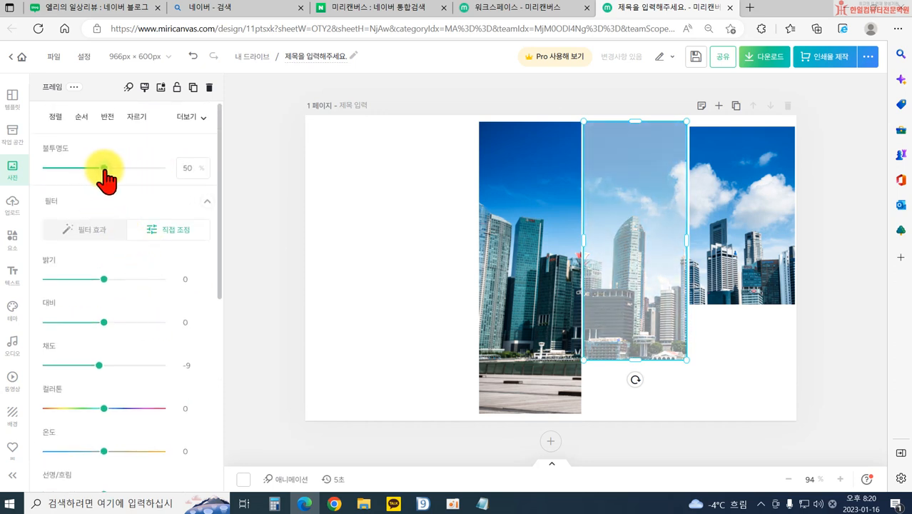
pyautogui.click(716, 179)
pyautogui.moveTo(164, 169); pyautogui.dragTo(79, 168)
pyautogui.click(372, 292)
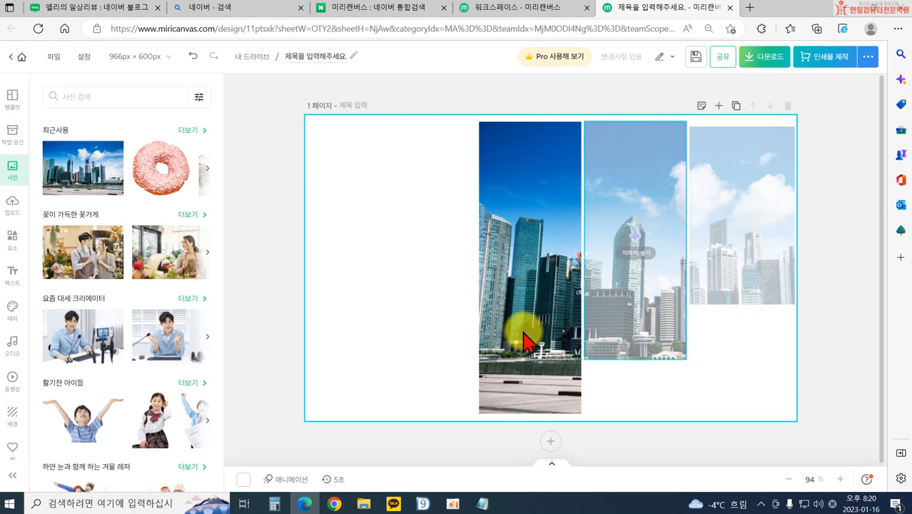
# Delete the skyline photos from all three frames, keeping the empty frames
pyautogui.click(512, 312)
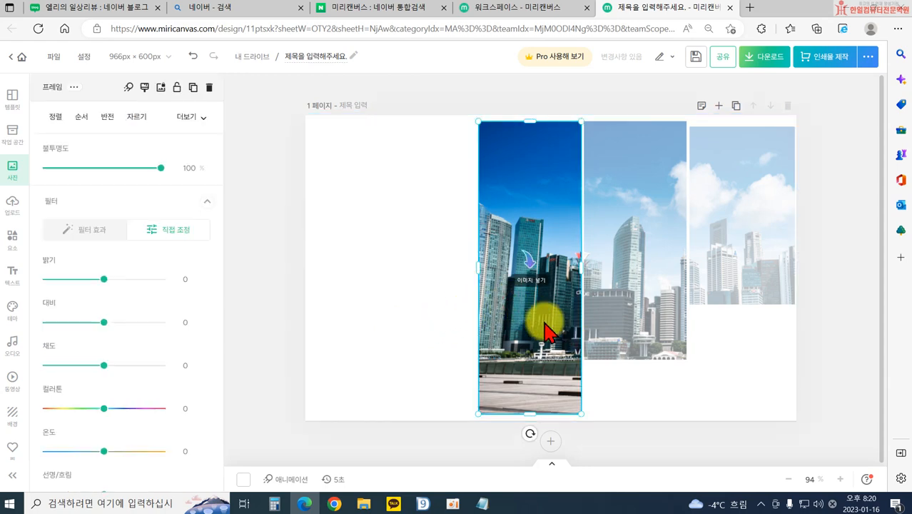
pyautogui.press('Delete')
pyautogui.click(629, 312)
pyautogui.press('Delete')
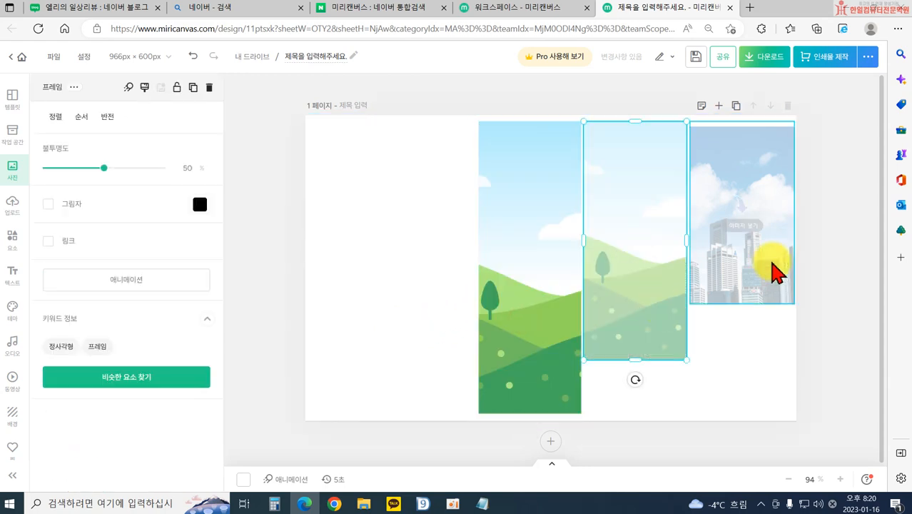
pyautogui.click(772, 262)
pyautogui.press('Delete')
# Shorten the middle frame from its upper edge and move it beneath the rightmost frame
pyautogui.click(538, 341)
pyautogui.click(530, 280)
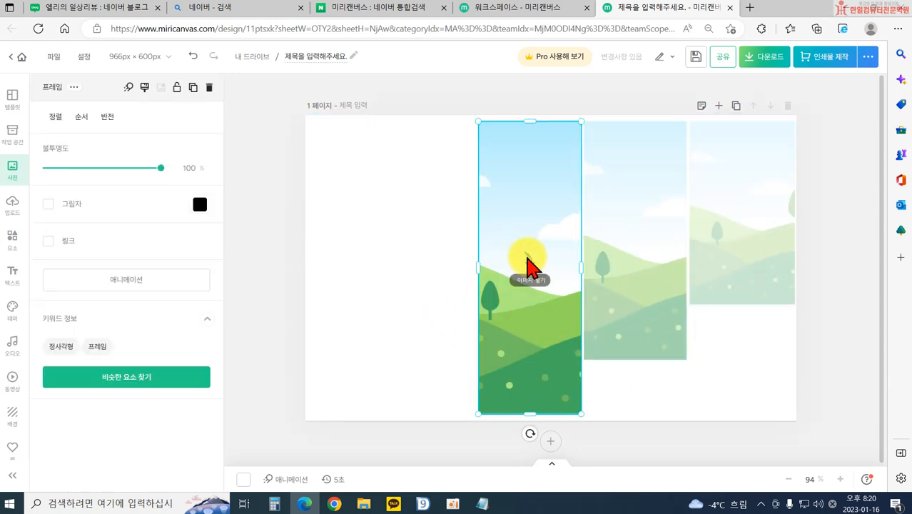
pyautogui.click(615, 278)
pyautogui.click(625, 314)
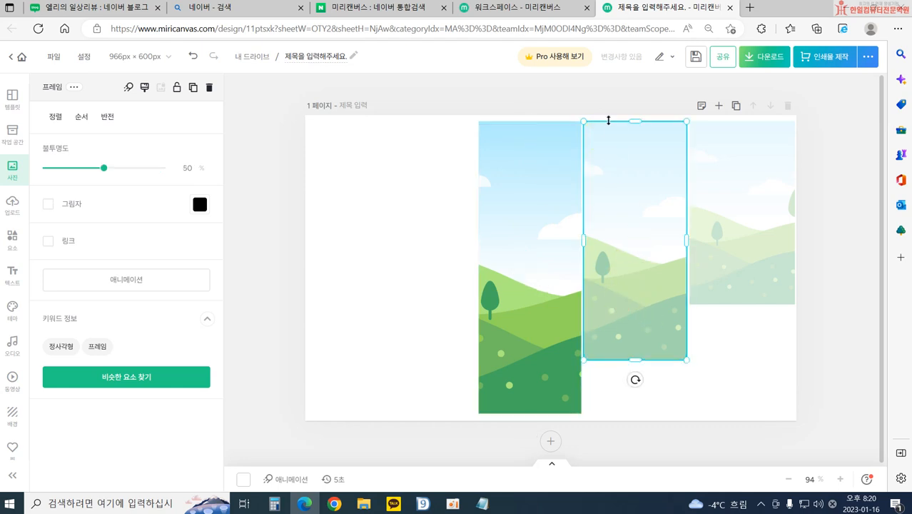
pyautogui.moveTo(633, 124); pyautogui.dragTo(611, 261)
pyautogui.moveTo(639, 309); pyautogui.dragTo(597, 349)
# Set the opacity of both faded frames to 100%
pyautogui.moveTo(104, 168); pyautogui.dragTo(157, 188)
pyautogui.click(723, 216)
pyautogui.moveTo(81, 167); pyautogui.dragTo(211, 179)
# Stretch the upper-right frame wider and taller so it meets the page's top and right edges
pyautogui.moveTo(689, 213); pyautogui.dragTo(668, 214)
pyautogui.moveTo(736, 123); pyautogui.dragTo(736, 125)
pyautogui.click(730, 289)
pyautogui.moveTo(728, 303); pyautogui.dragTo(731, 317)
pyautogui.click(719, 171)
pyautogui.moveTo(729, 126); pyautogui.dragTo(729, 115)
pyautogui.click(732, 150)
pyautogui.moveTo(794, 208); pyautogui.dragTo(796, 207)
# Stretch the small frame below it to the page's right and bottom edges
pyautogui.click(692, 241)
pyautogui.moveTo(690, 371); pyautogui.dragTo(689, 371)
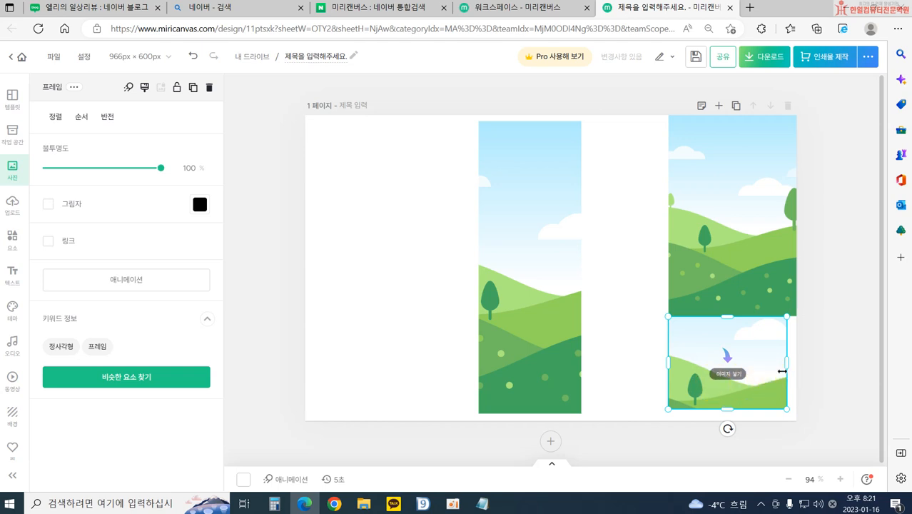
pyautogui.moveTo(784, 365); pyautogui.dragTo(797, 365)
pyautogui.moveTo(727, 410); pyautogui.dragTo(717, 417)
# Place the tall frame against the two right-hand frames and enlarge it to the full page height
pyautogui.moveTo(546, 253); pyautogui.dragTo(667, 269)
pyautogui.moveTo(476, 261); pyautogui.dragTo(478, 262)
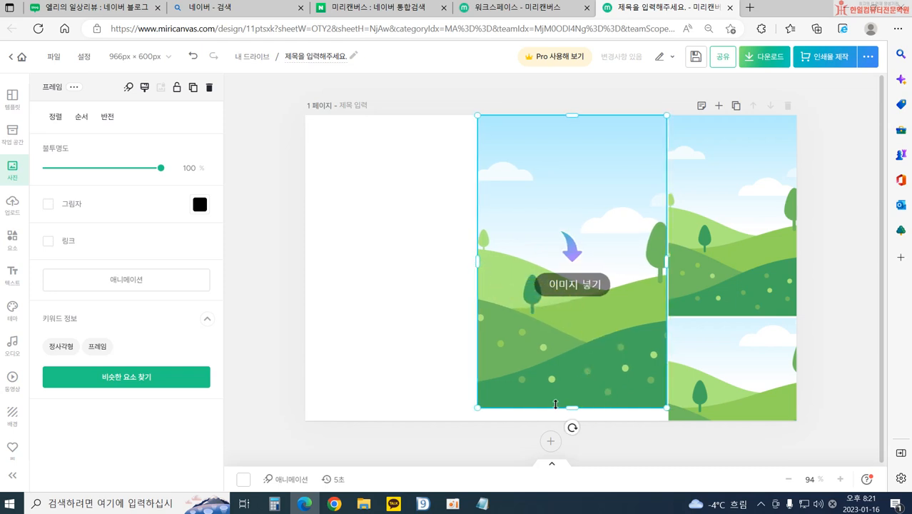
pyautogui.moveTo(561, 406); pyautogui.dragTo(561, 420)
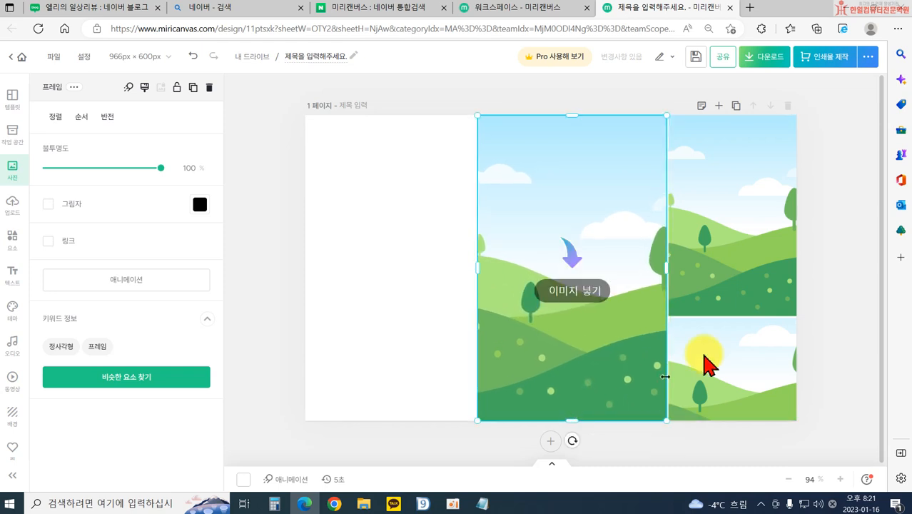
pyautogui.click(817, 274)
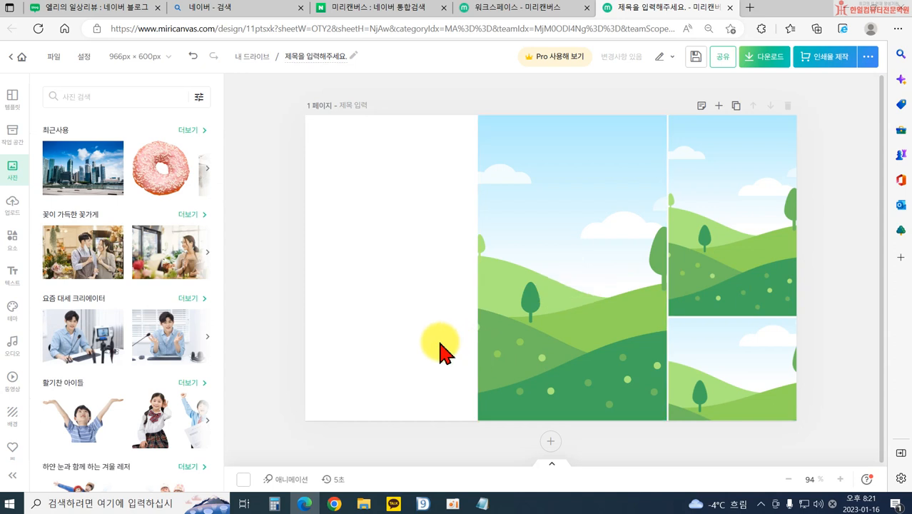
# Lower the top edges of the upper-right frame and the large frame equally, leaving a blank strip along the page's top
pyautogui.click(606, 206)
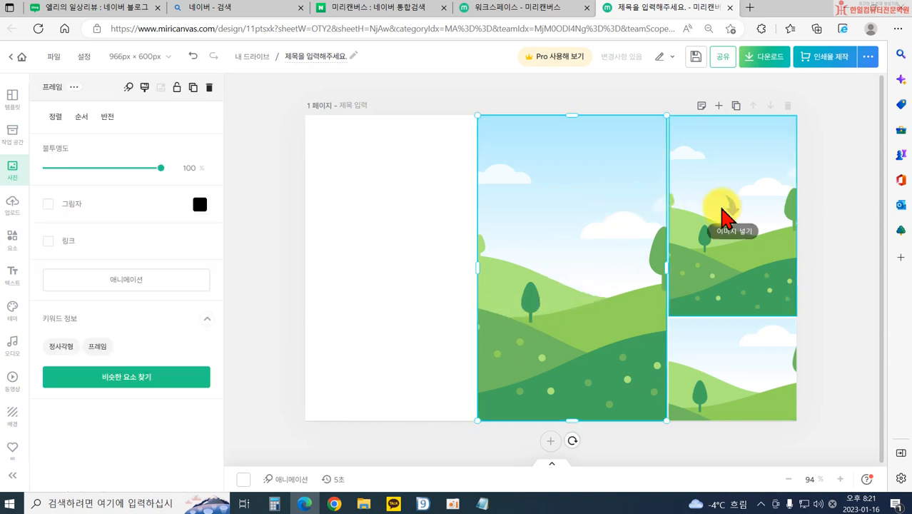
pyautogui.click(722, 214)
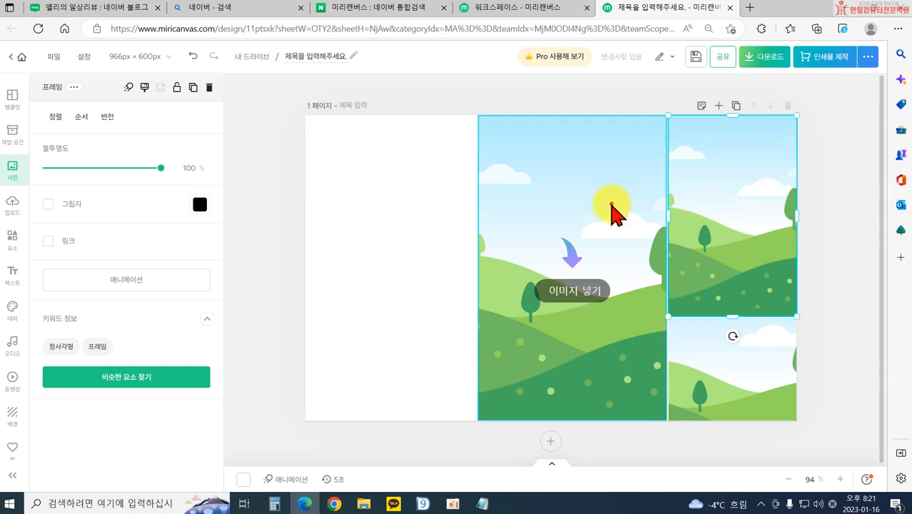
pyautogui.keyDown('shift'); pyautogui.click(614, 200); pyautogui.keyUp('shift')
pyautogui.click(825, 163)
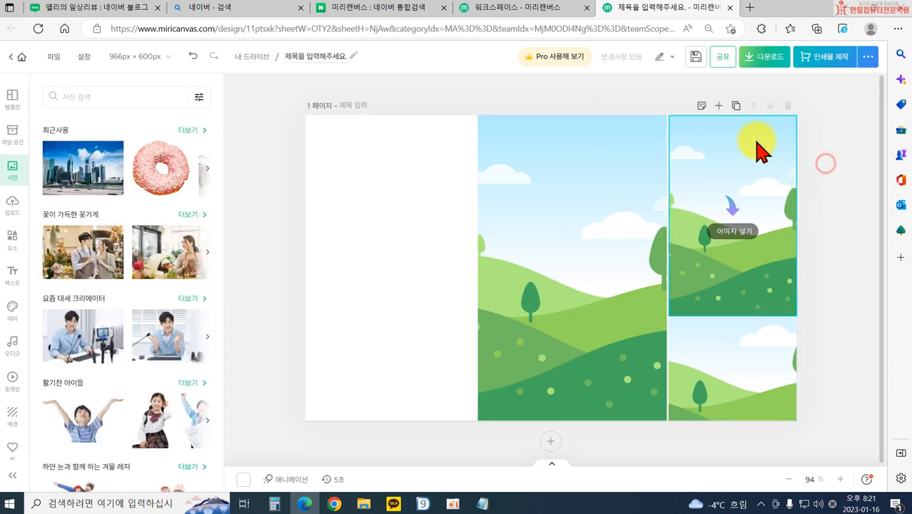
pyautogui.click(757, 153)
pyautogui.moveTo(732, 116); pyautogui.dragTo(731, 137)
pyautogui.click(590, 159)
pyautogui.moveTo(575, 115); pyautogui.dragTo(573, 137)
pyautogui.click(826, 232)
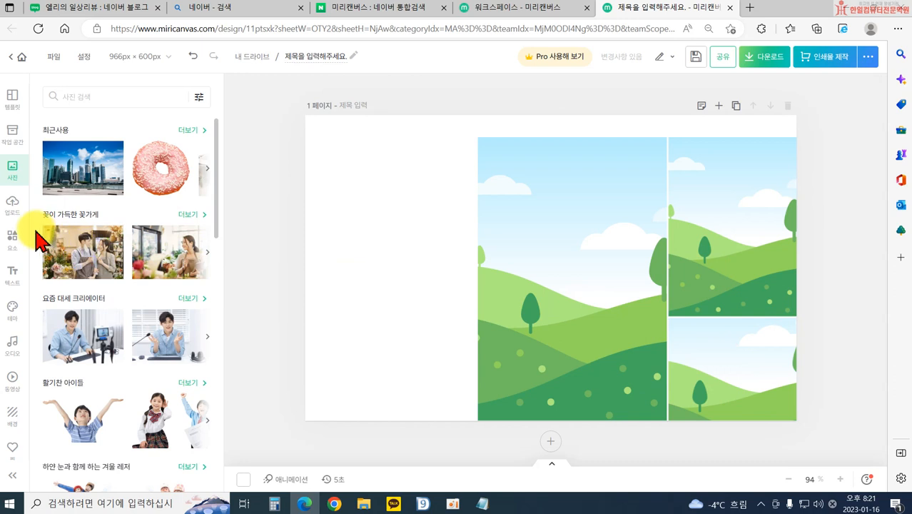
# Clear the search among the uploaded images and put the potted-plant figures photo into the bottom-right frame
pyautogui.click(14, 244)
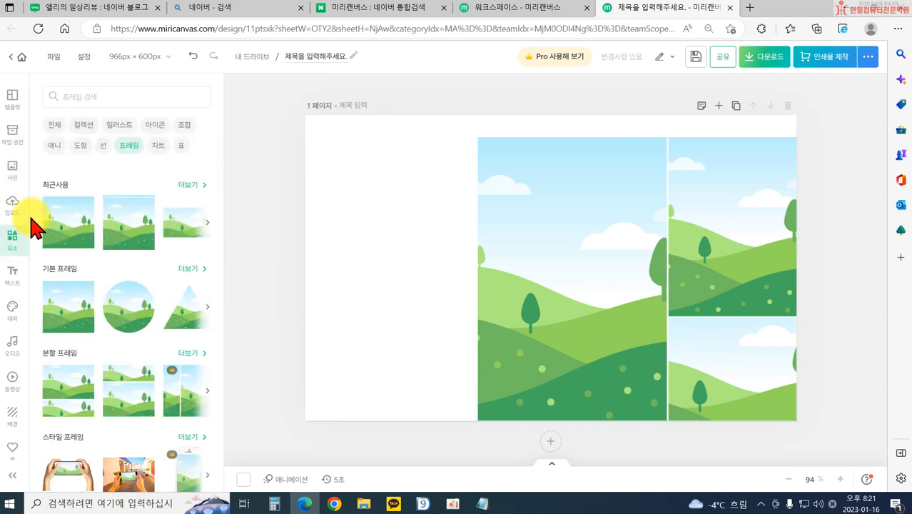
pyautogui.click(17, 209)
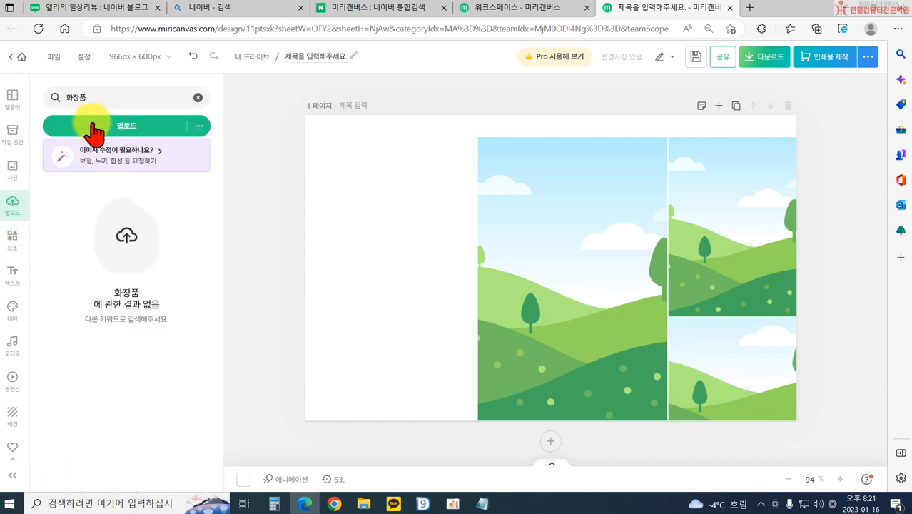
pyautogui.click(198, 97)
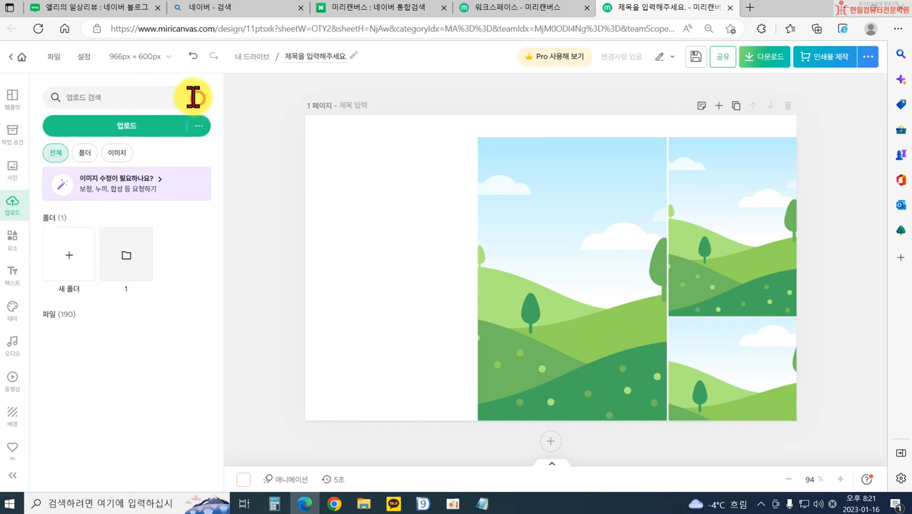
pyautogui.scroll(-5, 112, 300)
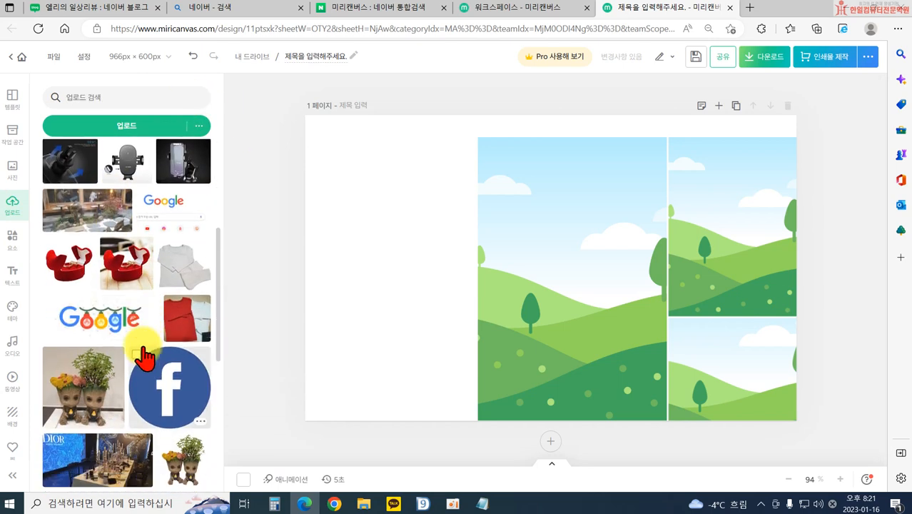
pyautogui.moveTo(91, 371); pyautogui.dragTo(728, 378)
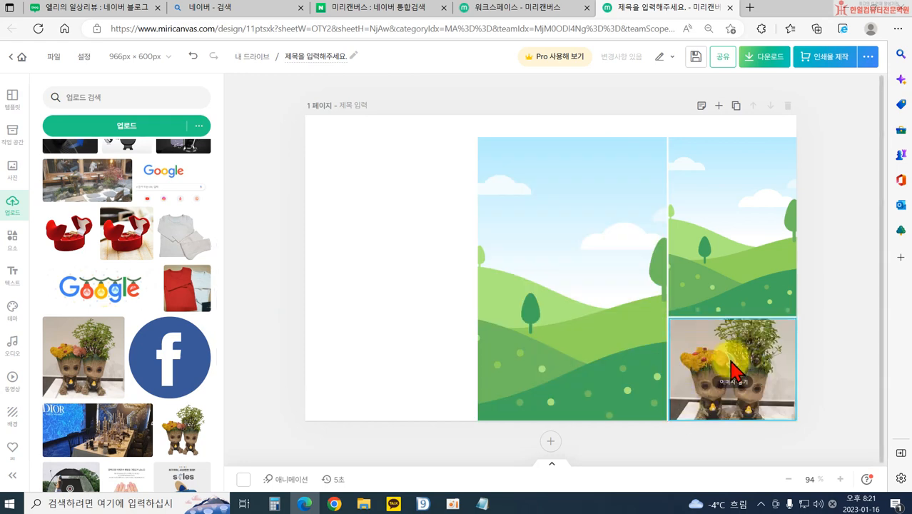
# Adjust the potted-plant photo's crop inside the bottom-right frame and apply it
pyautogui.doubleClick(728, 378)
pyautogui.moveTo(759, 316); pyautogui.dragTo(757, 364)
pyautogui.click(825, 350)
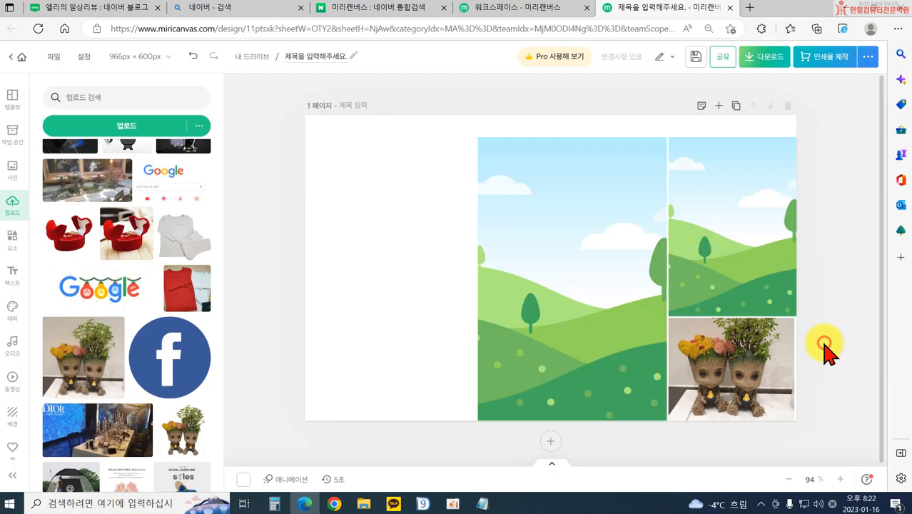
# Fill the large frame with the candlelit table photo from the uploads and delete the stray image on the page
pyautogui.scroll(-3, 118, 385)
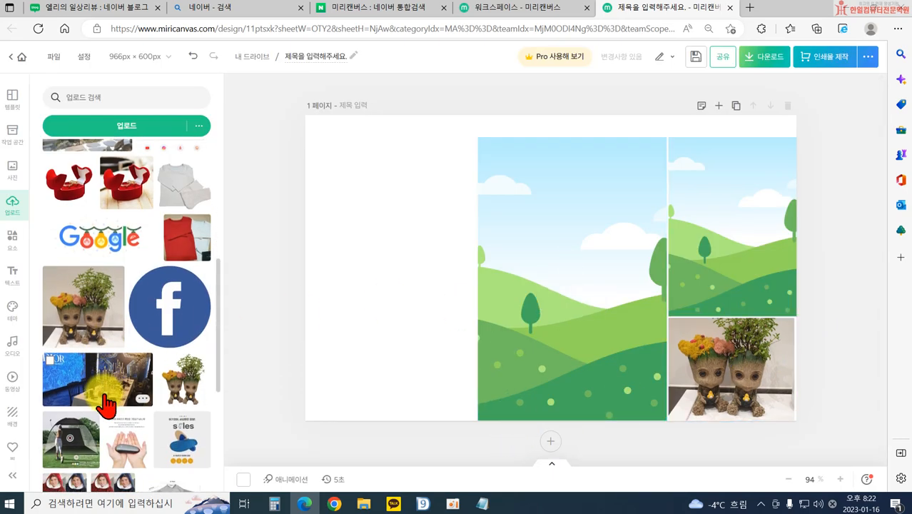
pyautogui.moveTo(93, 339); pyautogui.dragTo(589, 335)
pyautogui.moveTo(458, 305); pyautogui.dragTo(340, 314)
pyautogui.press('Delete')
# Put the selfie with the pink cartoon-wall background from the uploads into the upper-right frame
pyautogui.scroll(-5, 142, 343)
pyautogui.scroll(-3, 128, 421)
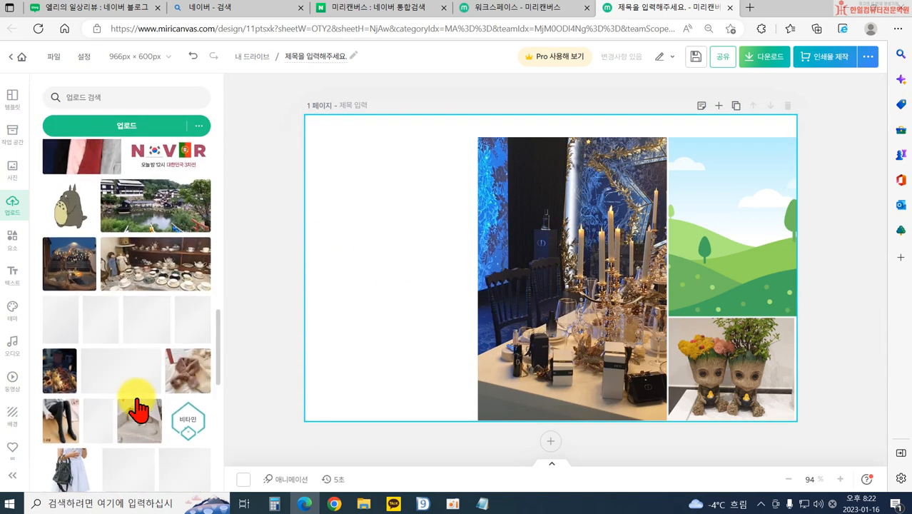
pyautogui.scroll(-2, 129, 336)
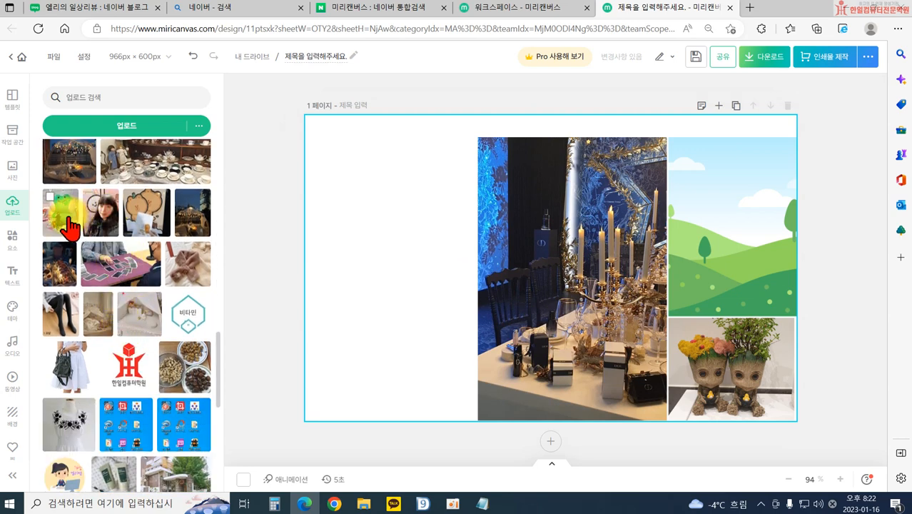
pyautogui.moveTo(393, 215); pyautogui.dragTo(757, 241)
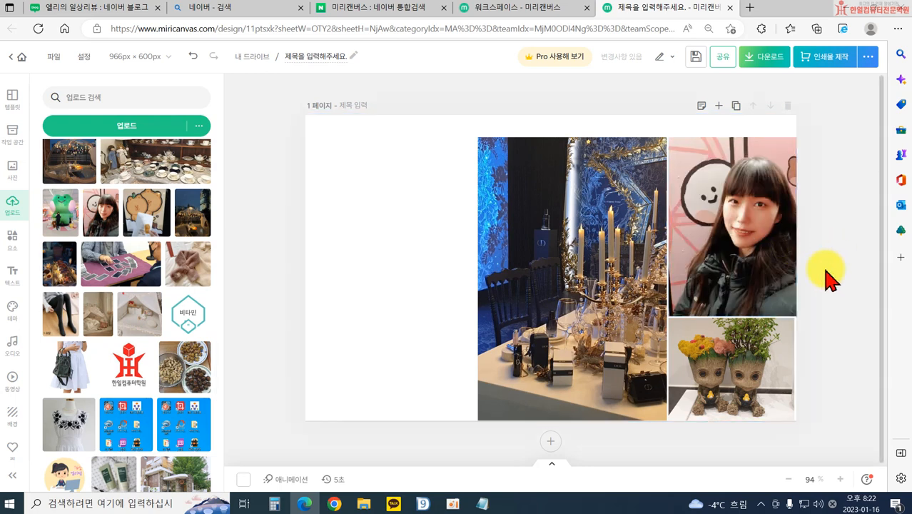
# Find the portrait of the woman in a white fluffy hat among the uploads and put it into the bottom-right frame
pyautogui.scroll(-10, 169, 303)
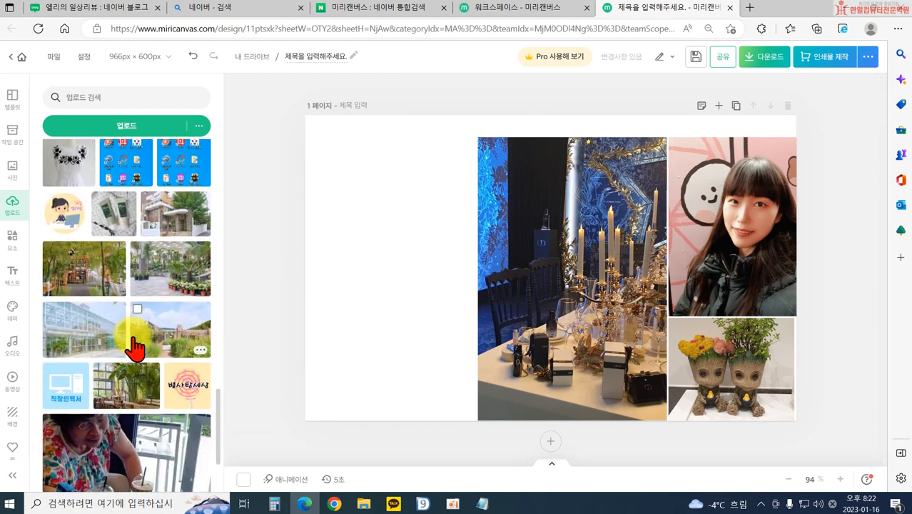
pyautogui.scroll(-10, 162, 378)
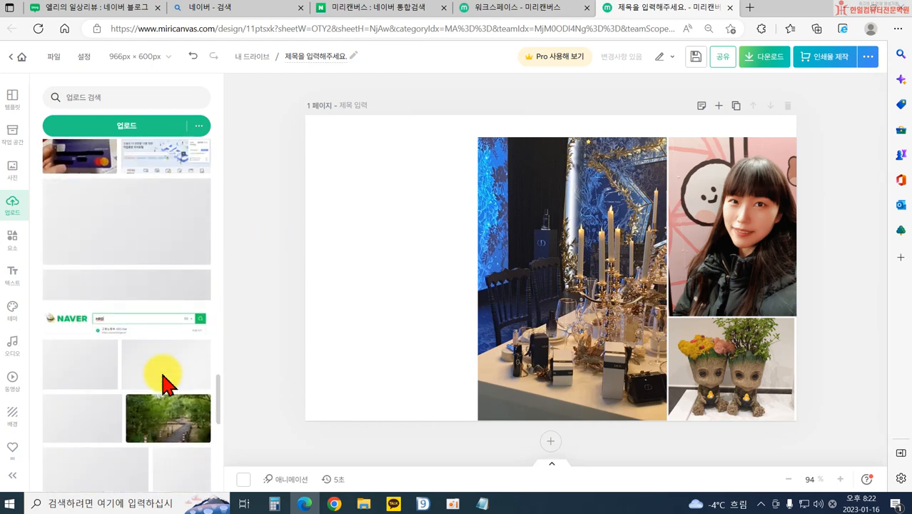
pyautogui.scroll(-10, 169, 386)
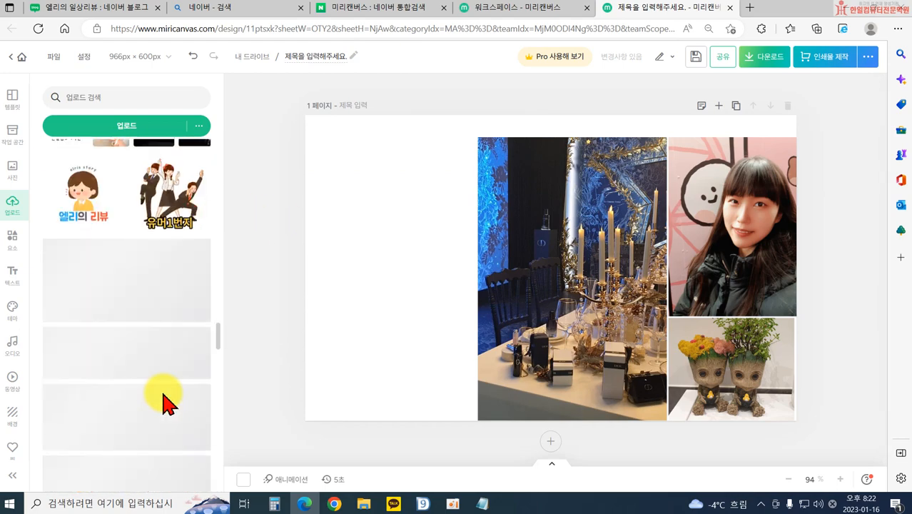
pyautogui.scroll(-10, 165, 405)
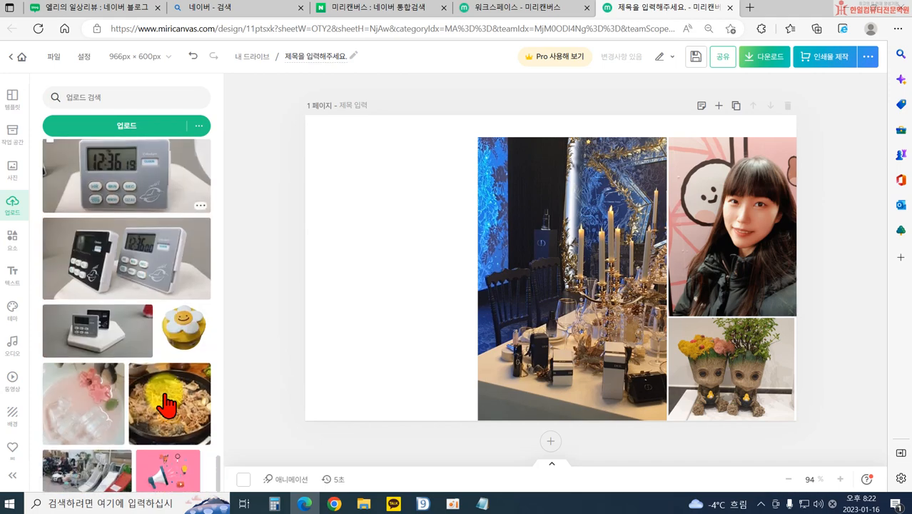
pyautogui.scroll(-10, 166, 405)
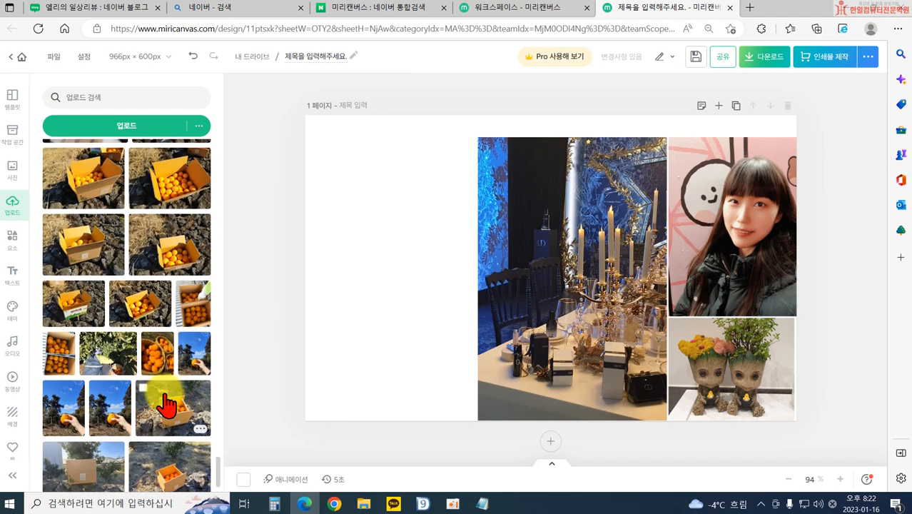
pyautogui.scroll(-10, 166, 405)
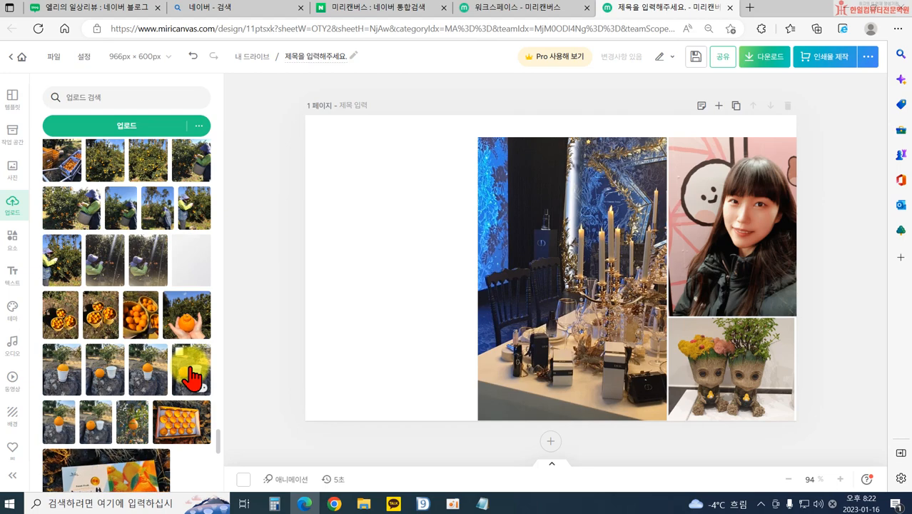
pyautogui.scroll(-1, 189, 368)
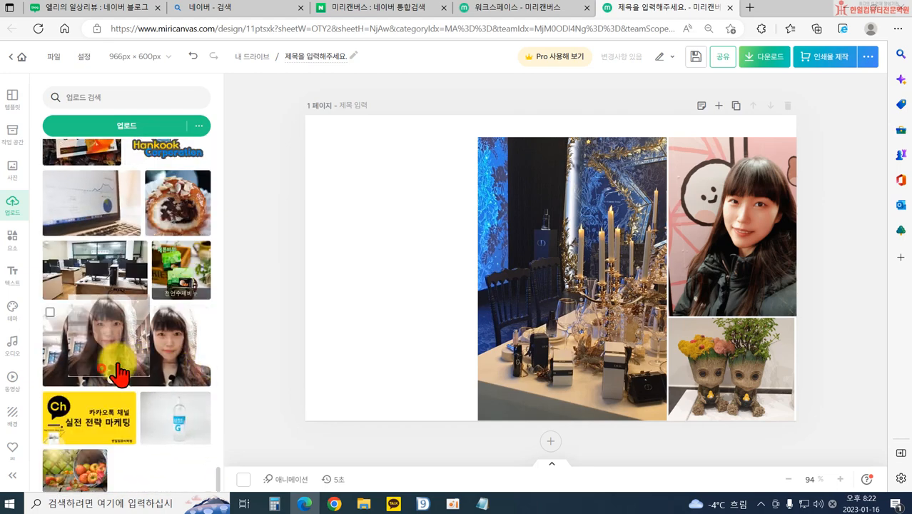
pyautogui.moveTo(108, 369); pyautogui.dragTo(733, 259)
# Find the giant green frog photo among the uploads and use it to replace the large frame's picture
pyautogui.scroll(5, 143, 230)
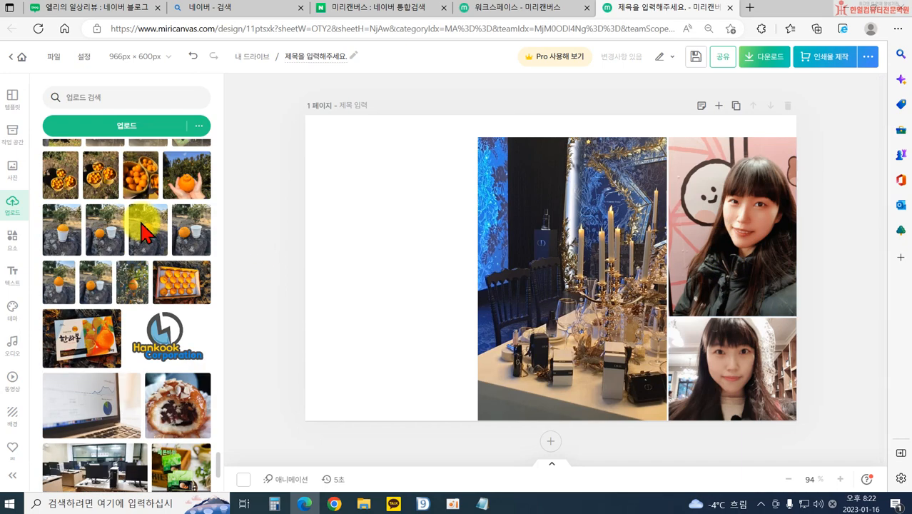
pyautogui.scroll(15, 179, 367)
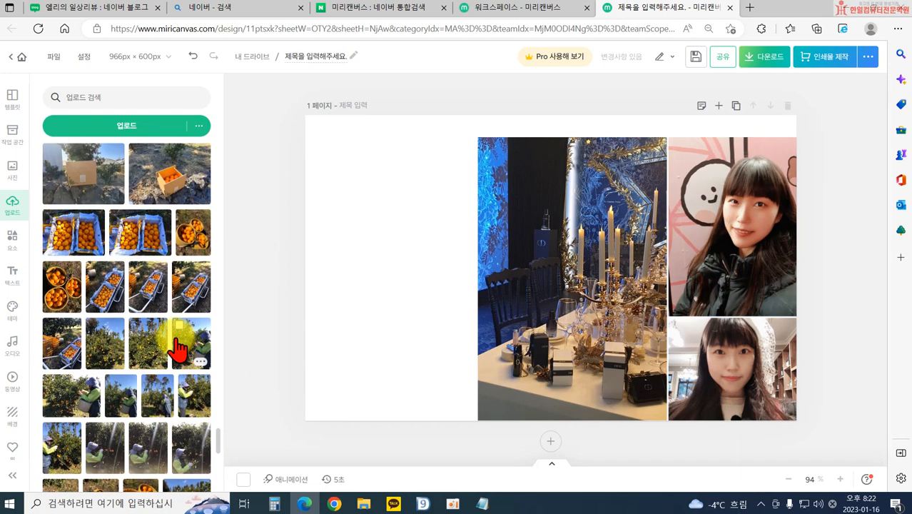
pyautogui.scroll(10, 184, 330)
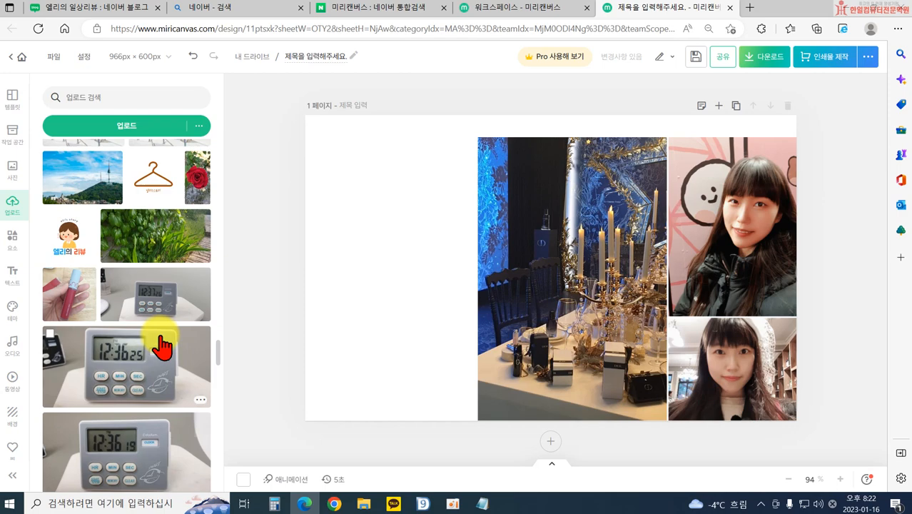
pyautogui.scroll(10, 160, 293)
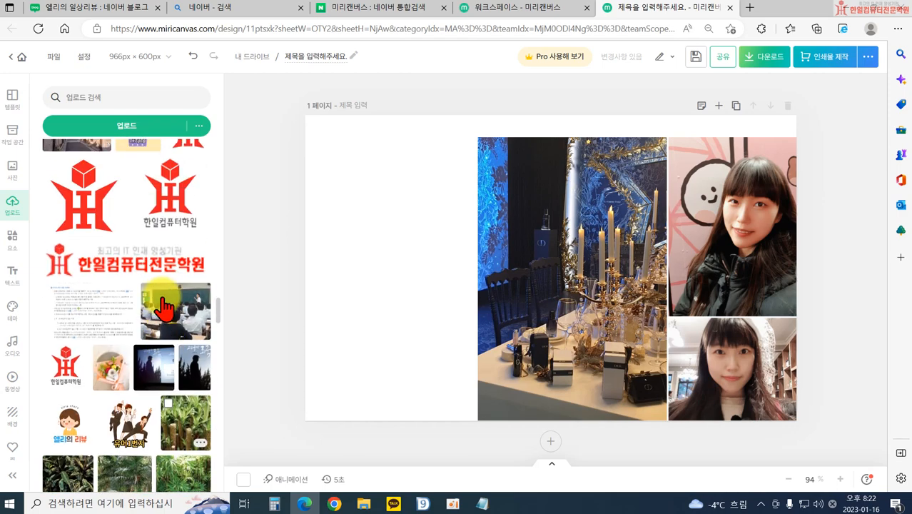
pyautogui.scroll(10, 152, 314)
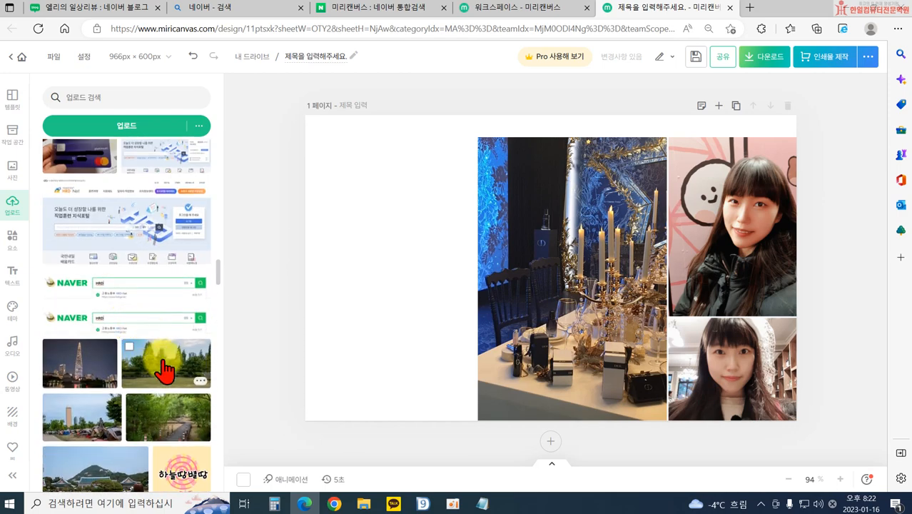
pyautogui.scroll(10, 143, 350)
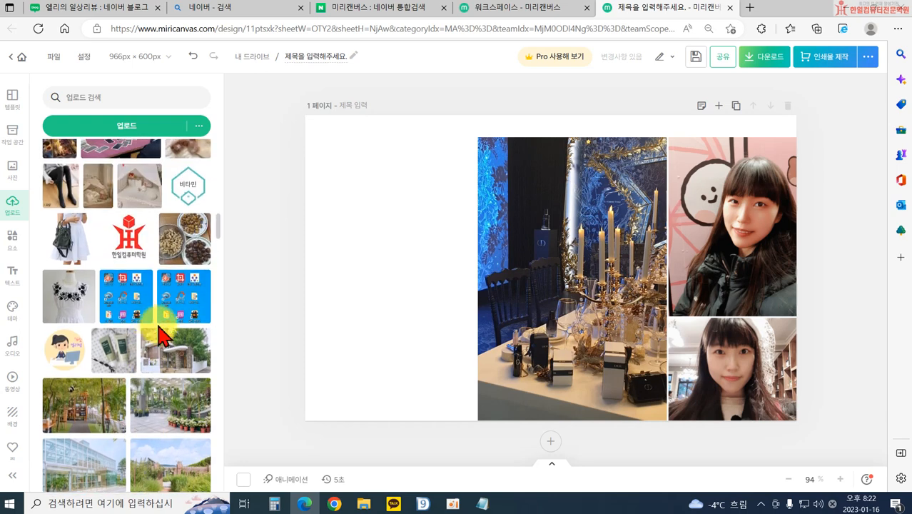
pyautogui.scroll(4, 122, 371)
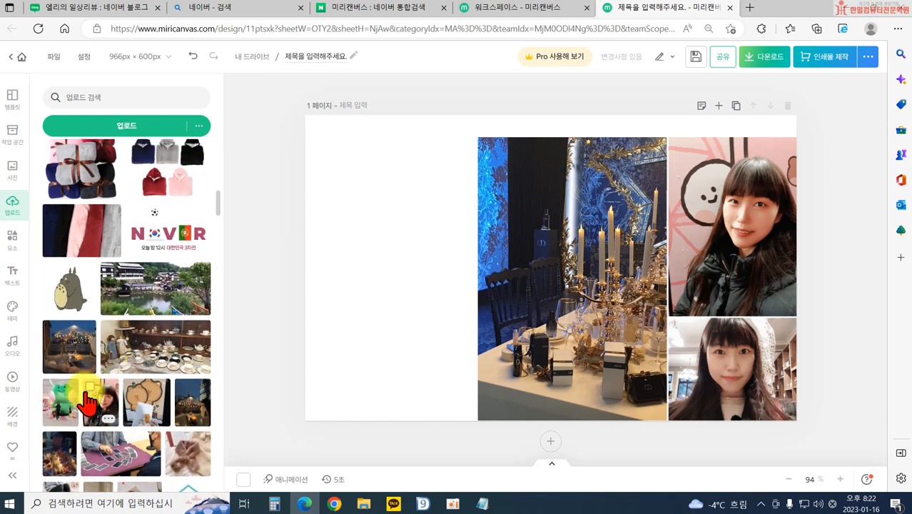
pyautogui.moveTo(64, 408); pyautogui.dragTo(171, 309)
# Put the candlelit table photo into the upper-right frame and the potted-plant figures photo into the bottom-right frame
pyautogui.scroll(9, 129, 286)
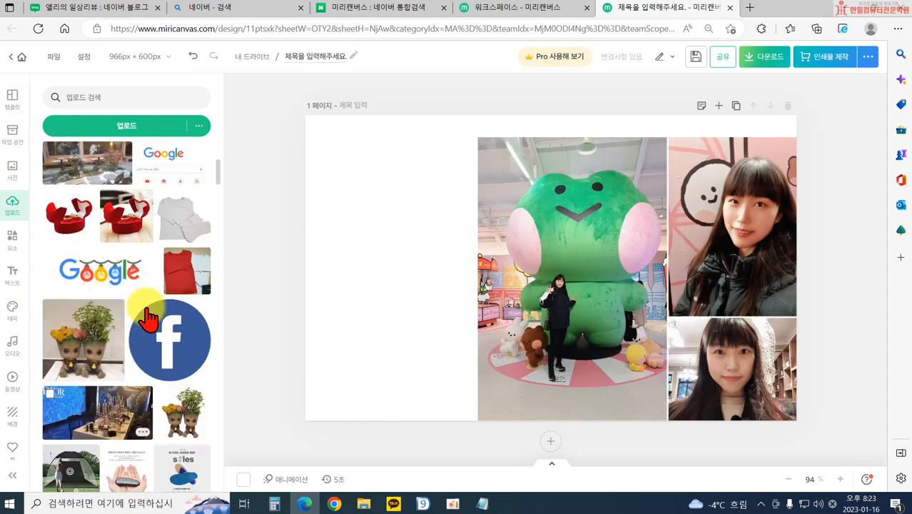
pyautogui.scroll(-2, 125, 321)
pyautogui.scroll(-1, 115, 337)
pyautogui.moveTo(55, 305); pyautogui.dragTo(742, 258)
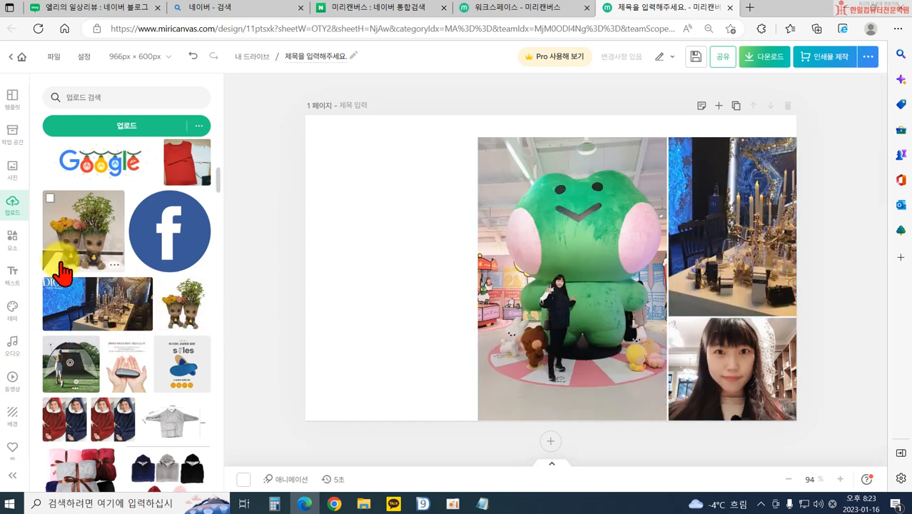
pyautogui.moveTo(93, 242); pyautogui.dragTo(739, 396)
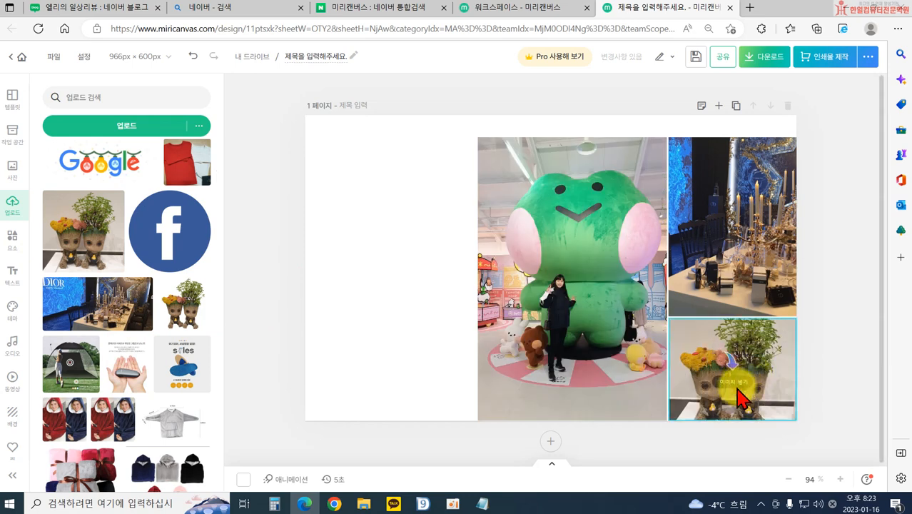
# Resize the potted-plant photo inside the bottom-right frame to about 245 × 245 px, reposition it over the frame and apply the crop
pyautogui.click(700, 382)
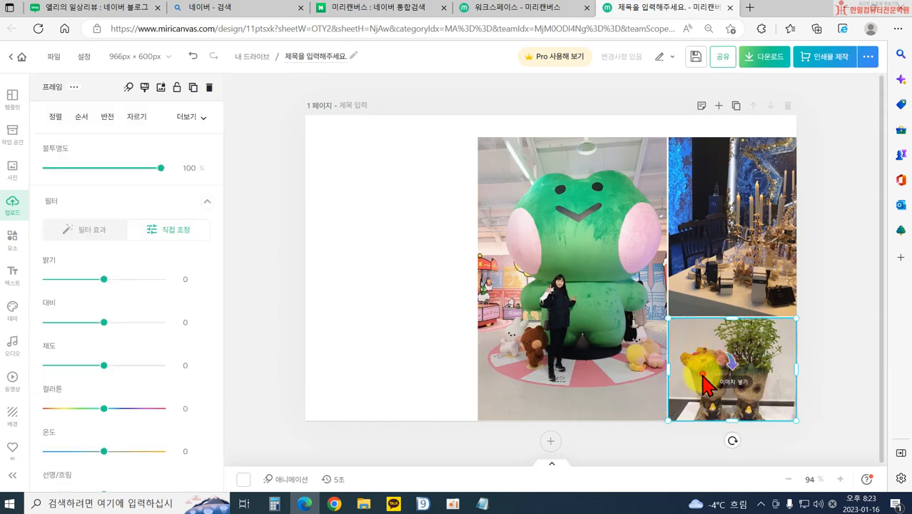
pyautogui.doubleClick(703, 384)
pyautogui.moveTo(670, 437); pyautogui.dragTo(671, 432)
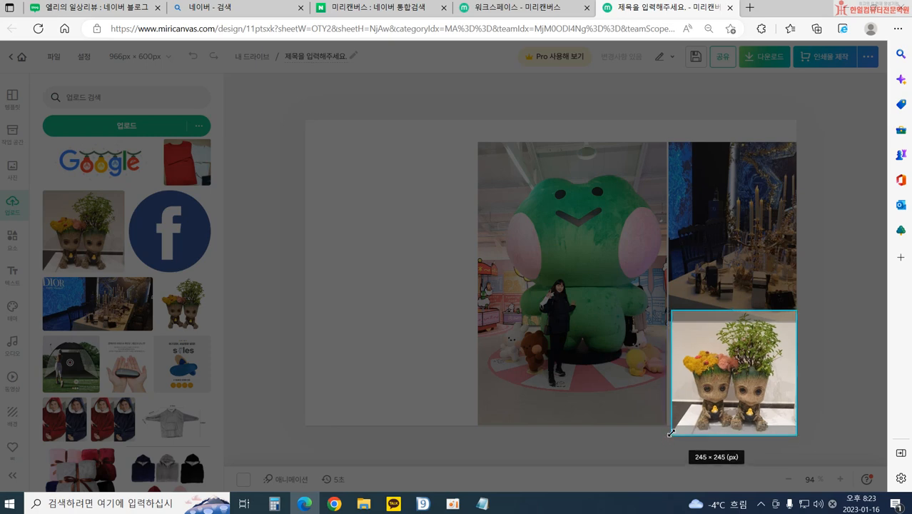
pyautogui.moveTo(681, 389); pyautogui.dragTo(678, 379)
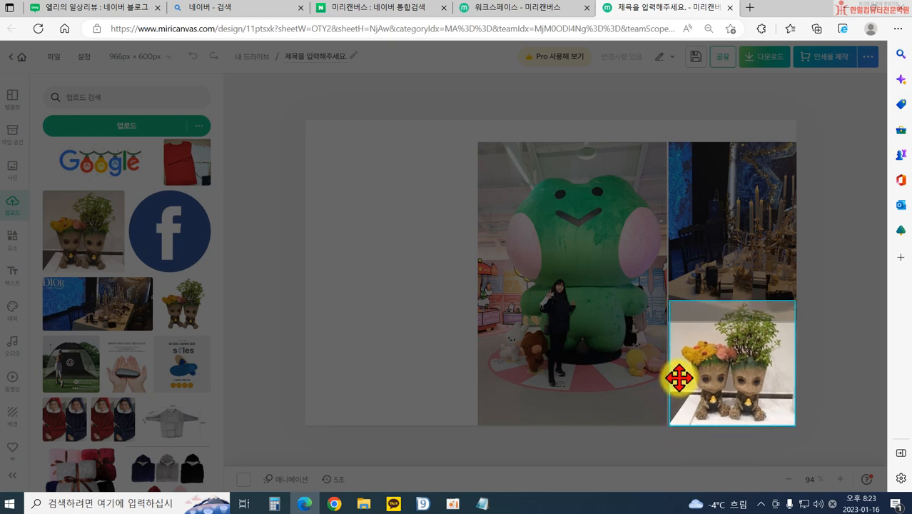
pyautogui.click(830, 361)
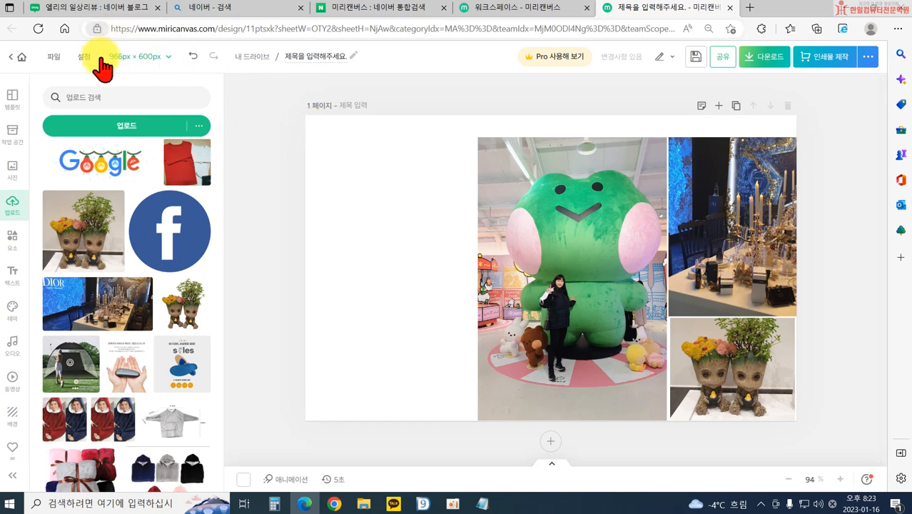
# Raise the large frame's bottom edge to make it about 372 × 525 px and align the bottom-right frame's lower edge with it
pyautogui.click(573, 389)
pyautogui.moveTo(573, 420); pyautogui.dragTo(571, 404)
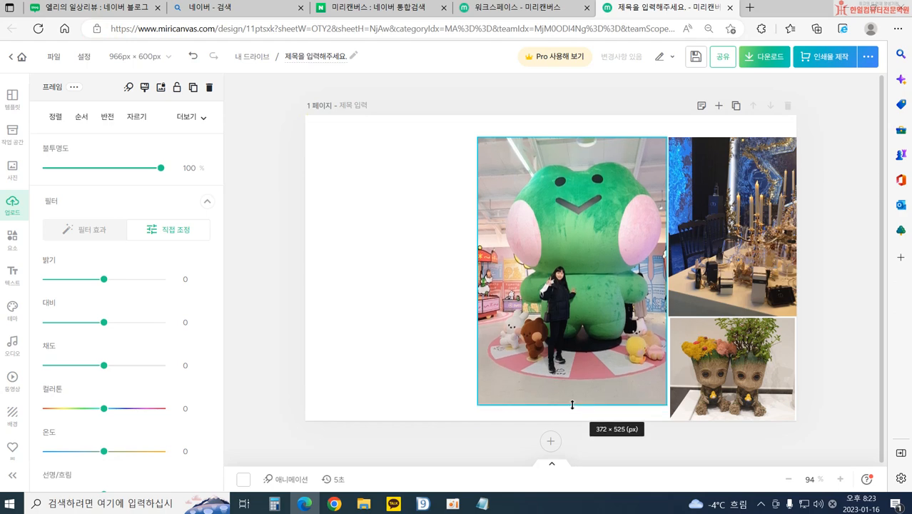
pyautogui.click(726, 409)
pyautogui.moveTo(728, 415); pyautogui.dragTo(729, 405)
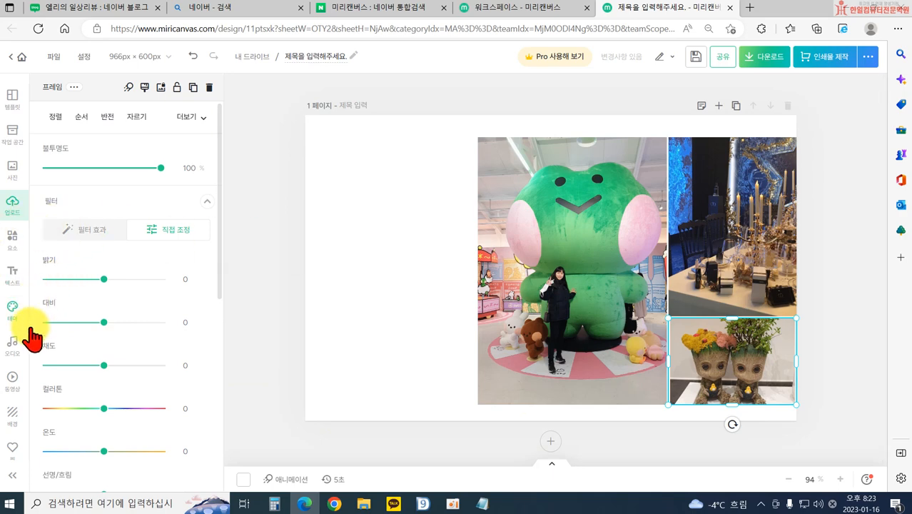
# Add the recently used multicolour block line and stretch it across the full width of the page's top edge
pyautogui.click(21, 245)
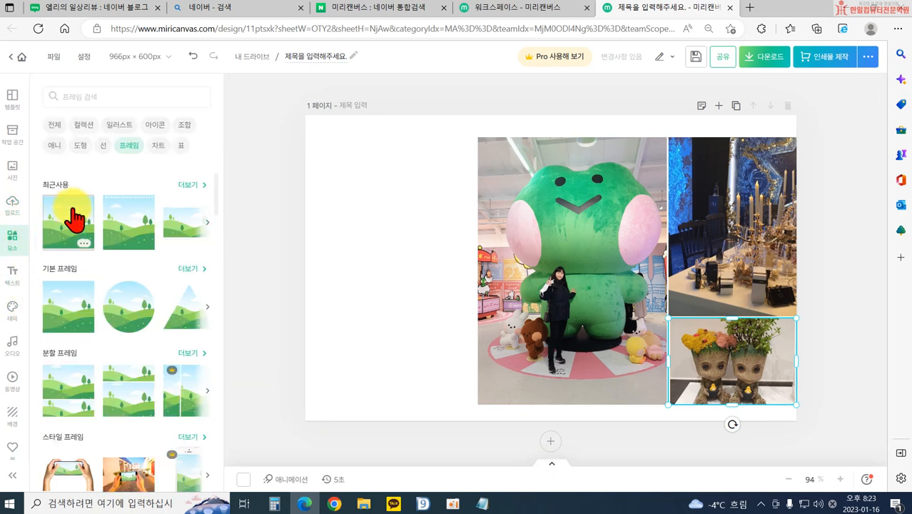
pyautogui.click(78, 144)
pyautogui.click(101, 146)
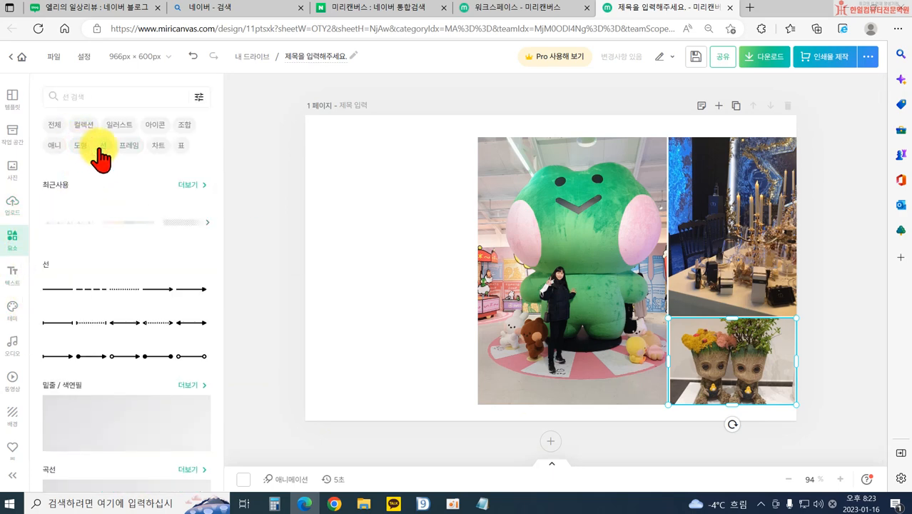
pyautogui.click(118, 233)
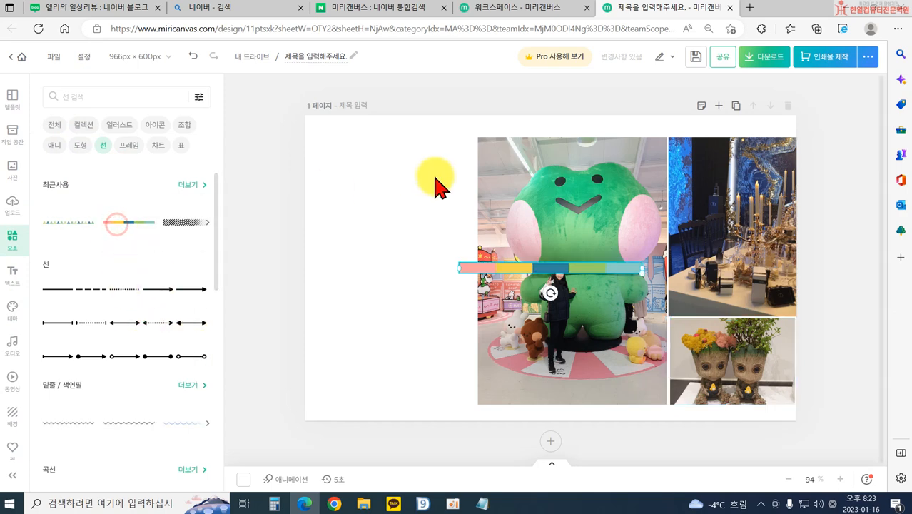
pyautogui.moveTo(494, 272); pyautogui.dragTo(346, 135)
pyautogui.moveTo(490, 121); pyautogui.dragTo(793, 142)
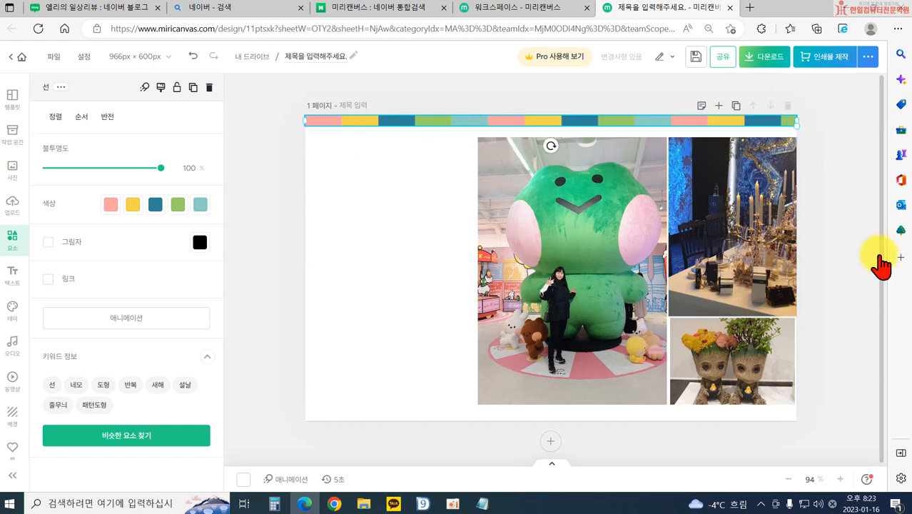
pyautogui.click(865, 280)
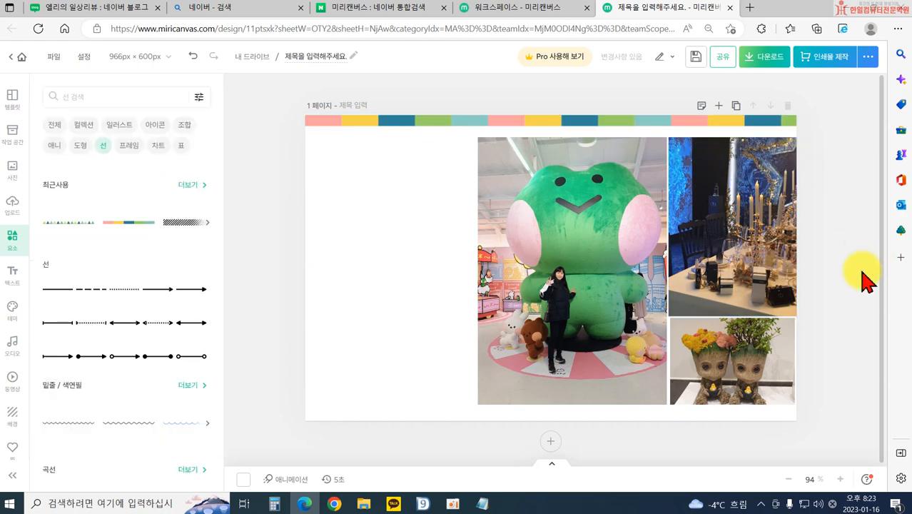
# Extend the top edges of the large frame and the upper-right frame up to the multicolour line
pyautogui.click(601, 187)
pyautogui.moveTo(572, 137); pyautogui.dragTo(569, 128)
pyautogui.click(686, 154)
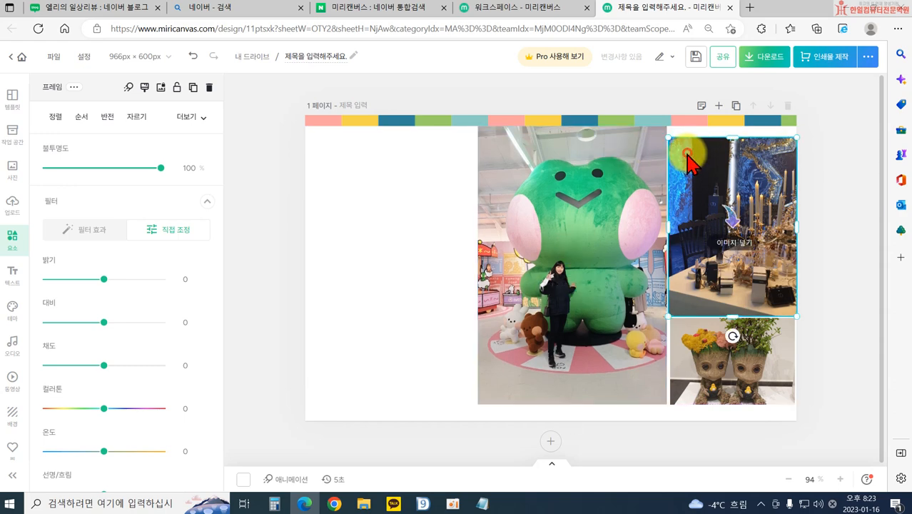
pyautogui.moveTo(732, 137); pyautogui.dragTo(732, 126)
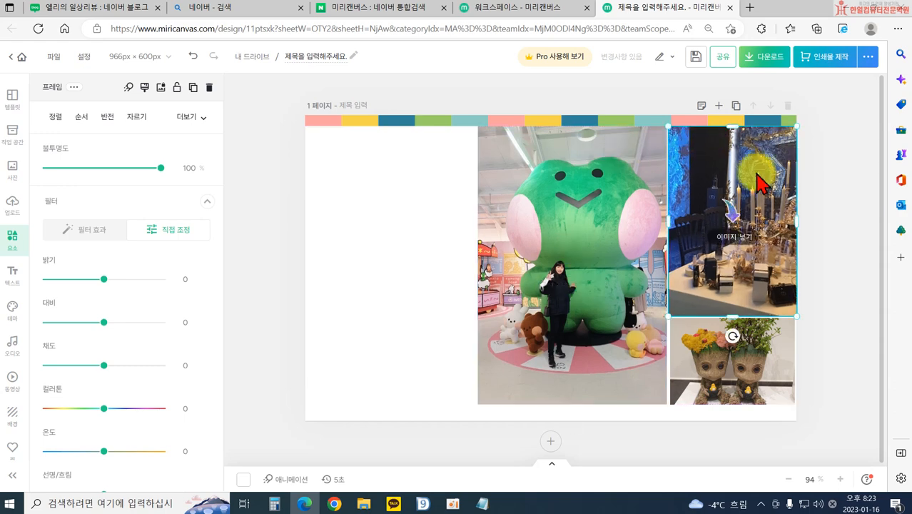
pyautogui.click(825, 203)
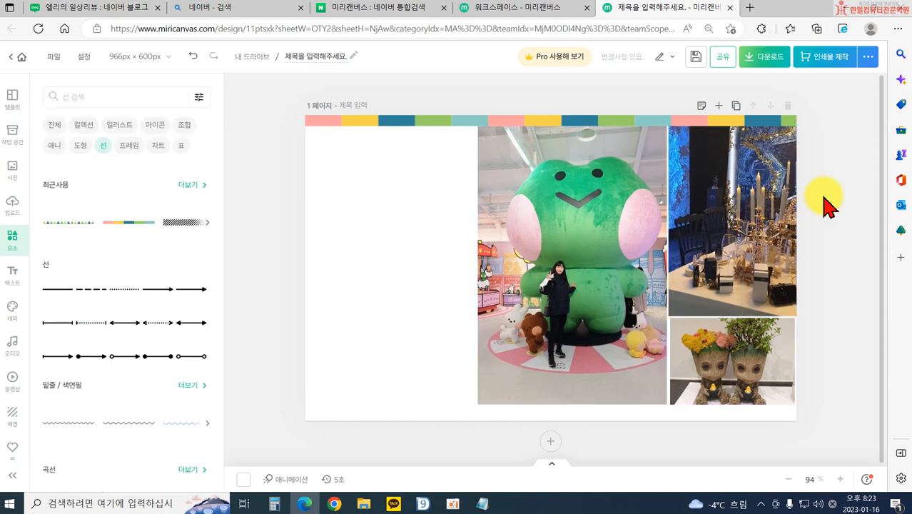
# Duplicate the multicolour block line from the page's top edge and place the copy along the bottom edge
pyautogui.click(389, 122)
pyautogui.moveTo(397, 122); pyautogui.dragTo(395, 412)
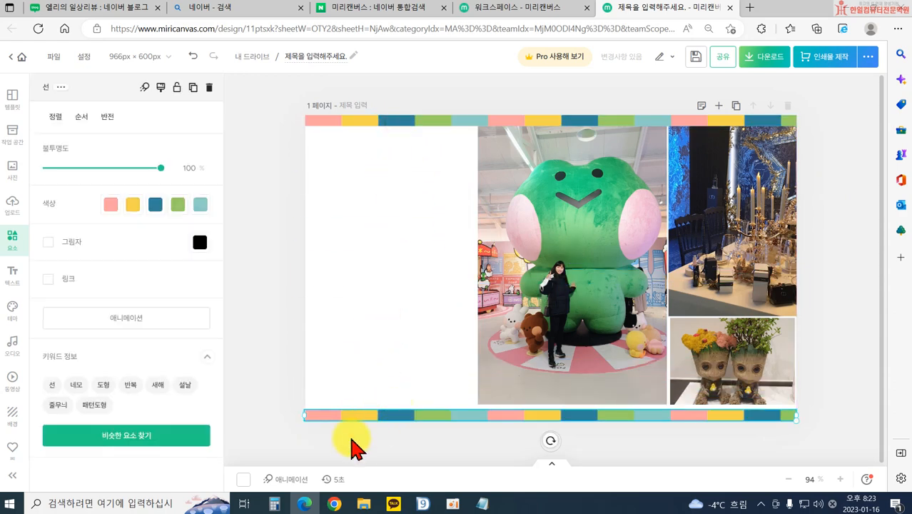
pyautogui.click(352, 443)
pyautogui.click(485, 416)
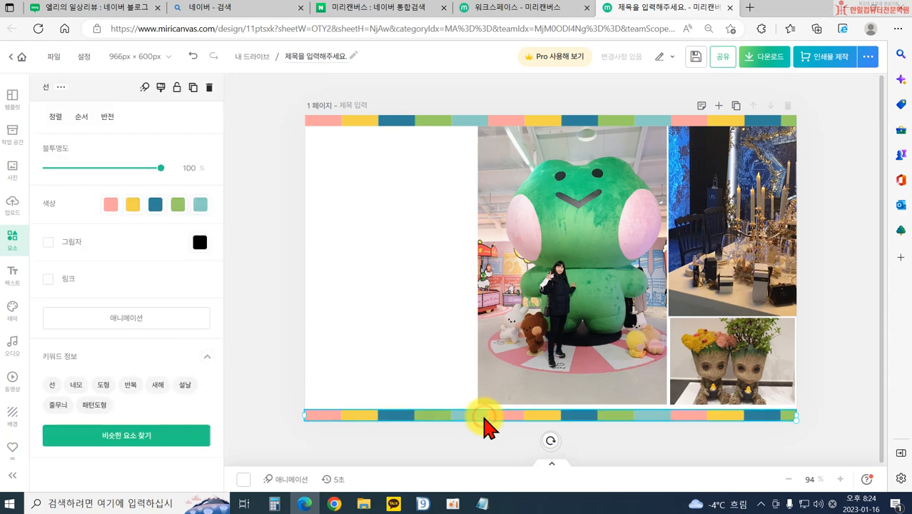
# Delete the multicolour block lines from the page's bottom and top edges
pyautogui.press('Delete')
pyautogui.click(413, 120)
pyautogui.press('Delete')
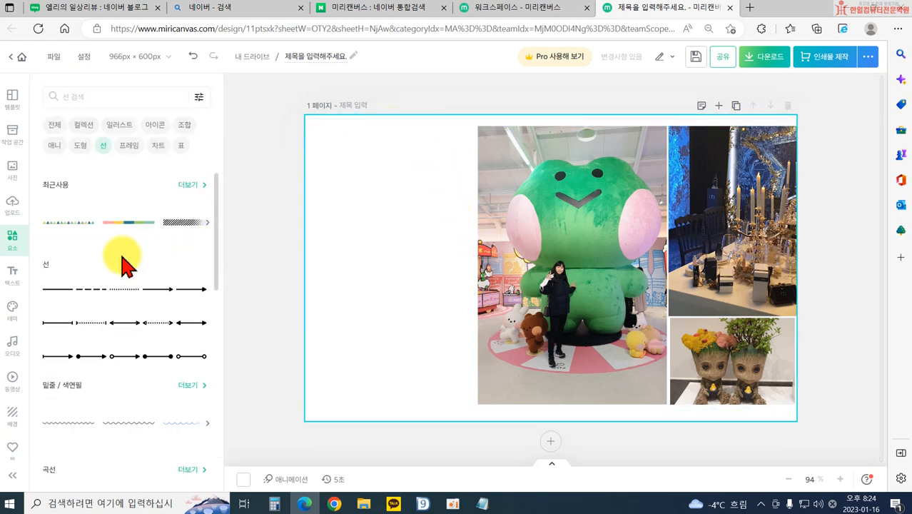
# Add the recently used triangle line at the page's lower-left corner and duplicate it twice to span the full bottom edge
pyautogui.click(48, 225)
pyautogui.moveTo(518, 275); pyautogui.dragTo(367, 414)
pyautogui.moveTo(489, 416); pyautogui.dragTo(574, 429)
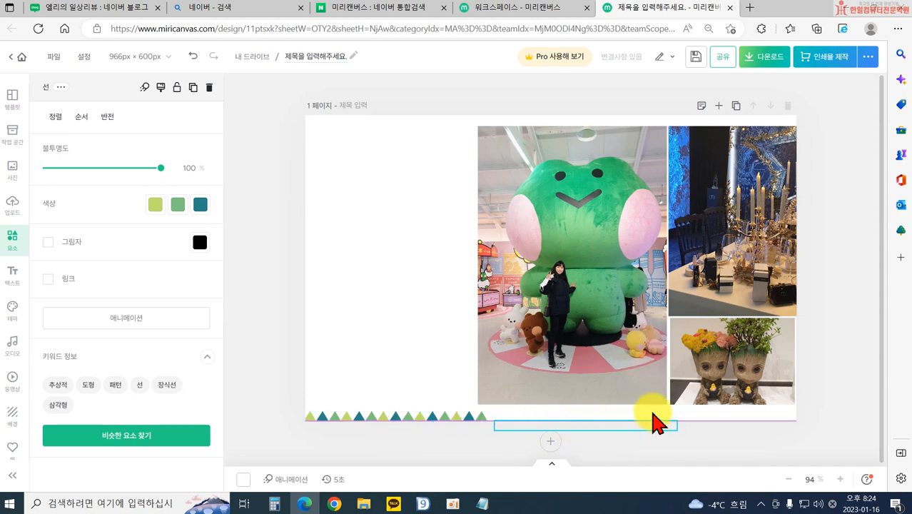
pyautogui.moveTo(650, 415); pyautogui.dragTo(811, 416)
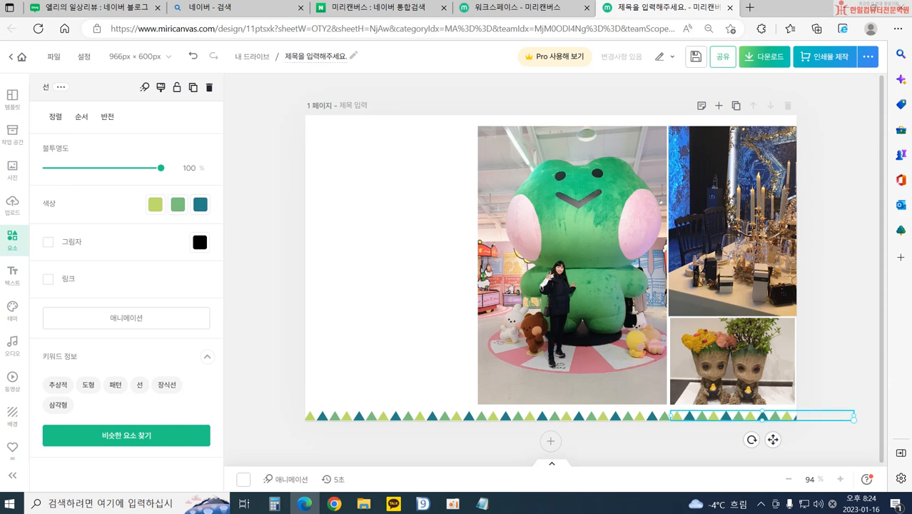
# Group the three bottom triangle lines, copy the group to the page's top edge and flip the copy vertically
pyautogui.click(386, 417)
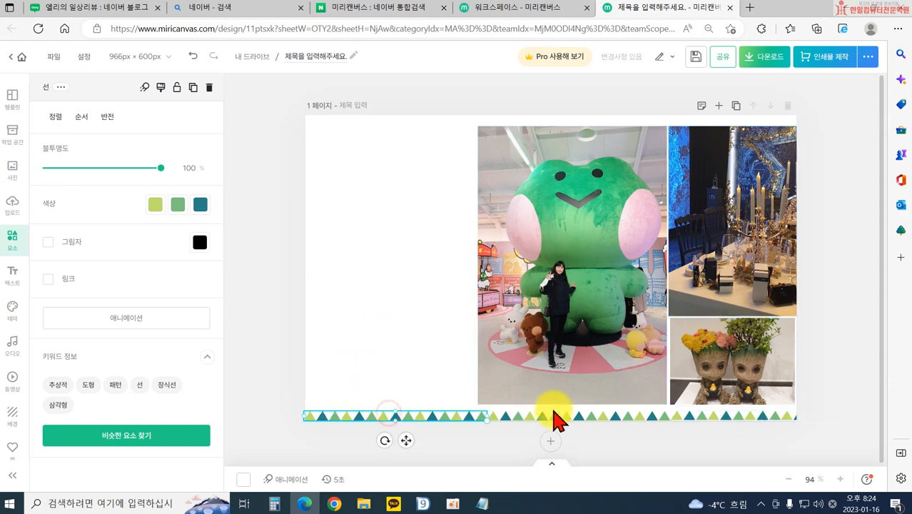
pyautogui.keyDown('shift'); pyautogui.click(575, 414); pyautogui.keyUp('shift')
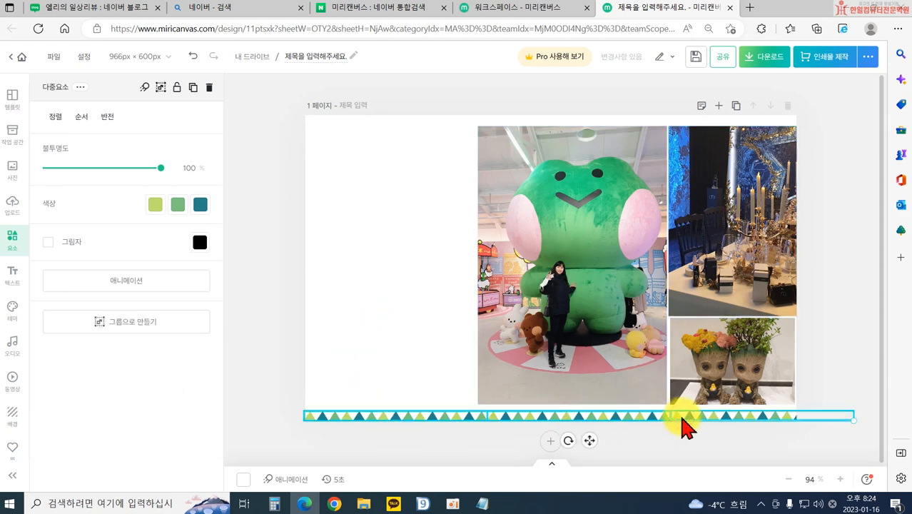
pyautogui.hotkey('ctrl', 'g')
pyautogui.moveTo(644, 421); pyautogui.dragTo(624, 144)
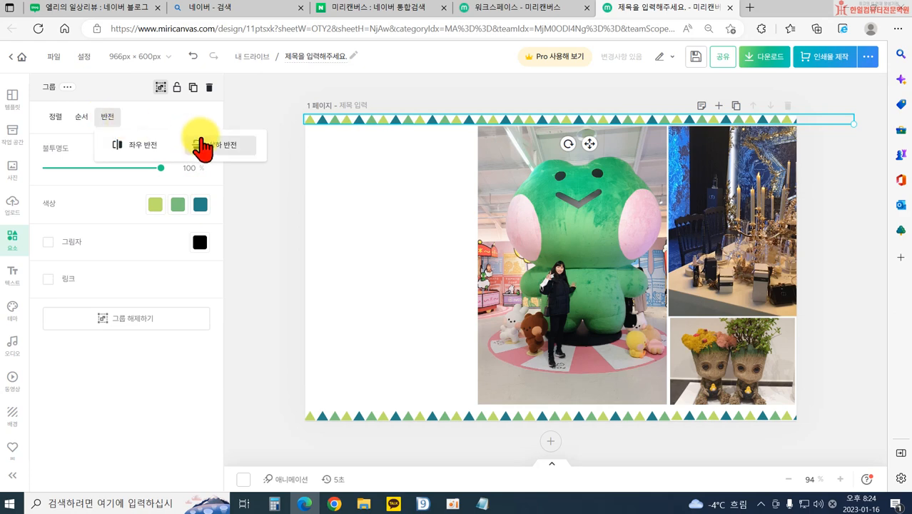
pyautogui.click(202, 147)
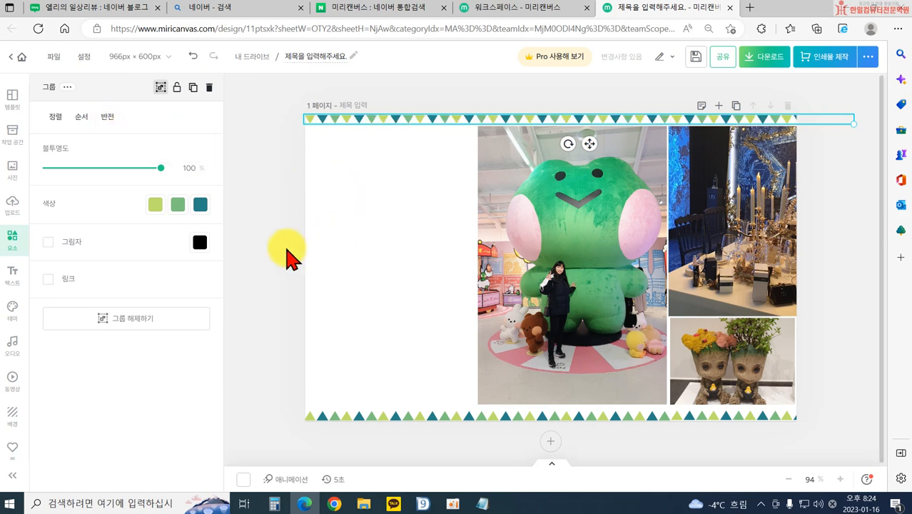
pyautogui.click(319, 229)
pyautogui.click(269, 289)
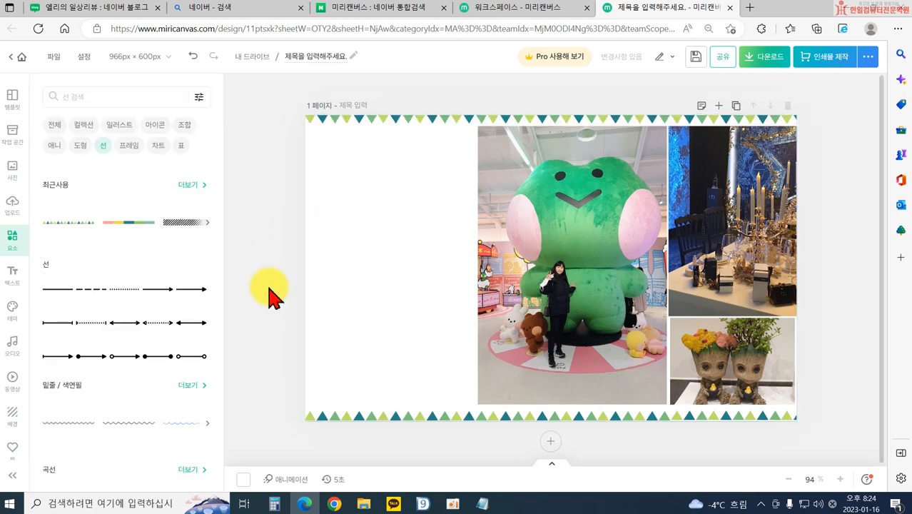
# Delete the triangle line groups from the page's top and bottom edges
pyautogui.click(402, 123)
pyautogui.press('Delete')
pyautogui.click(463, 421)
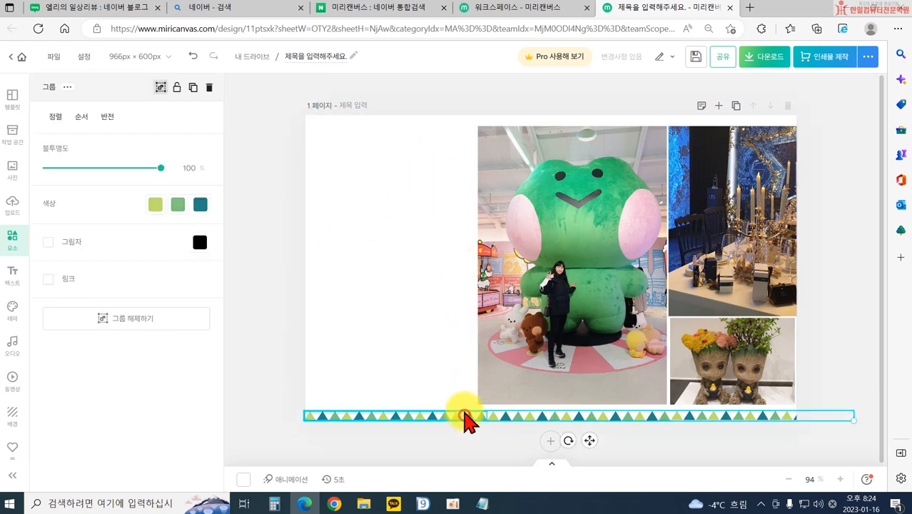
pyautogui.press('Delete')
# Find the cat illustration line among the line elements, add it and place it along the bottom of the page's blank left area
pyautogui.scroll(-4, 186, 364)
pyautogui.scroll(-10, 175, 382)
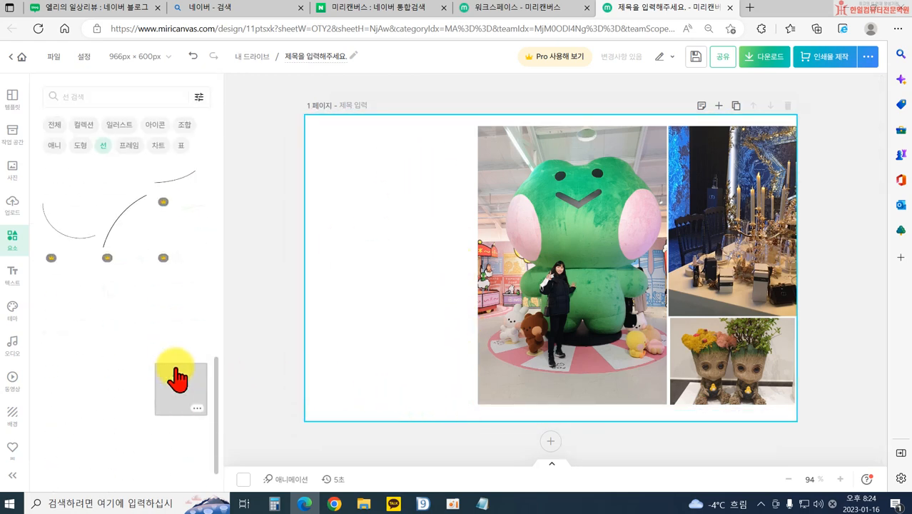
pyautogui.scroll(-10, 172, 395)
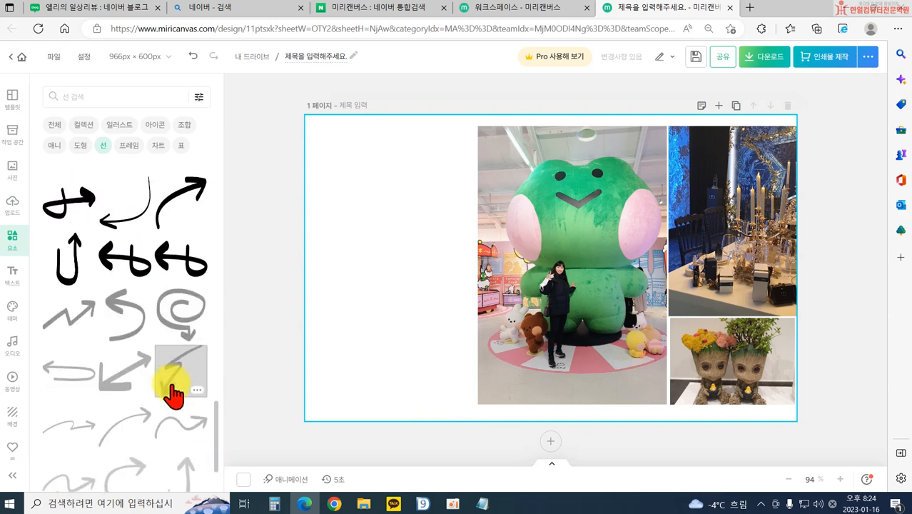
pyautogui.scroll(-12, 171, 391)
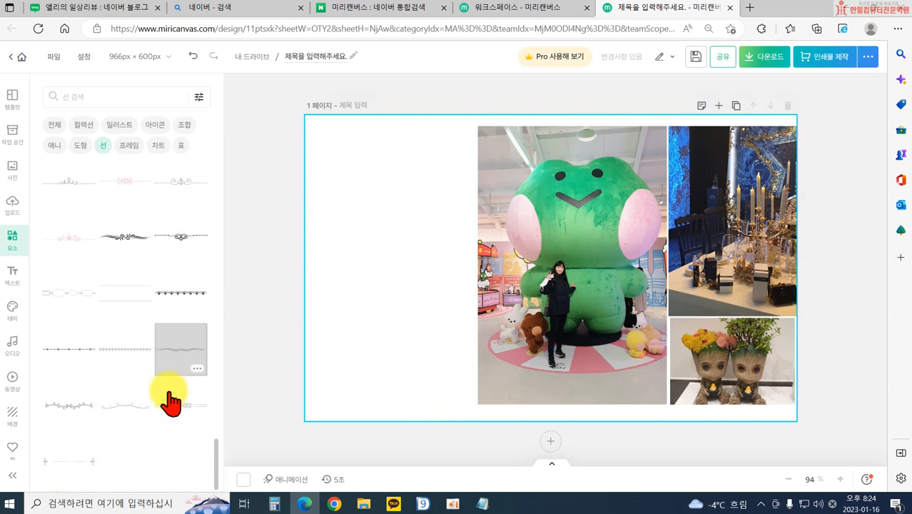
pyautogui.scroll(-8, 171, 403)
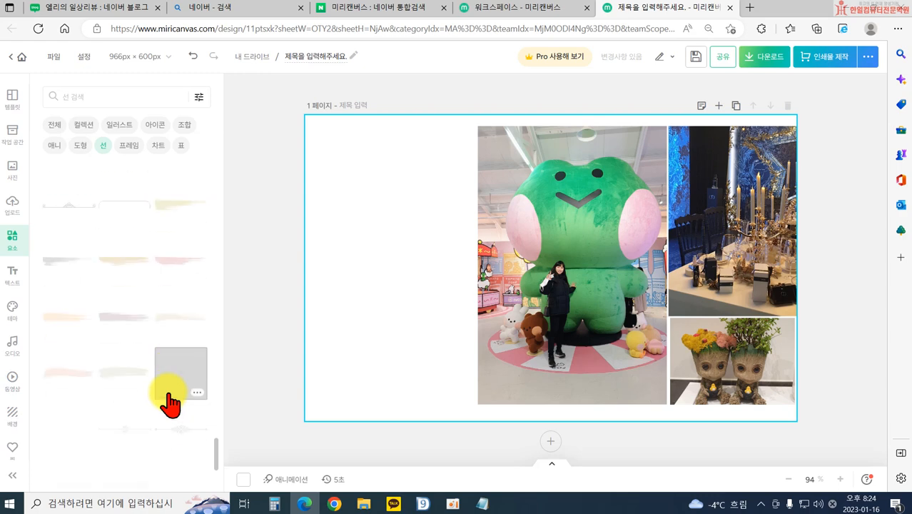
pyautogui.scroll(-2, 172, 404)
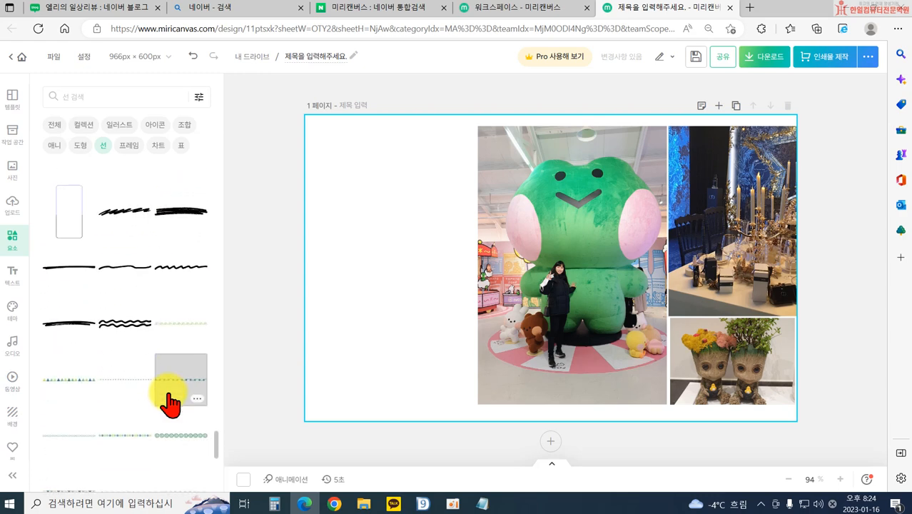
pyautogui.scroll(-5, 167, 350)
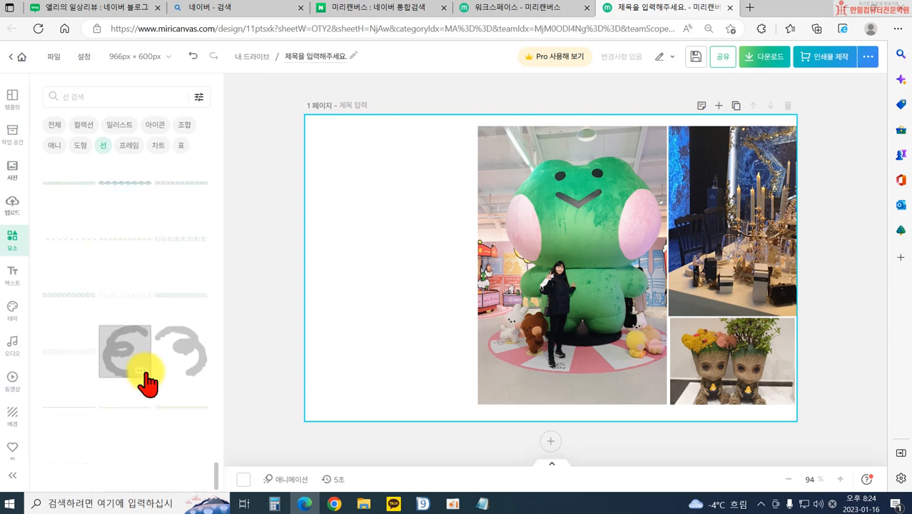
pyautogui.scroll(-3, 157, 378)
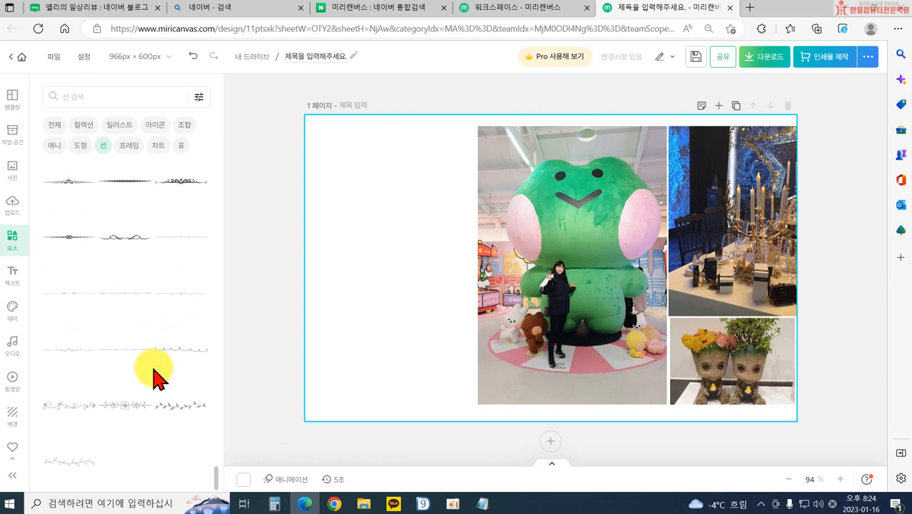
pyautogui.scroll(-3, 155, 378)
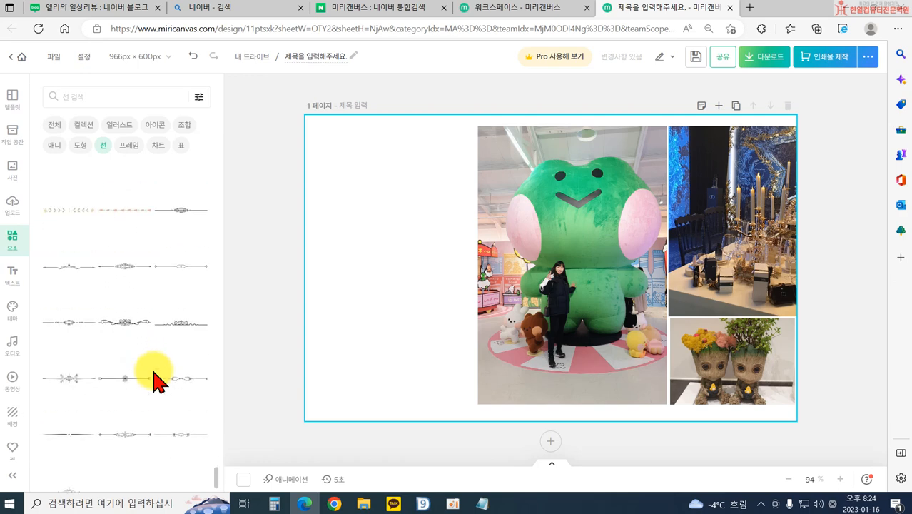
pyautogui.scroll(-4, 156, 378)
pyautogui.scroll(-5, 156, 378)
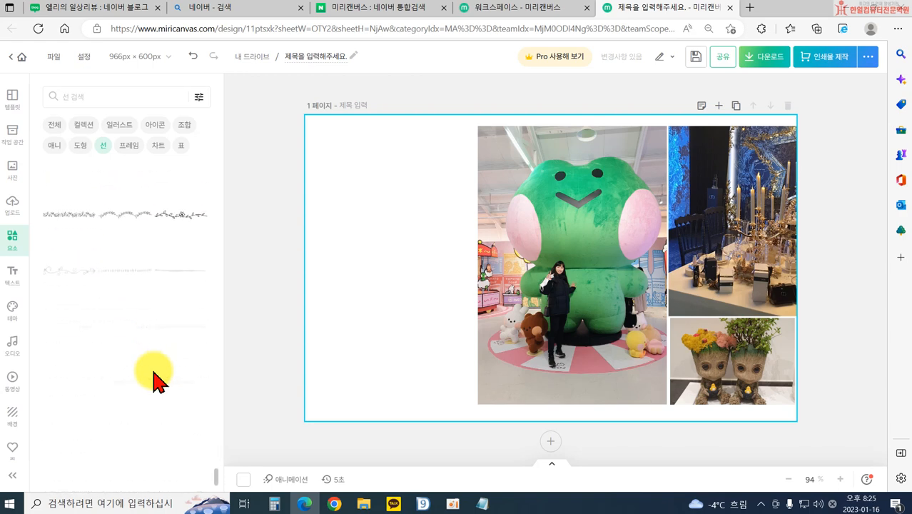
pyautogui.scroll(-4, 155, 378)
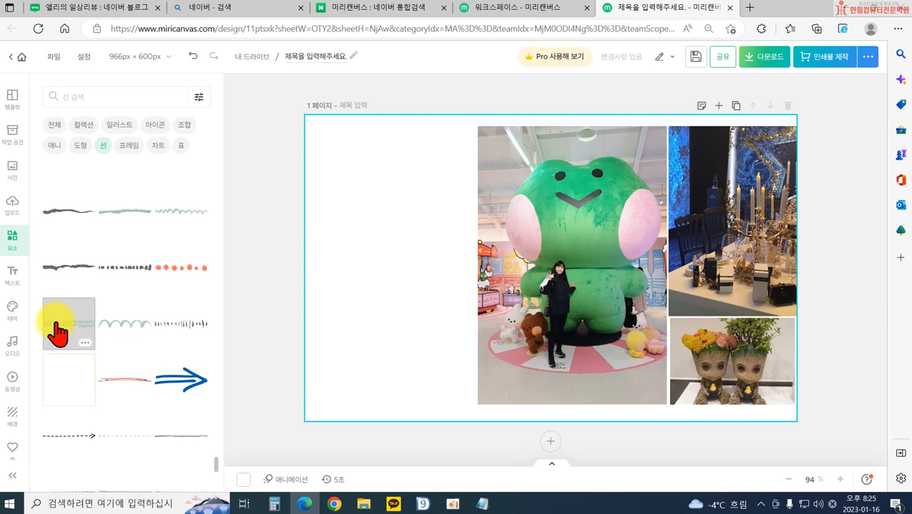
pyautogui.scroll(5, 60, 332)
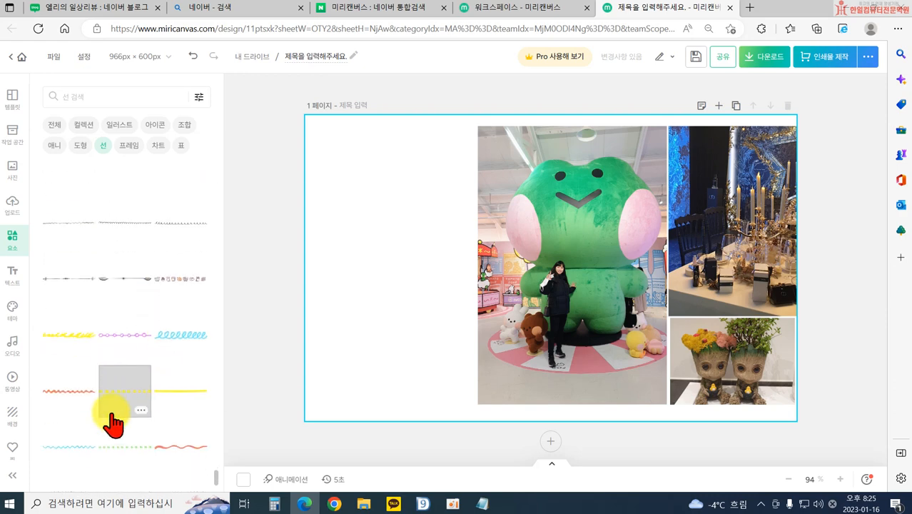
pyautogui.scroll(3, 182, 388)
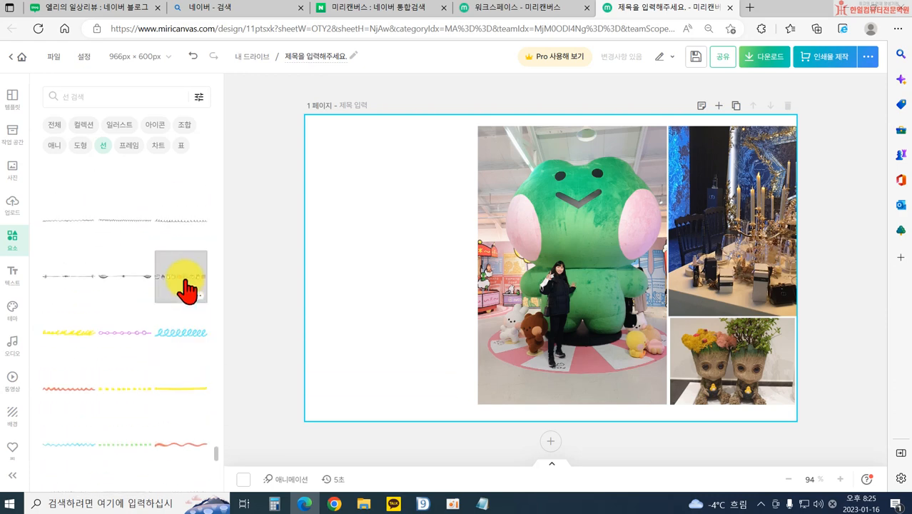
pyautogui.click(186, 286)
pyautogui.moveTo(488, 268); pyautogui.dragTo(341, 412)
# Narrow the large frame from its left side to clear the cat line, and extend it and the bottom-right frame down to the page's bottom edge
pyautogui.click(554, 391)
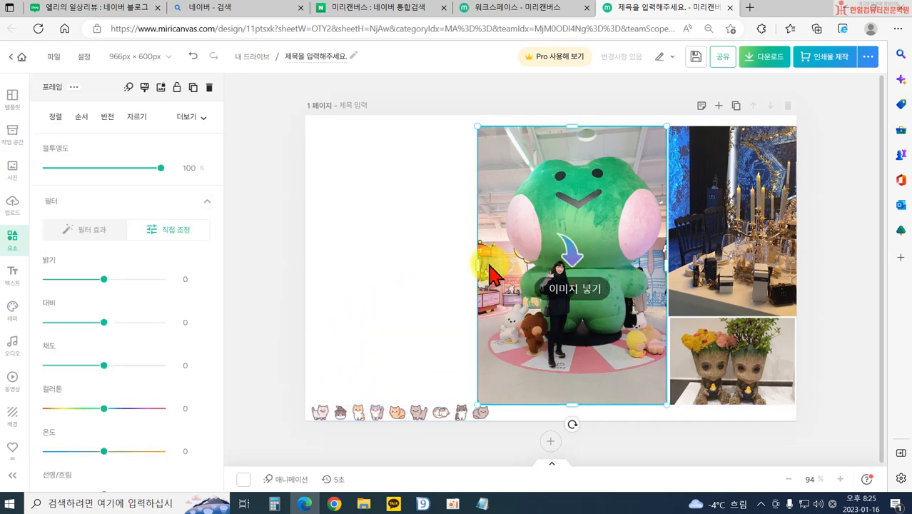
pyautogui.moveTo(477, 265); pyautogui.dragTo(491, 264)
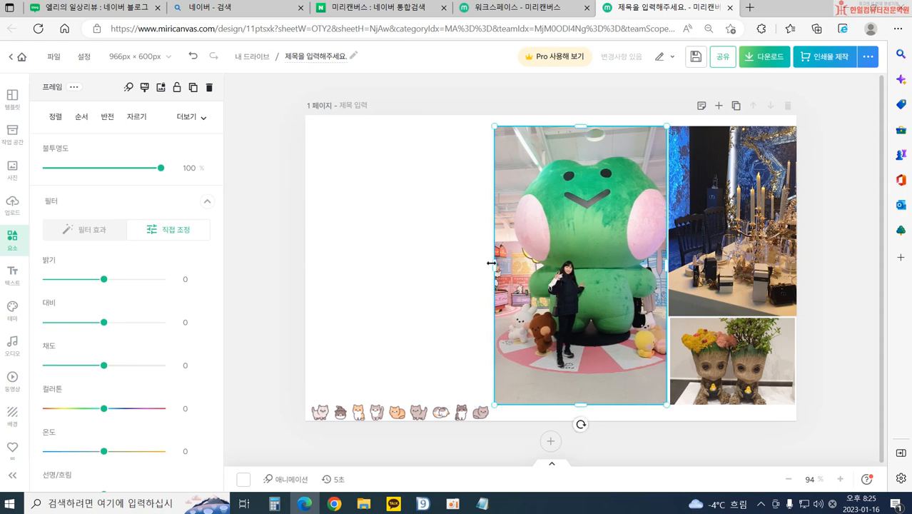
pyautogui.moveTo(581, 405); pyautogui.dragTo(582, 421)
pyautogui.click(711, 400)
pyautogui.moveTo(736, 405); pyautogui.dragTo(736, 417)
# Fit the cat line between the page's left edge and the large frame, and place a copy at the top of the blank area
pyautogui.click(396, 293)
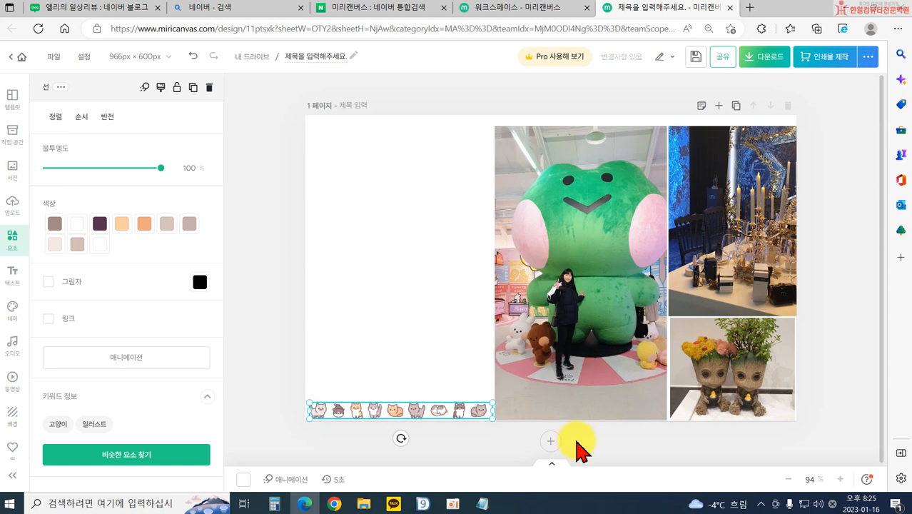
pyautogui.click(264, 349)
pyautogui.moveTo(410, 381); pyautogui.dragTo(404, 136)
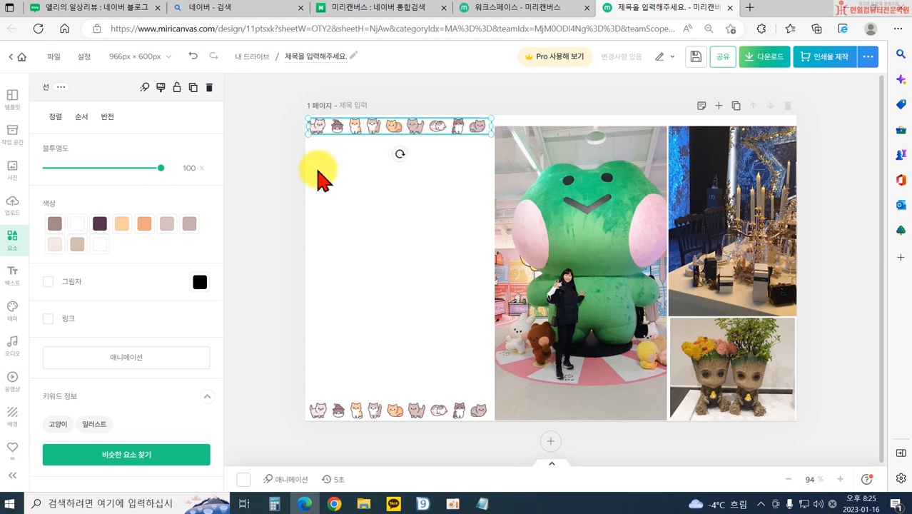
pyautogui.click(268, 243)
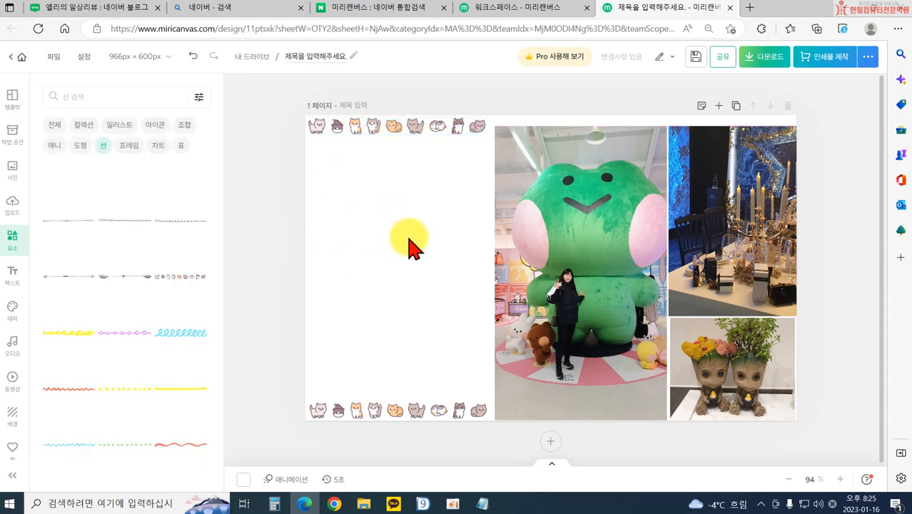
# Add the olive-green brush-stroke line, move it into the blank area between the cat lines and shrink it proportionally
pyautogui.click(12, 275)
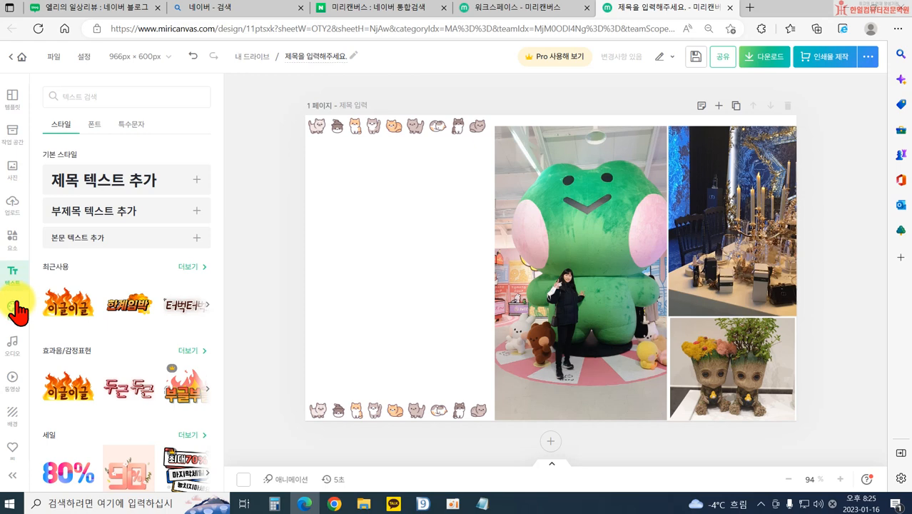
pyautogui.click(11, 242)
pyautogui.scroll(-5, 146, 305)
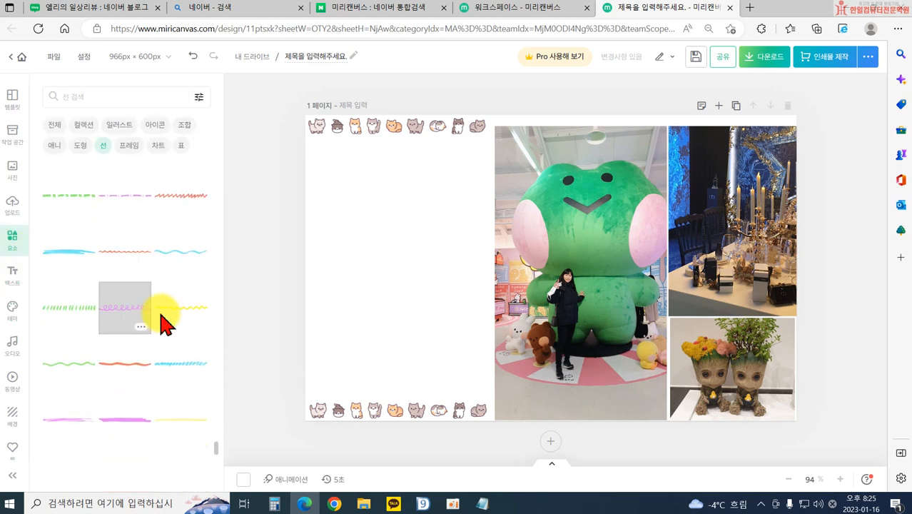
pyautogui.scroll(-10, 216, 454)
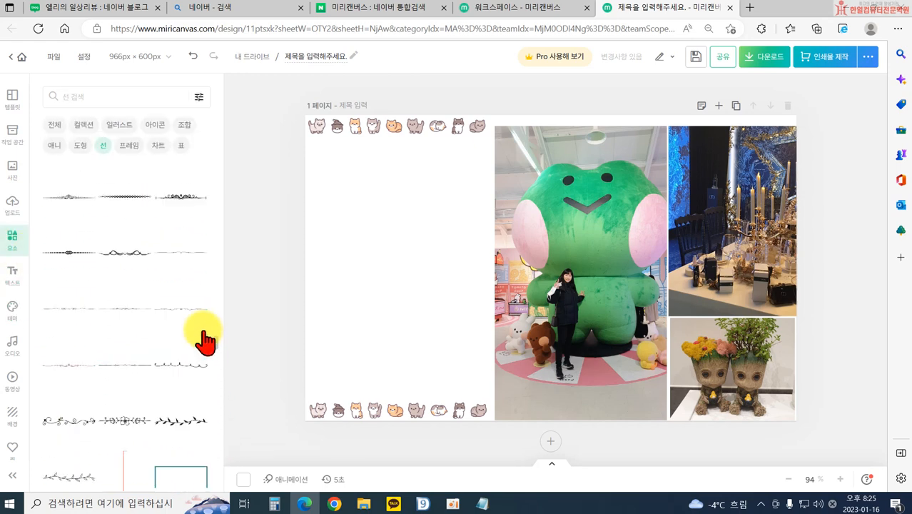
pyautogui.scroll(3, 204, 303)
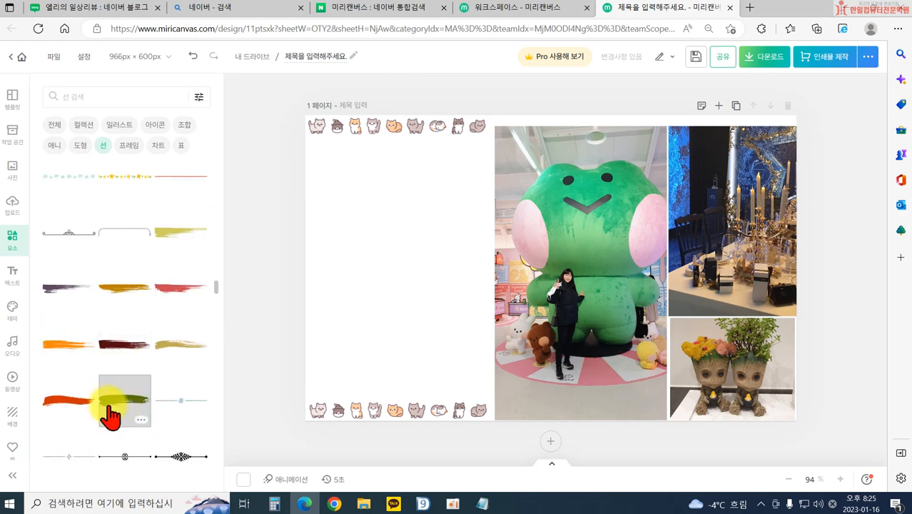
pyautogui.click(122, 411)
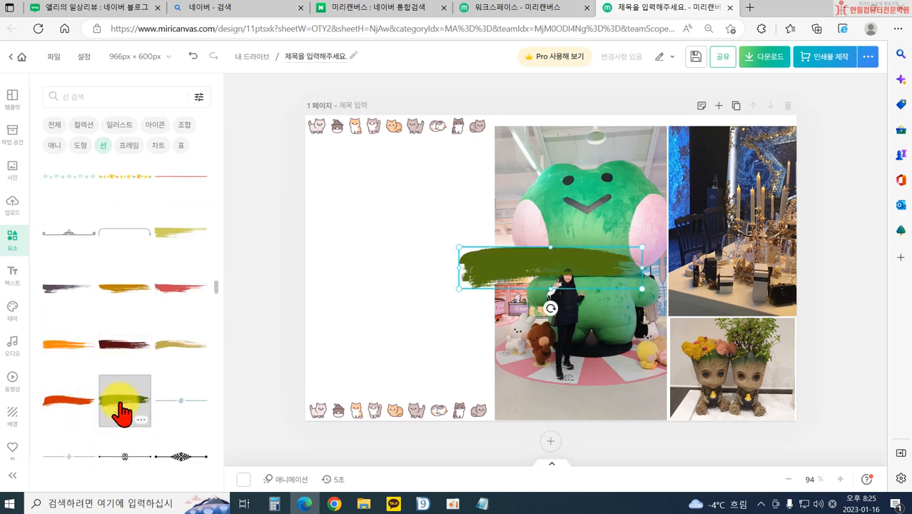
pyautogui.moveTo(500, 272)
pyautogui.mouseDown()
pyautogui.moveTo(439, 265)
pyautogui.moveTo(354, 217)
pyautogui.mouseUp()
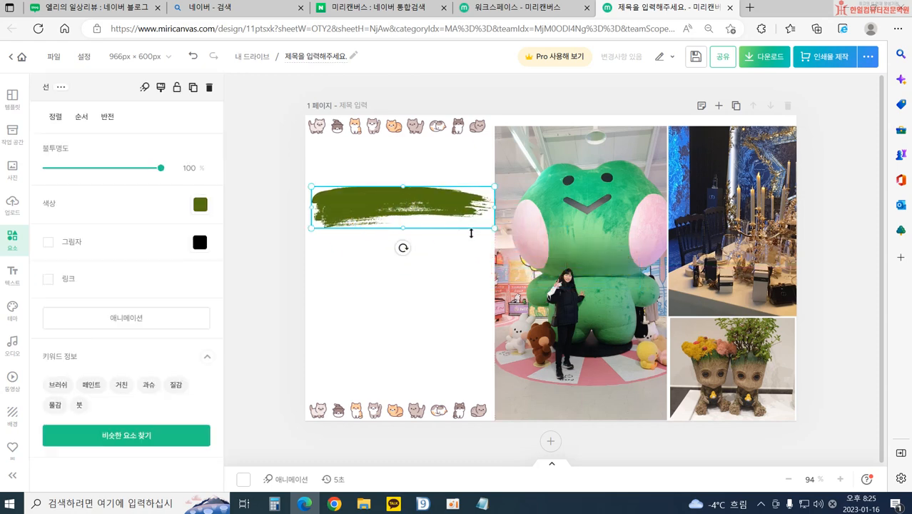
pyautogui.moveTo(492, 228); pyautogui.dragTo(457, 219)
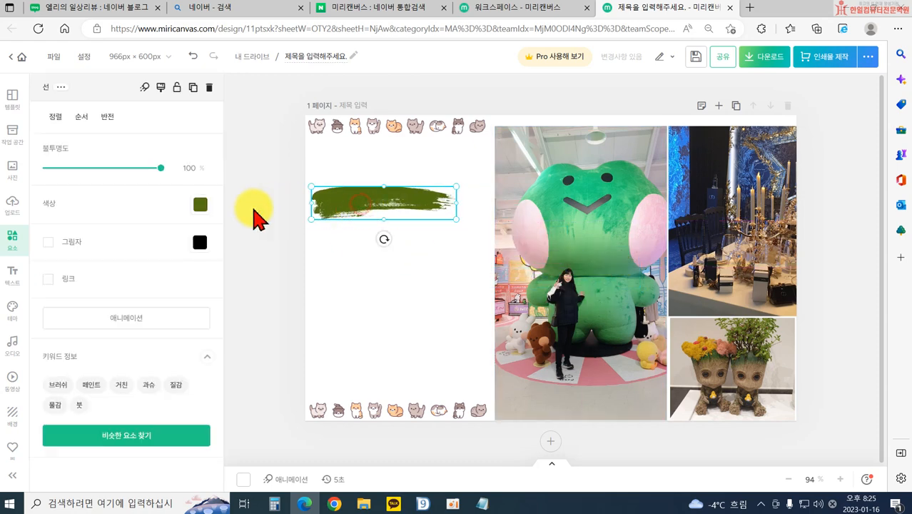
# Try pale yellow and then amber on the brush stroke, and shift it slightly within the blank area
pyautogui.click(200, 204)
pyautogui.click(240, 209)
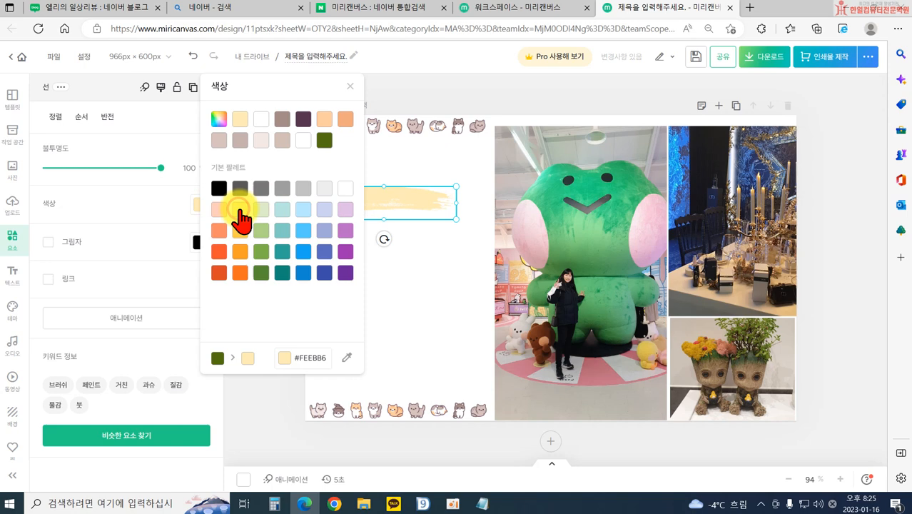
pyautogui.click(240, 230)
pyautogui.click(428, 274)
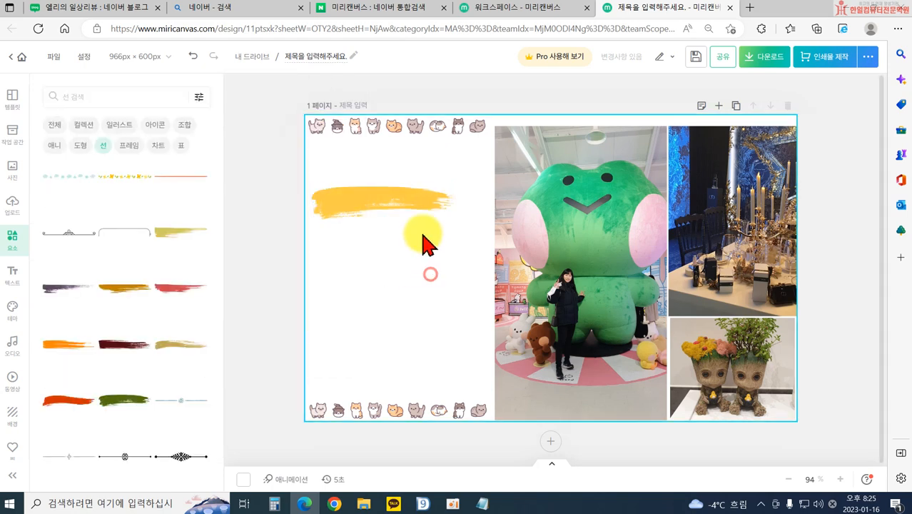
pyautogui.moveTo(399, 214)
pyautogui.mouseDown()
pyautogui.moveTo(415, 220)
pyautogui.moveTo(404, 249)
pyautogui.mouseUp()
pyautogui.click(379, 275)
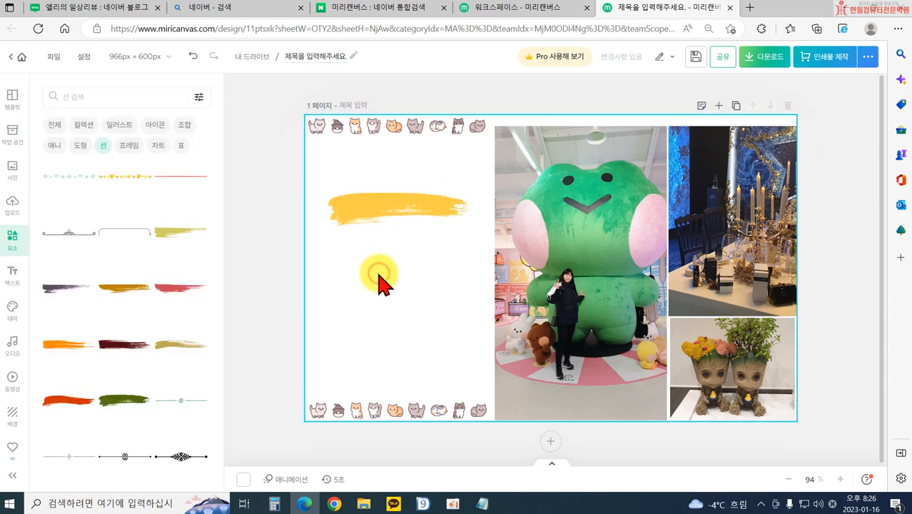
# Delete the brush stroke from the blank area between the cat lines
pyautogui.click(370, 211)
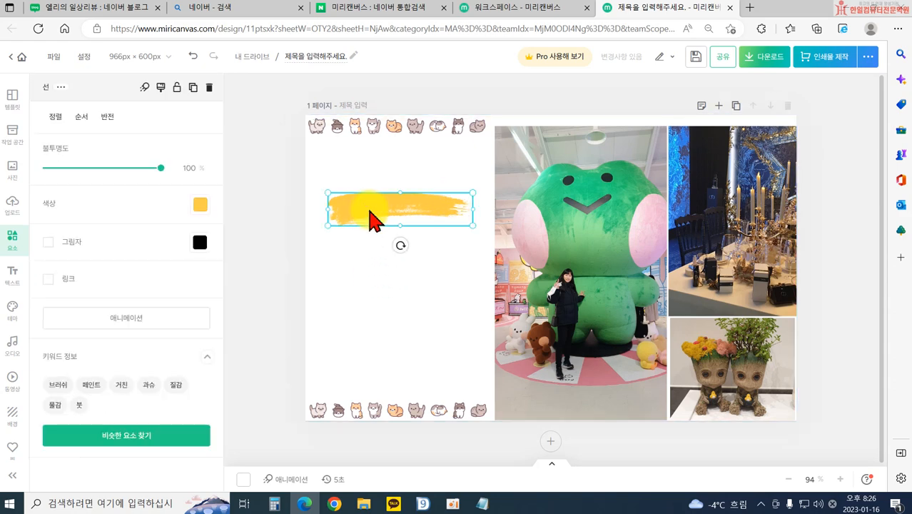
pyautogui.press('Delete')
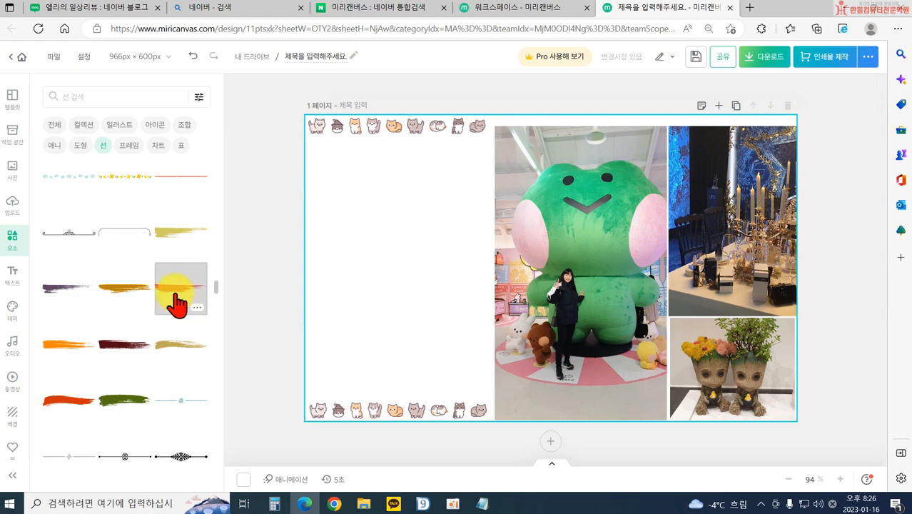
pyautogui.click(12, 275)
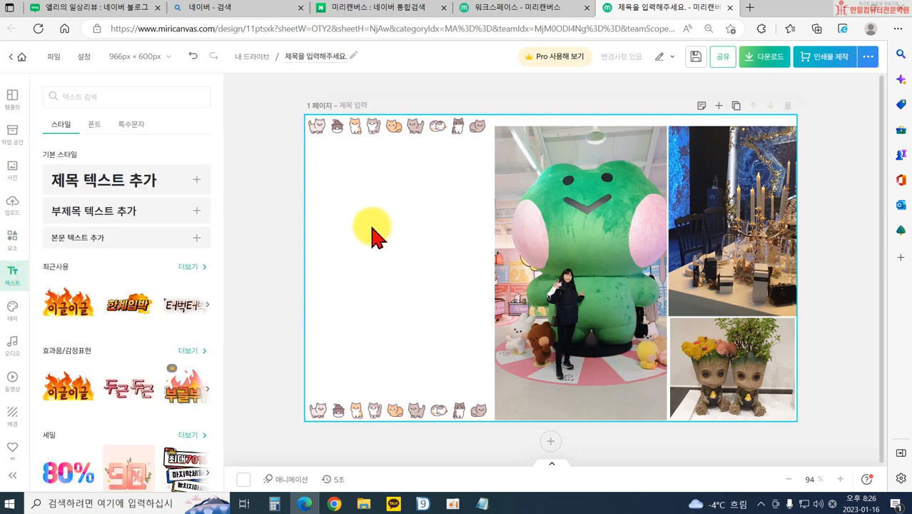
pyautogui.click(11, 243)
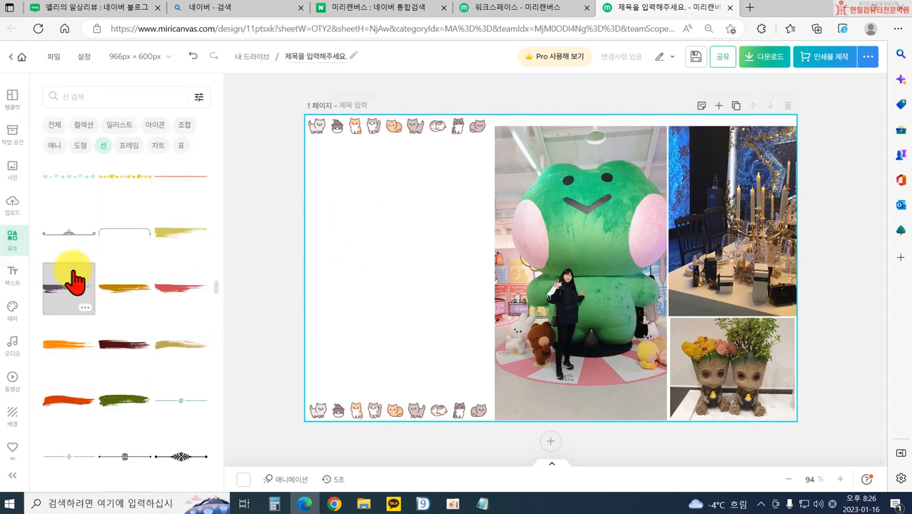
# Add a title text reading "엘리의 일상리뷰" and move it into the blank area between the cat lines
pyautogui.click(12, 285)
pyautogui.click(139, 186)
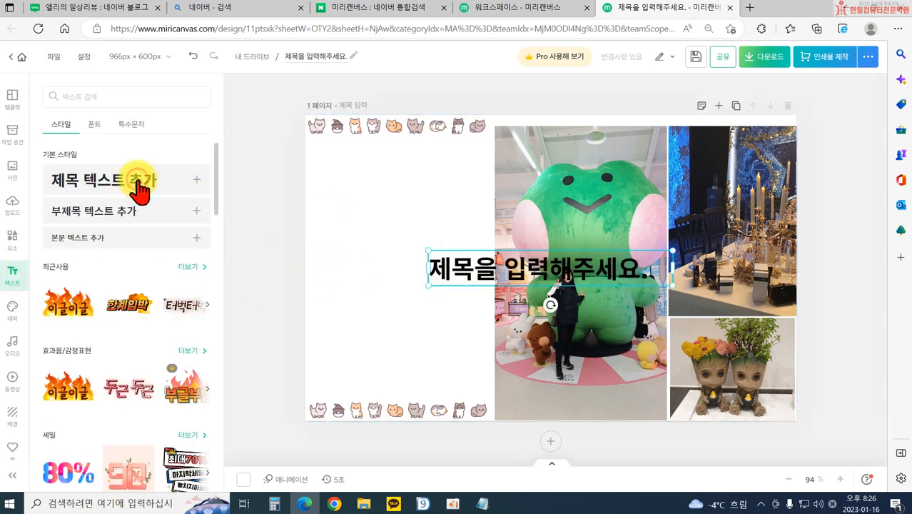
pyautogui.write('ㅇ')
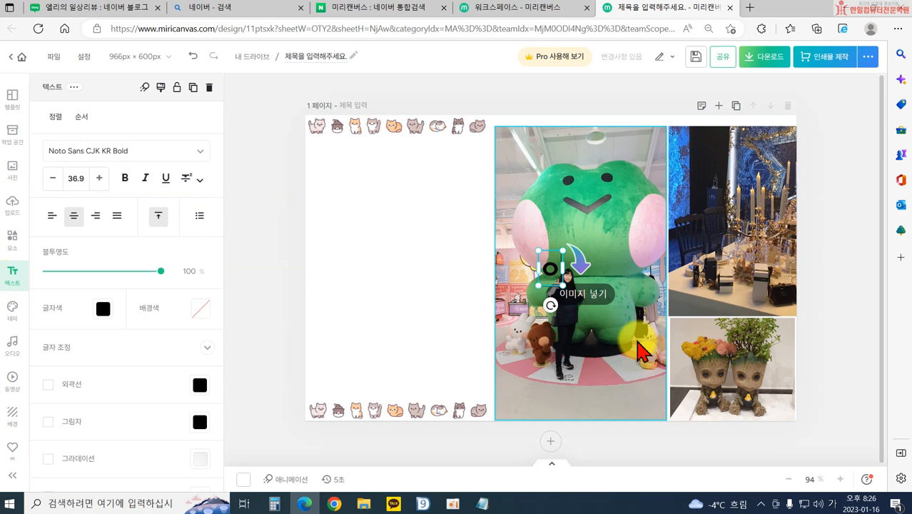
pyautogui.write('엘리의 일상리뷰')
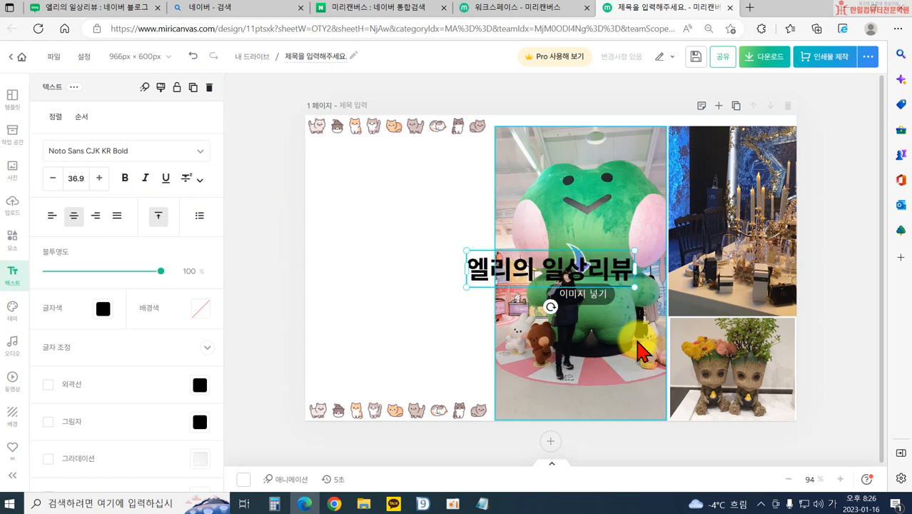
pyautogui.click(419, 331)
pyautogui.moveTo(519, 284); pyautogui.dragTo(372, 255)
# Narrow the large frame slightly from its left side, and shrink the title to size 30.3 and centre it in the blank area
pyautogui.click(508, 311)
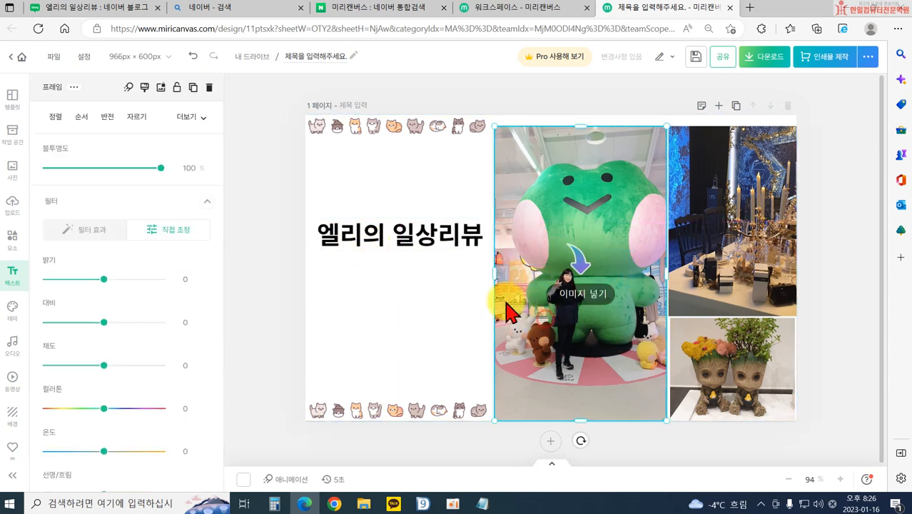
pyautogui.moveTo(495, 273); pyautogui.dragTo(499, 274)
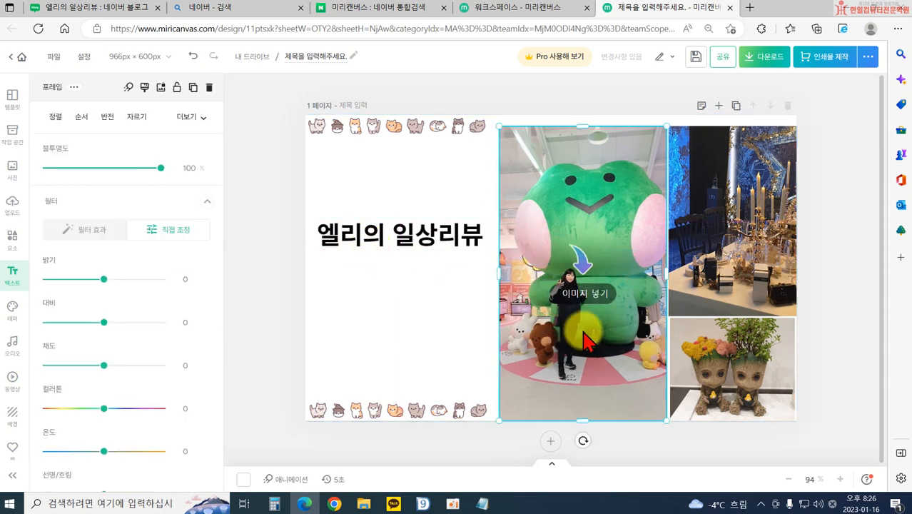
pyautogui.click(383, 243)
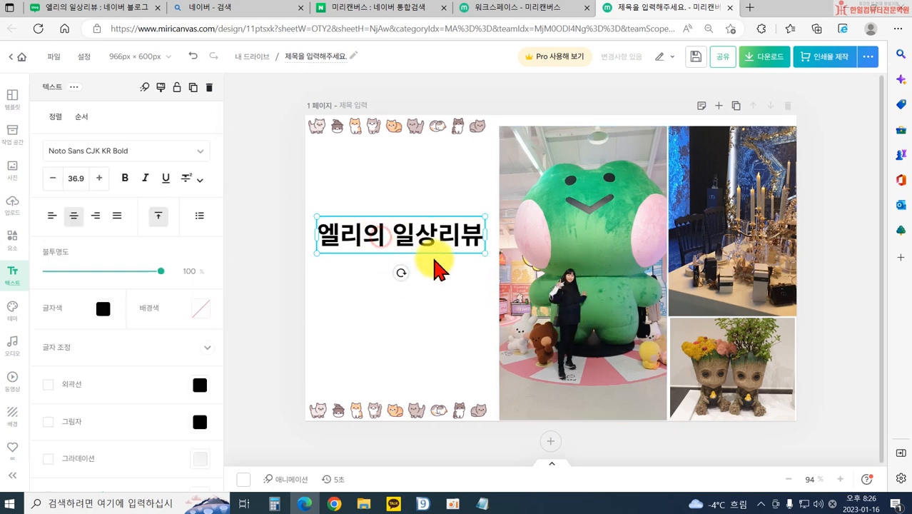
pyautogui.moveTo(485, 252); pyautogui.dragTo(459, 247)
pyautogui.moveTo(400, 234); pyautogui.dragTo(404, 252)
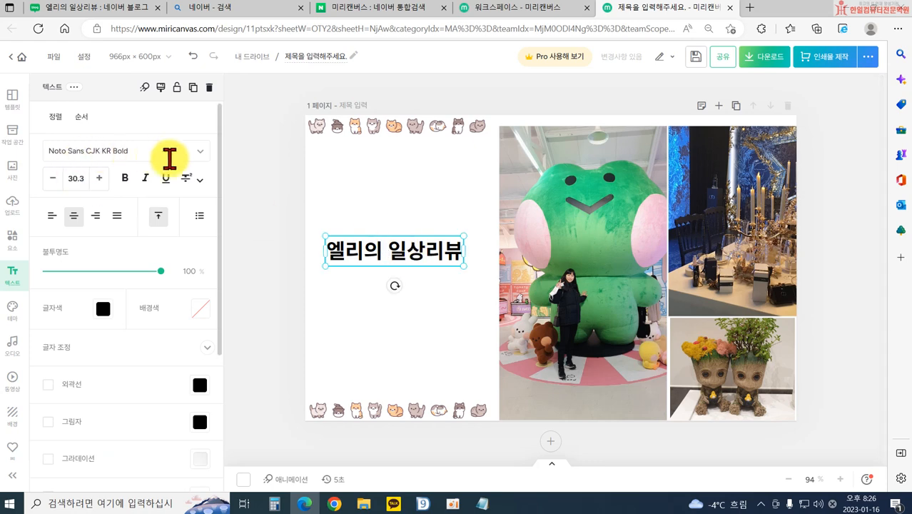
# Try the fonts THE더치커피, THE녹차덕후, THE노란코끼리B and THE노말miri on the title
pyautogui.click(199, 153)
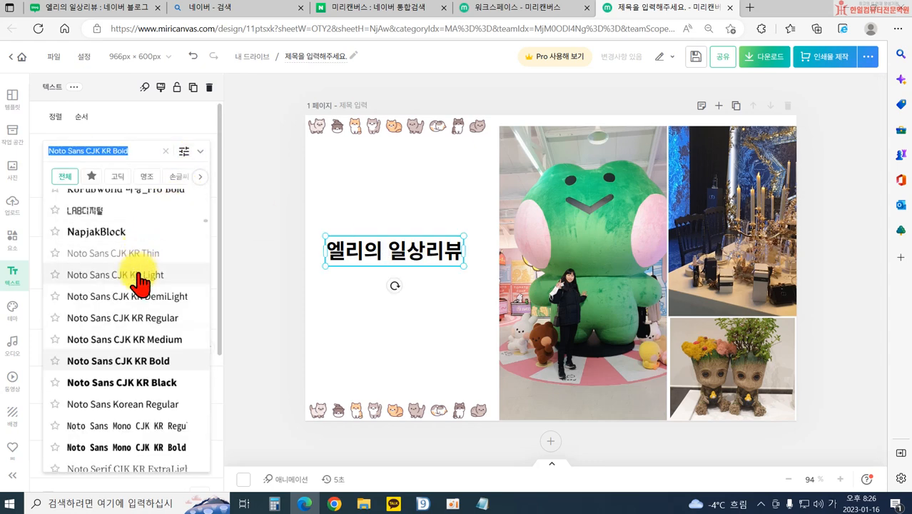
pyautogui.scroll(-3, 164, 387)
pyautogui.scroll(-10, 163, 388)
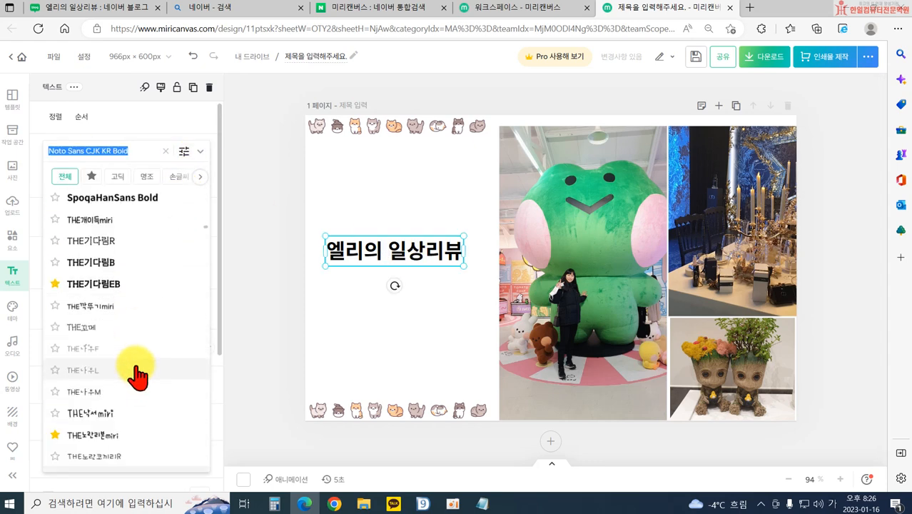
pyautogui.scroll(-1, 135, 379)
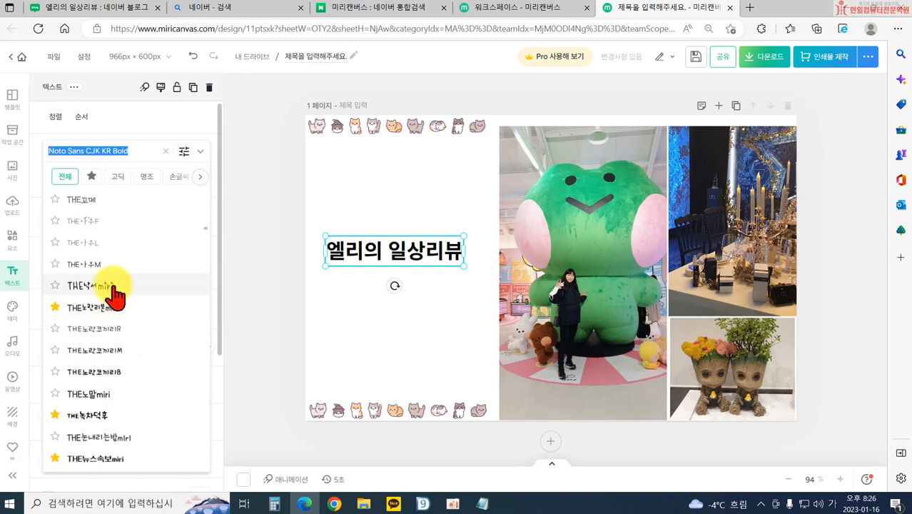
pyautogui.scroll(-2, 125, 407)
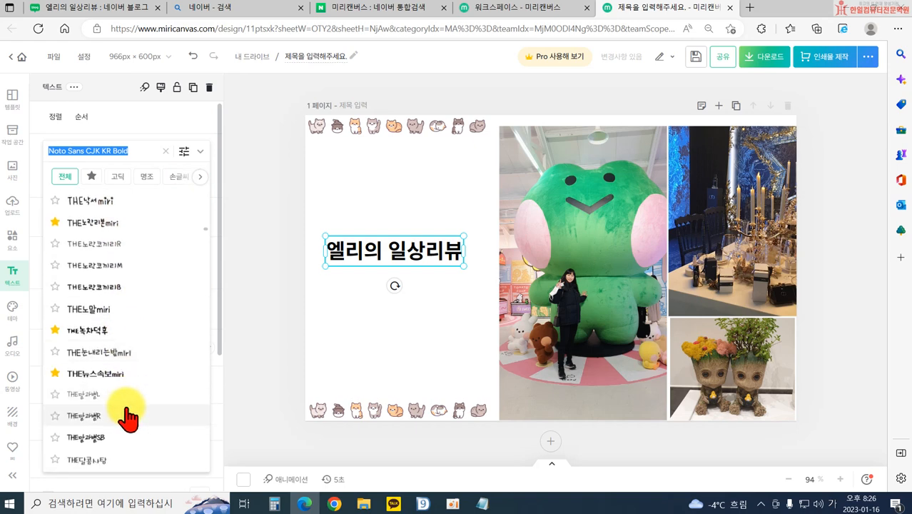
pyautogui.scroll(-2, 121, 404)
pyautogui.click(126, 354)
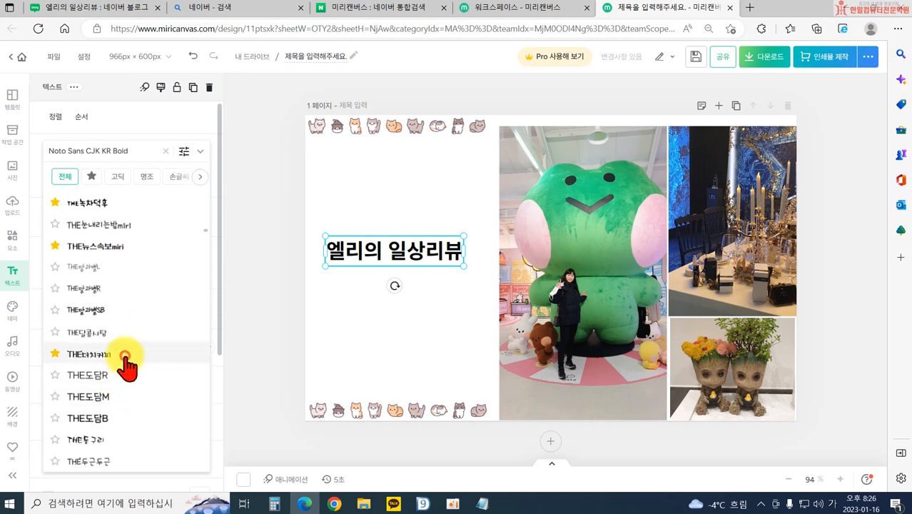
pyautogui.scroll(2, 136, 291)
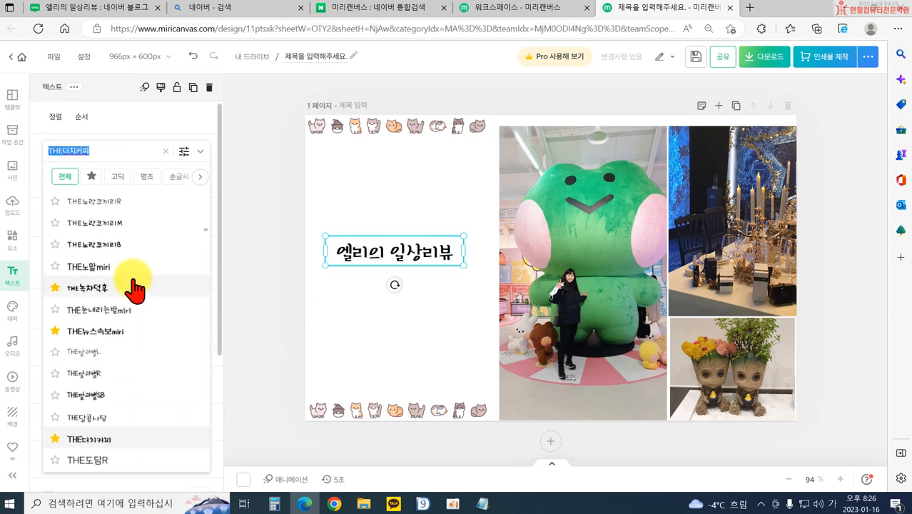
pyautogui.click(122, 289)
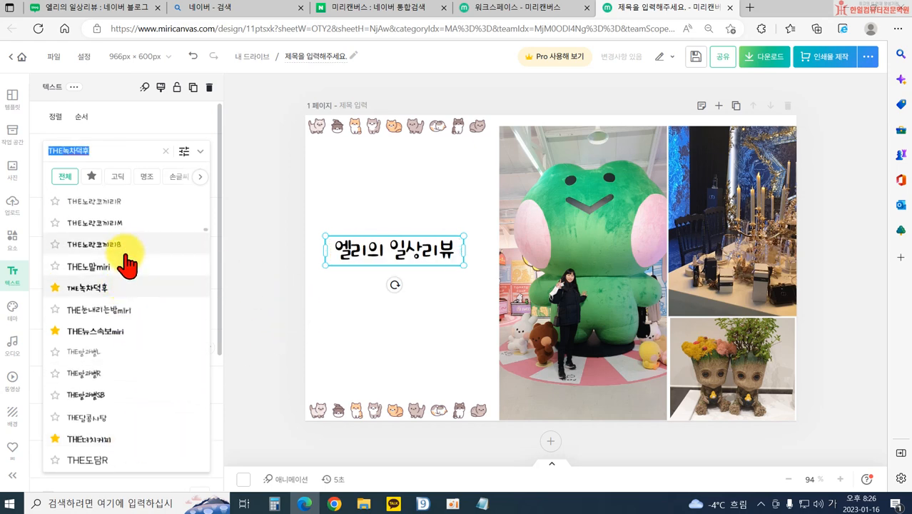
pyautogui.click(122, 286)
pyautogui.click(127, 244)
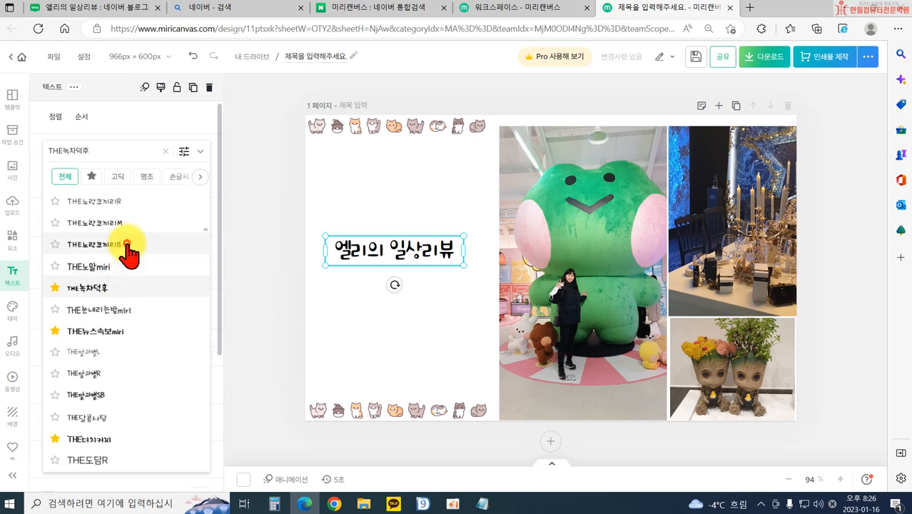
pyautogui.click(121, 266)
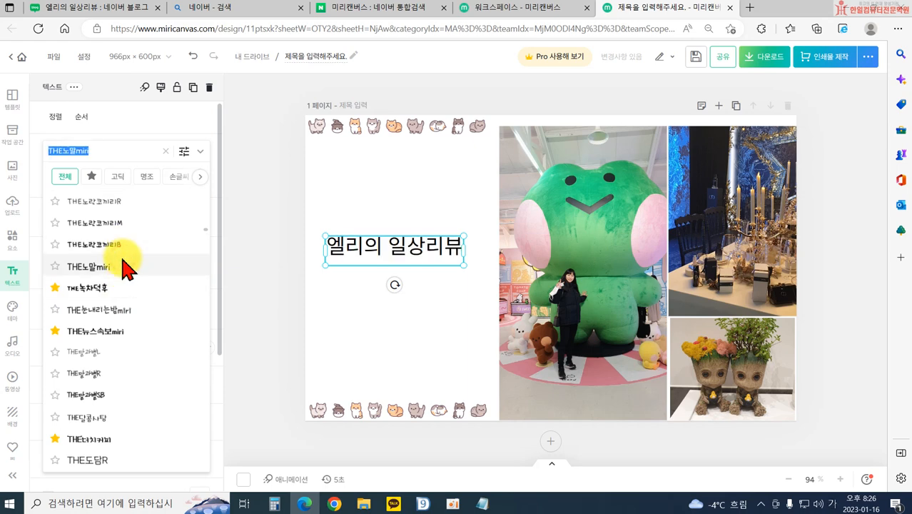
pyautogui.click(117, 289)
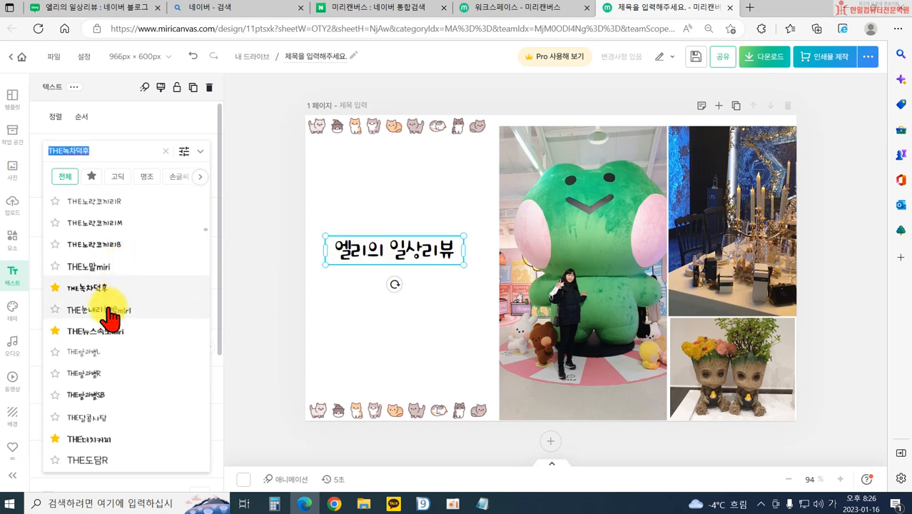
# Try THE또박또박 on the title, and set its font to THE딸기마카롱miri
pyautogui.scroll(-2, 125, 339)
pyautogui.scroll(-2, 127, 355)
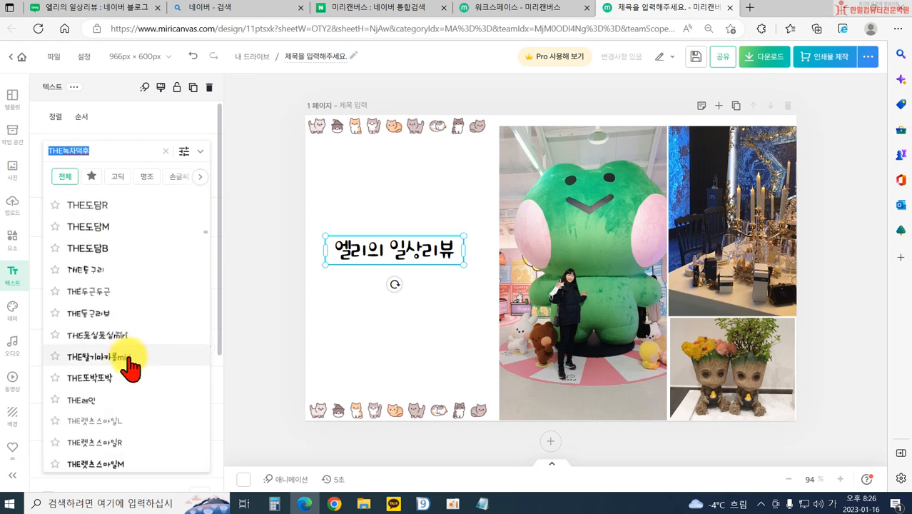
pyautogui.click(127, 383)
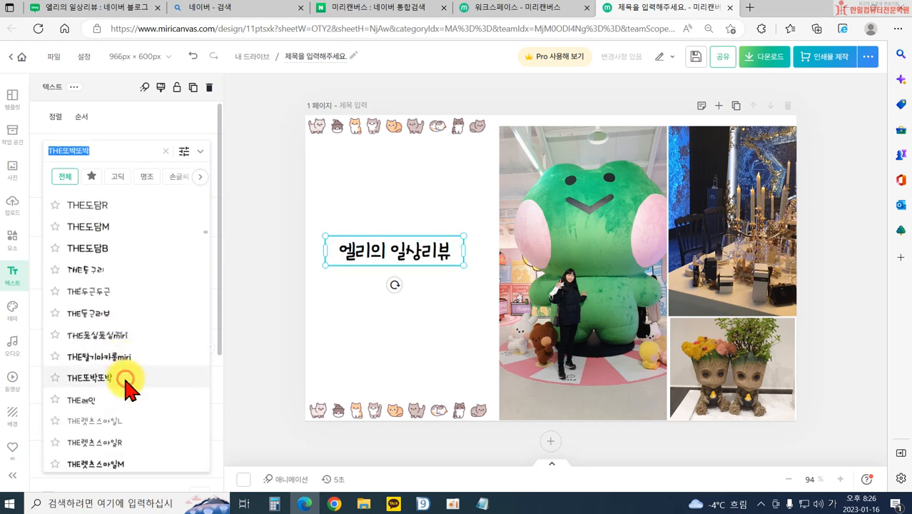
pyautogui.click(127, 359)
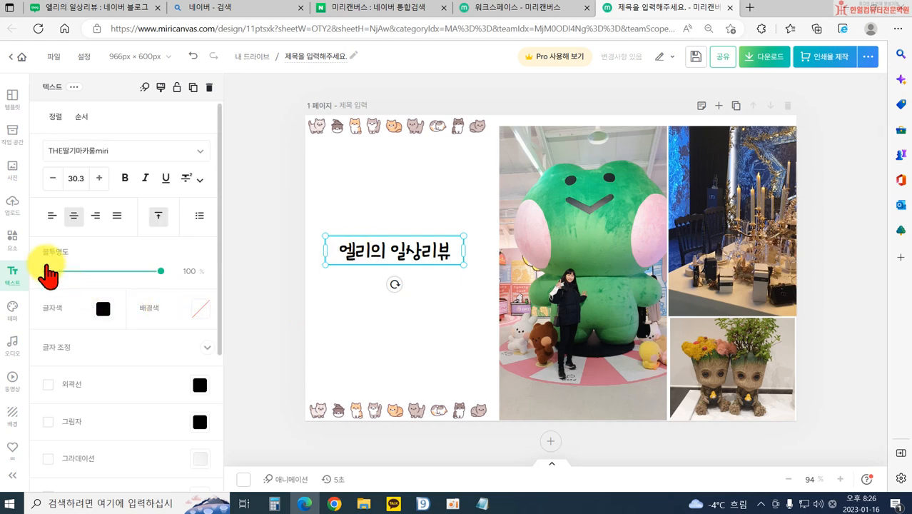
# Try the raindrop-pattern line from the line elements, stretch it taller, and delete it
pyautogui.click(14, 241)
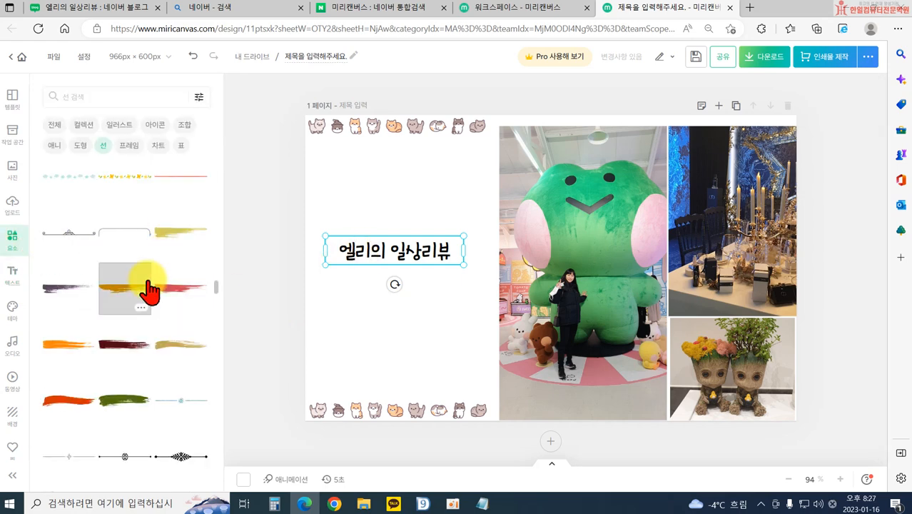
pyautogui.scroll(-2, 136, 321)
pyautogui.scroll(5, 145, 357)
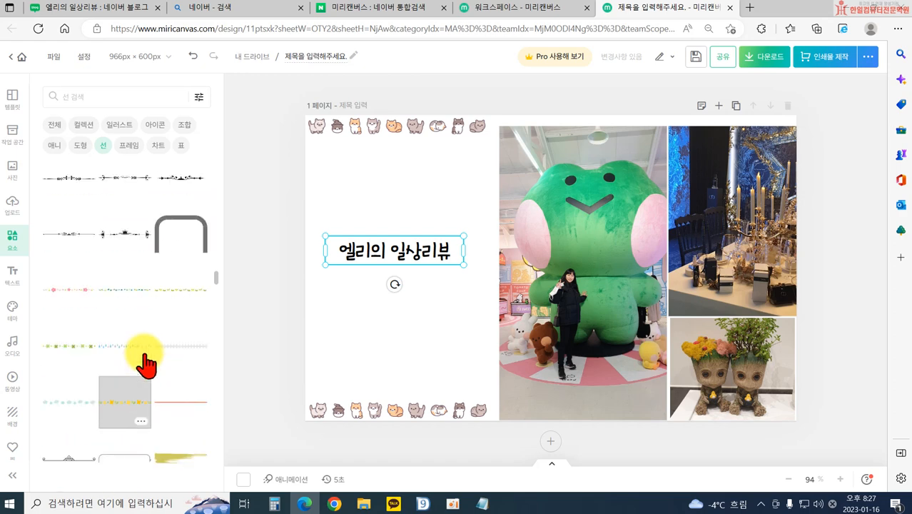
pyautogui.click(130, 368)
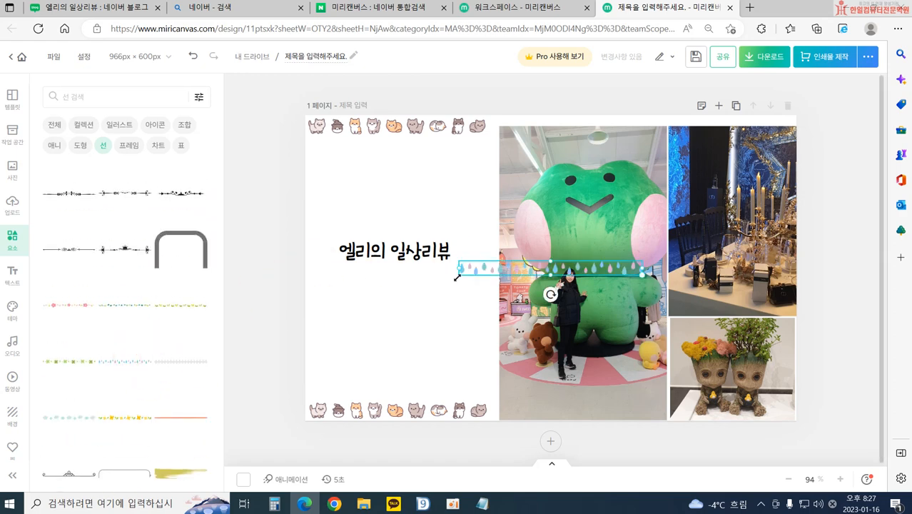
pyautogui.moveTo(486, 262); pyautogui.dragTo(487, 193)
pyautogui.click(401, 257)
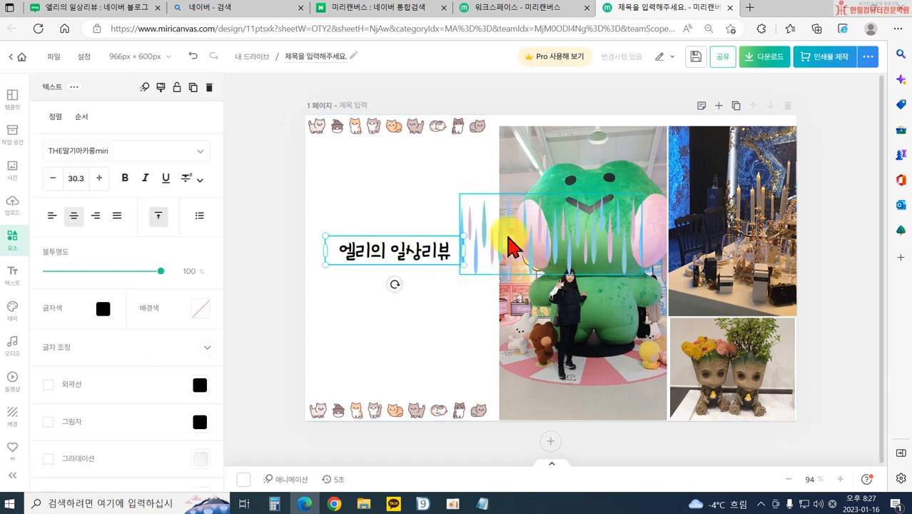
pyautogui.click(505, 249)
pyautogui.press('Delete')
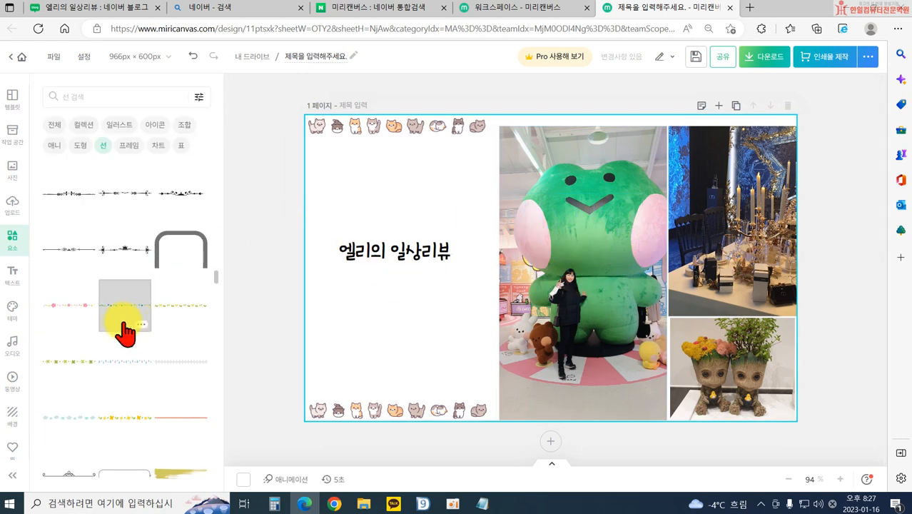
# Replace the cat line at the top of the blank area with the pink flower line
pyautogui.click(84, 309)
pyautogui.click(418, 126)
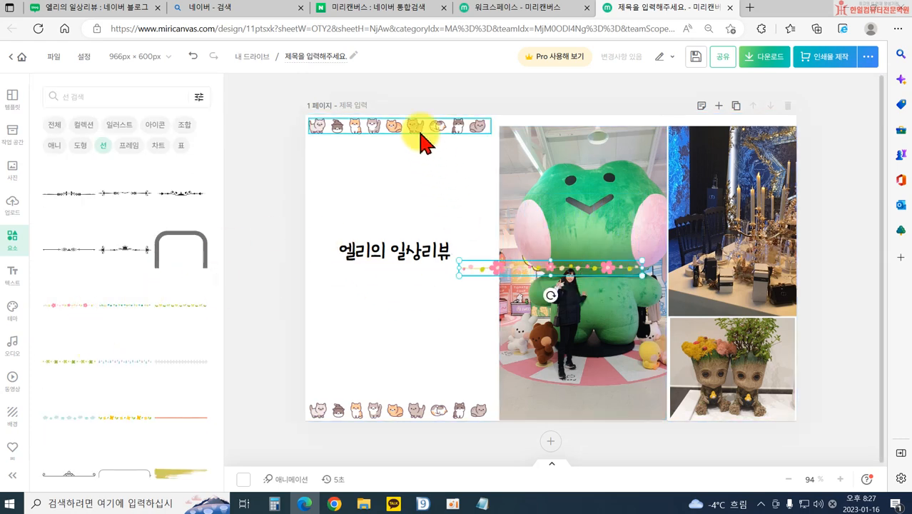
pyautogui.press('Delete')
pyautogui.moveTo(512, 269); pyautogui.dragTo(362, 141)
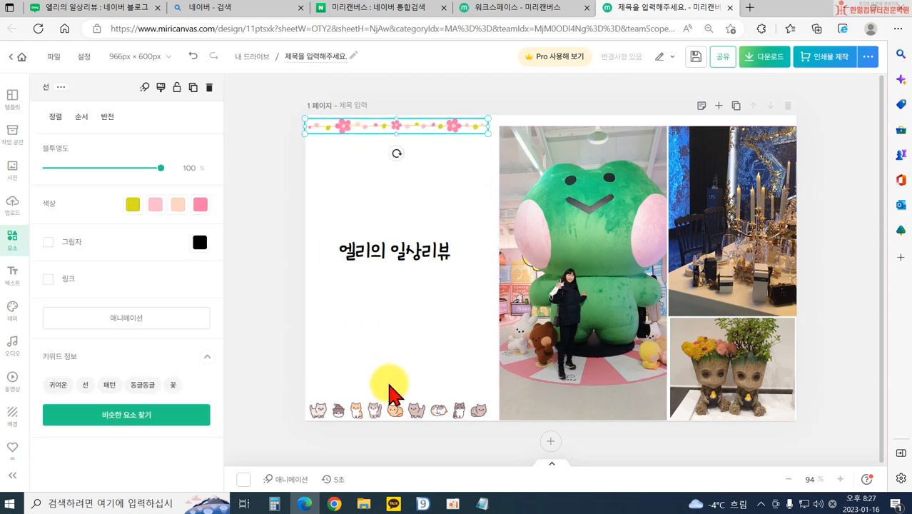
# Replace the cat line at the bottom of the title area with the pink flower line
pyautogui.click(392, 408)
pyautogui.press('Delete')
pyautogui.click(68, 306)
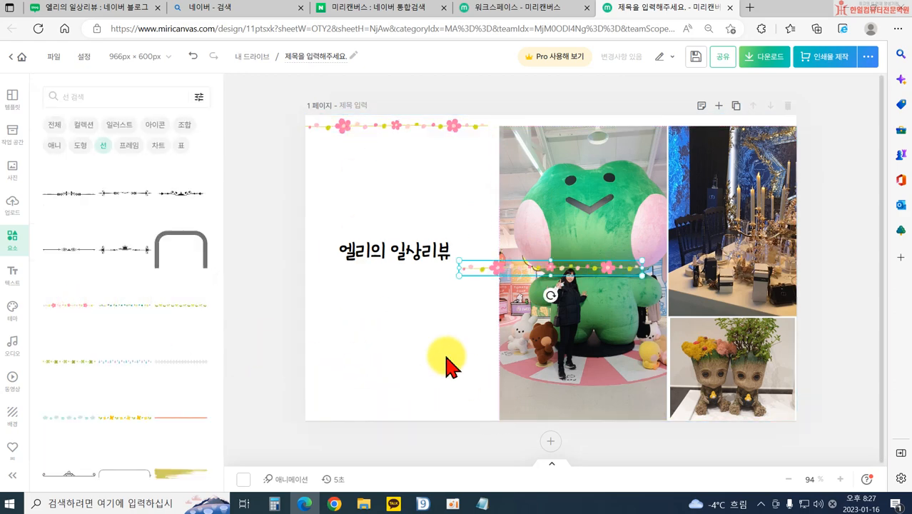
pyautogui.click(521, 274)
pyautogui.moveTo(520, 277); pyautogui.dragTo(379, 402)
pyautogui.click(283, 364)
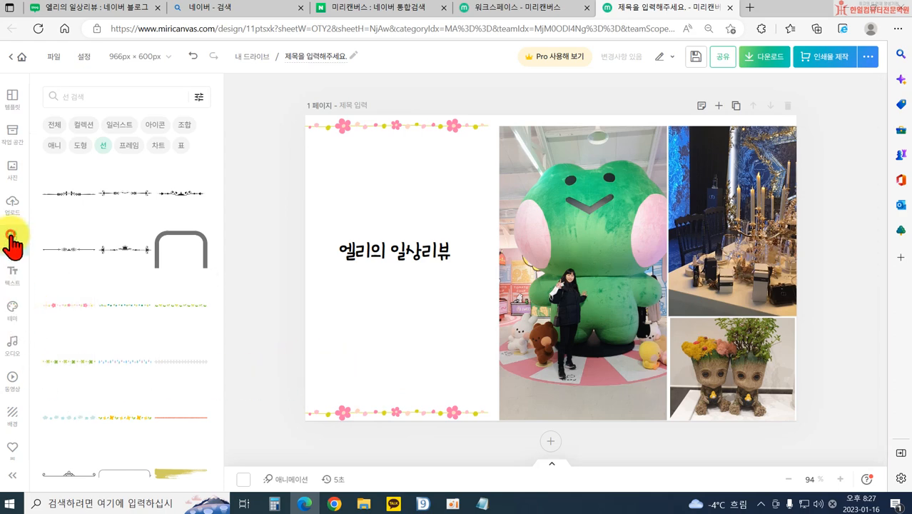
# Search all elements for "꽃" and add the solid yellow flower illustration to the page
pyautogui.click(52, 125)
pyautogui.click(107, 97)
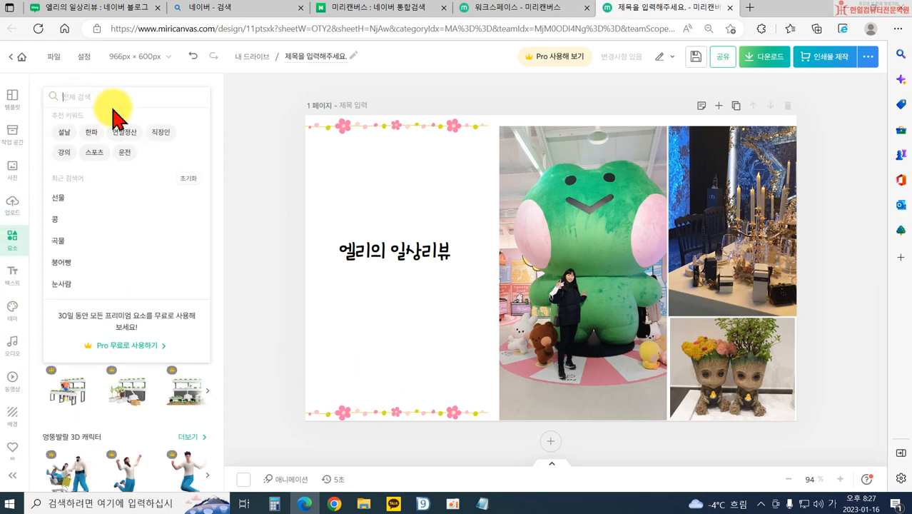
pyautogui.write('꽃')
pyautogui.press('Return')
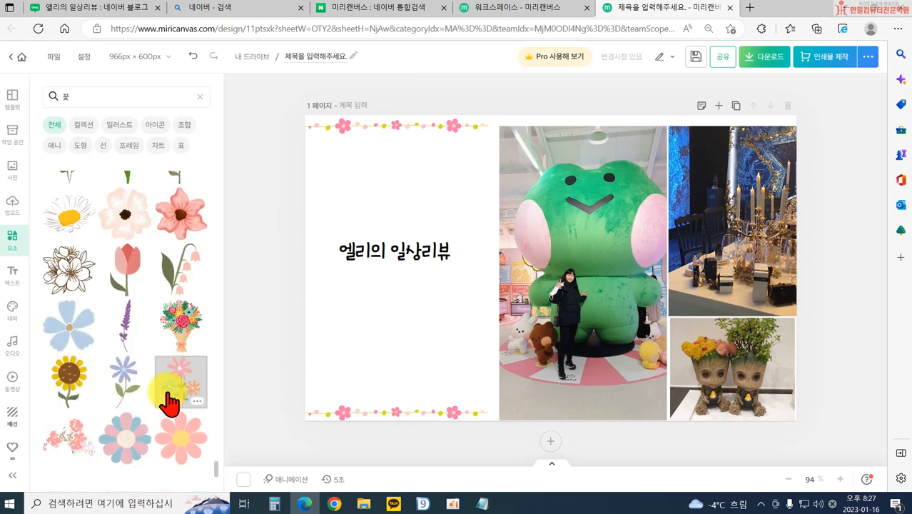
pyautogui.scroll(-5, 143, 286)
pyautogui.scroll(2, 128, 348)
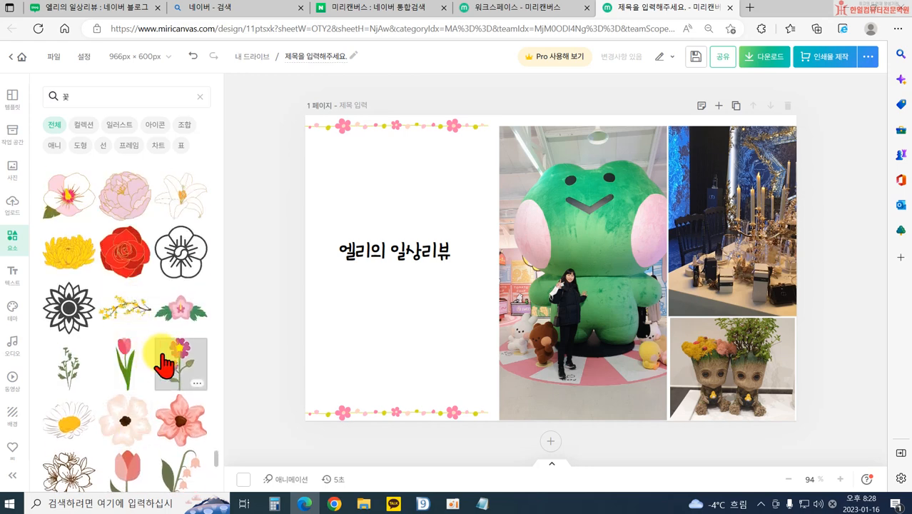
pyautogui.scroll(3, 153, 365)
pyautogui.scroll(3, 94, 350)
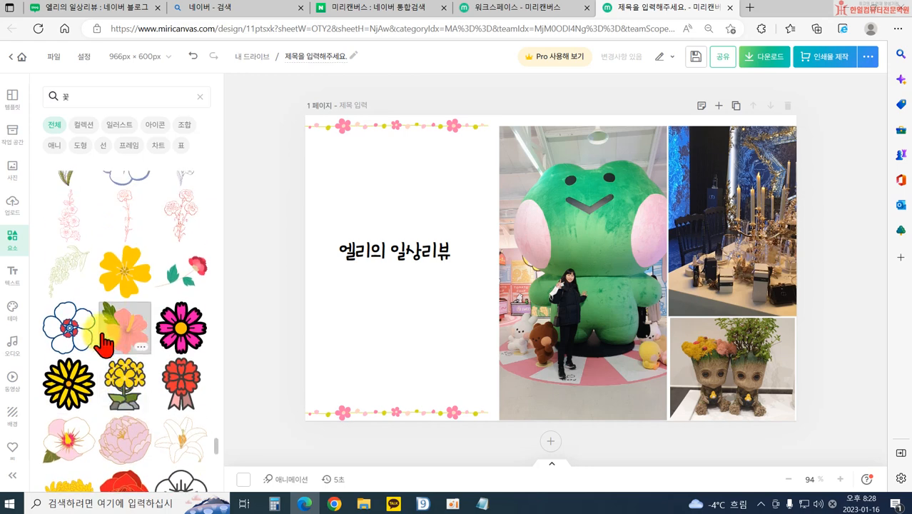
pyautogui.click(124, 320)
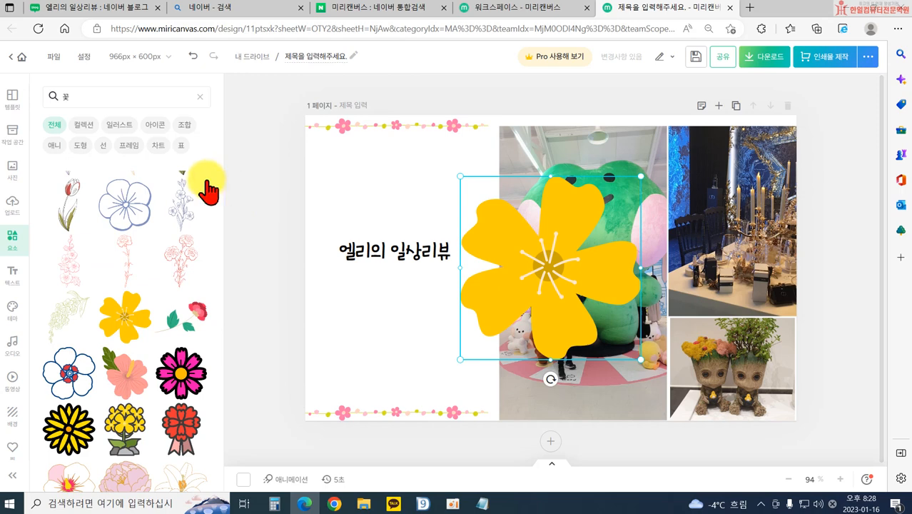
# Recolour the yellow flower to light peach
pyautogui.click(523, 246)
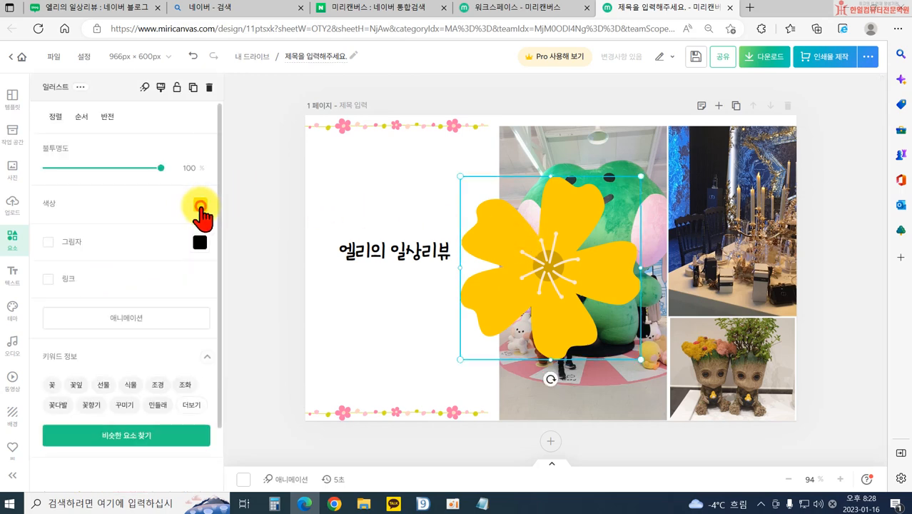
pyautogui.click(198, 206)
pyautogui.click(215, 212)
pyautogui.click(418, 336)
# Shrink the peach flower to a small accent and place it, slightly tilted, at the upper right end of the title
pyautogui.click(582, 337)
pyautogui.moveTo(644, 357); pyautogui.dragTo(451, 240)
pyautogui.moveTo(468, 187); pyautogui.dragTo(454, 247)
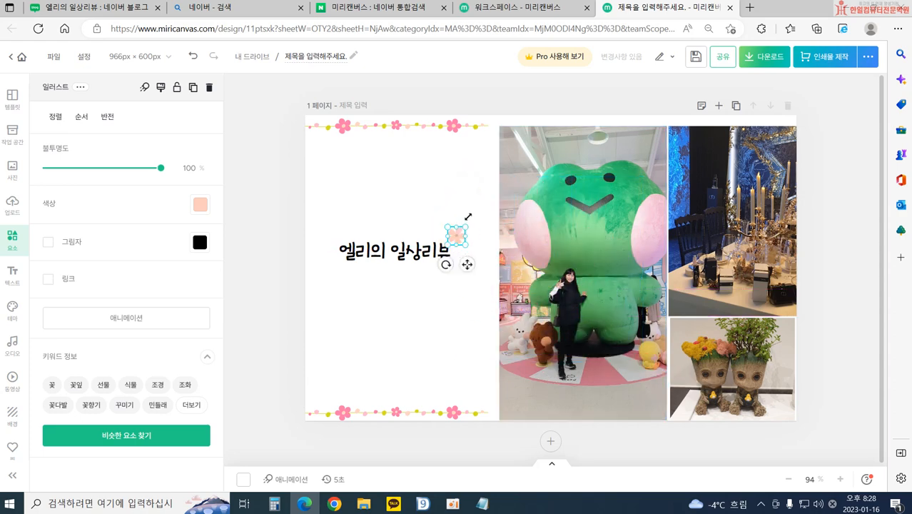
pyautogui.moveTo(448, 266); pyautogui.dragTo(440, 261)
pyautogui.click(413, 322)
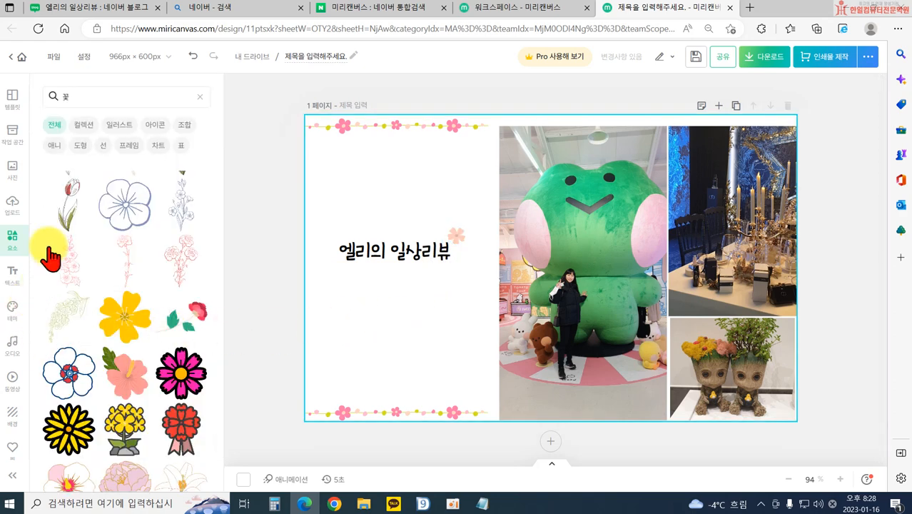
# Limit the elements to lines and search them for "선"
pyautogui.click(105, 145)
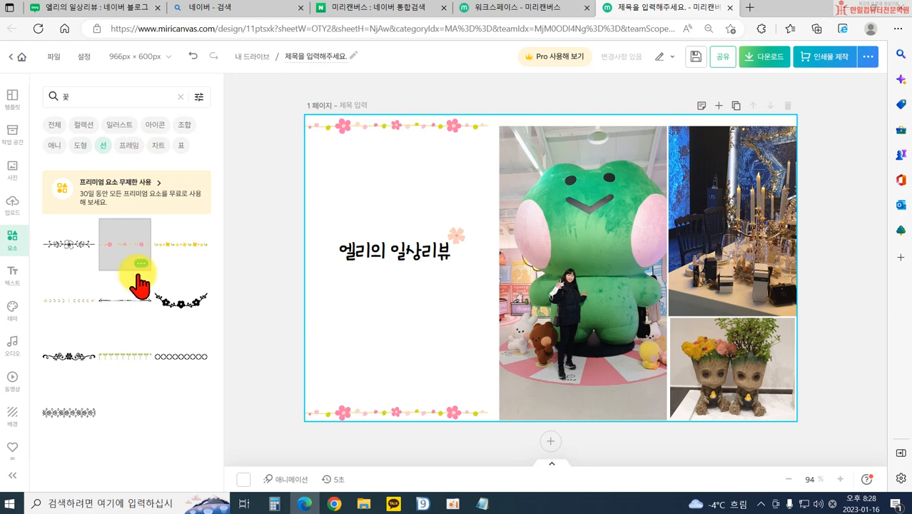
pyautogui.moveTo(101, 99); pyautogui.dragTo(45, 100)
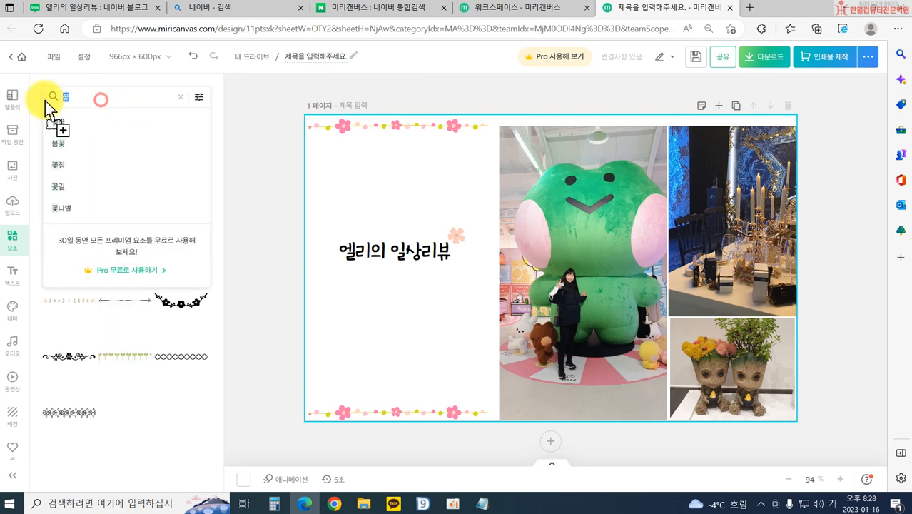
pyautogui.write('ㅅㅓㄴ')
pyautogui.press('Return')
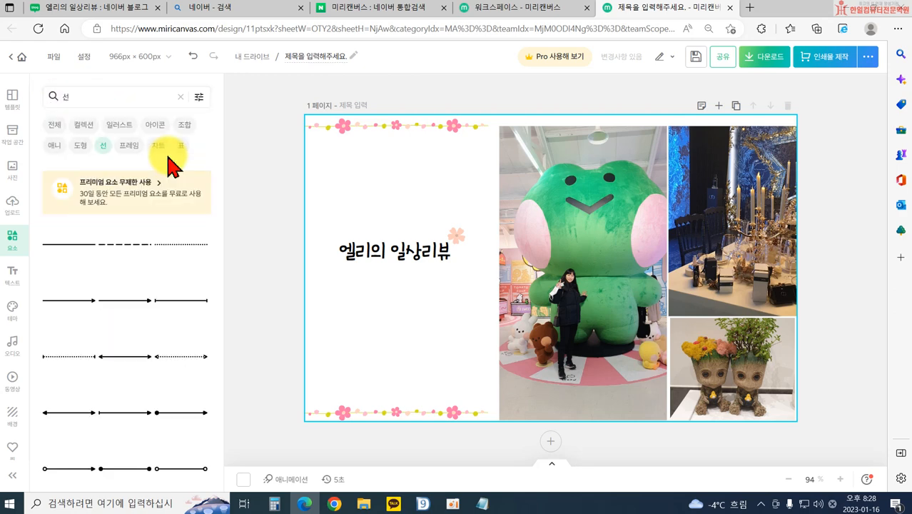
# Find the light-blue highlighter stroke among the line elements, add it to the page and place it over the title
pyautogui.scroll(-3, 121, 306)
pyautogui.scroll(-5, 132, 328)
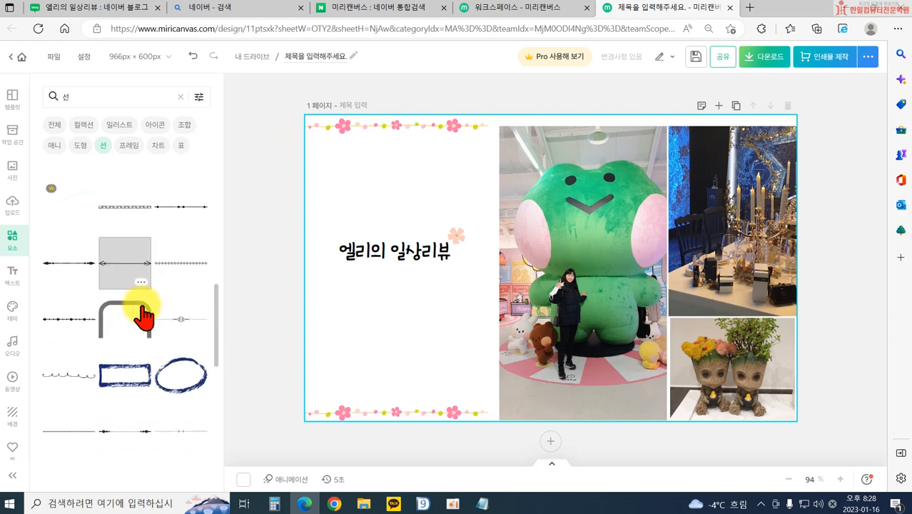
pyautogui.scroll(-4, 142, 341)
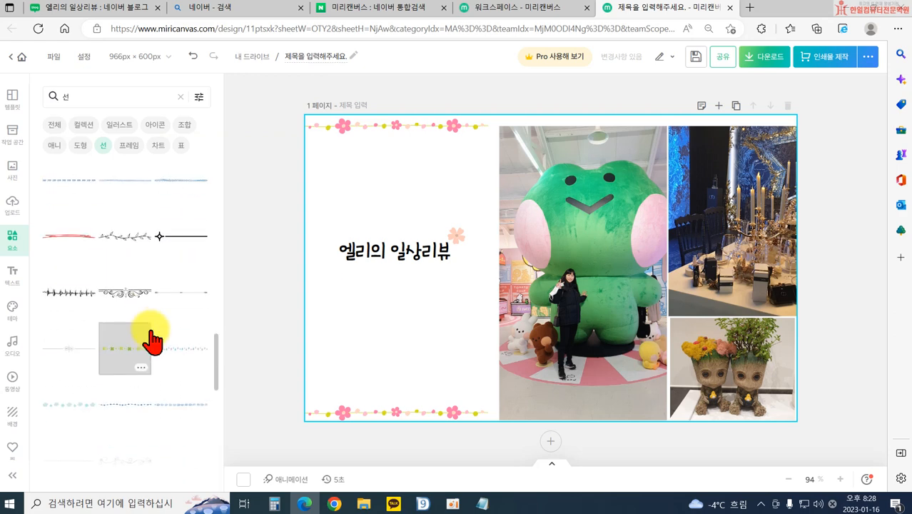
pyautogui.scroll(-5, 157, 348)
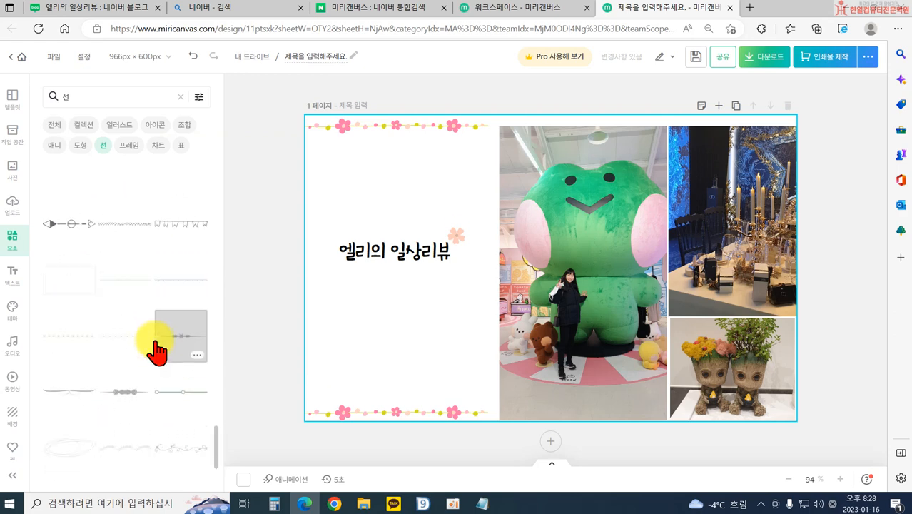
pyautogui.scroll(-5, 161, 355)
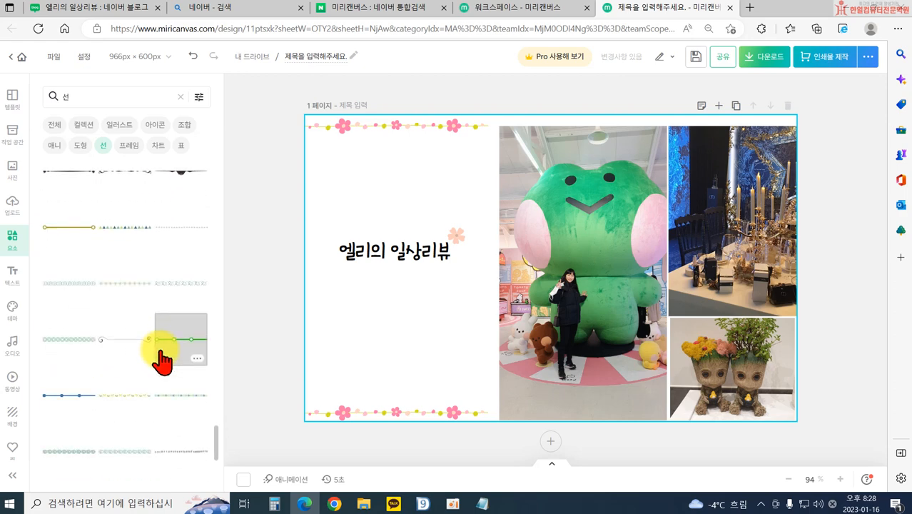
pyautogui.scroll(-5, 164, 364)
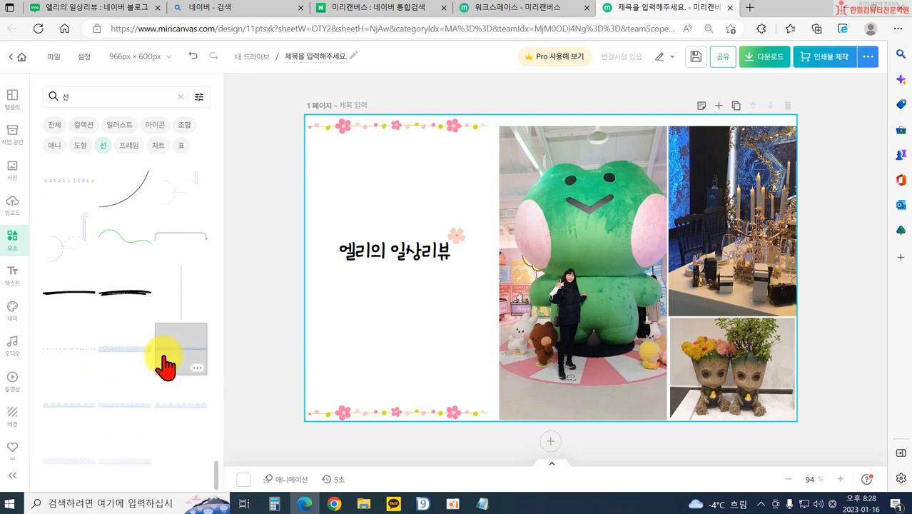
pyautogui.scroll(-10, 165, 361)
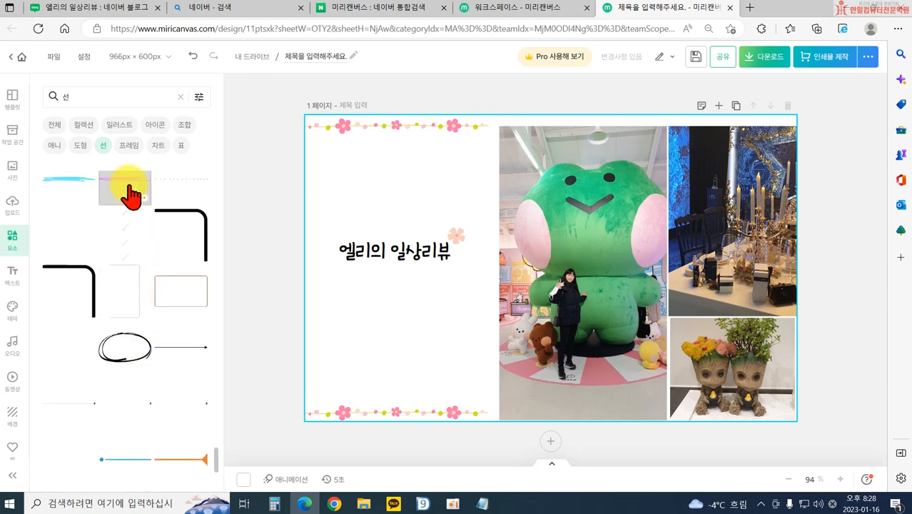
pyautogui.scroll(1, 100, 229)
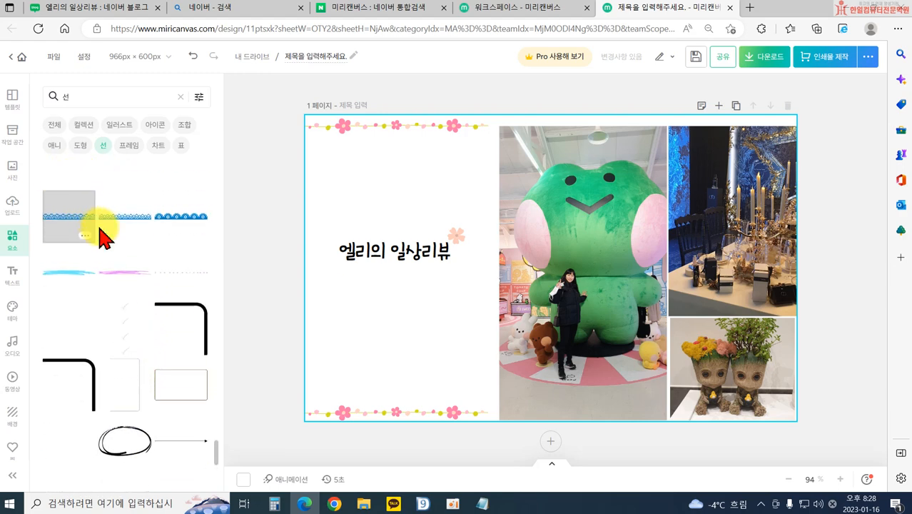
pyautogui.click(60, 283)
pyautogui.moveTo(453, 274); pyautogui.dragTo(389, 256)
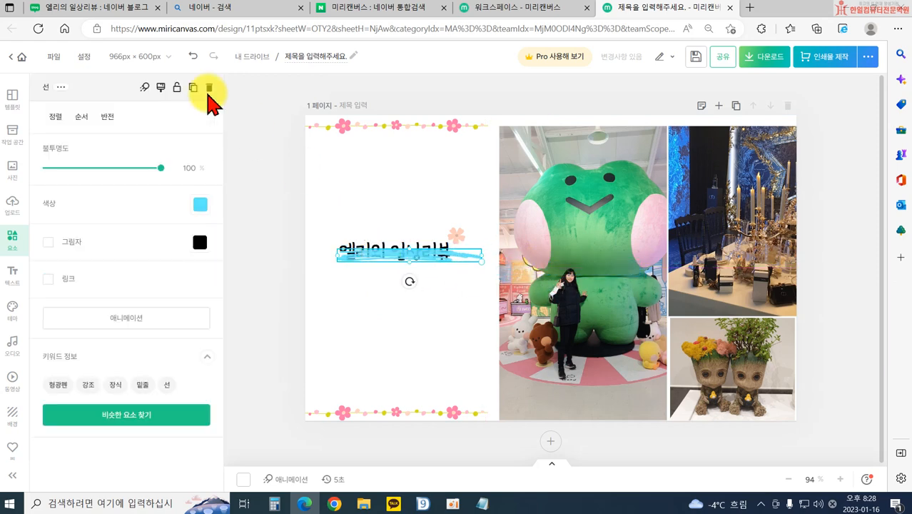
# Send the highlighter stroke to the very back and shift it slightly down and left behind the title
pyautogui.click(83, 123)
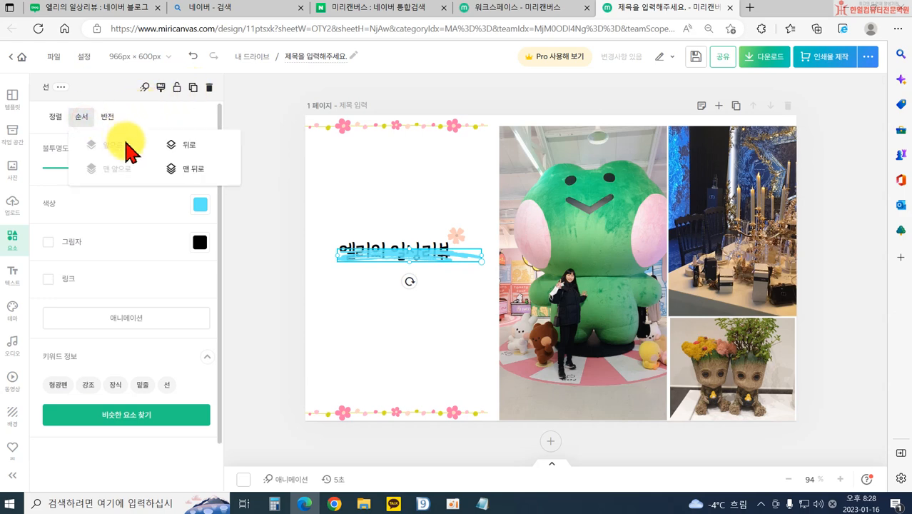
pyautogui.click(189, 177)
pyautogui.click(355, 317)
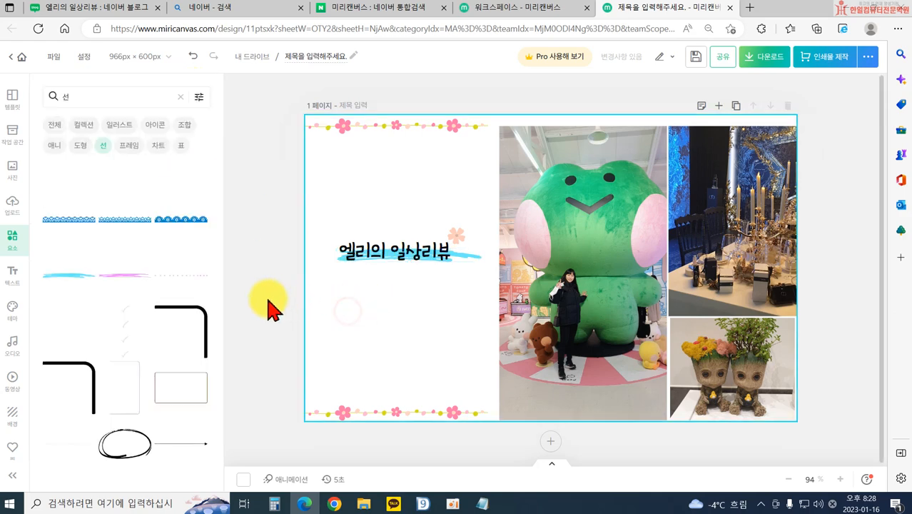
pyautogui.moveTo(471, 255); pyautogui.dragTo(465, 258)
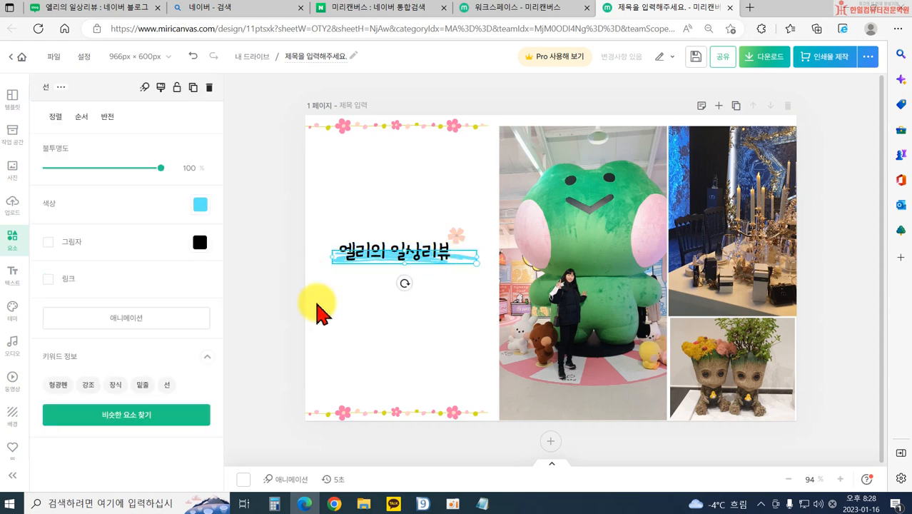
# Recolour the highlighter stroke to light peach and lower its opacity to about 68%
pyautogui.click(200, 204)
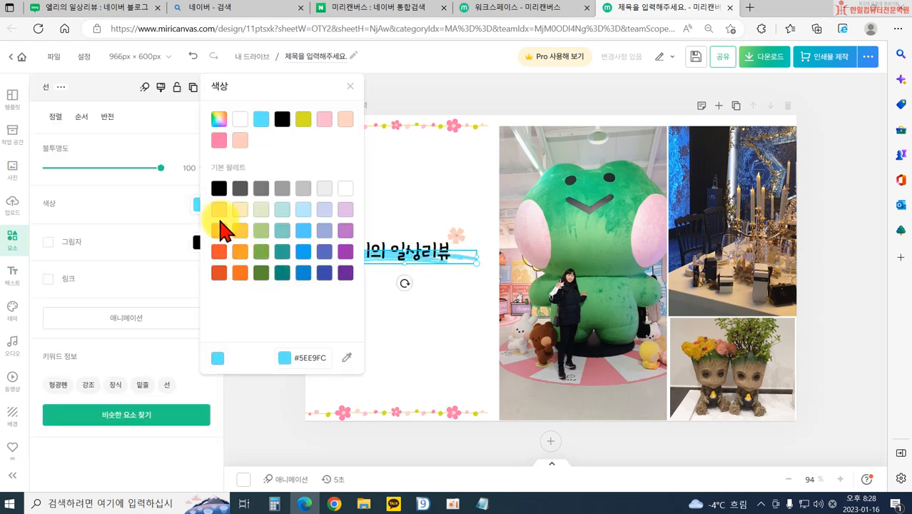
pyautogui.click(218, 210)
pyautogui.click(408, 95)
pyautogui.moveTo(161, 167); pyautogui.dragTo(150, 169)
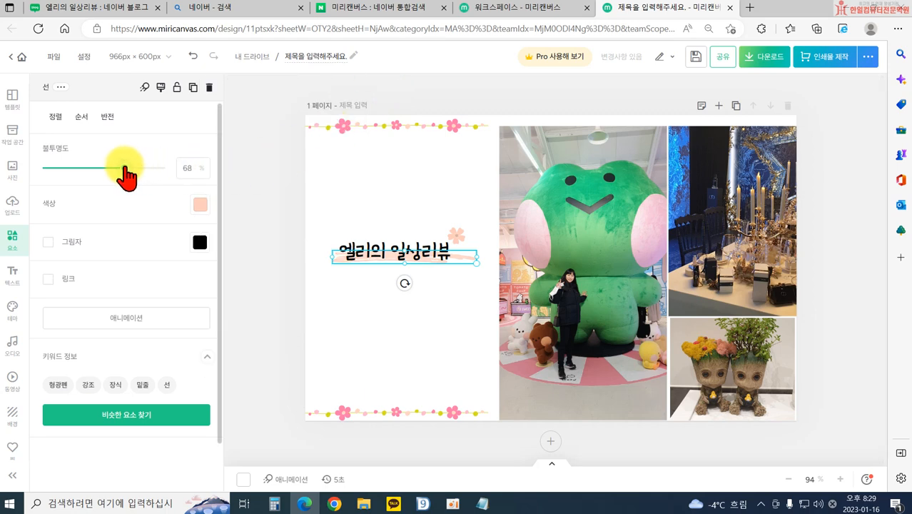
pyautogui.click(260, 381)
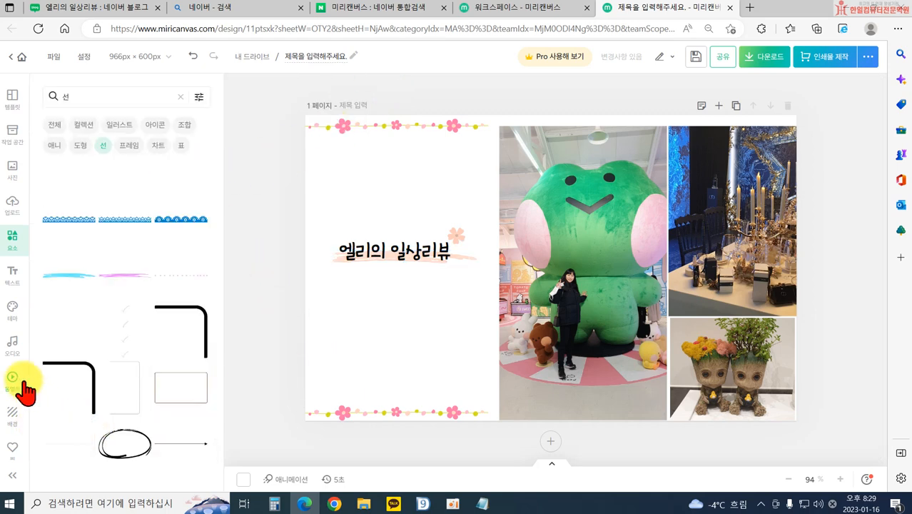
# Add a body text reading "#일상리뷰" and place it below the left part of the title
pyautogui.click(13, 275)
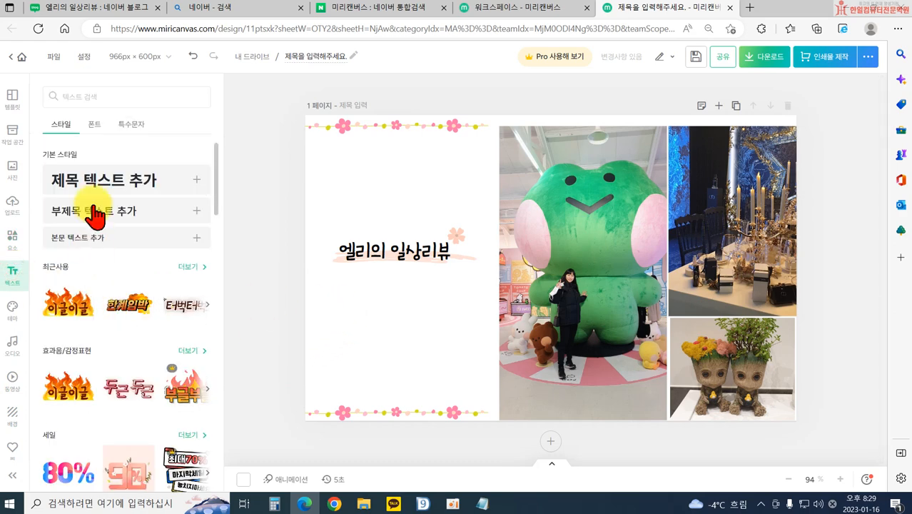
pyautogui.click(75, 244)
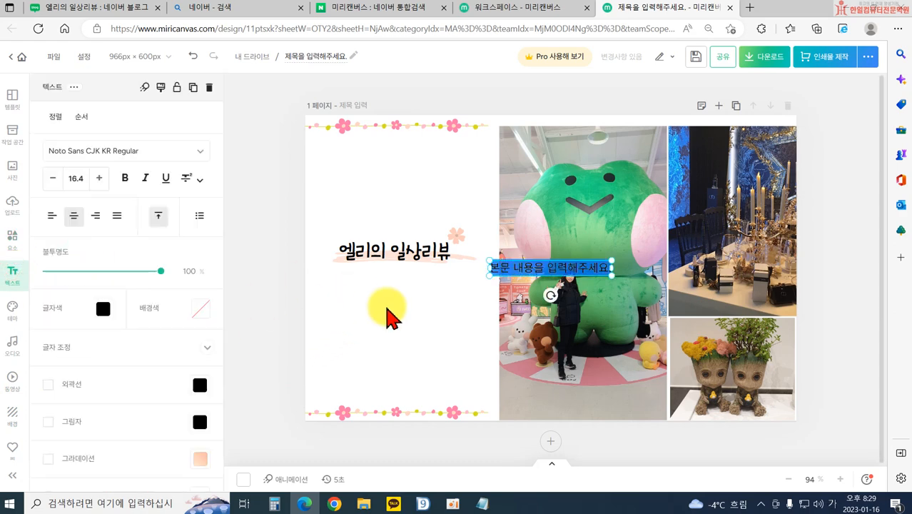
pyautogui.press('BackSpace')
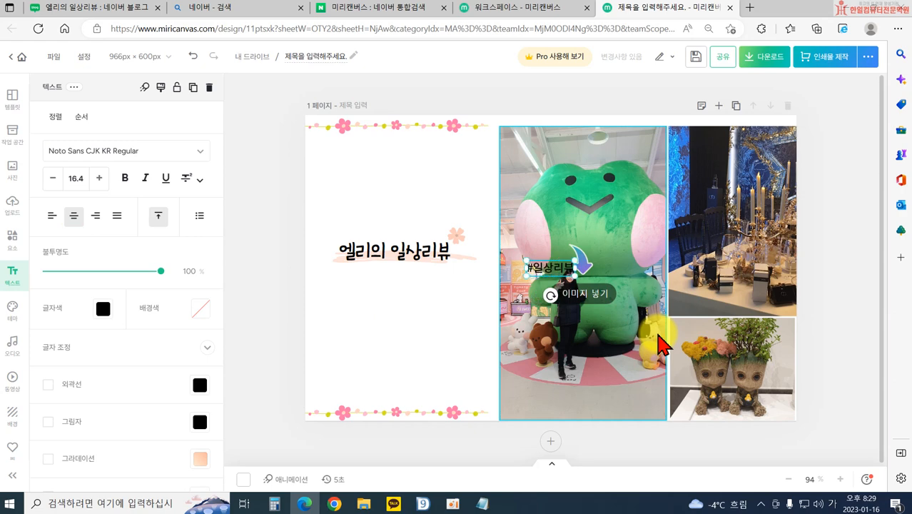
pyautogui.click(397, 325)
pyautogui.moveTo(540, 271); pyautogui.dragTo(362, 299)
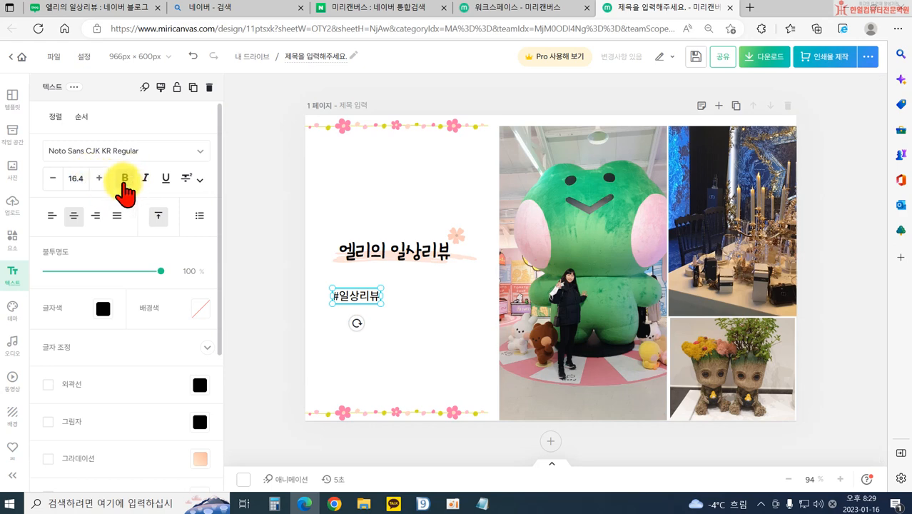
# Set the font of the "#일상리뷰" text to THE사랑쾅 from the favourite fonts
pyautogui.click(199, 154)
pyautogui.scroll(-6, 159, 305)
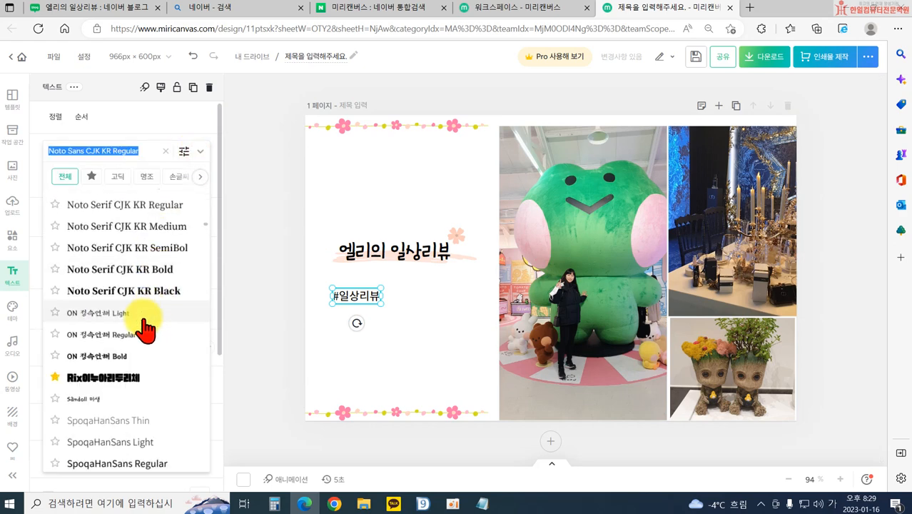
pyautogui.click(91, 176)
pyautogui.scroll(-2, 106, 341)
pyautogui.click(95, 378)
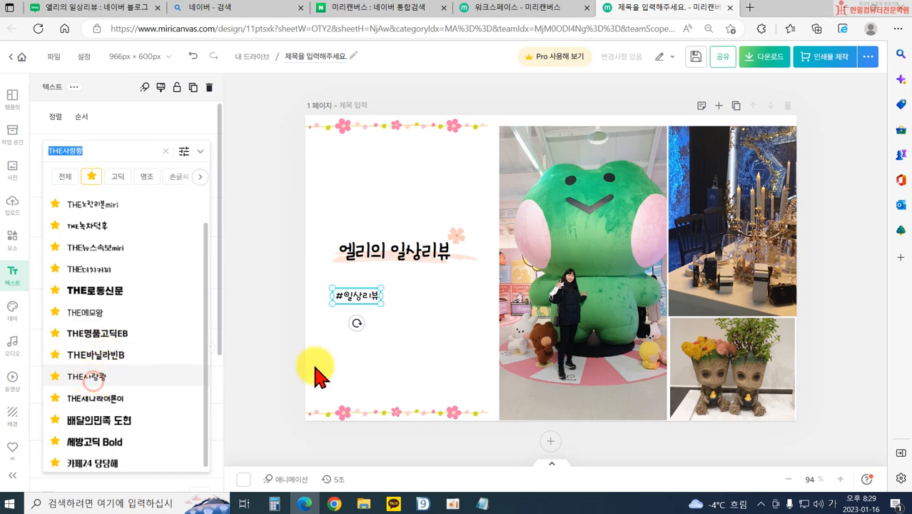
pyautogui.click(362, 330)
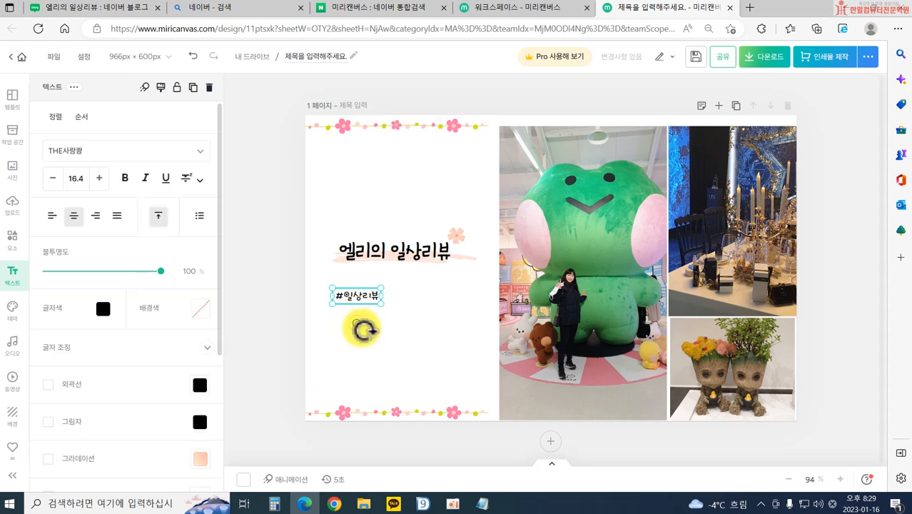
# Change the text colour of the "#일상리뷰" hashtag to medium grey from the basic palette
pyautogui.click(103, 309)
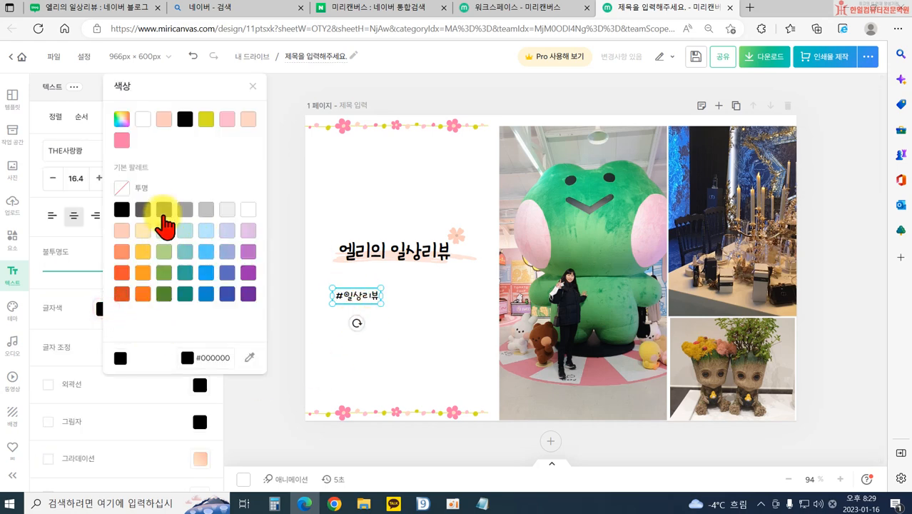
pyautogui.click(184, 209)
pyautogui.click(426, 335)
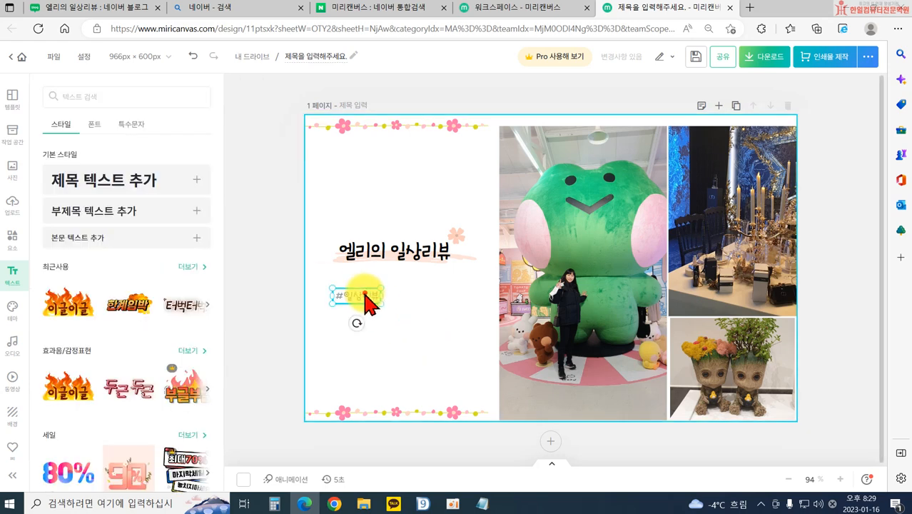
# Duplicate the grey hashtag directly below itself, reword the copy as "#제품리뷰" and the original as "#일상이야기"
pyautogui.moveTo(367, 301); pyautogui.dragTo(369, 319)
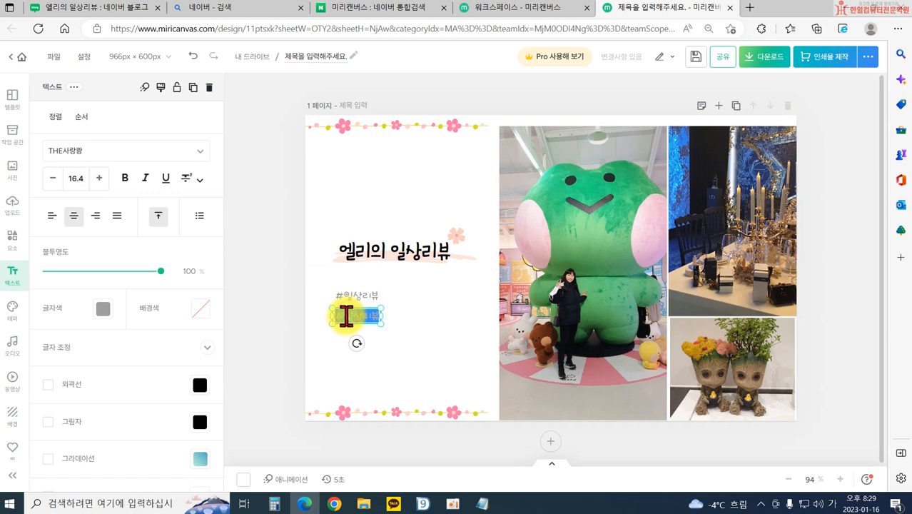
pyautogui.write('ㅈ')
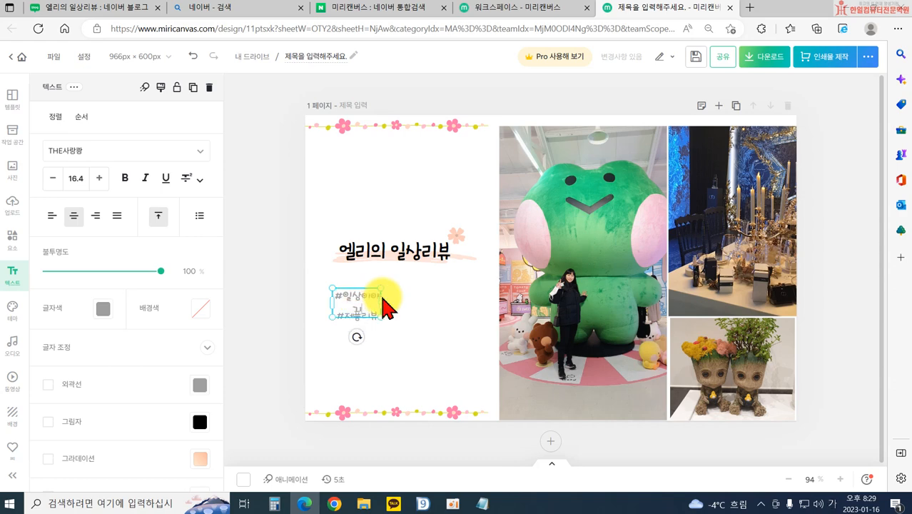
# Widen the "#일상이야기" text box so the hashtag fits on one line
pyautogui.click(385, 314)
pyautogui.click(387, 303)
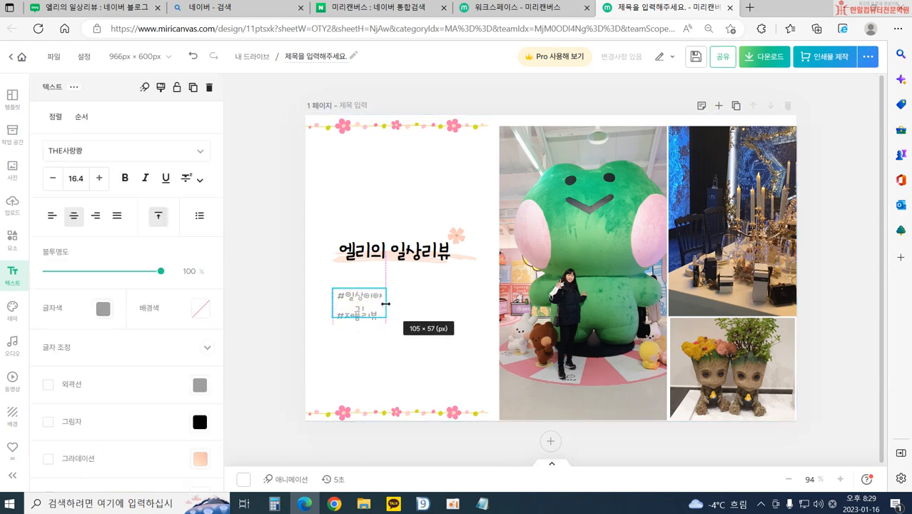
pyautogui.click(398, 321)
# Add a third hashtag copy reading "#맛집리뷰" below the others and move "#제품리뷰" slightly up to even the spacing
pyautogui.click(371, 317)
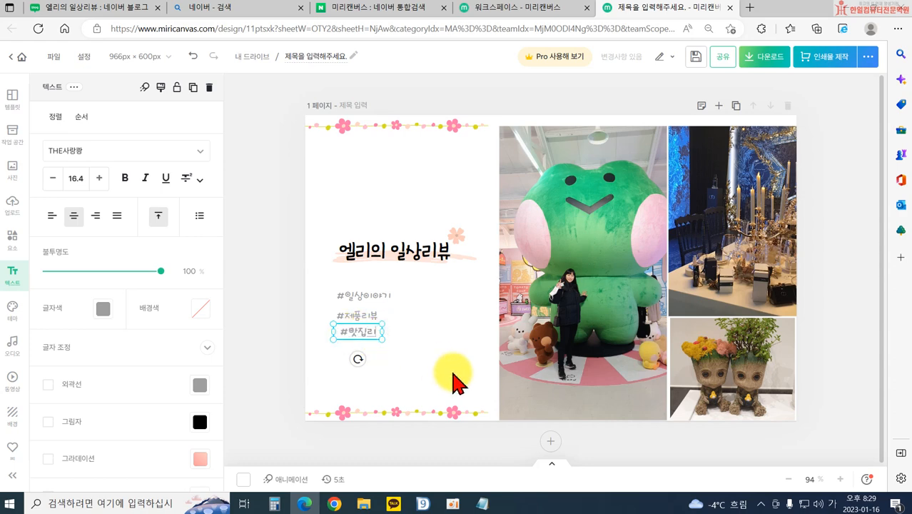
pyautogui.click(453, 382)
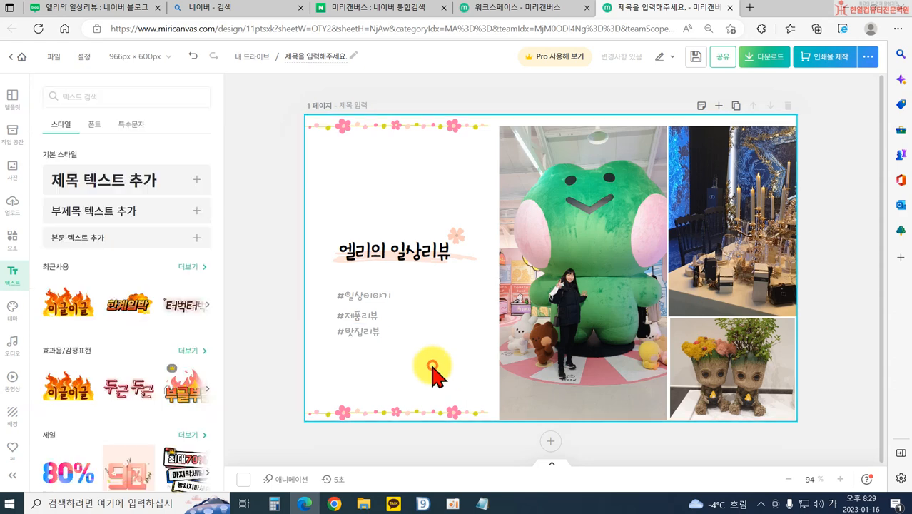
pyautogui.click(365, 315)
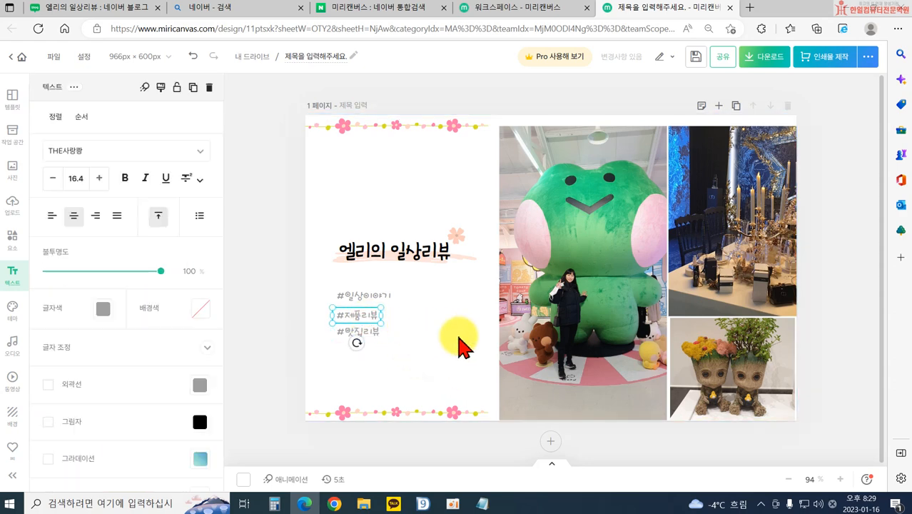
pyautogui.click(460, 347)
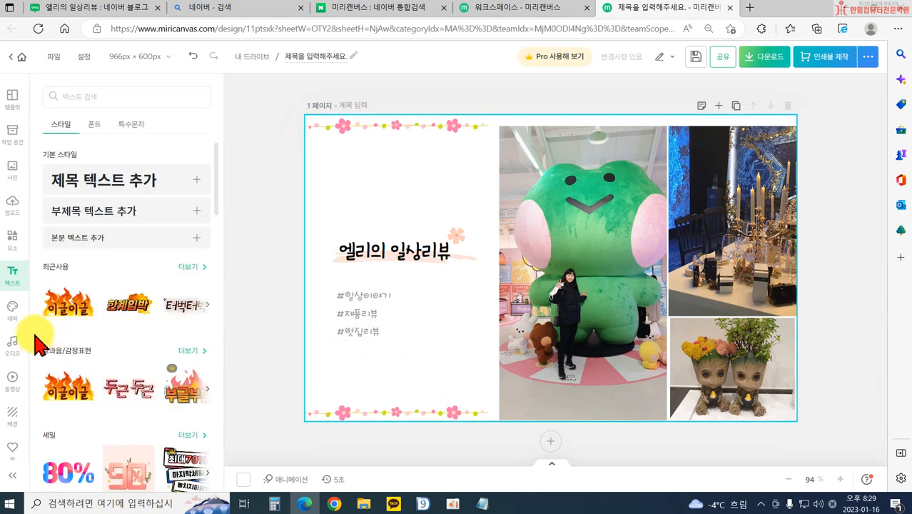
# Search the design elements for "유튜브" across all categories and look through the results for a suitable icon
pyautogui.click(102, 96)
pyautogui.write('이')
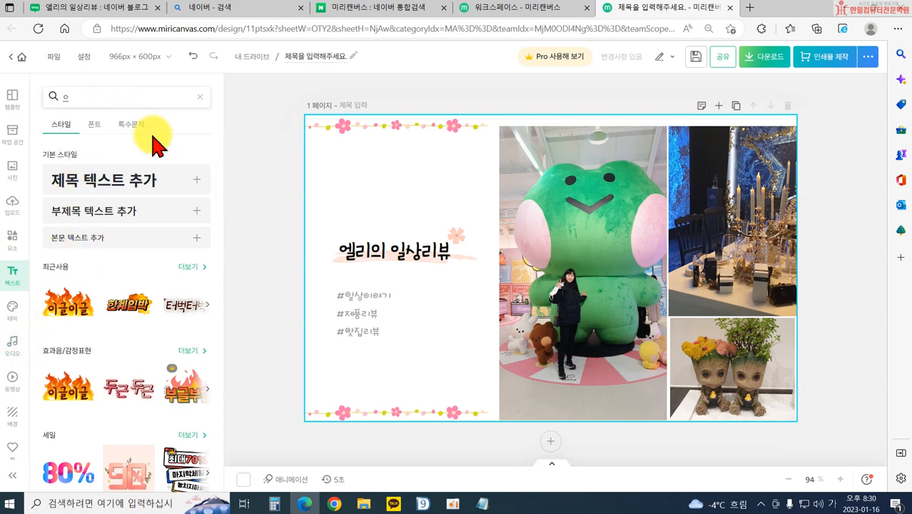
pyautogui.click(10, 241)
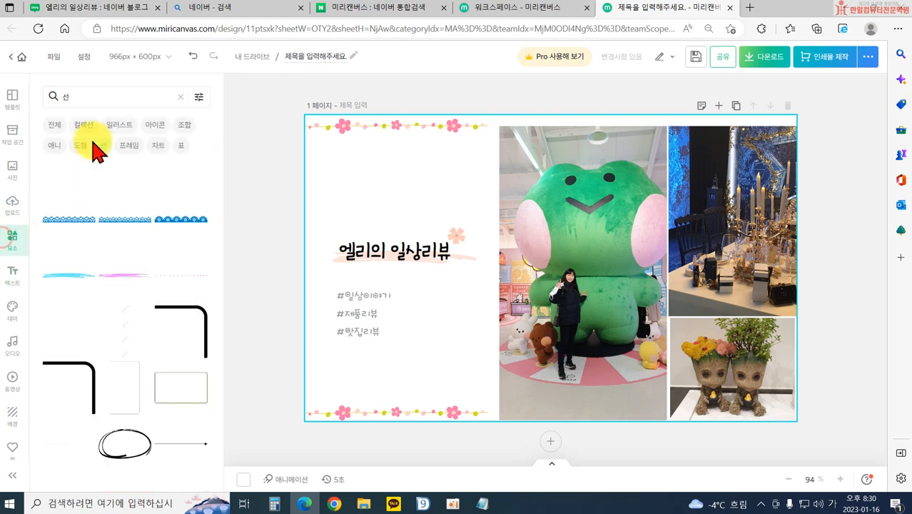
pyautogui.moveTo(92, 95); pyautogui.dragTo(45, 100)
pyautogui.write('이튜')
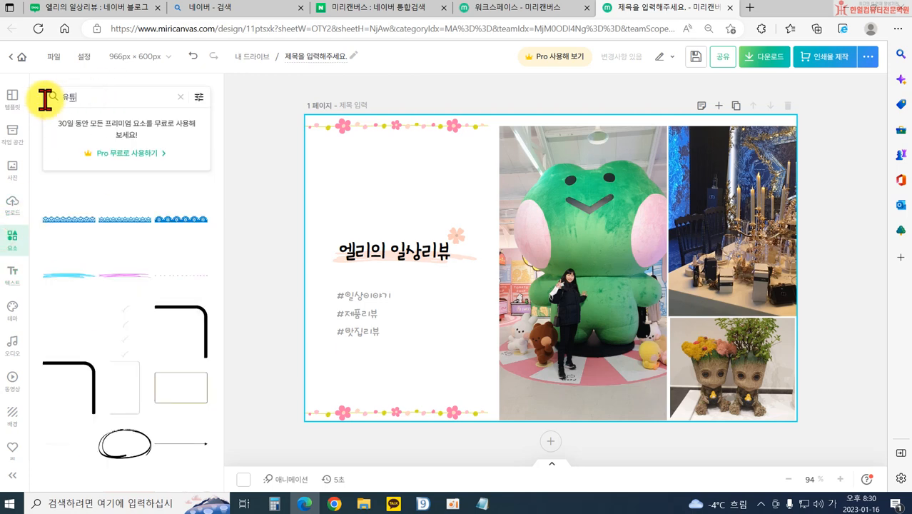
pyautogui.write('브')
pyautogui.press('Return')
pyautogui.click(49, 127)
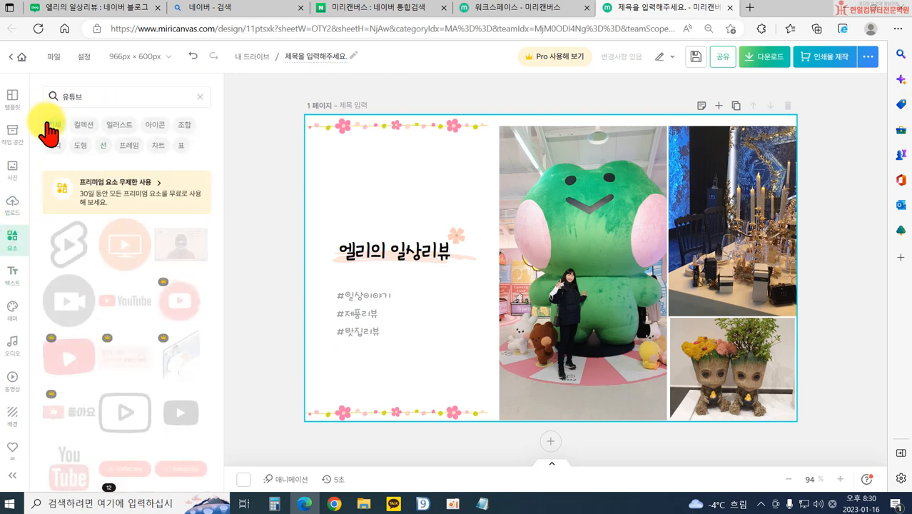
pyautogui.scroll(-3, 163, 352)
pyautogui.scroll(-5, 158, 384)
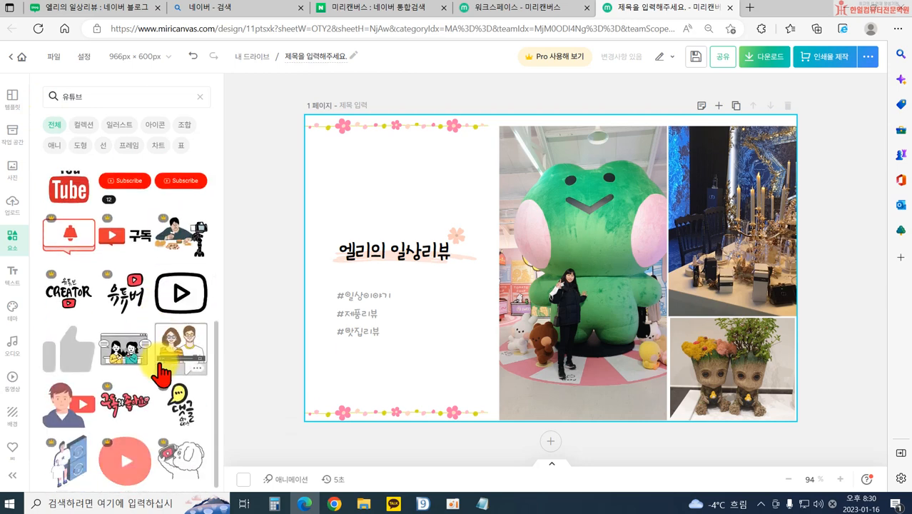
pyautogui.scroll(-5, 180, 371)
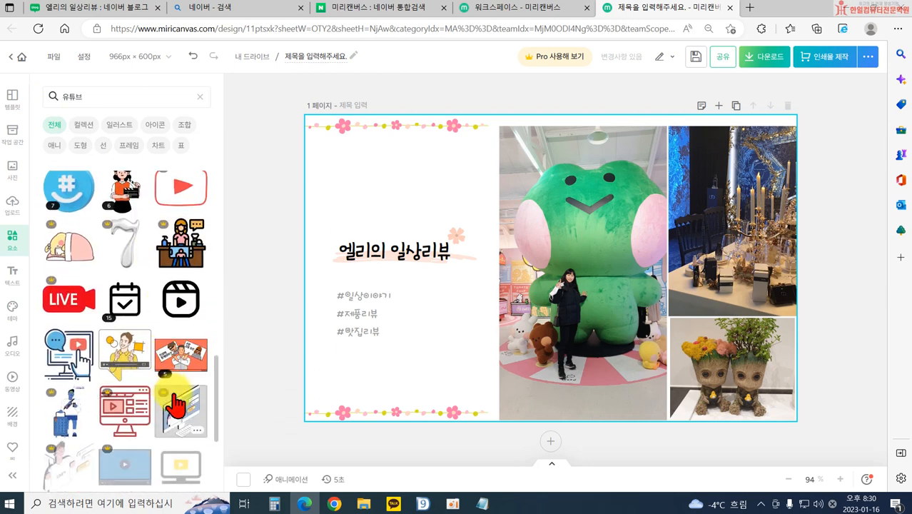
pyautogui.scroll(-5, 187, 403)
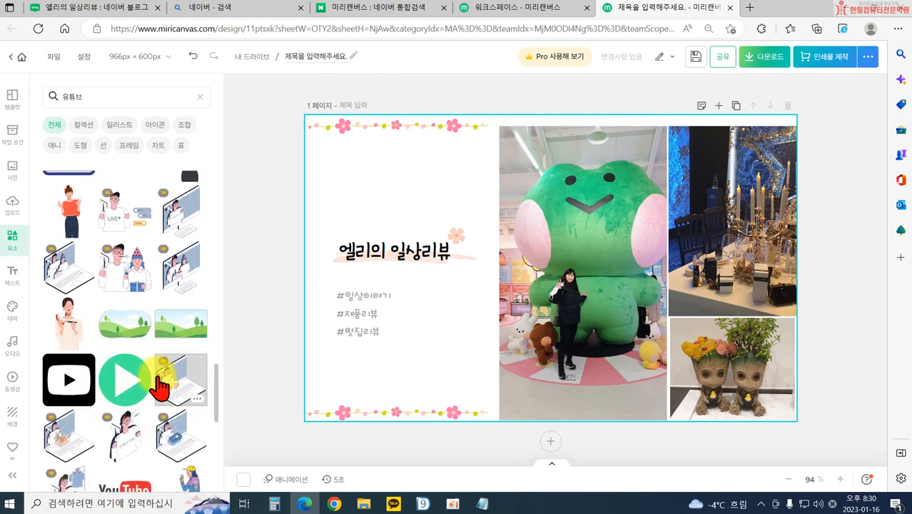
pyautogui.scroll(-5, 72, 428)
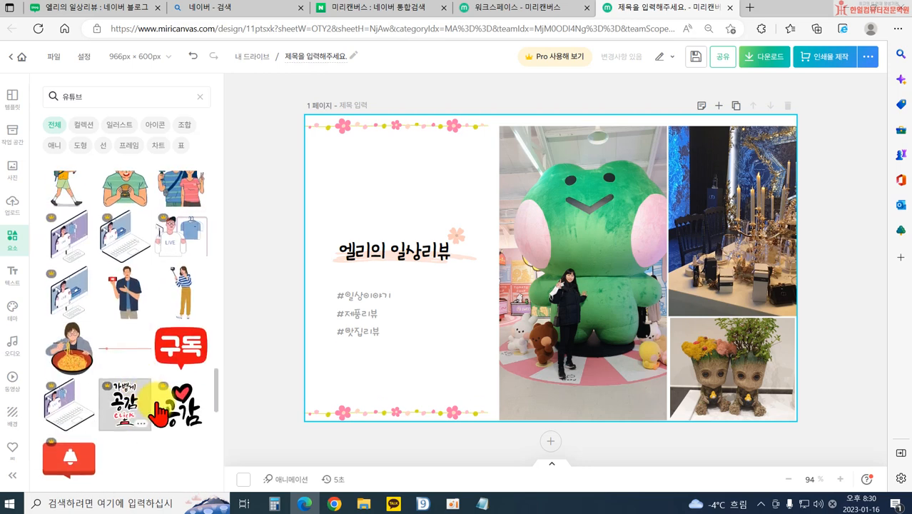
pyautogui.rightClick(340, 501)
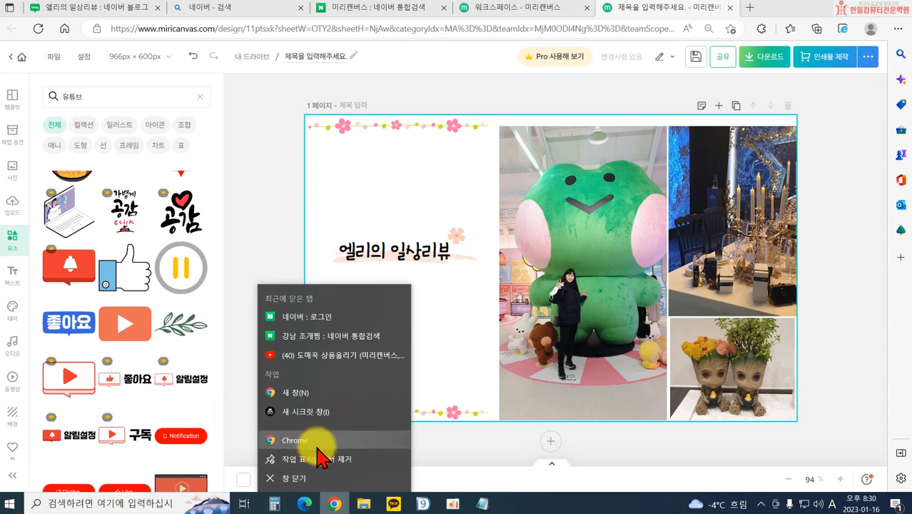
pyautogui.click(316, 444)
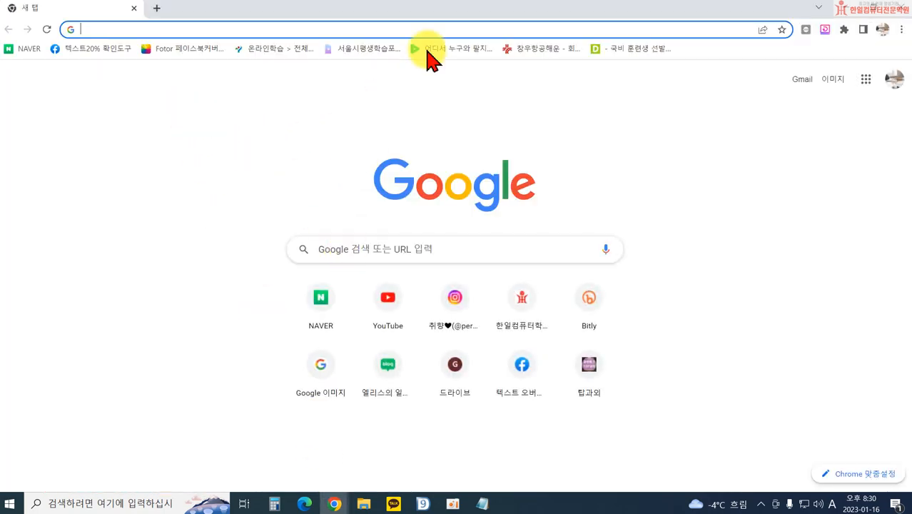
pyautogui.click(894, 13)
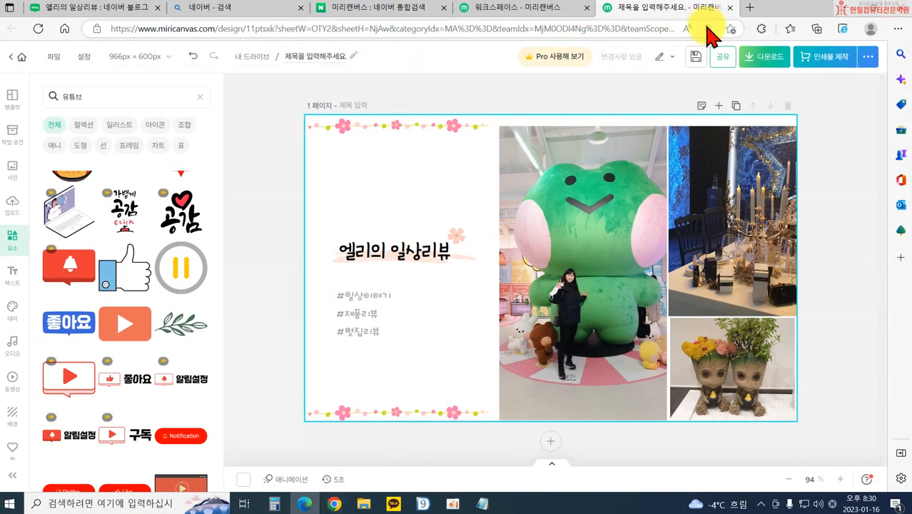
# Search the web for "네이버" in a new browser tab and open the NAVER home page from the results
pyautogui.click(747, 8)
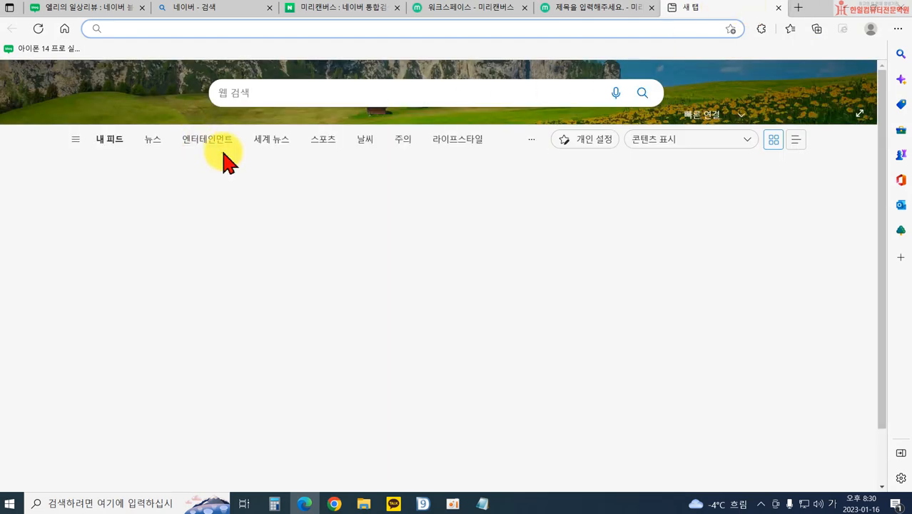
pyautogui.click(135, 28)
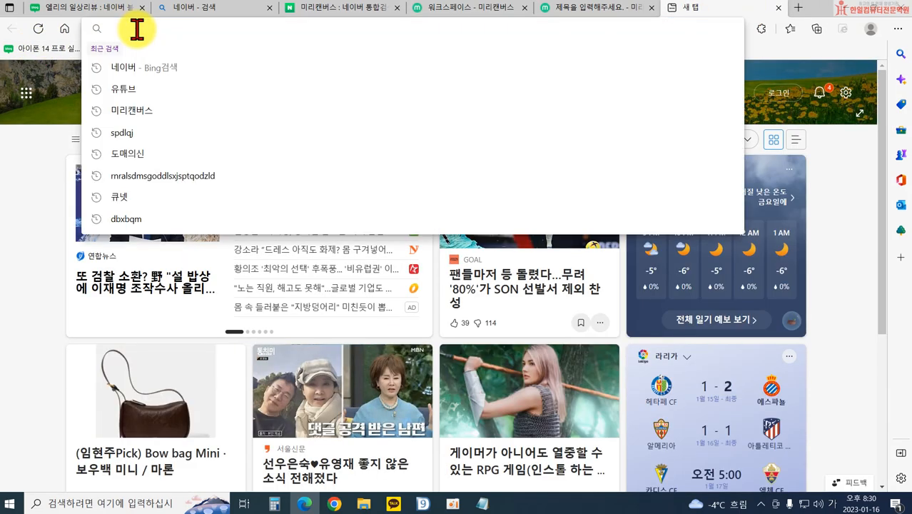
pyautogui.write('ㄴㅔ이버')
pyautogui.press('Return')
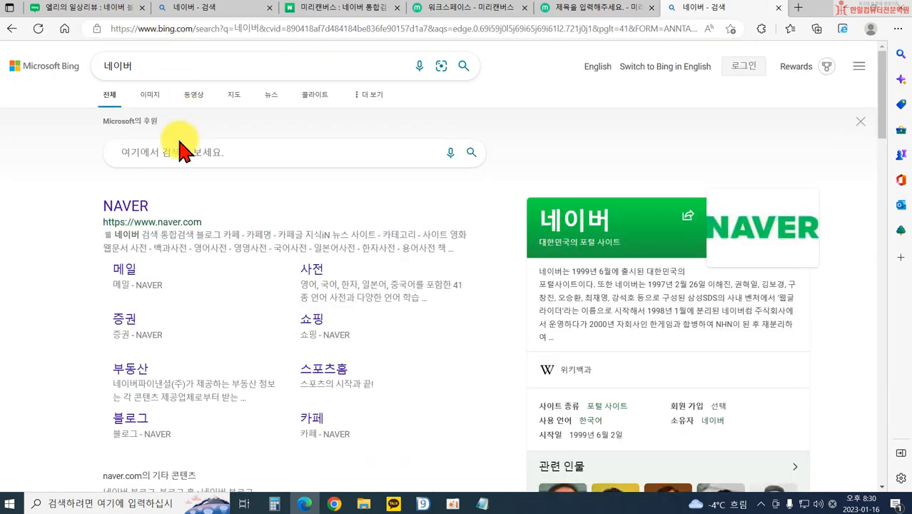
pyautogui.click(134, 207)
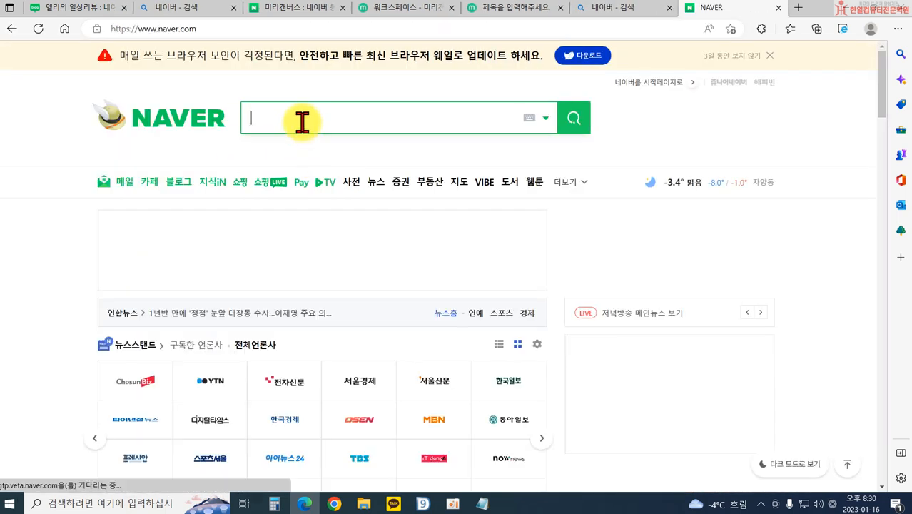
pyautogui.click(301, 120)
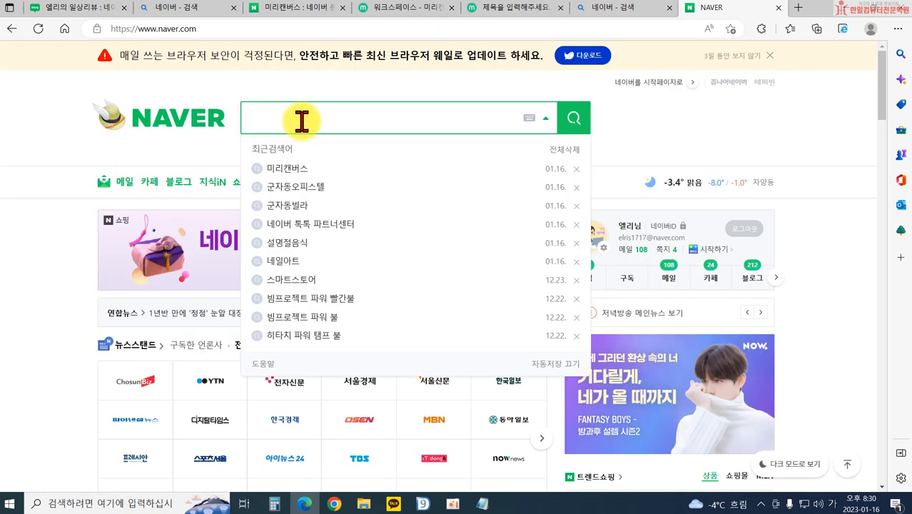
pyautogui.write('ㅇ')
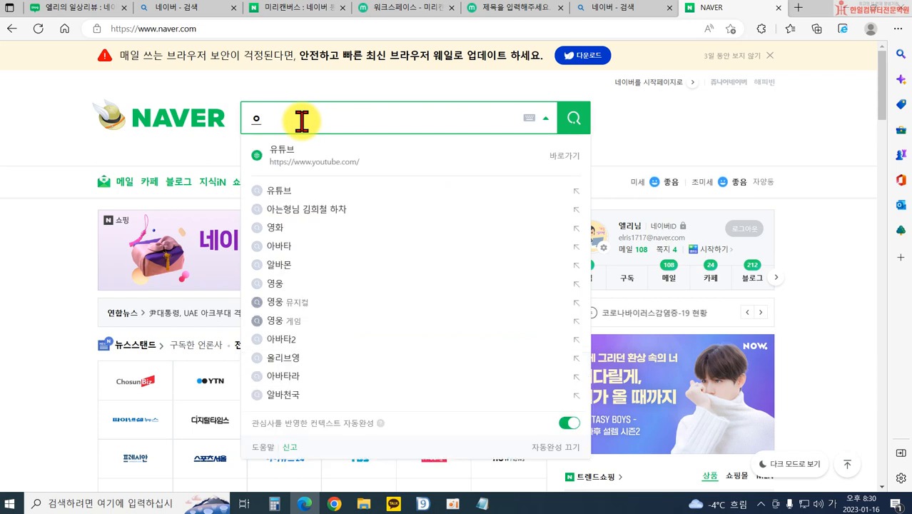
pyautogui.write('ㅣ')
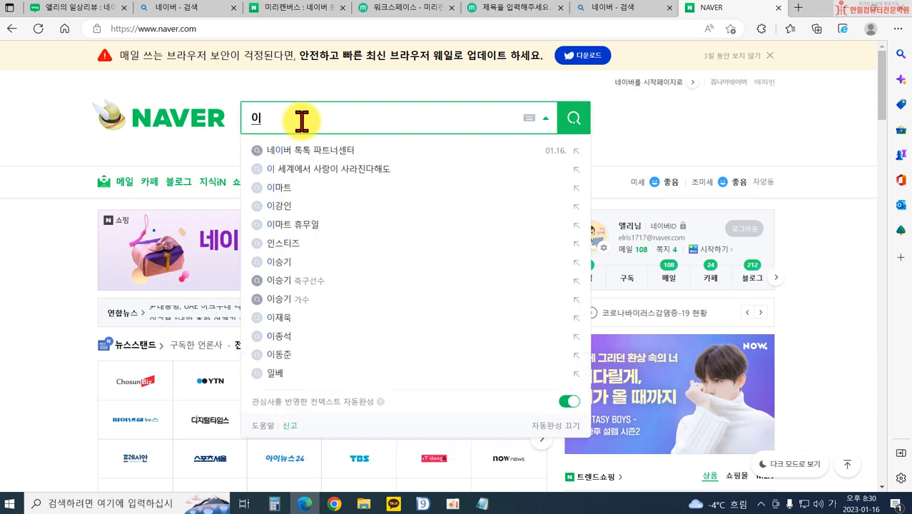
pyautogui.write('ㅁㅗ')
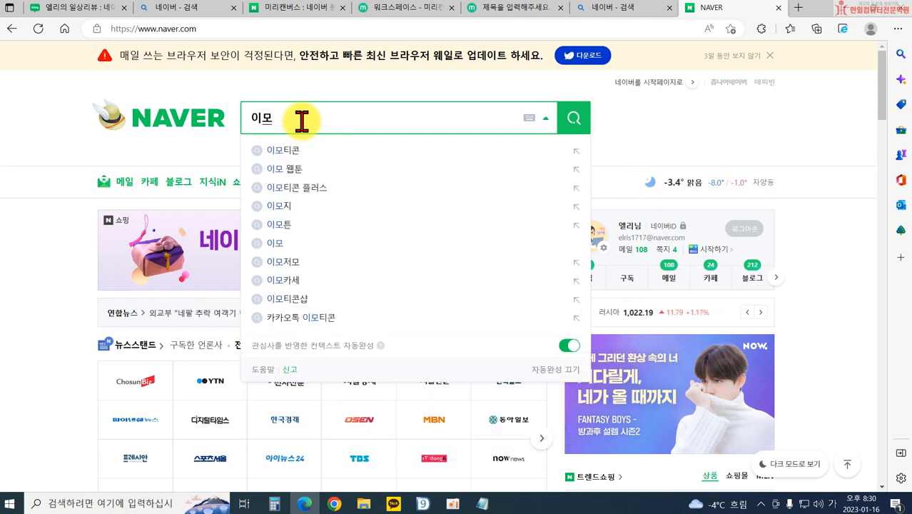
pyautogui.press('BackSpace')
pyautogui.press('BackSpace')
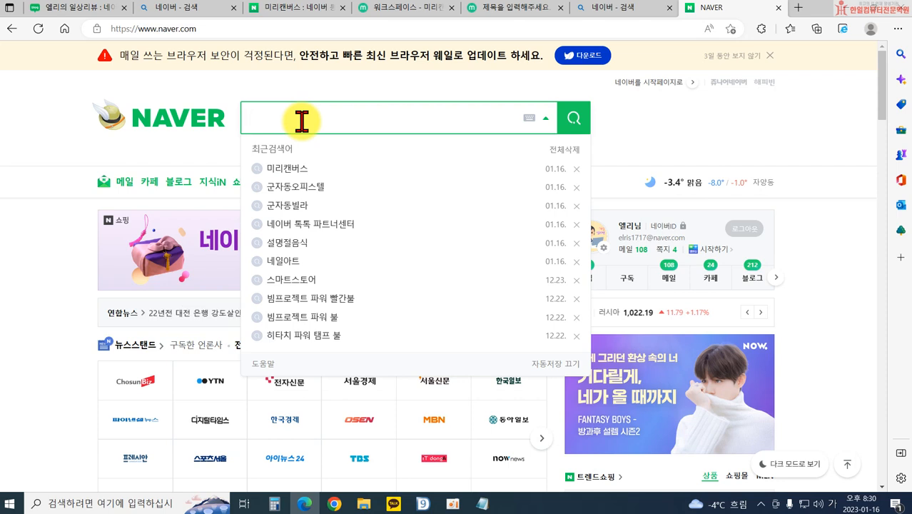
pyautogui.write('ㅇㅣㅁㅗㅌㅣㅋㅗㄴ')
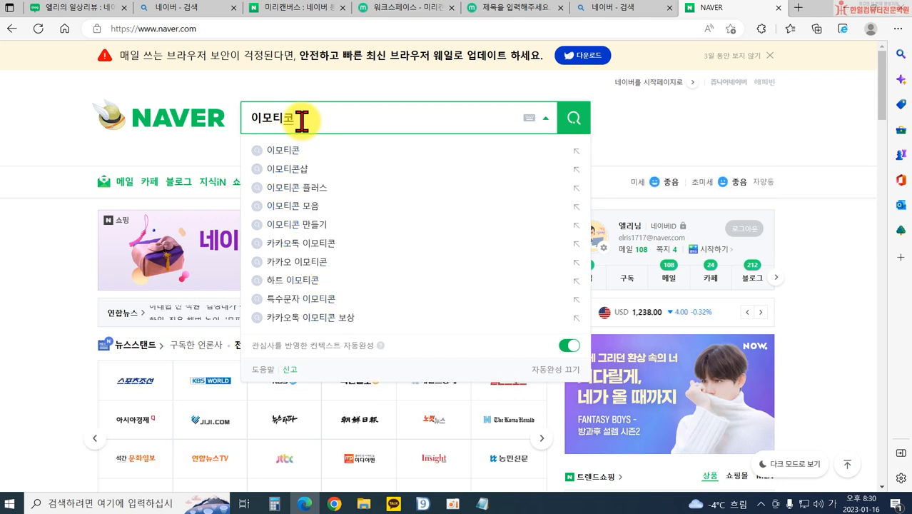
pyautogui.press('BackSpace')
pyautogui.press('BackSpace')
pyautogui.press('BackSpace')
pyautogui.write('ㄹ')
pyautogui.press('BackSpace')
pyautogui.press('Hangul')
pyautogui.write('fa')
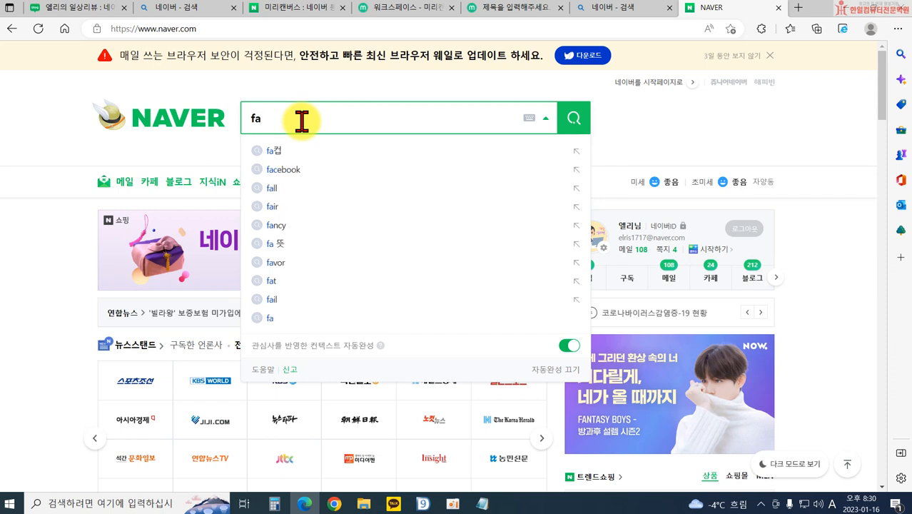
pyautogui.press('BackSpace')
pyautogui.press('BackSpace')
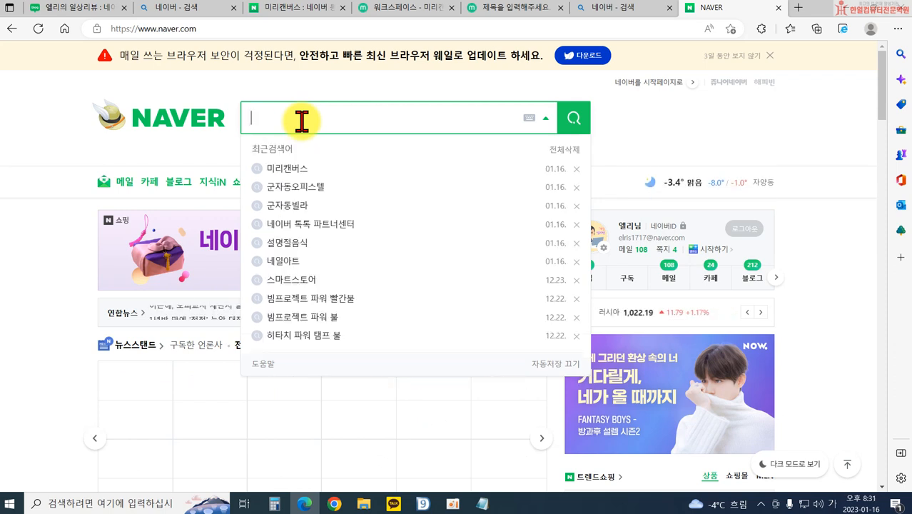
# Search NAVER for "아이콘다운로드" and look at the first results
pyautogui.write('아이')
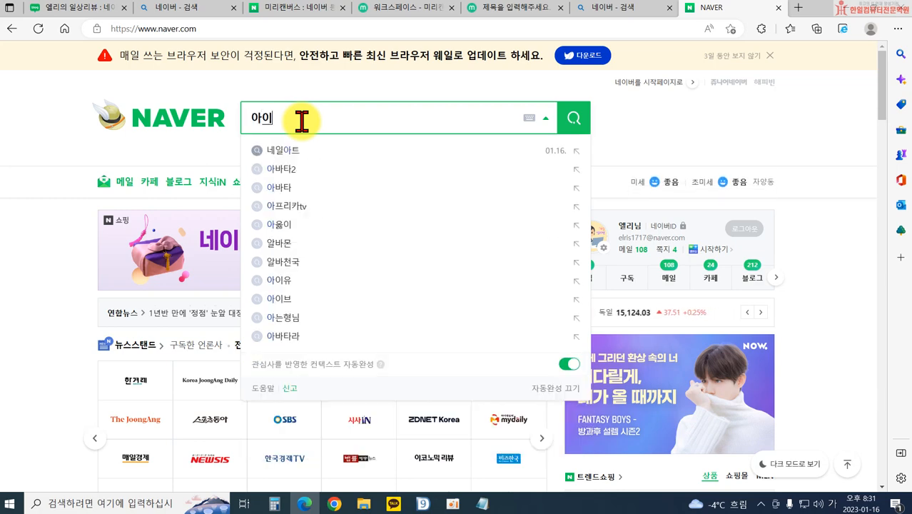
pyautogui.write('콘다ㅇ')
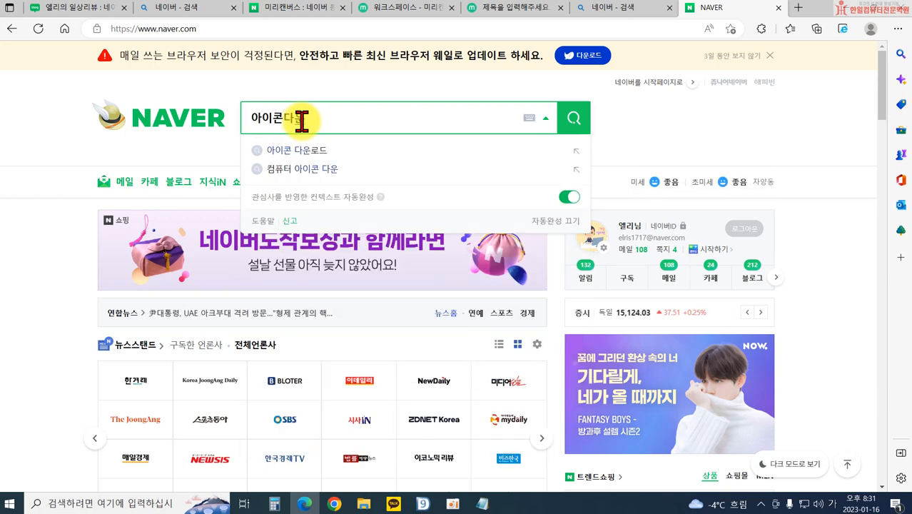
pyautogui.write('운로ㅡ')
pyautogui.press('Return')
pyautogui.scroll(-1, 334, 342)
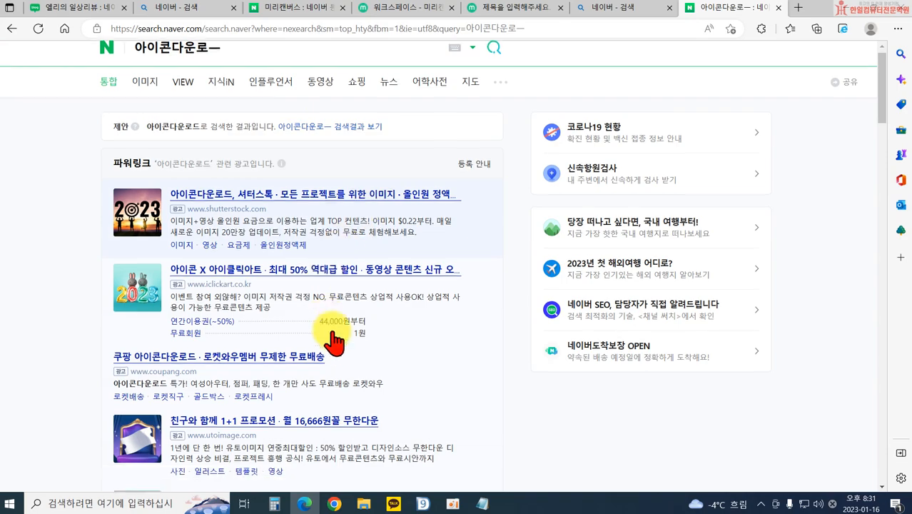
# Open the Flaticon site from the NAVER search results and search its icons for "sns"
pyautogui.scroll(-10, 334, 342)
pyautogui.scroll(2, 301, 305)
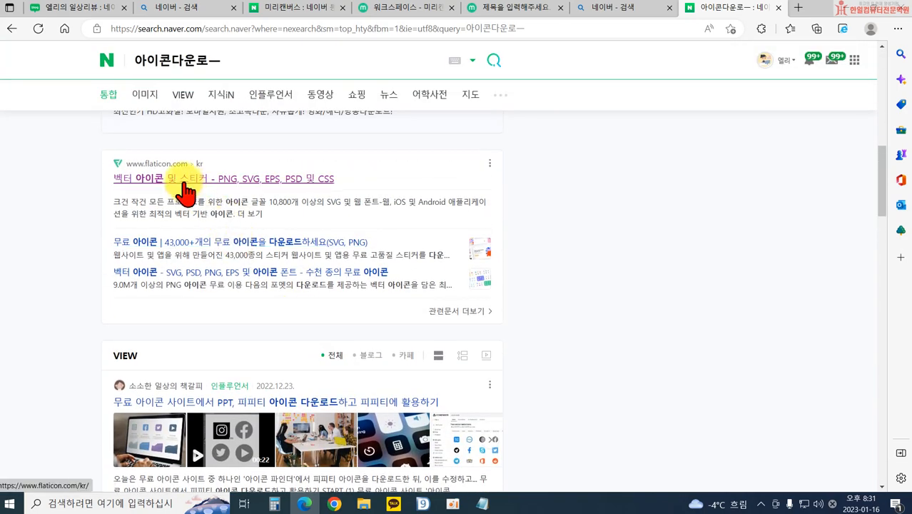
pyautogui.click(185, 187)
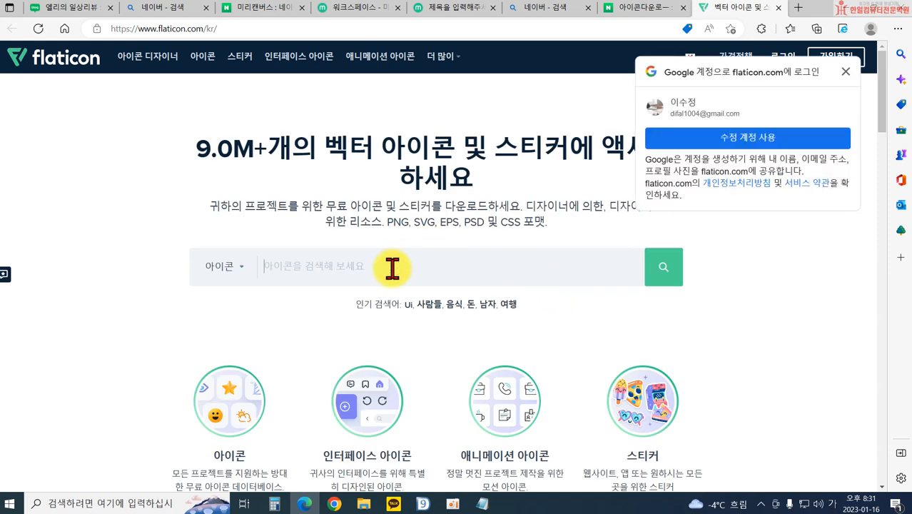
pyautogui.press('Return')
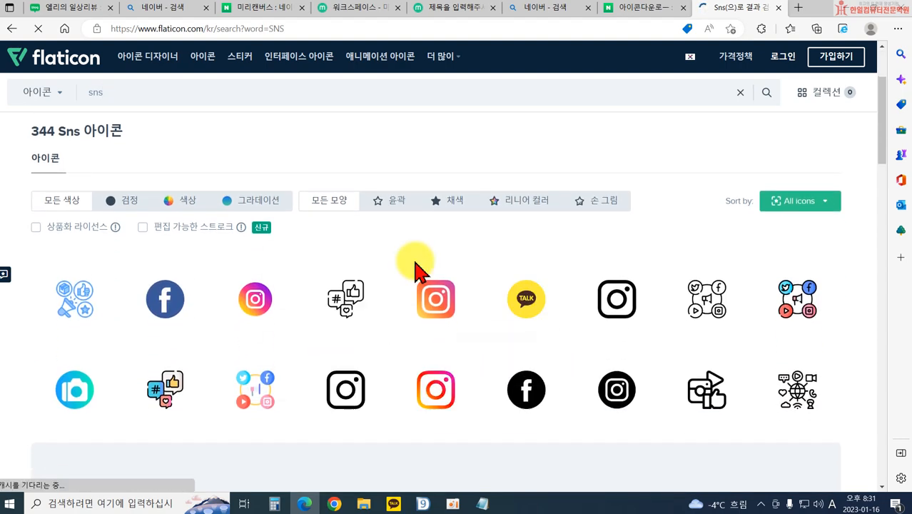
# Look through the first page of sns icons for a suitable YouTube icon
pyautogui.scroll(-2, 617, 375)
pyautogui.scroll(-3, 603, 376)
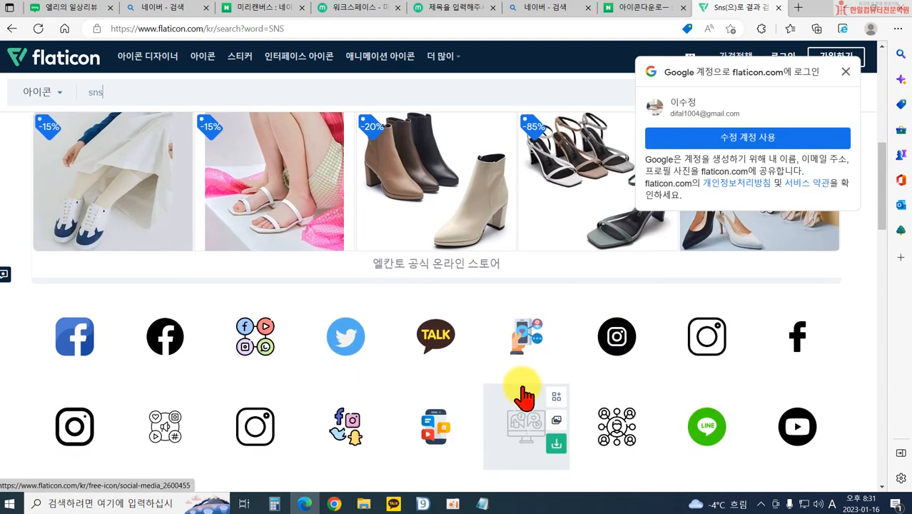
pyautogui.scroll(-2, 642, 378)
pyautogui.scroll(-10, 653, 386)
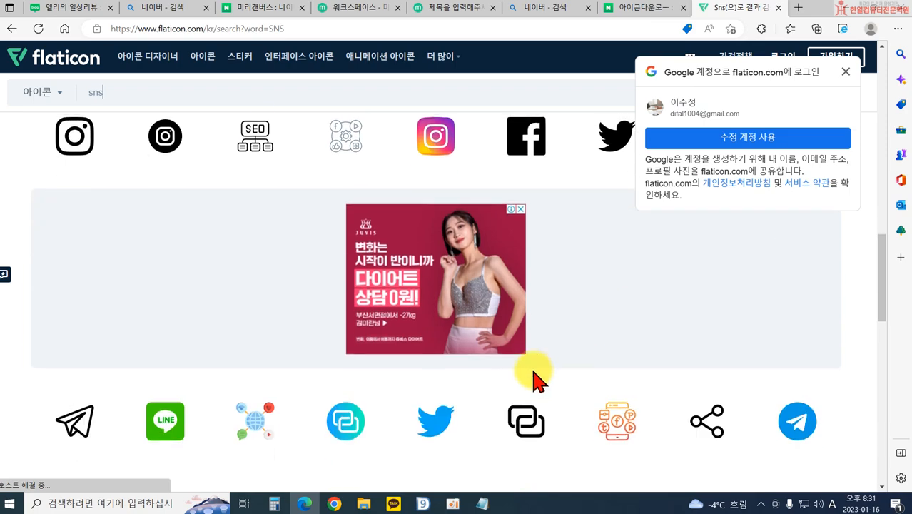
pyautogui.scroll(-4, 576, 350)
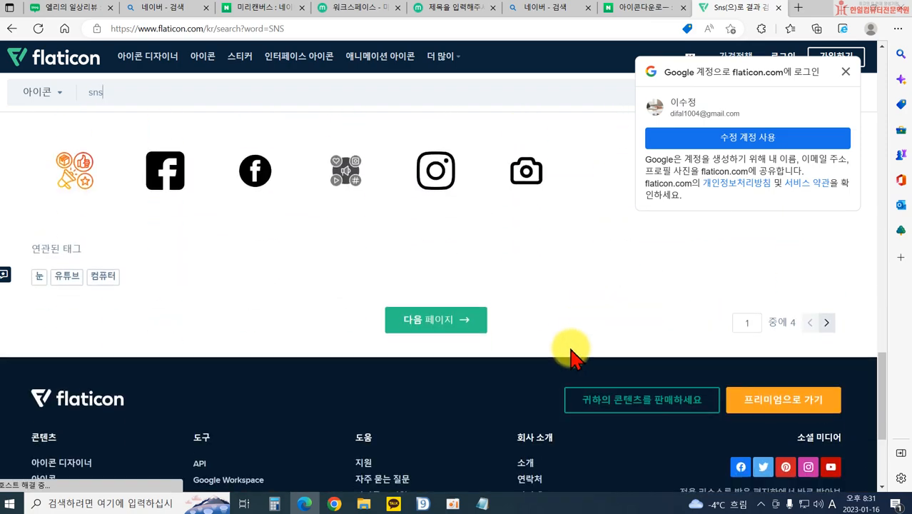
pyautogui.scroll(15, 397, 234)
pyautogui.scroll(10, 385, 234)
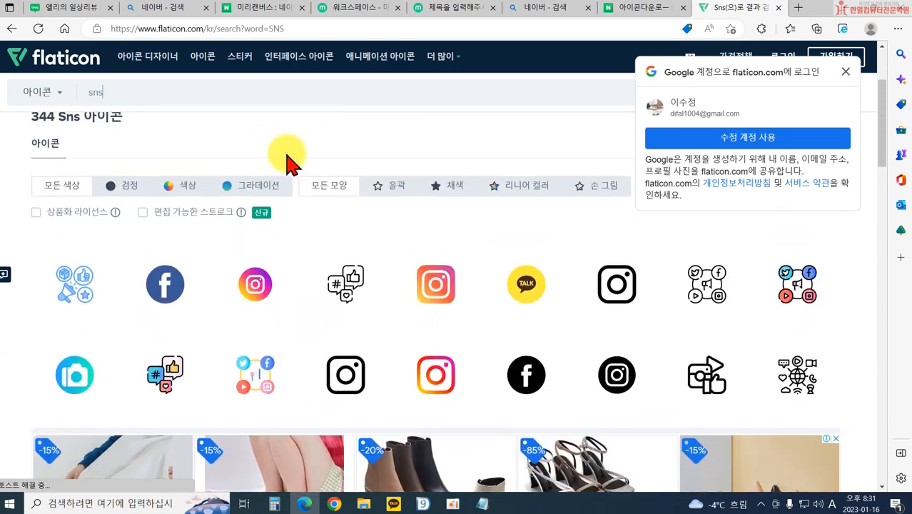
# Search Flaticon for "유튜브" icons
pyautogui.click(171, 95)
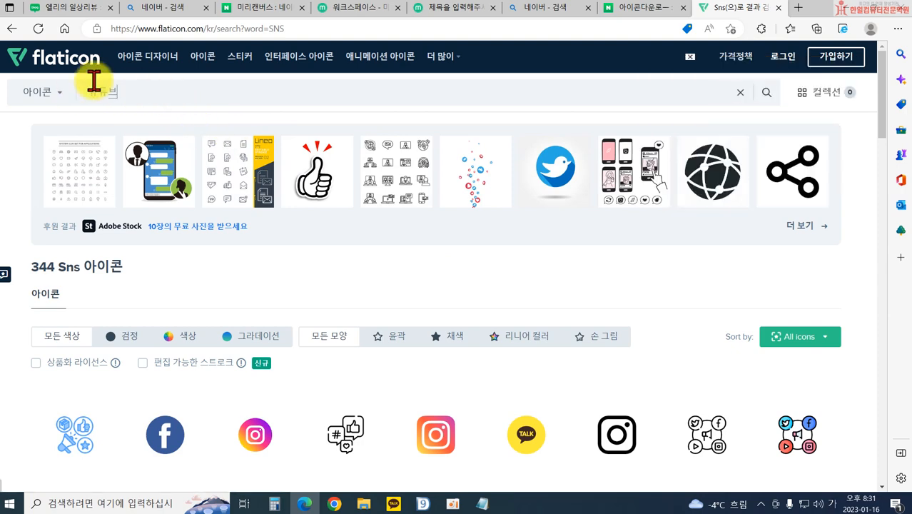
pyautogui.write('유튜브')
pyautogui.press('Return')
pyautogui.scroll(-2, 308, 325)
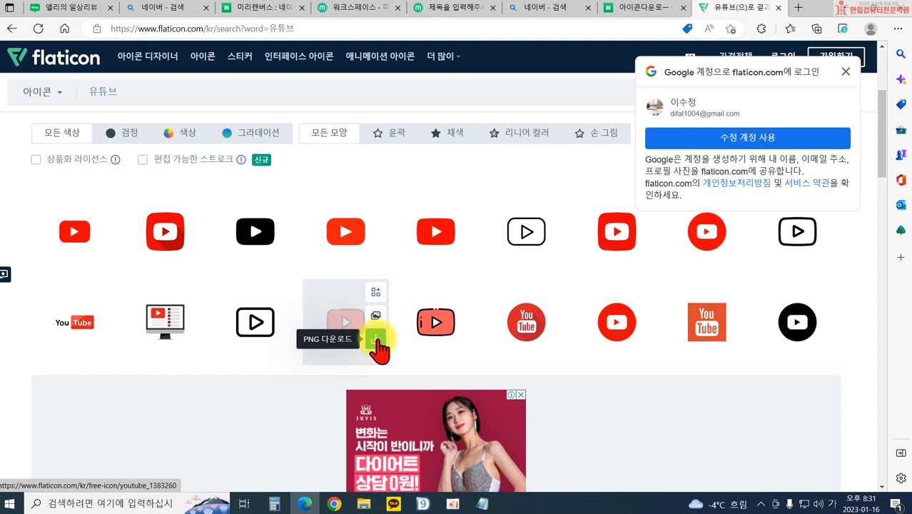
# Download the red outlined YouTube icon as a free PNG and save it under its suggested name free-icon-youtube-1383260
pyautogui.click(376, 341)
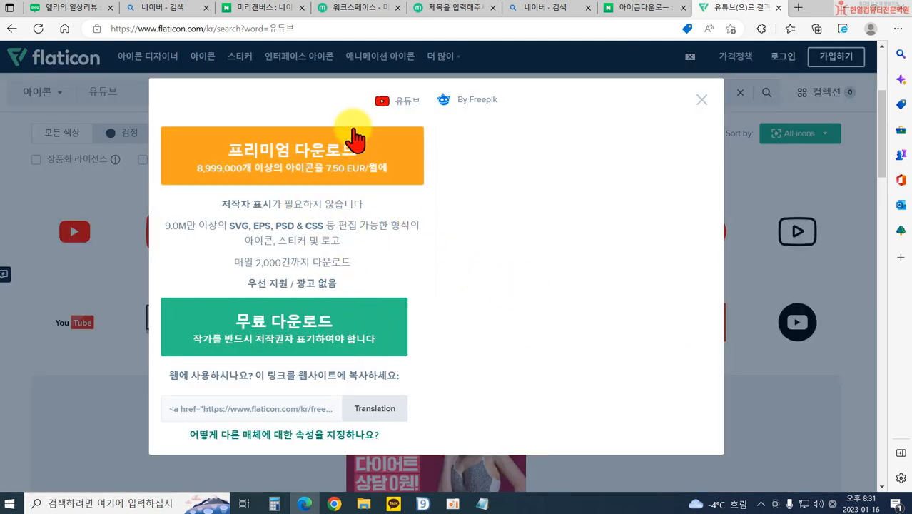
pyautogui.click(309, 320)
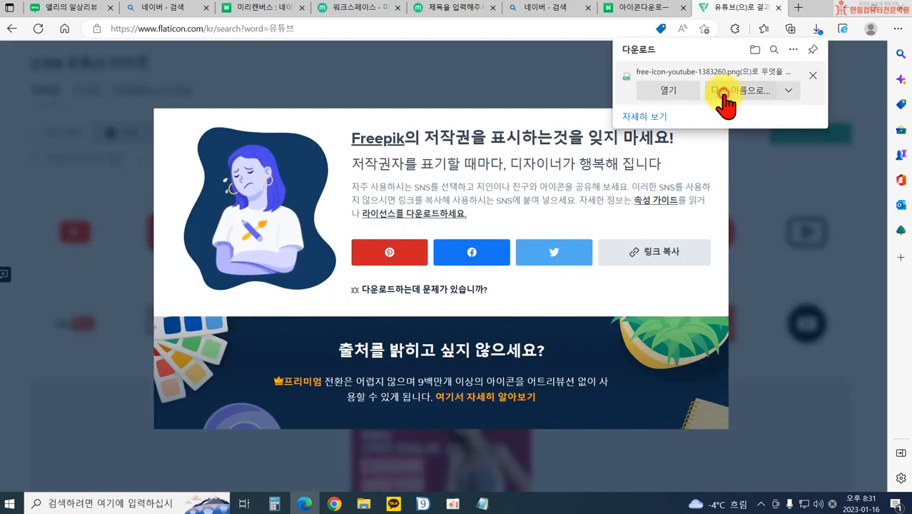
pyautogui.click(723, 95)
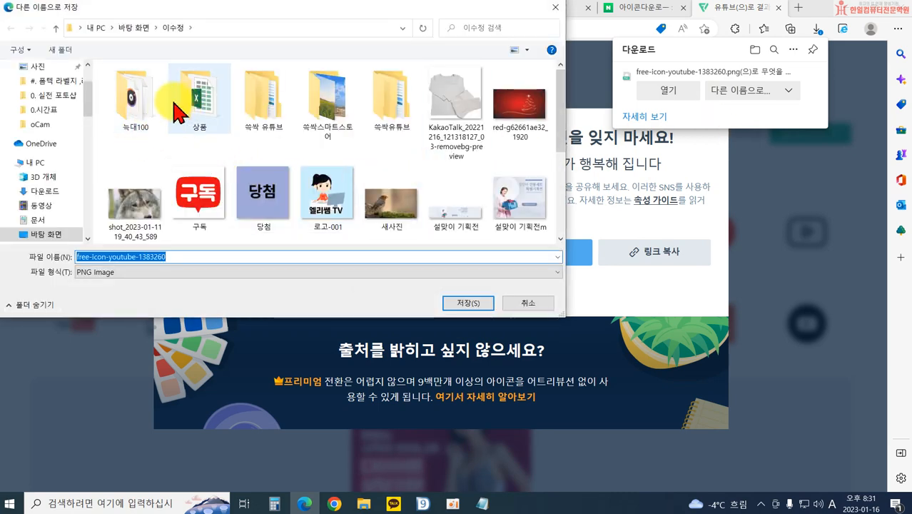
pyautogui.click(468, 303)
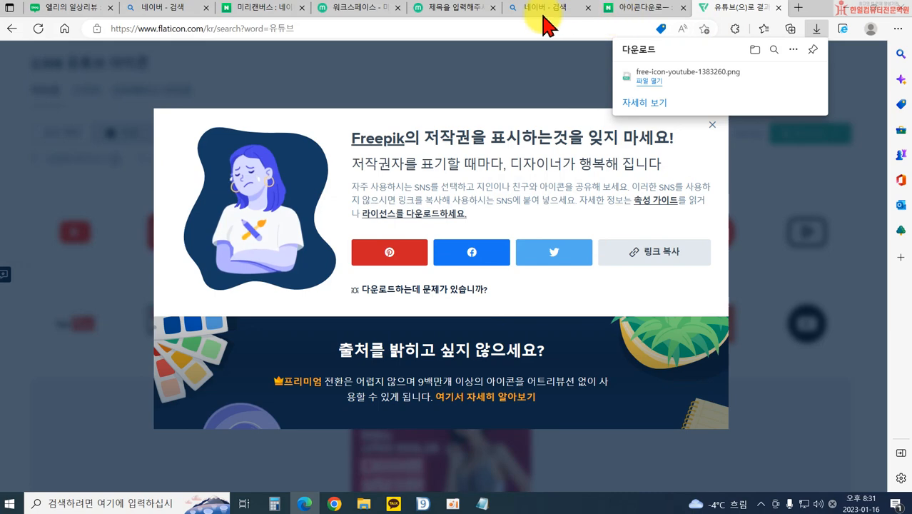
# Return to the MiriCanvas design, clear the element search and upload the saved YouTube icon to the uploaded files
pyautogui.click(429, 10)
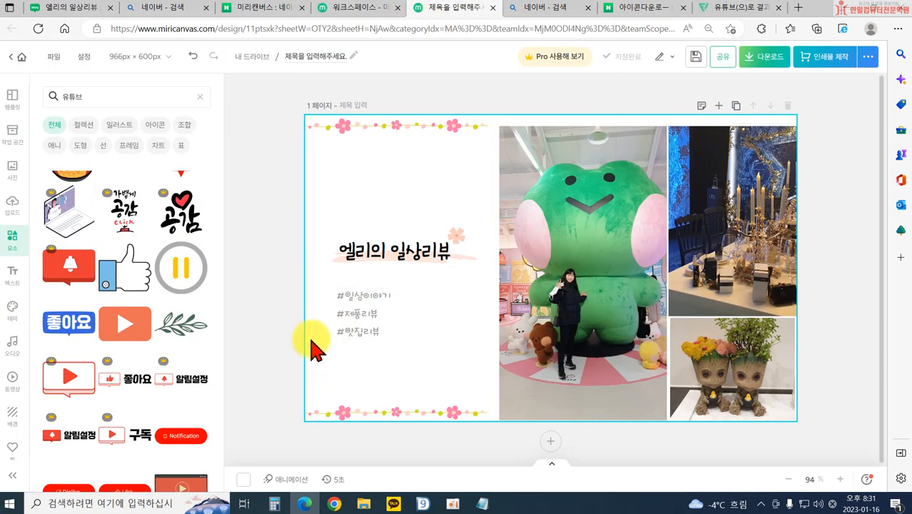
pyautogui.click(200, 97)
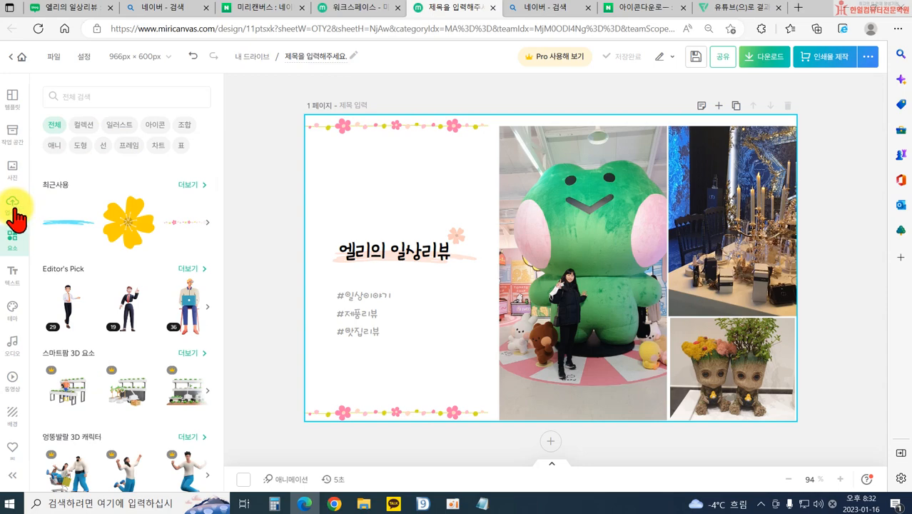
pyautogui.click(13, 205)
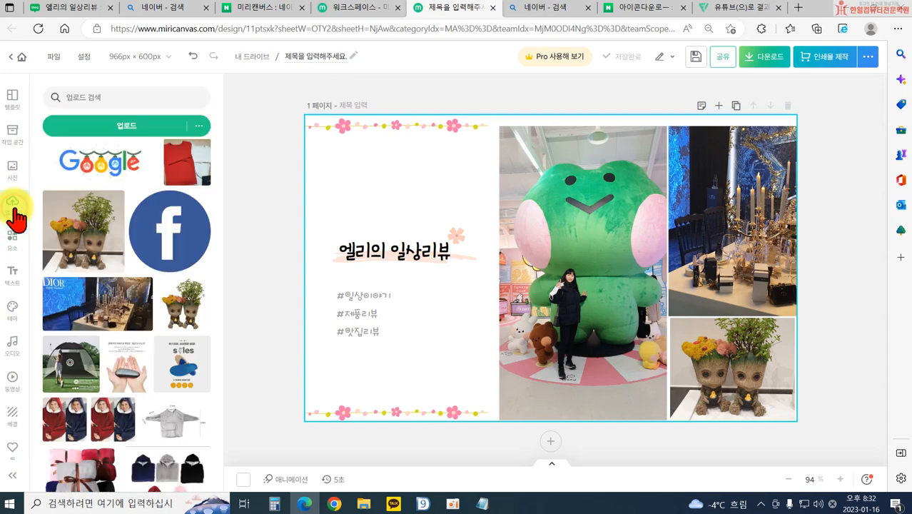
pyautogui.click(78, 125)
pyautogui.scroll(-2, 368, 229)
pyautogui.doubleClick(372, 228)
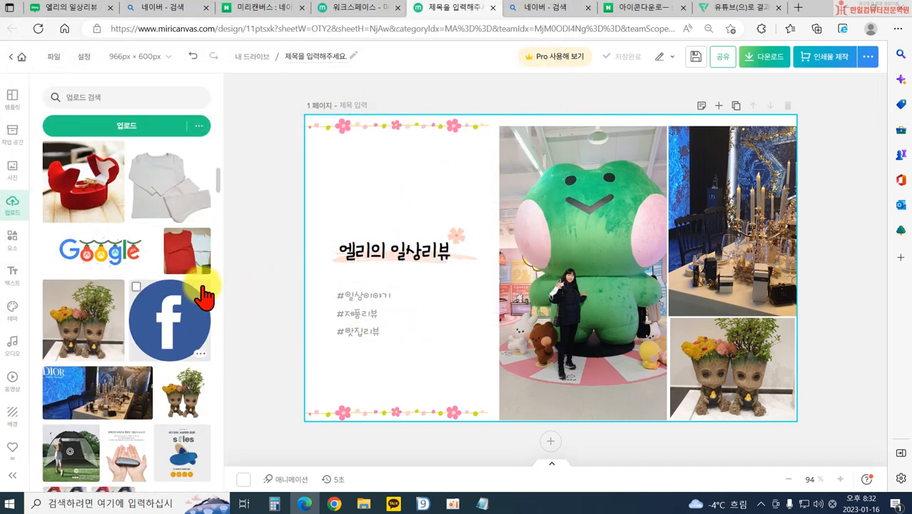
pyautogui.scroll(5, 85, 218)
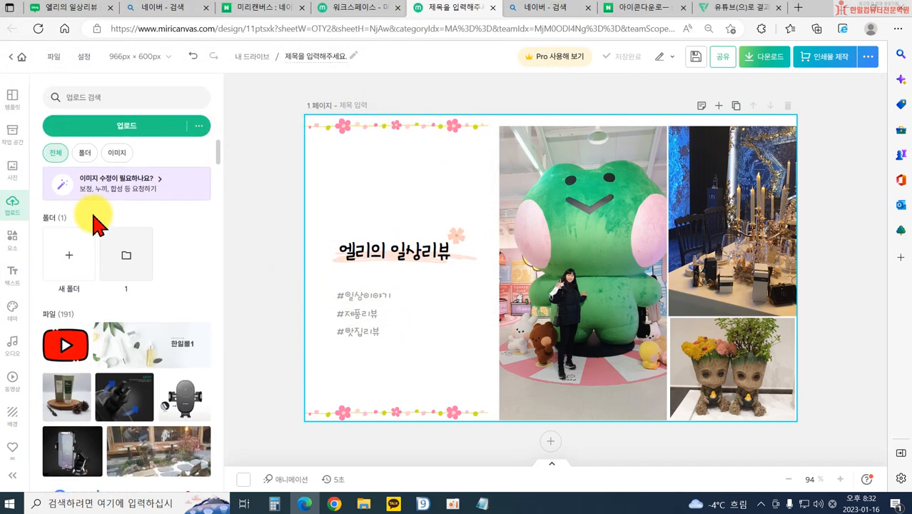
# Place the uploaded YouTube icon on the page, shrink it to text height and position it below the "#맛집리뷰" hashtag
pyautogui.click(65, 345)
pyautogui.moveTo(464, 175); pyautogui.dragTo(363, 379)
pyautogui.click(437, 365)
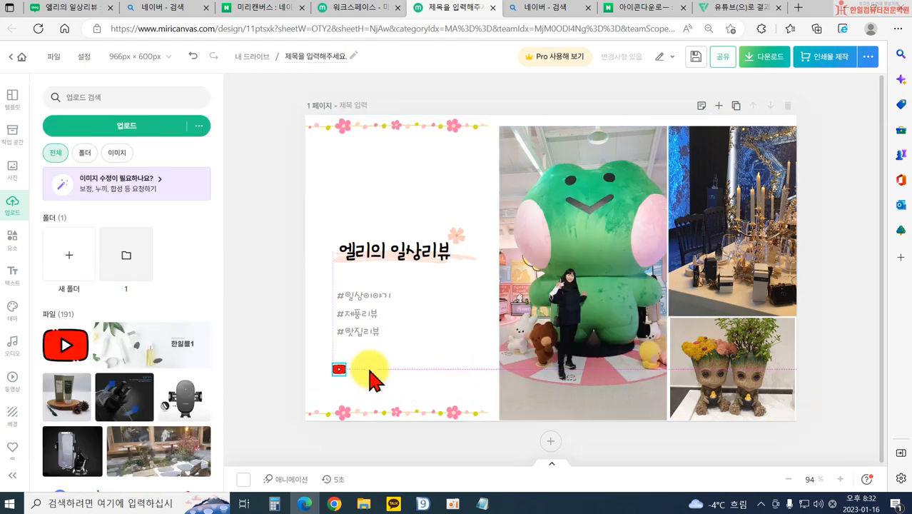
pyautogui.moveTo(373, 381); pyautogui.dragTo(372, 381)
pyautogui.click(373, 381)
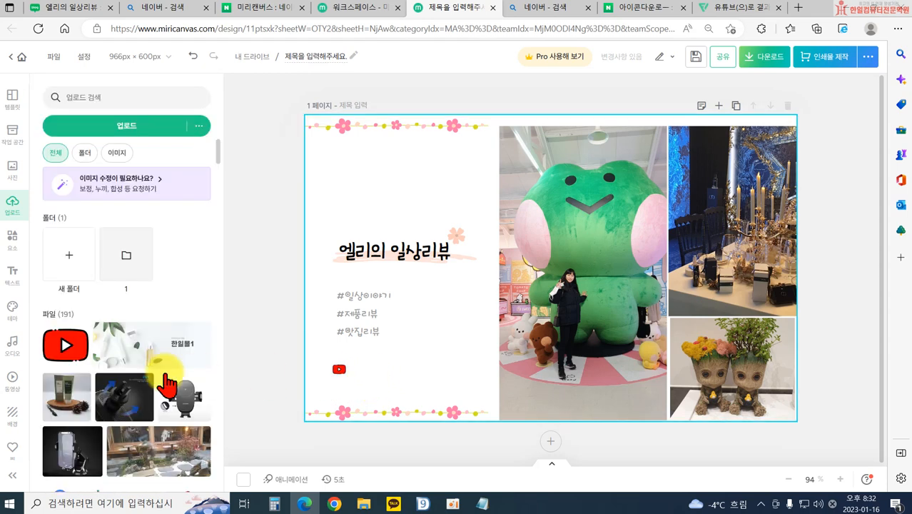
# Place a copy of the "#맛집리뷰" text beside the YouTube icon and replace its wording after the "#" with the channel name
pyautogui.click(360, 332)
pyautogui.moveTo(373, 348); pyautogui.dragTo(379, 371)
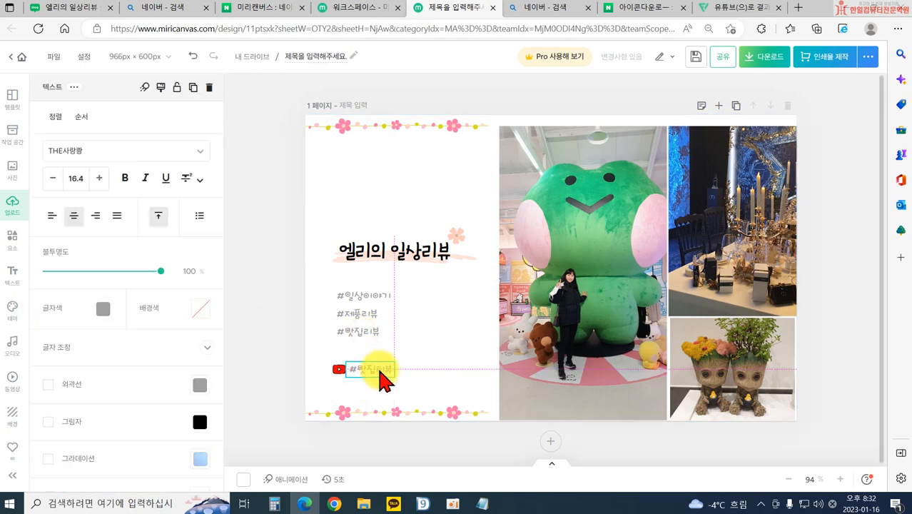
pyautogui.moveTo(355, 370); pyautogui.dragTo(411, 378)
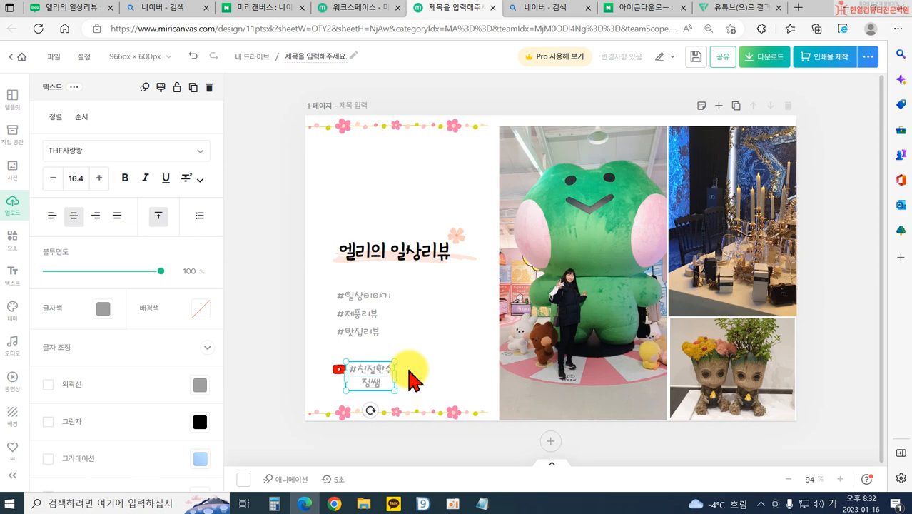
# Widen the channel name text box to about 136 px so it fits on one line, and remove its leading "#"
pyautogui.click(409, 370)
pyautogui.click(389, 371)
pyautogui.moveTo(395, 377); pyautogui.dragTo(413, 375)
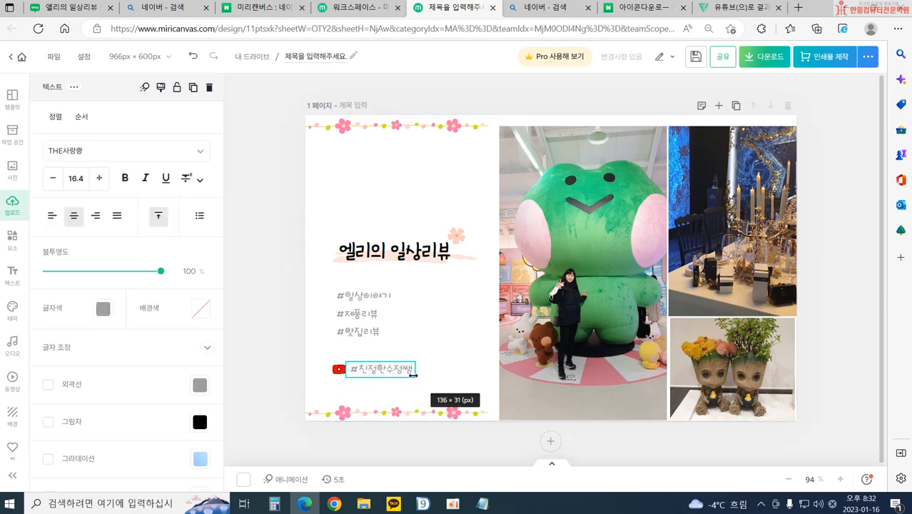
pyautogui.click(442, 386)
pyautogui.doubleClick(359, 370)
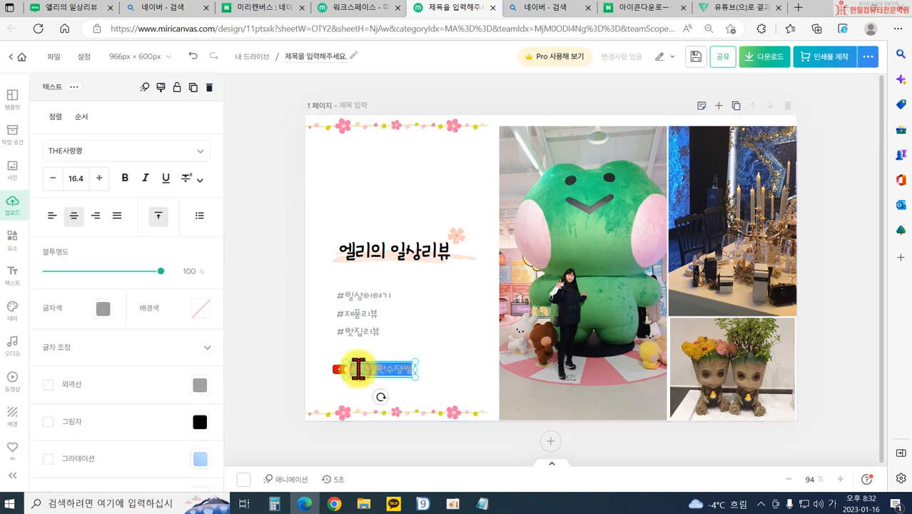
pyautogui.click(358, 370)
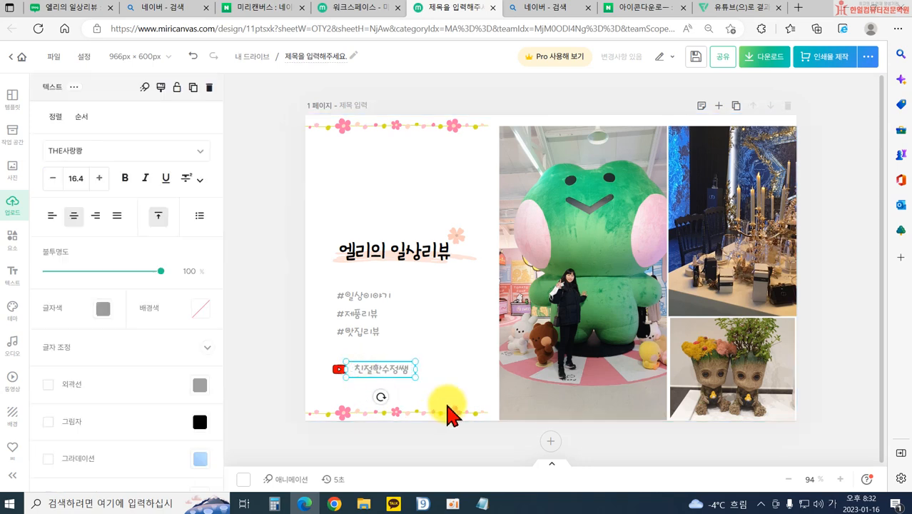
# Move the YouTube icon closer to the channel name and set its opacity to 35%
pyautogui.click(295, 393)
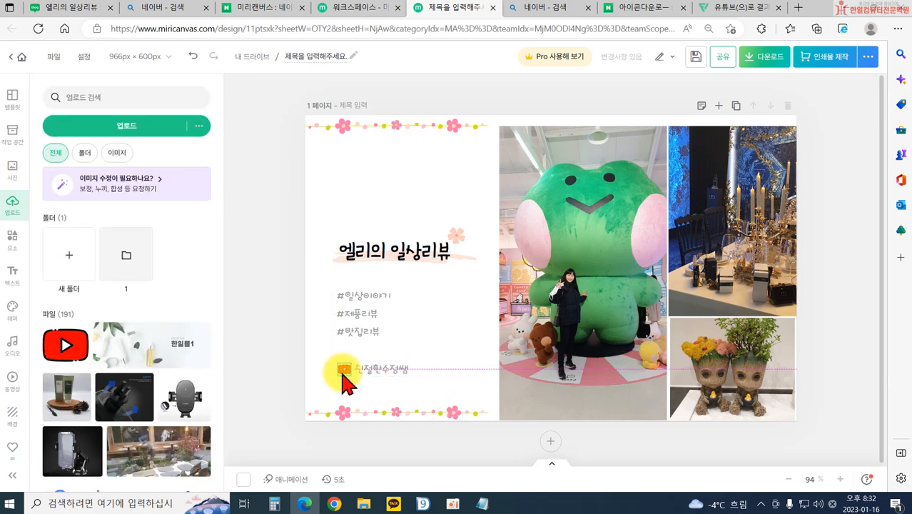
pyautogui.moveTo(343, 380); pyautogui.dragTo(341, 377)
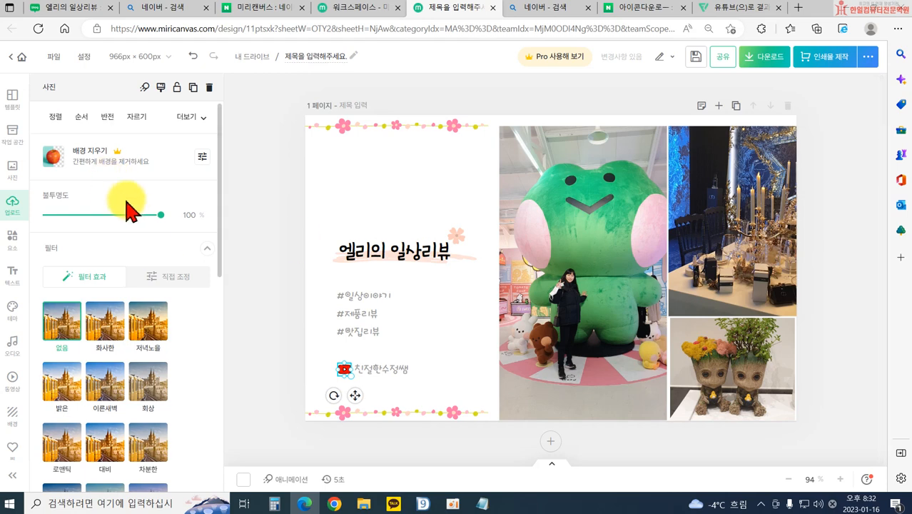
pyautogui.moveTo(146, 214); pyautogui.dragTo(88, 214)
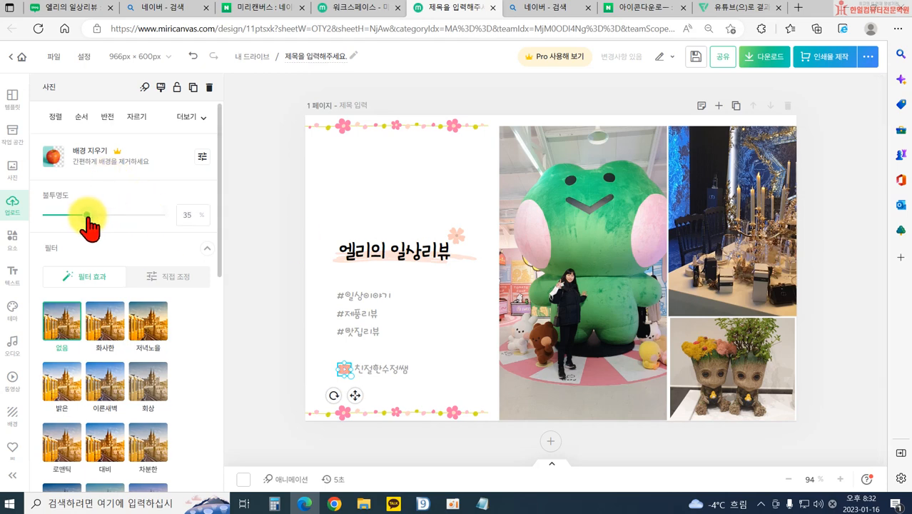
pyautogui.click(267, 350)
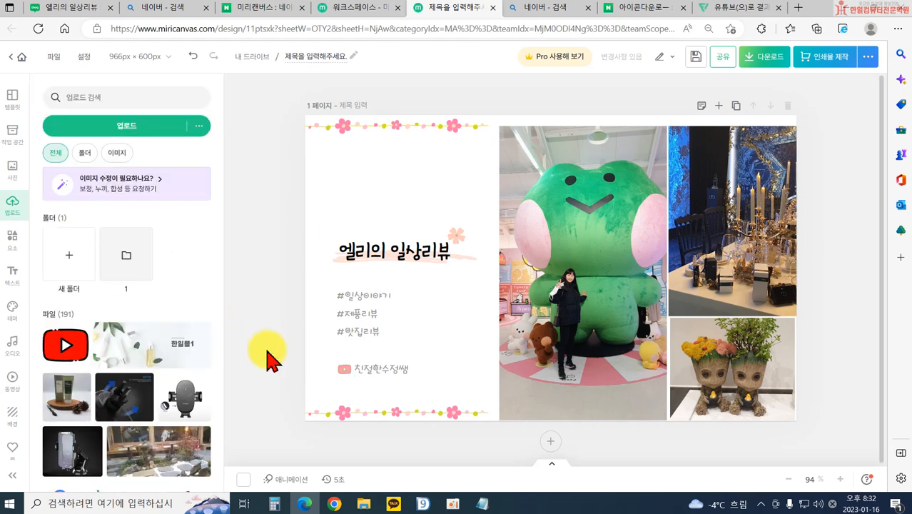
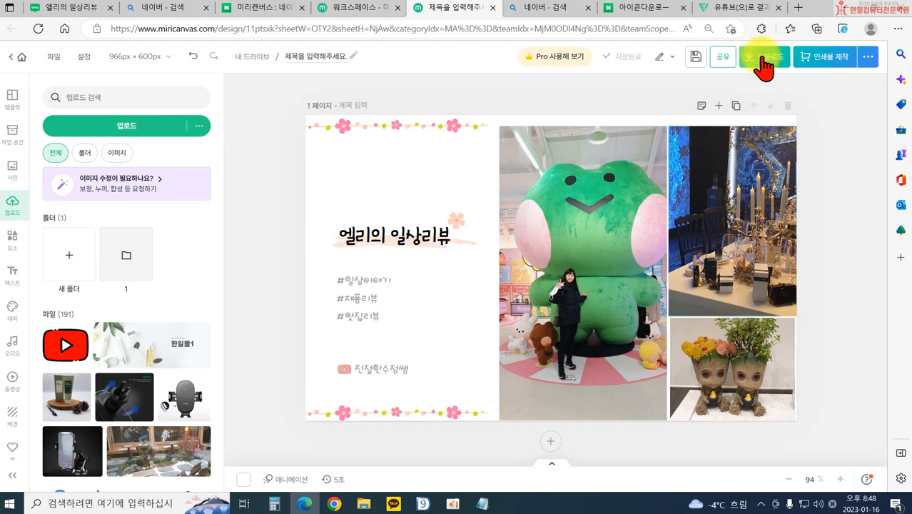
# Download the design as a high-resolution PNG and save it as "타이틀"
pyautogui.click(764, 56)
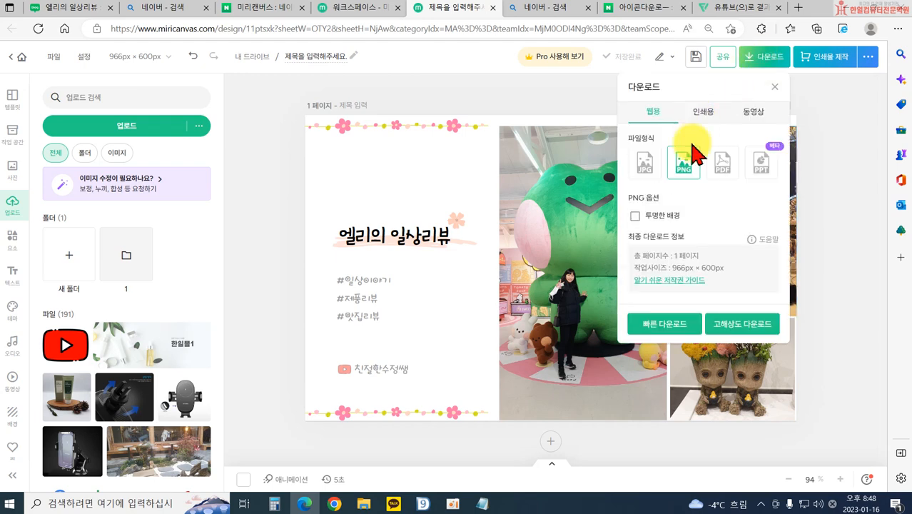
pyautogui.click(739, 328)
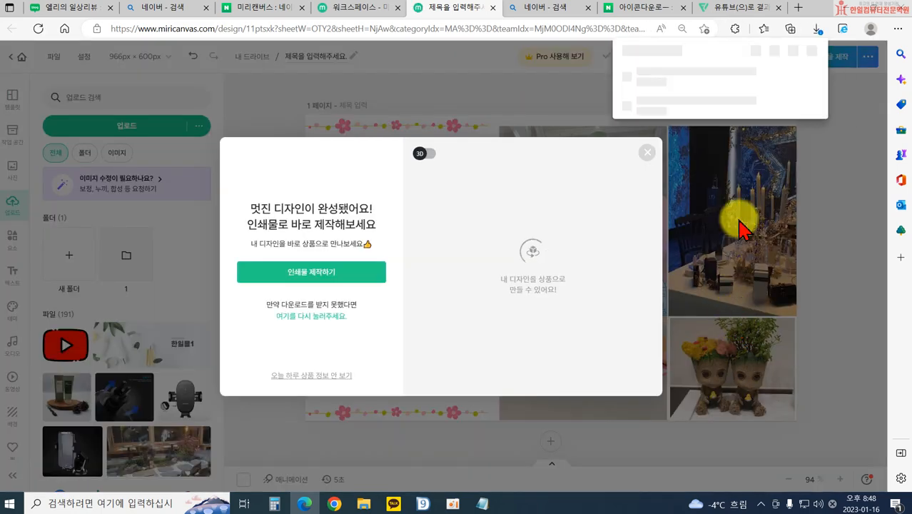
pyautogui.click(763, 89)
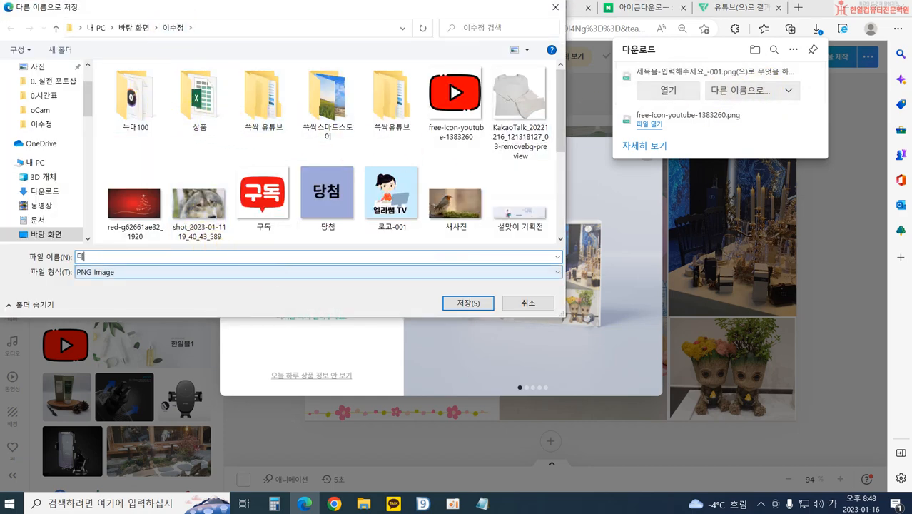
pyautogui.write('타이틀')
pyautogui.press('Return')
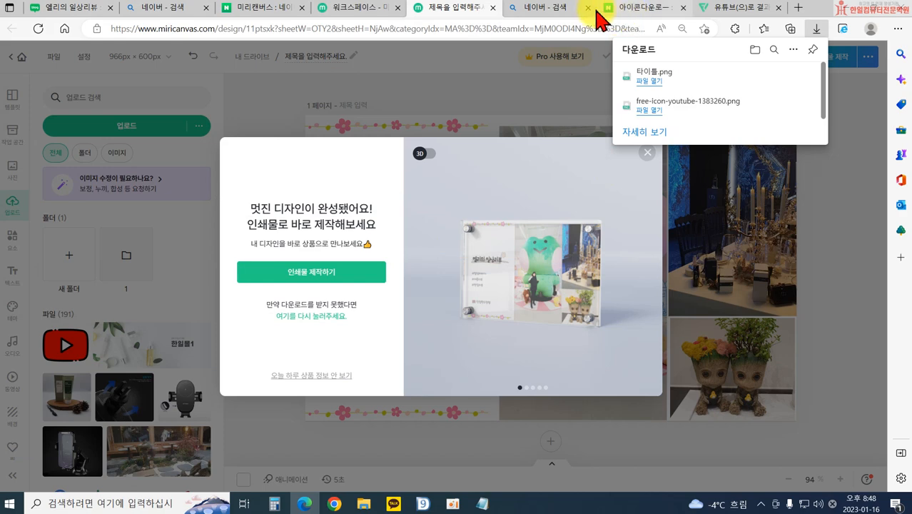
# Switch to the NAVER blog's detailed design settings and register "타이틀.png" as the custom title image
pyautogui.click(86, 11)
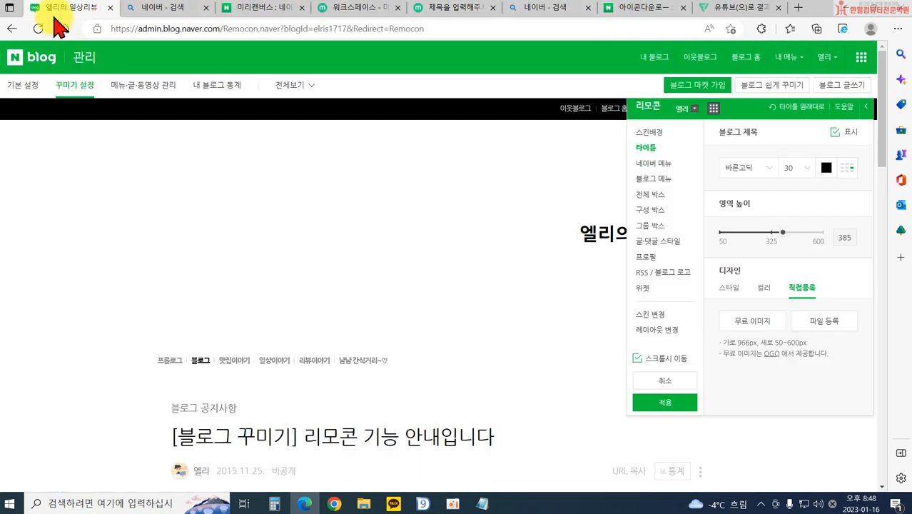
pyautogui.click(781, 59)
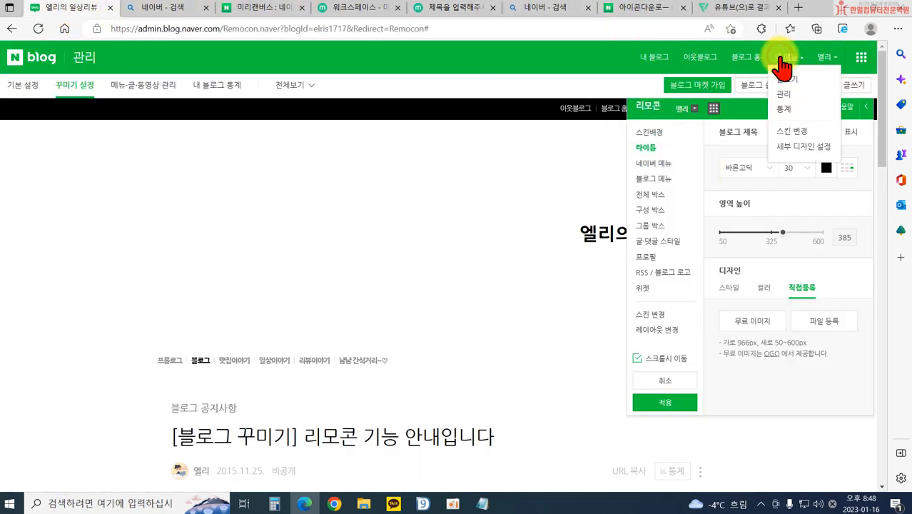
pyautogui.click(792, 148)
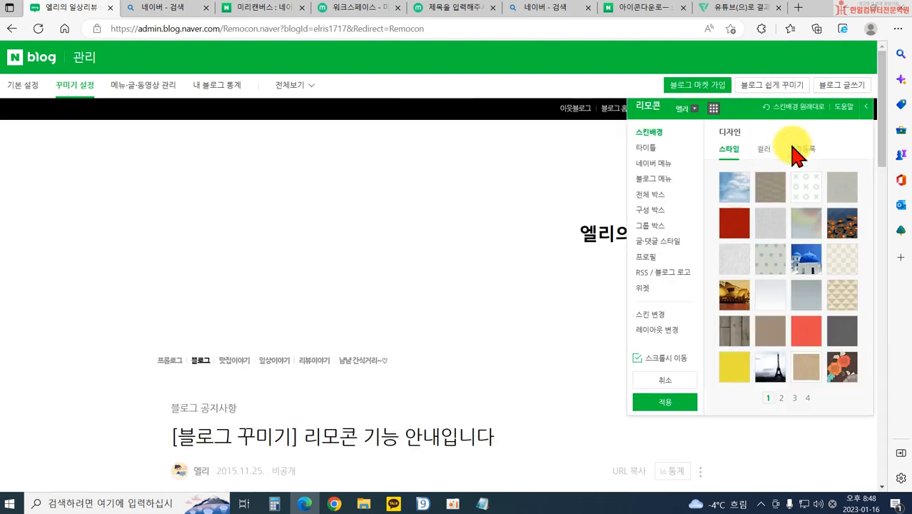
pyautogui.click(643, 149)
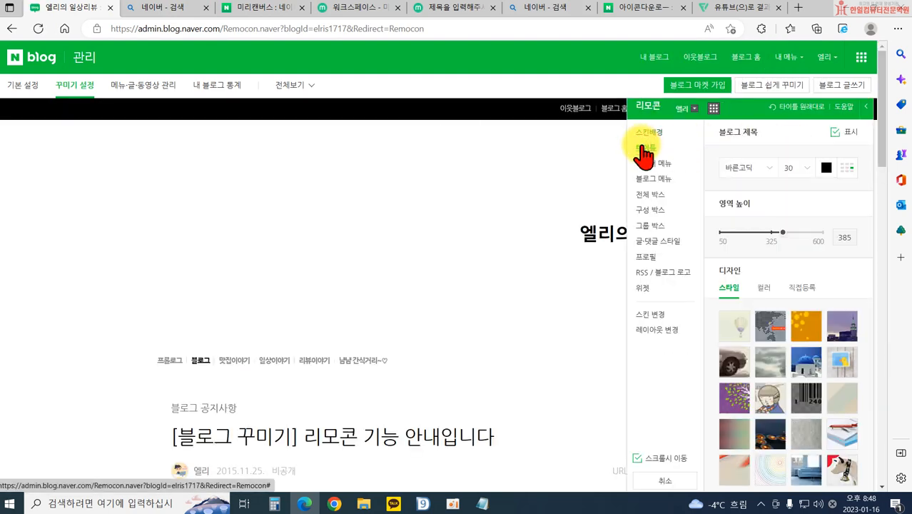
pyautogui.click(802, 287)
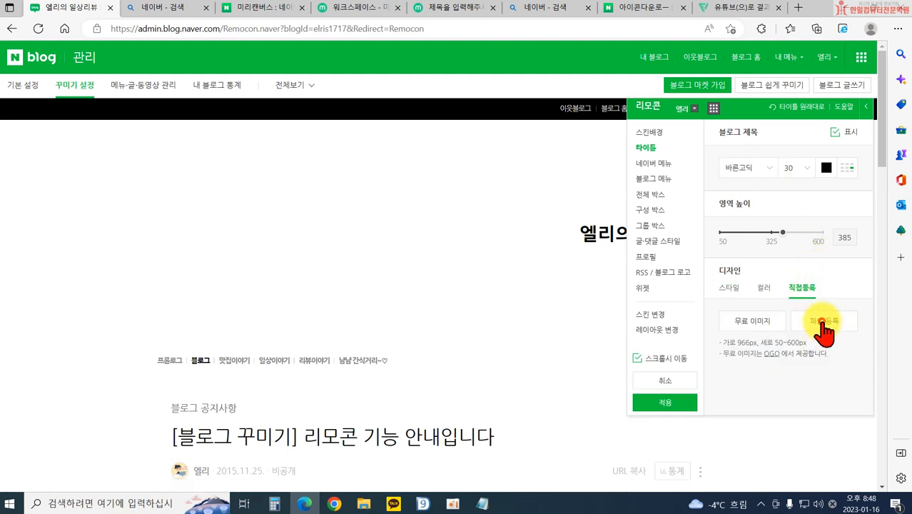
pyautogui.click(822, 323)
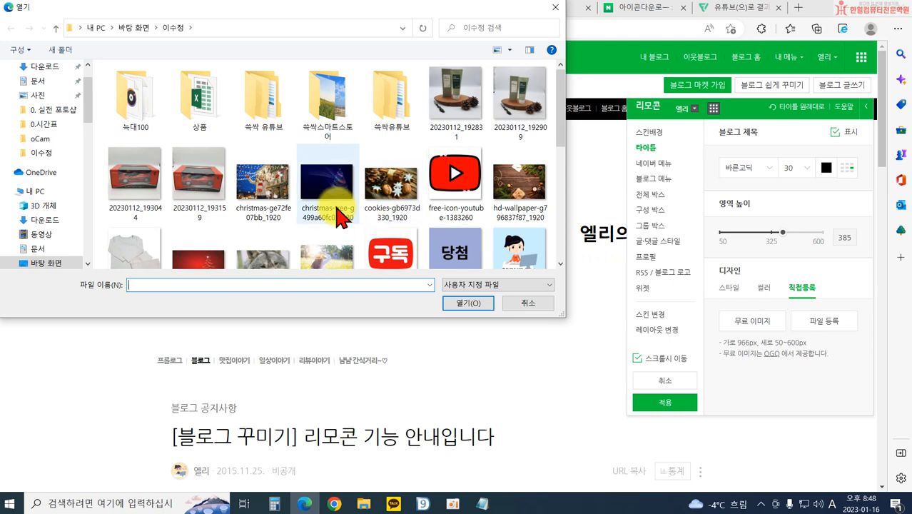
pyautogui.scroll(-5, 296, 197)
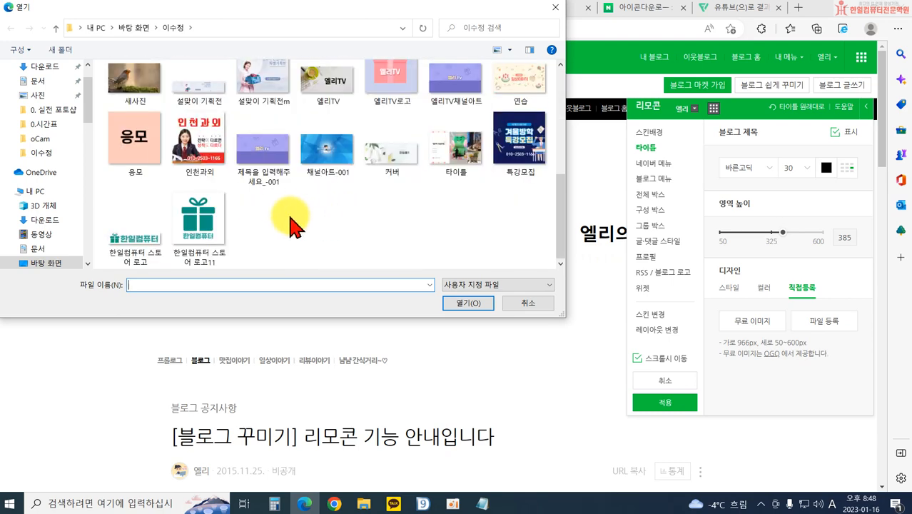
pyautogui.doubleClick(464, 164)
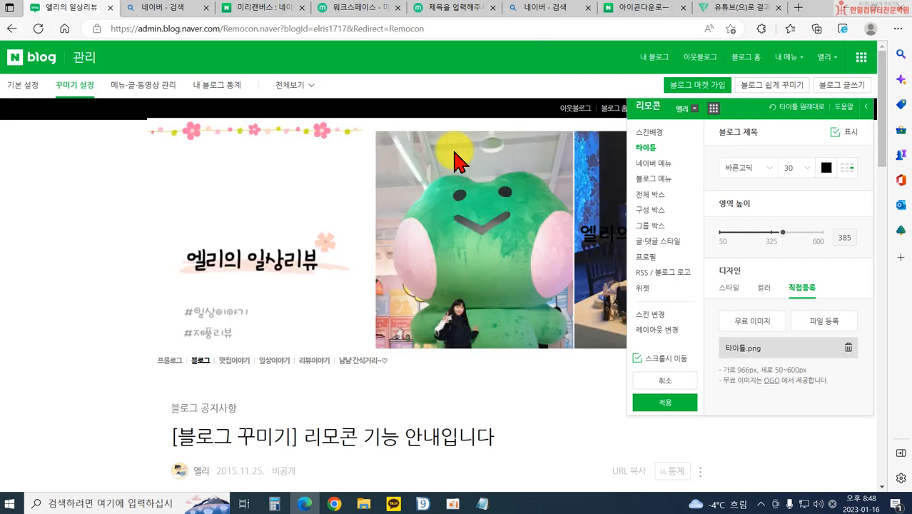
# Set the blog title's area height to 600 and hide the blog title text over the image
pyautogui.moveTo(784, 233); pyautogui.dragTo(825, 233)
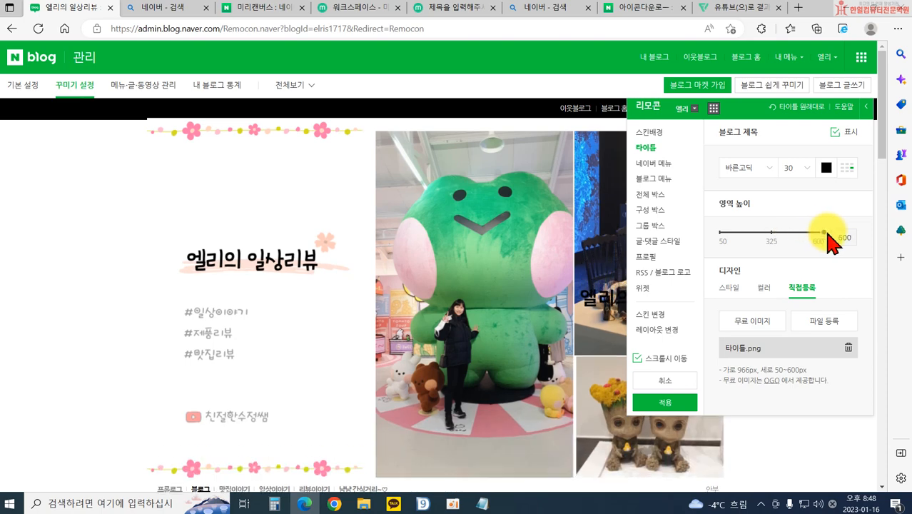
pyautogui.scroll(-1, 621, 287)
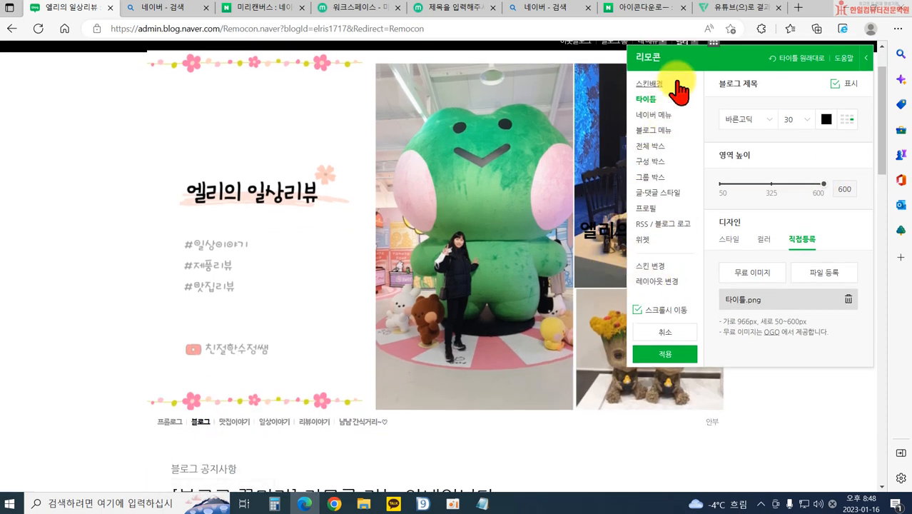
pyautogui.moveTo(703, 61); pyautogui.dragTo(254, 63)
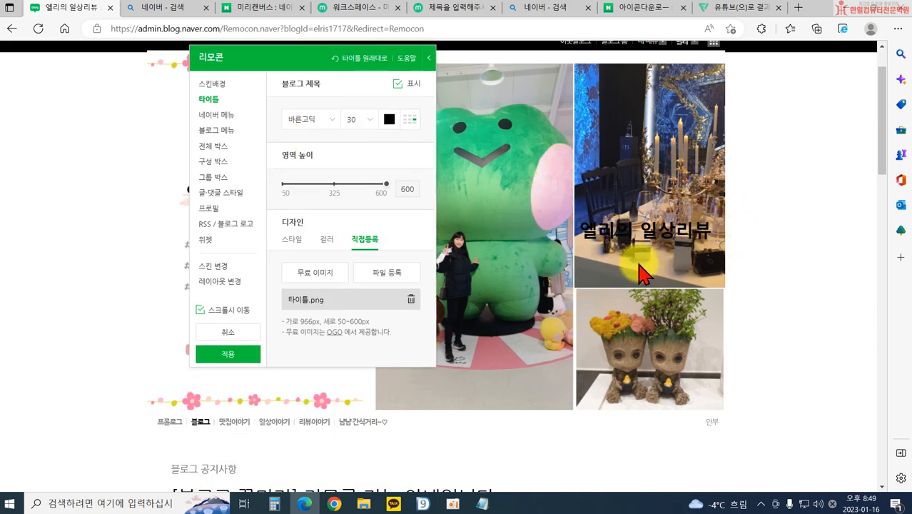
pyautogui.click(397, 84)
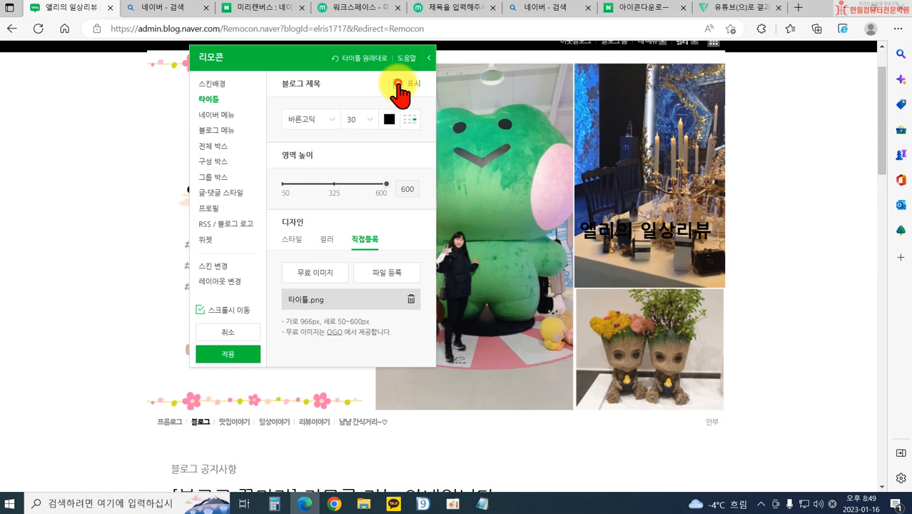
# Apply the current design without saving it as a custom skin, and look over the published blog page
pyautogui.click(219, 357)
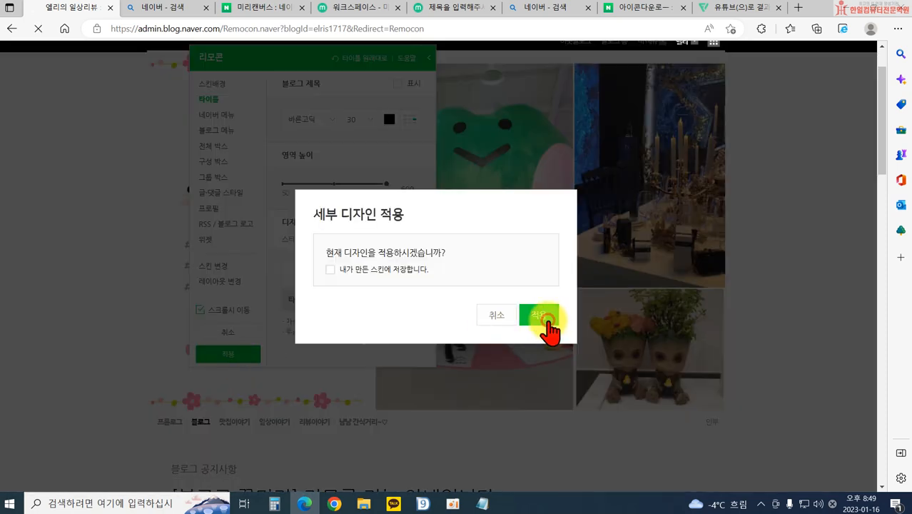
pyautogui.click(545, 319)
pyautogui.scroll(-5, 610, 307)
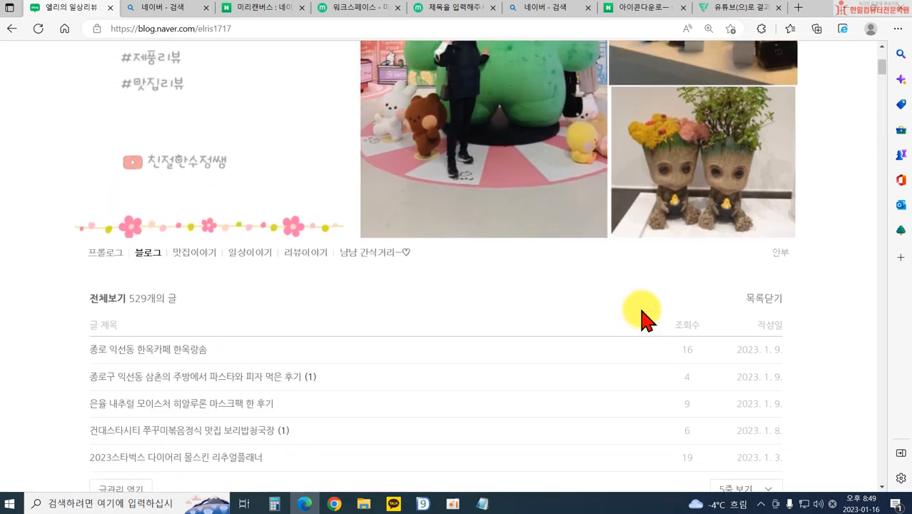
pyautogui.scroll(5, 641, 319)
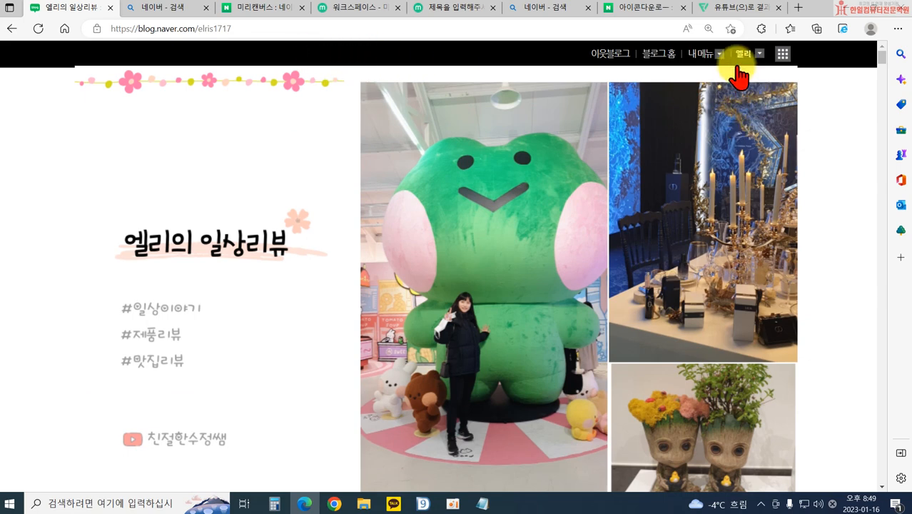
# Reopen the blog's detailed design settings and set the skin background colour to #FFFFFF
pyautogui.click(702, 54)
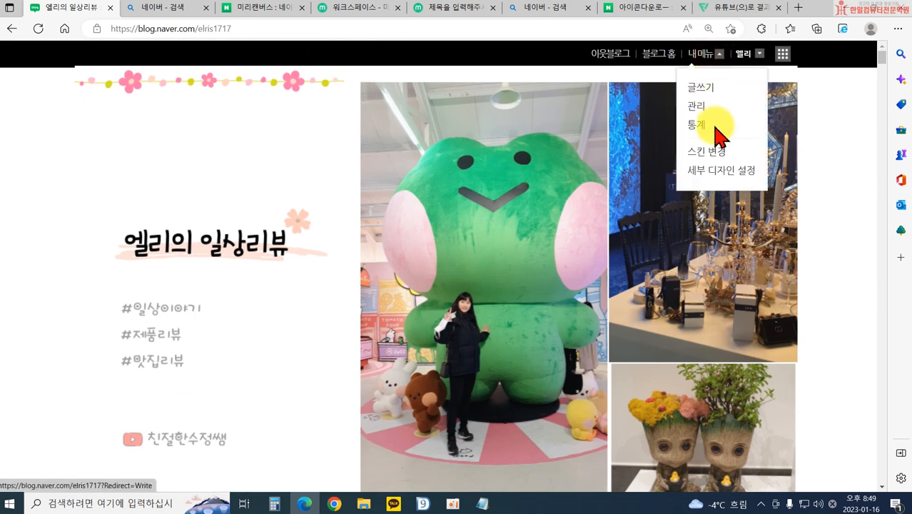
pyautogui.click(709, 171)
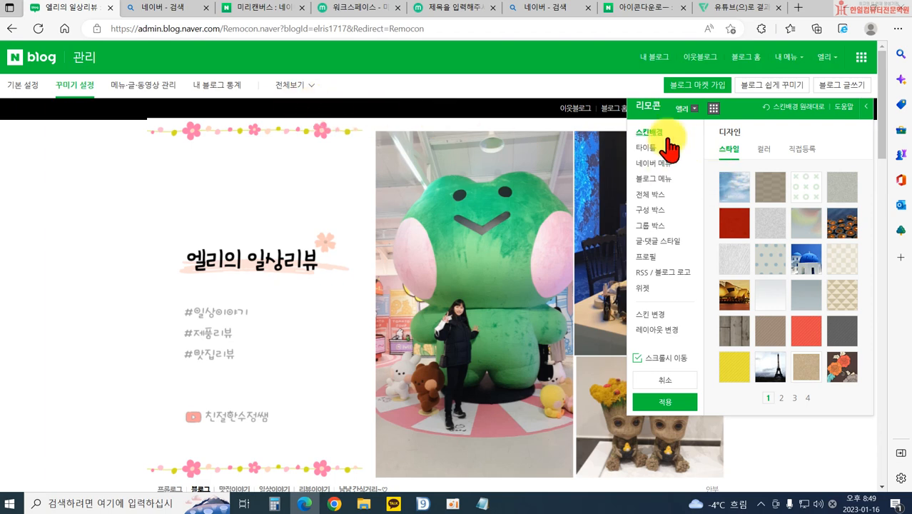
pyautogui.click(762, 160)
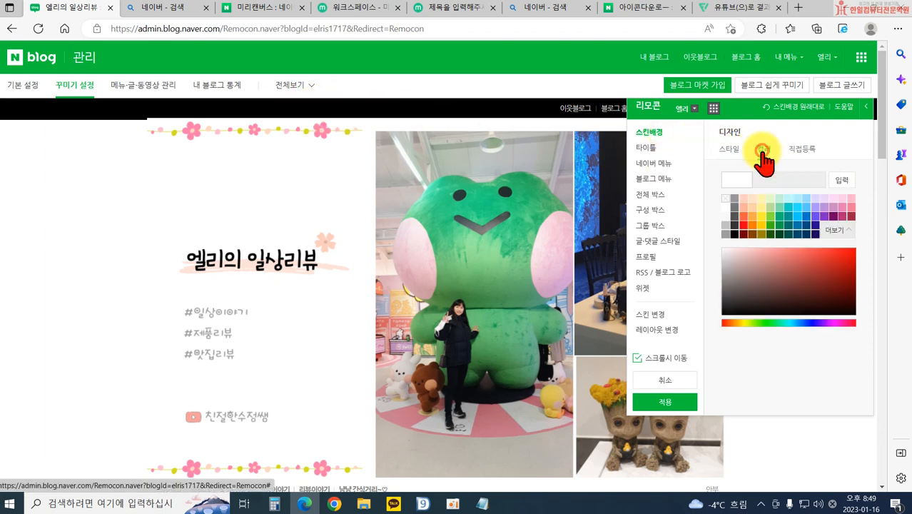
pyautogui.click(725, 208)
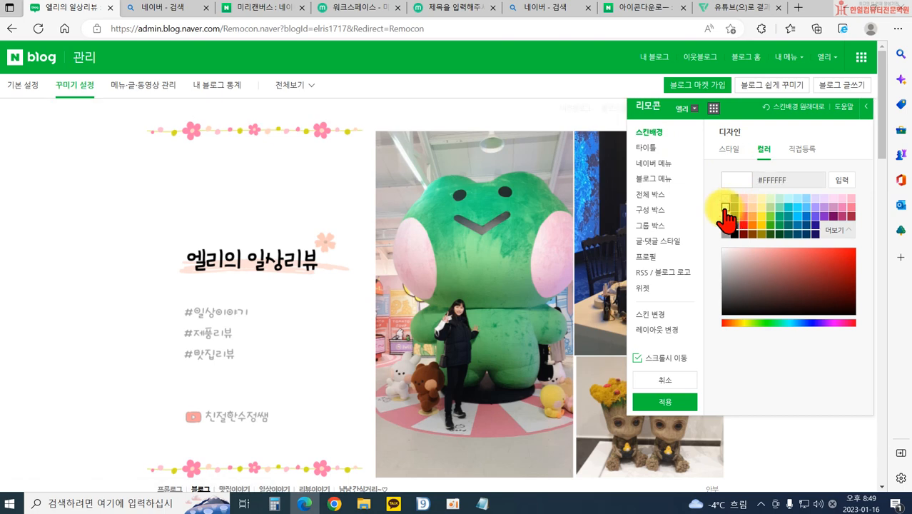
# Try several NAVER menu designs, choose the one with the borderless red arrow and grid icon, and browse further designs
pyautogui.click(651, 168)
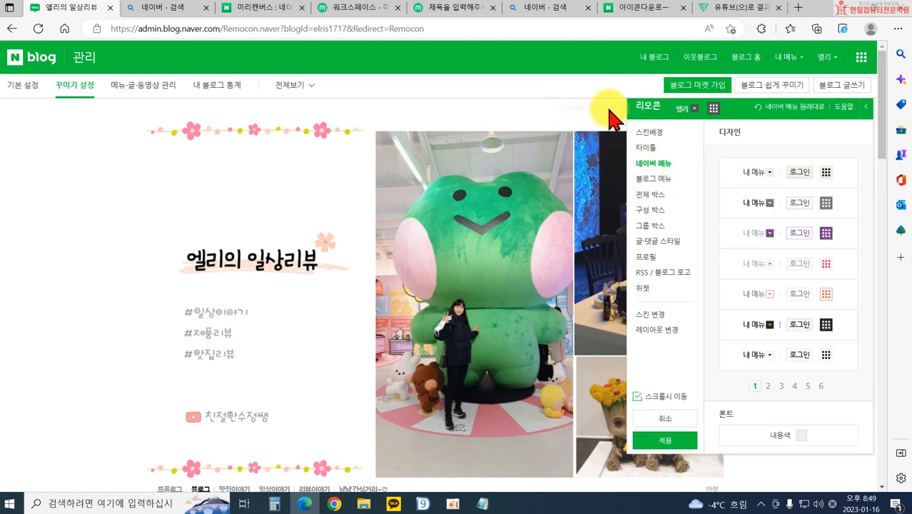
pyautogui.moveTo(734, 112); pyautogui.dragTo(510, 172)
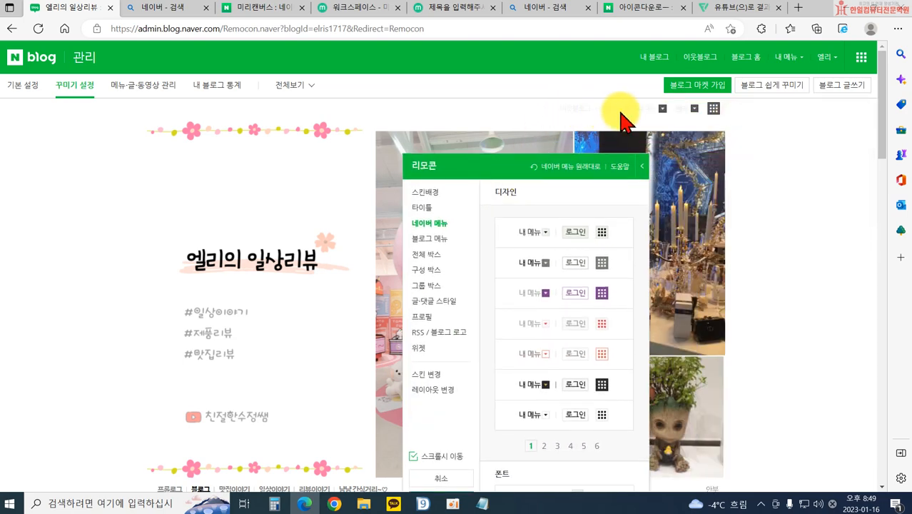
pyautogui.click(540, 261)
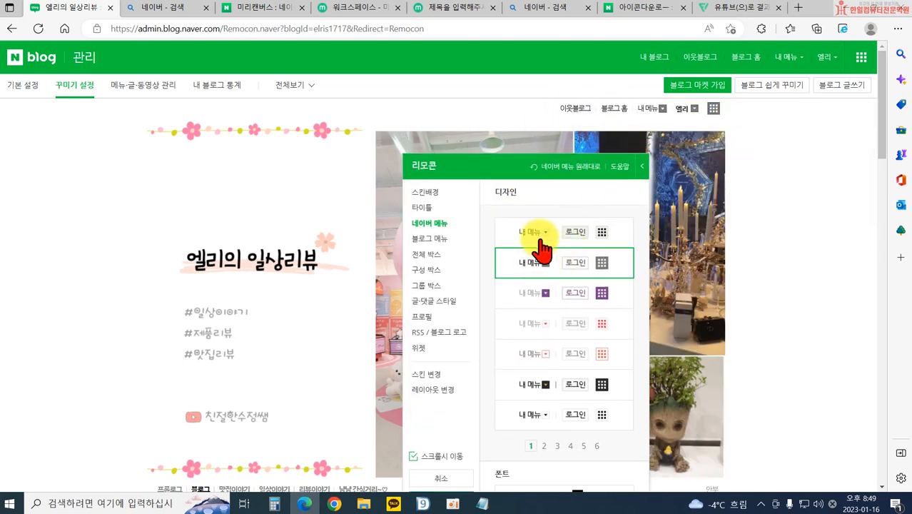
pyautogui.click(539, 235)
pyautogui.click(532, 291)
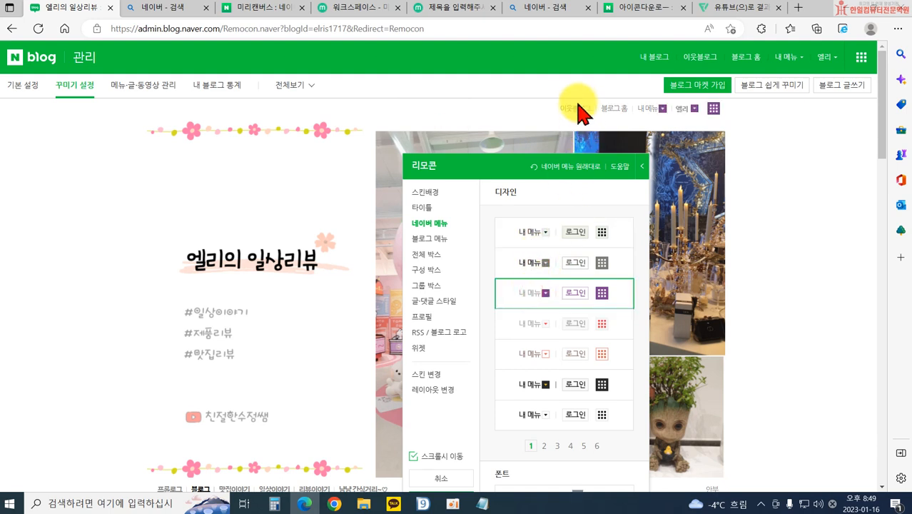
pyautogui.click(533, 327)
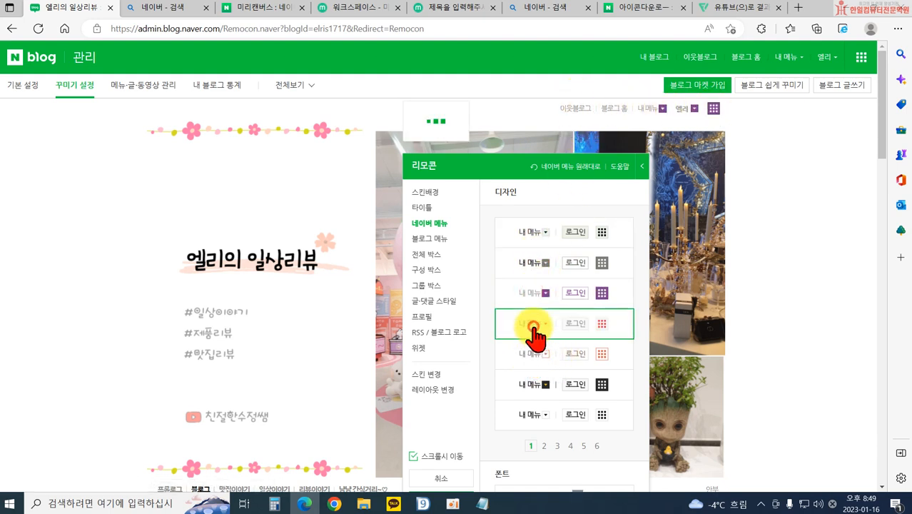
pyautogui.click(544, 446)
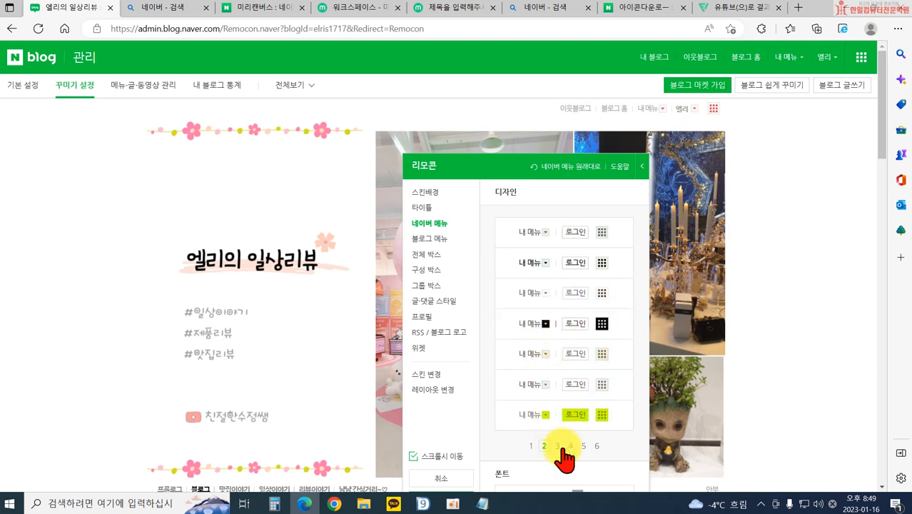
pyautogui.click(556, 446)
# Give the blog menu the transparent style with black text, a green highlighted item and a dashed underline
pyautogui.moveTo(503, 161); pyautogui.dragTo(496, 107)
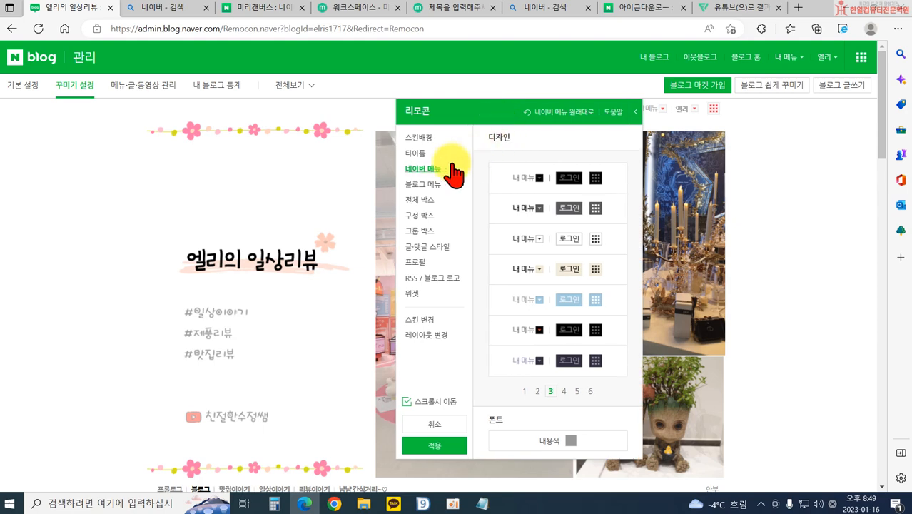
pyautogui.moveTo(462, 109); pyautogui.dragTo(708, 125)
pyautogui.scroll(-3, 321, 343)
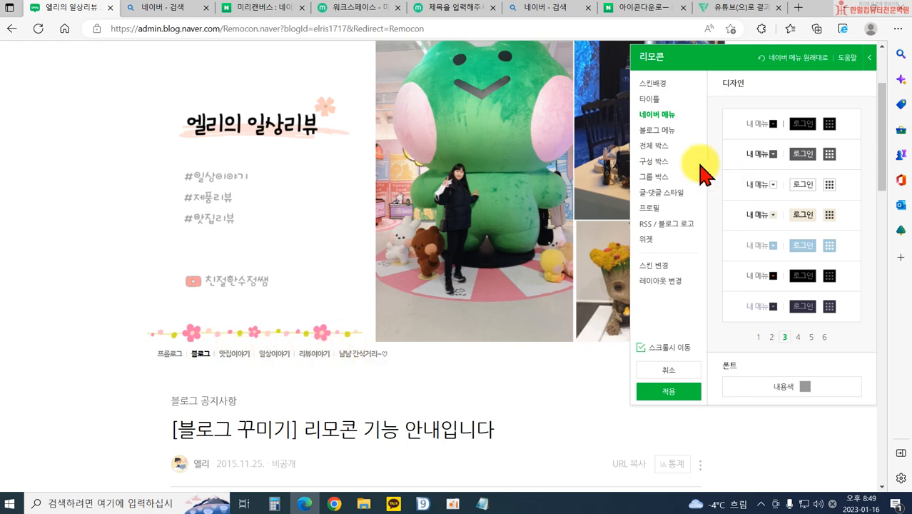
pyautogui.click(662, 132)
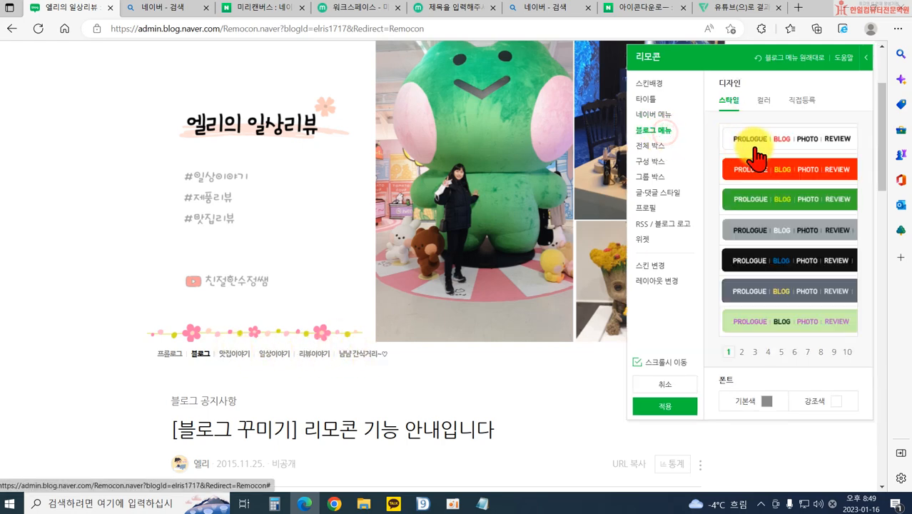
pyautogui.click(741, 351)
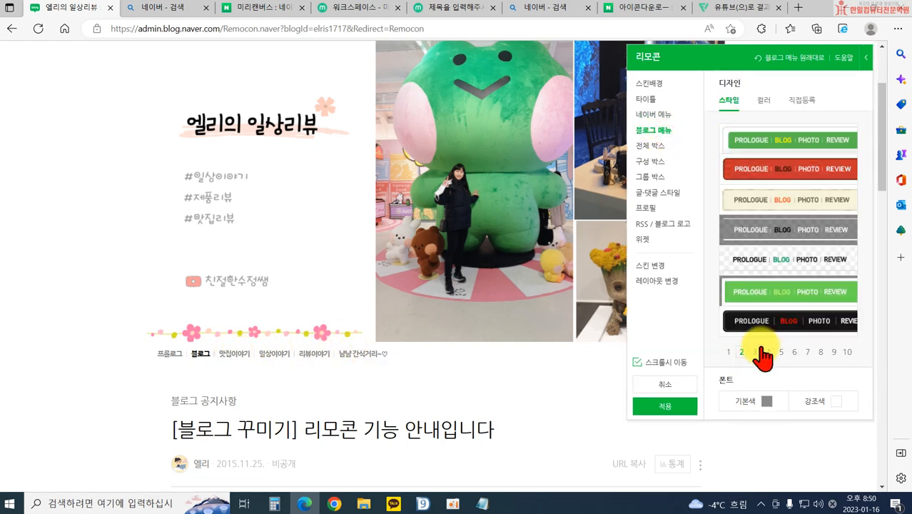
pyautogui.click(769, 265)
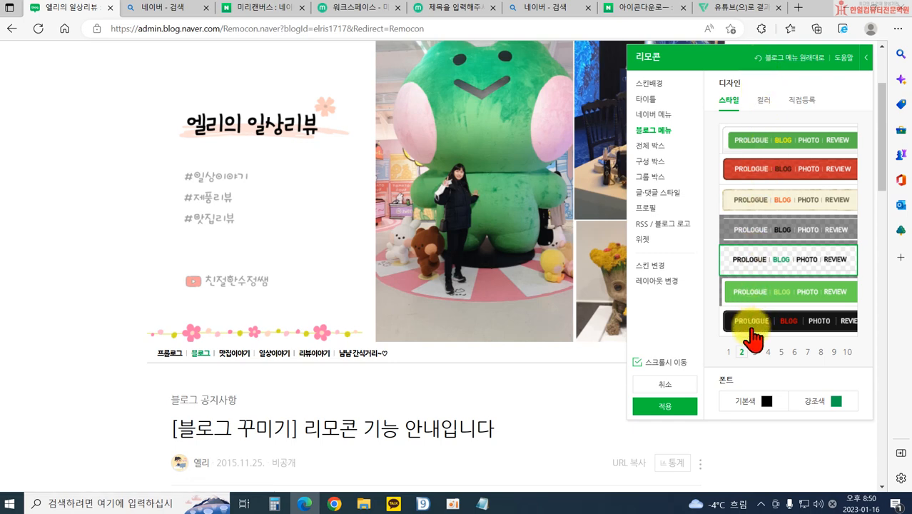
pyautogui.click(754, 352)
pyautogui.scroll(2, 771, 214)
pyautogui.scroll(-2, 767, 271)
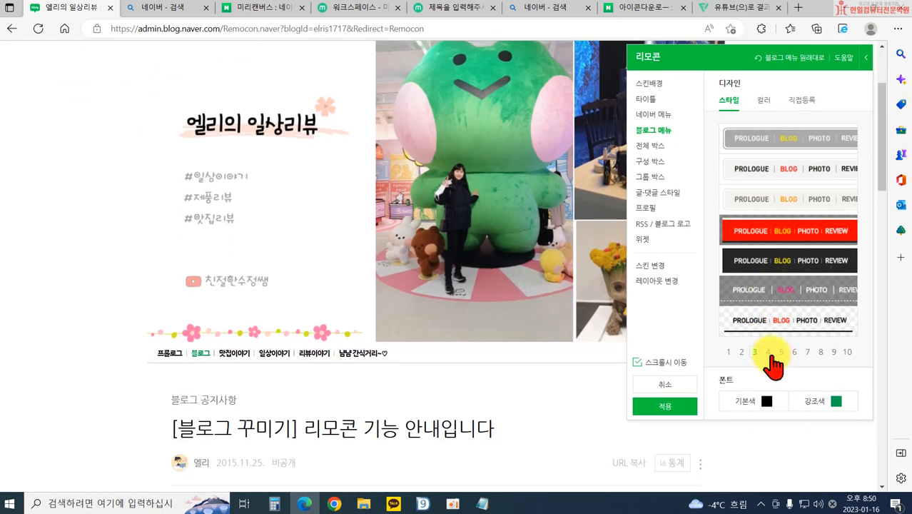
pyautogui.click(769, 353)
pyautogui.click(761, 229)
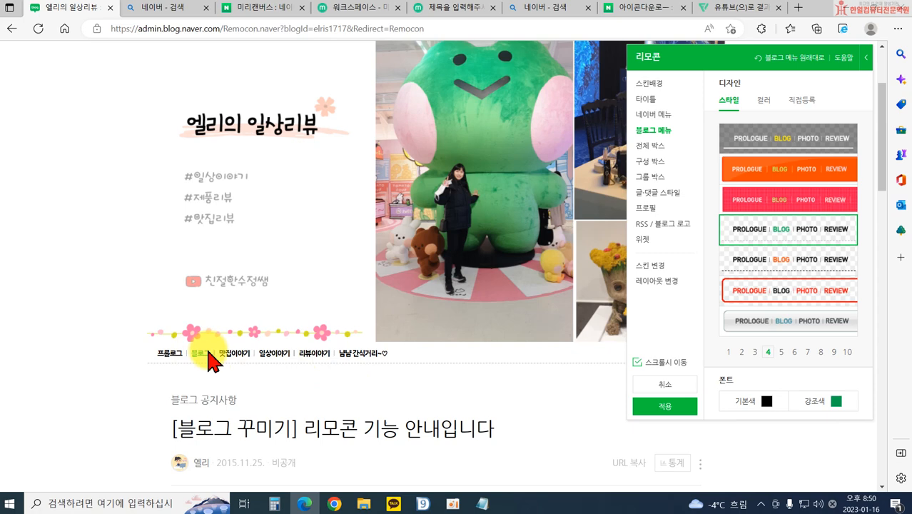
# Set the blog menu's highlight font colour to #F37793 and its default font colour to #9C9C9C
pyautogui.click(835, 402)
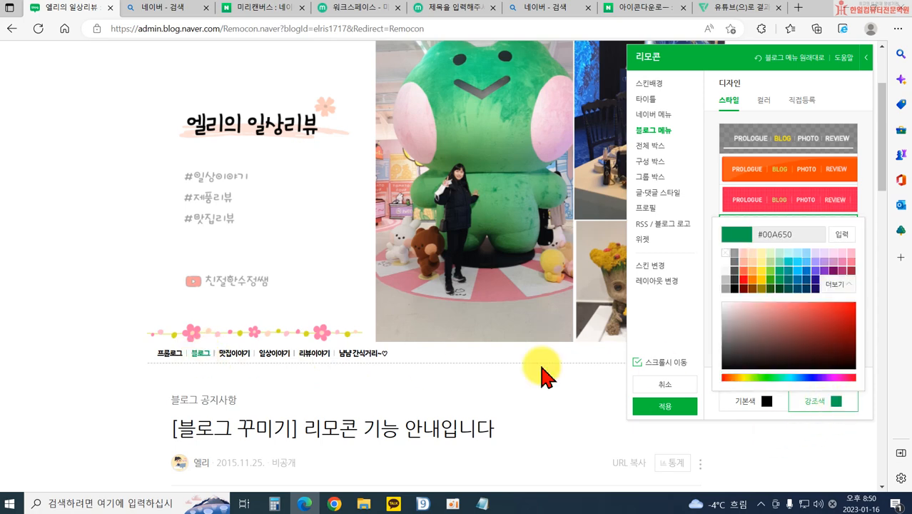
pyautogui.click(743, 279)
pyautogui.click(849, 261)
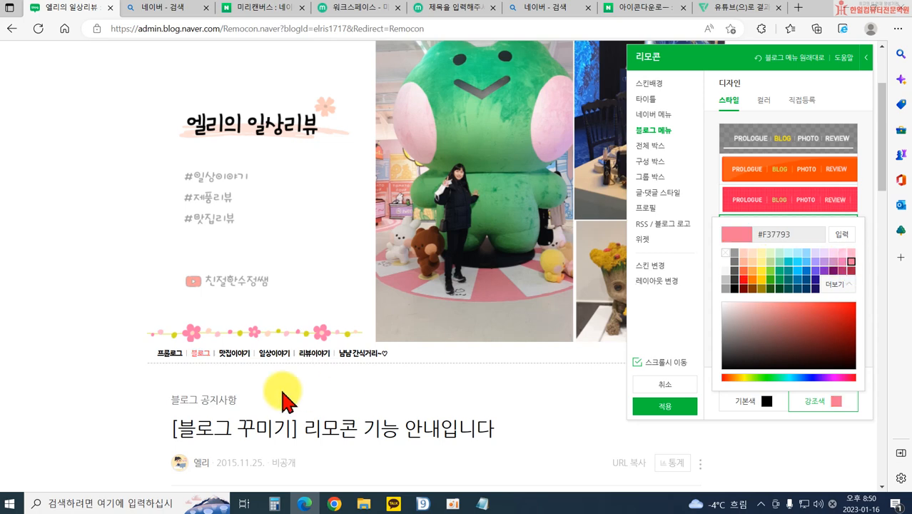
pyautogui.click(766, 404)
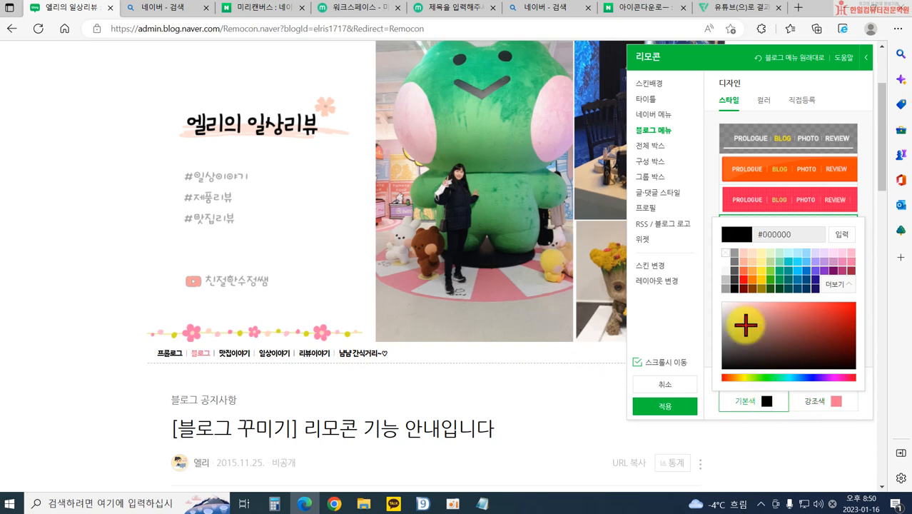
pyautogui.click(734, 253)
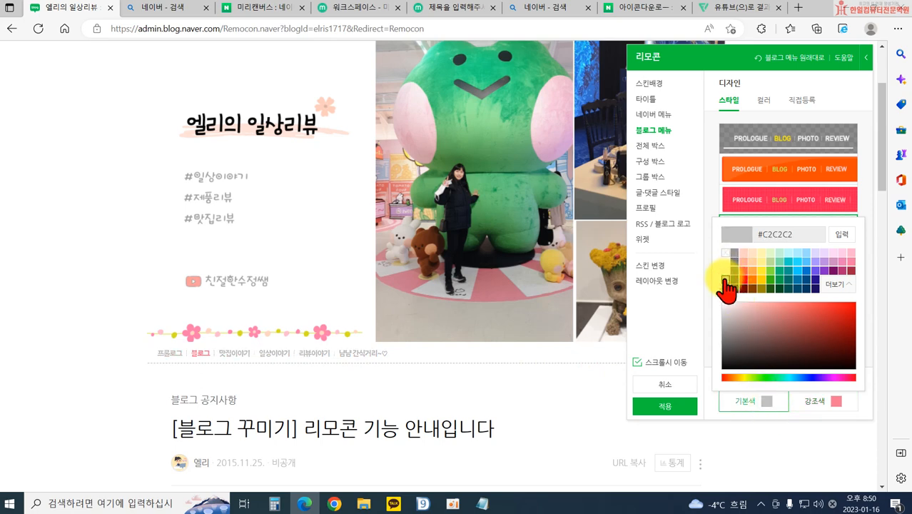
pyautogui.click(724, 288)
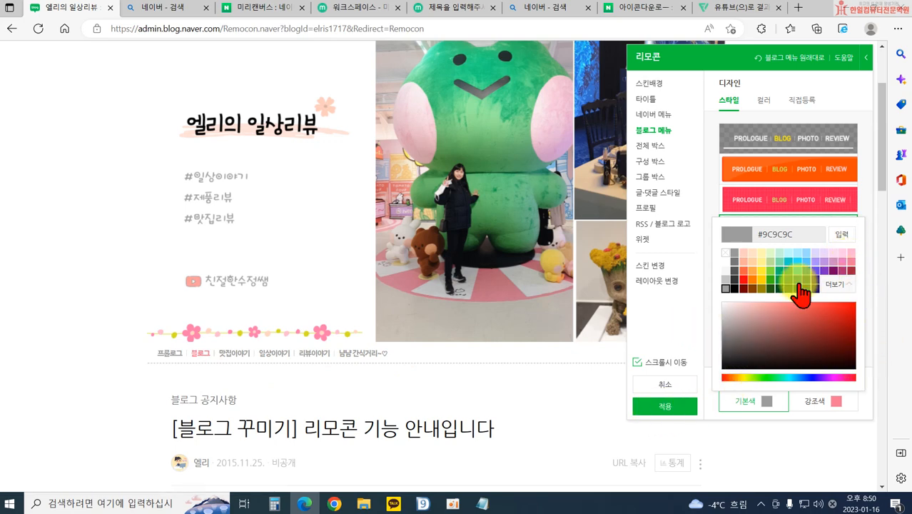
pyautogui.click(833, 404)
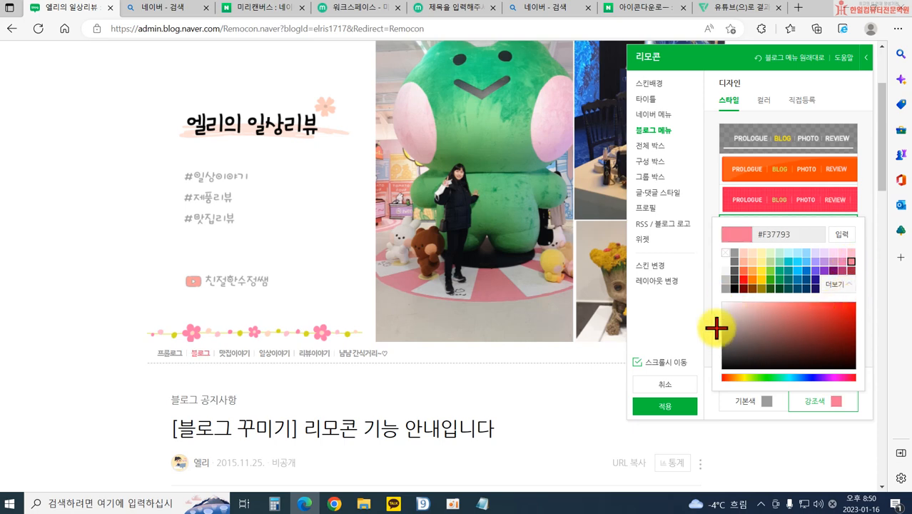
# Try the beige whole-box style with the red inner border on the page, and set the whole box back to unused
pyautogui.click(652, 147)
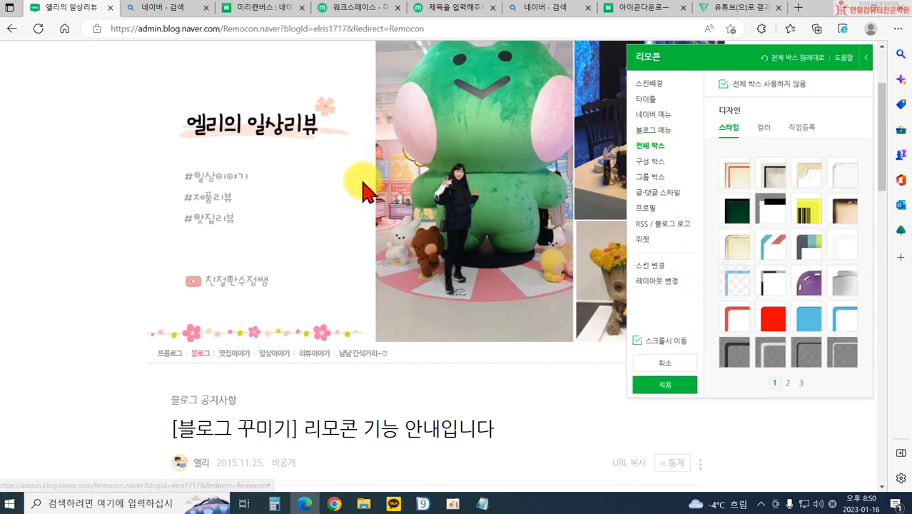
pyautogui.scroll(1, 496, 319)
pyautogui.scroll(2, 496, 319)
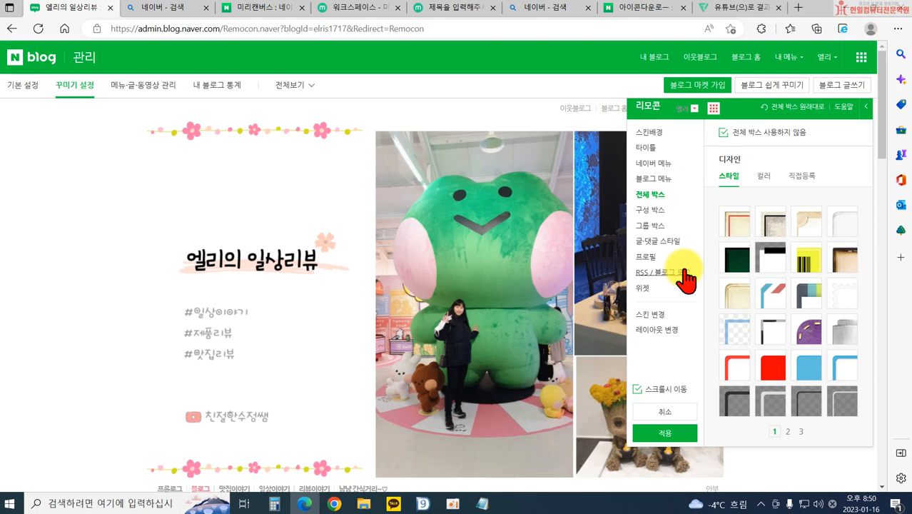
pyautogui.click(736, 227)
pyautogui.scroll(-4, 741, 241)
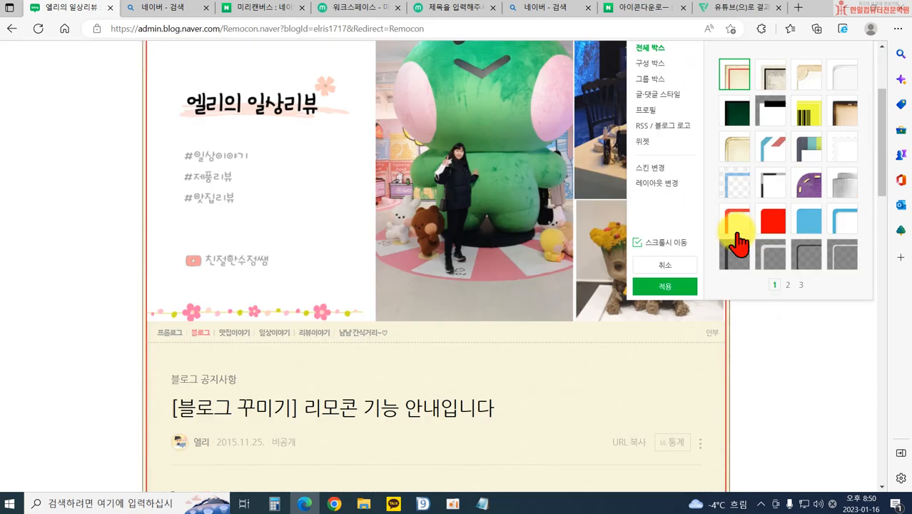
pyautogui.scroll(4, 741, 250)
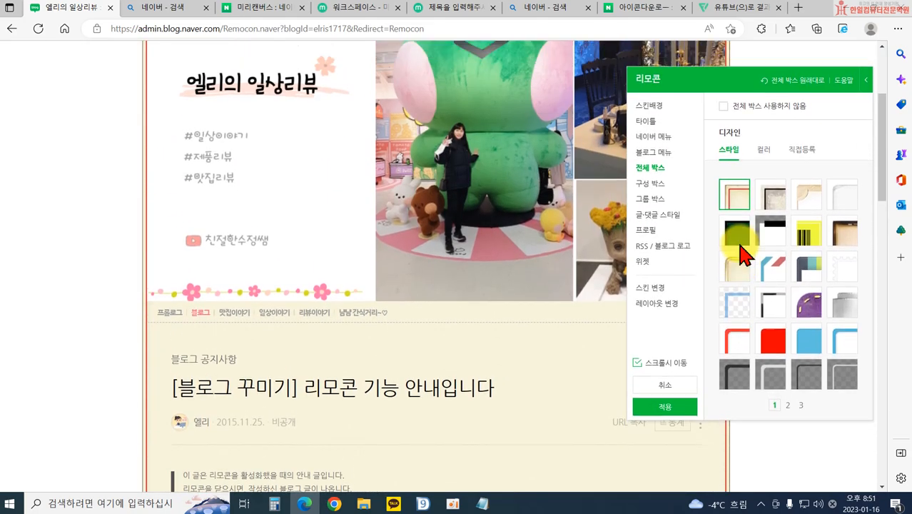
pyautogui.scroll(-5, 714, 265)
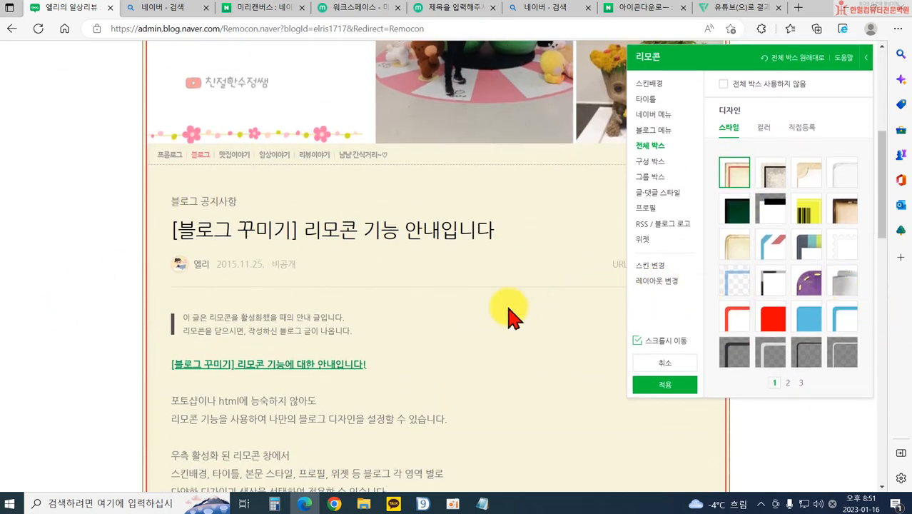
pyautogui.scroll(3, 373, 325)
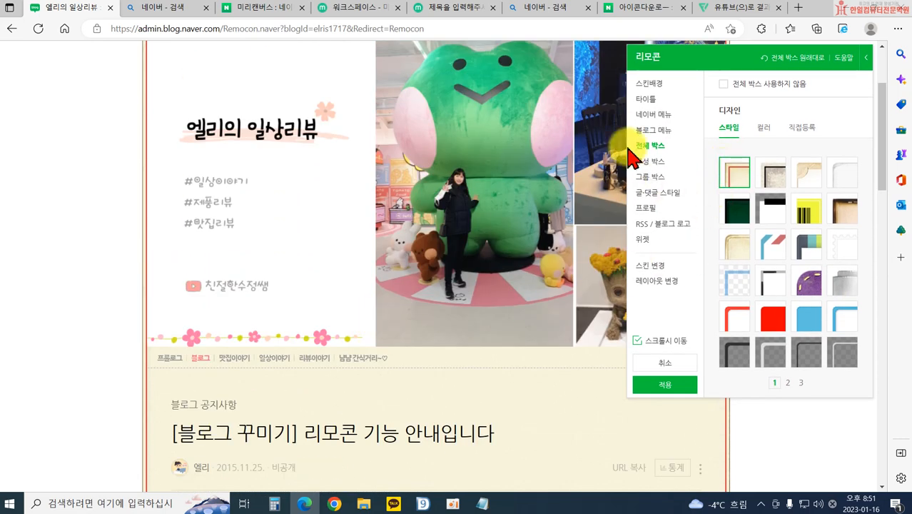
pyautogui.scroll(-2, 428, 383)
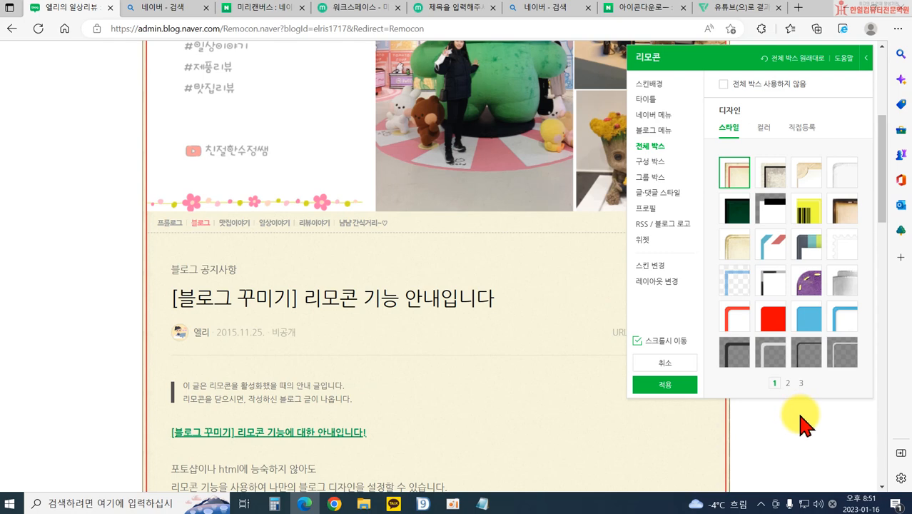
pyautogui.click(724, 84)
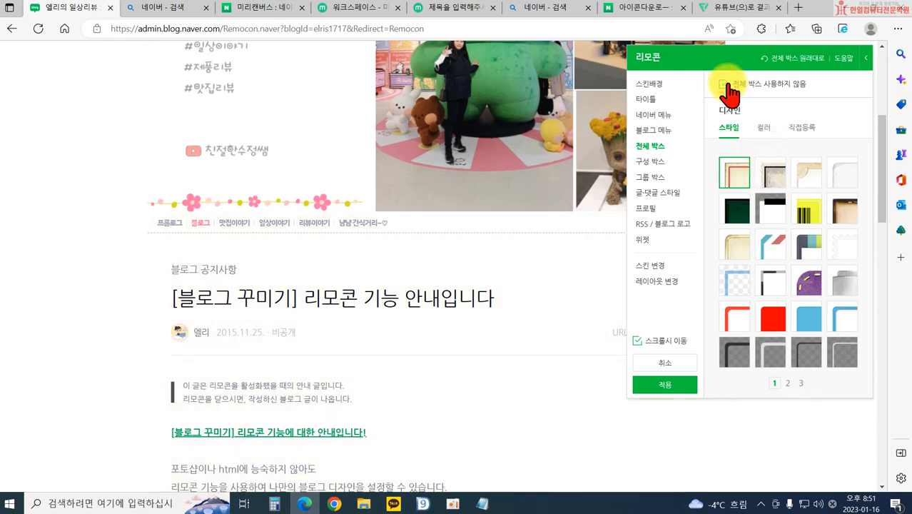
# Give the component boxes the transparent CATEGORY style without an underline and set their title colour to #F37793
pyautogui.click(661, 161)
pyautogui.scroll(3, 351, 244)
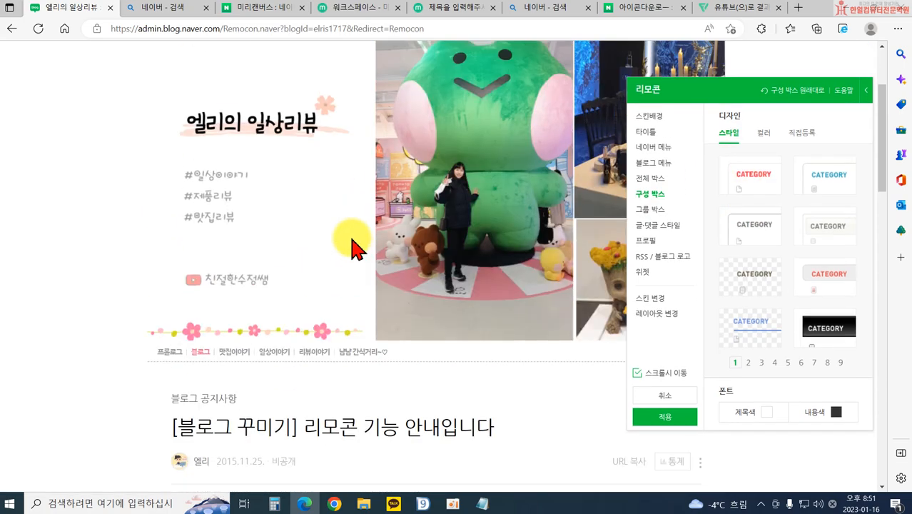
pyautogui.scroll(-12, 397, 331)
pyautogui.scroll(10, 435, 353)
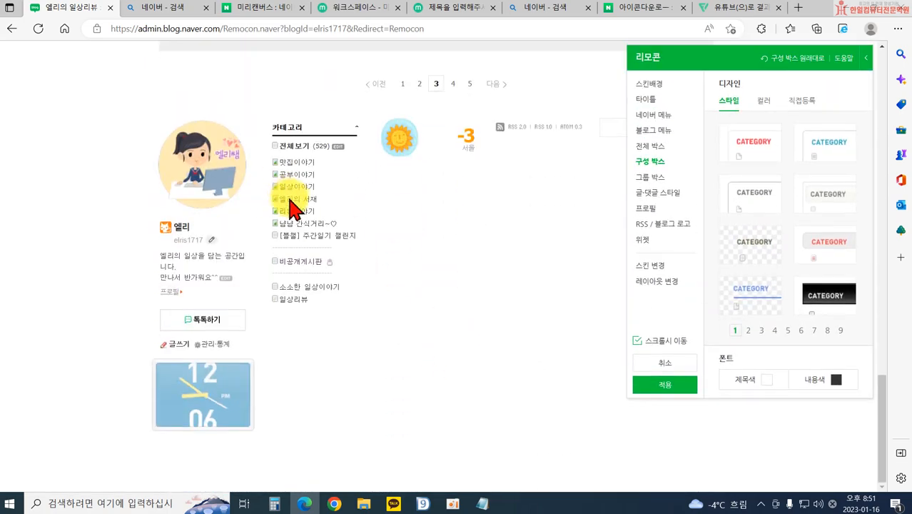
pyautogui.click(754, 235)
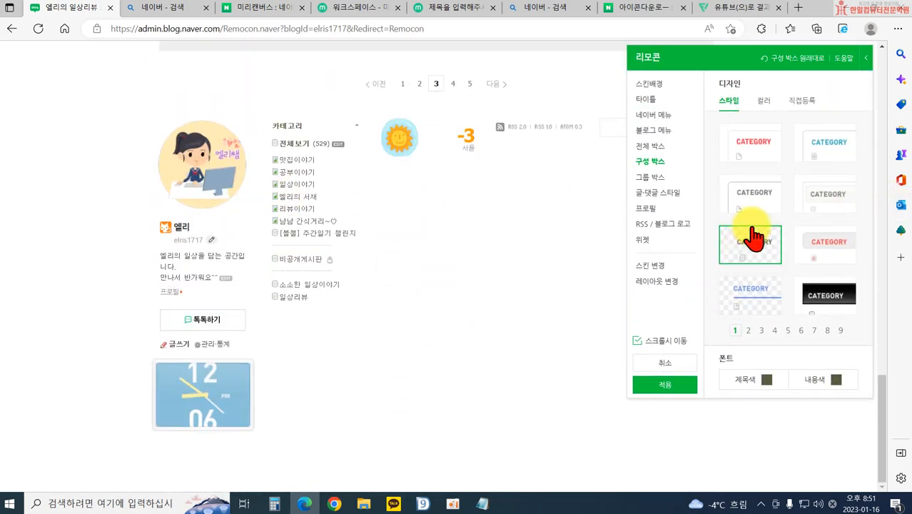
pyautogui.click(766, 380)
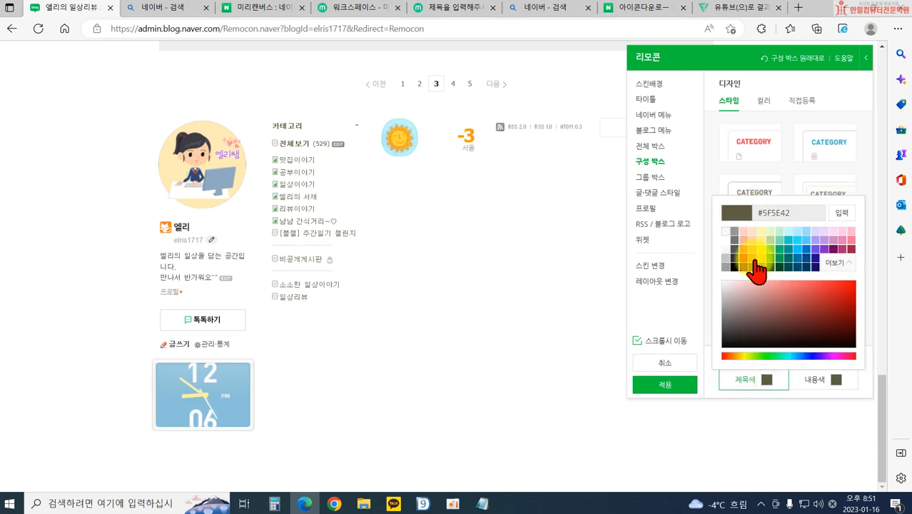
pyautogui.click(851, 240)
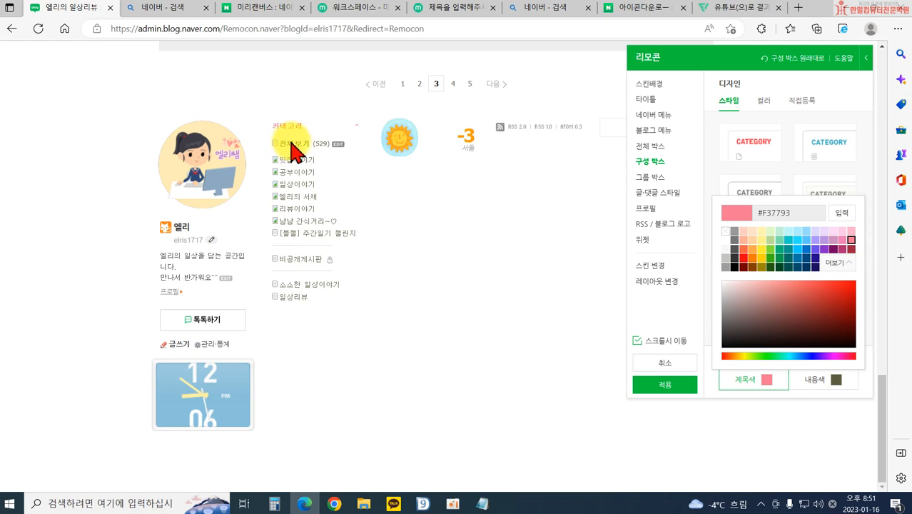
# Try #FFE3C7 as the group box colour, clear it to transparent and set the group box back to unused
pyautogui.click(649, 177)
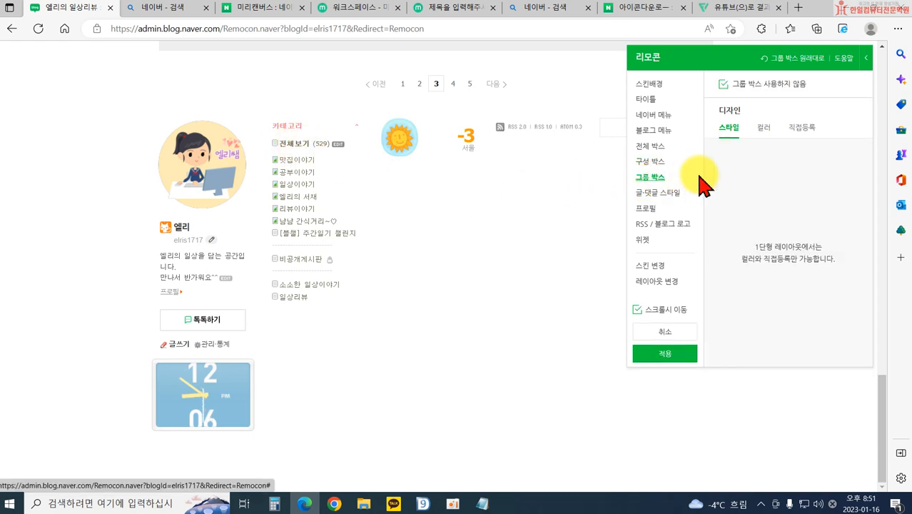
pyautogui.click(764, 129)
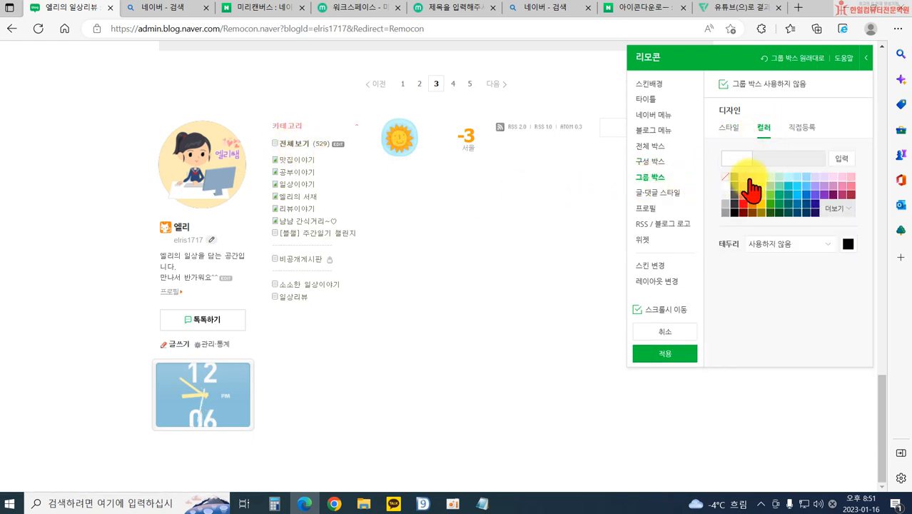
pyautogui.click(751, 177)
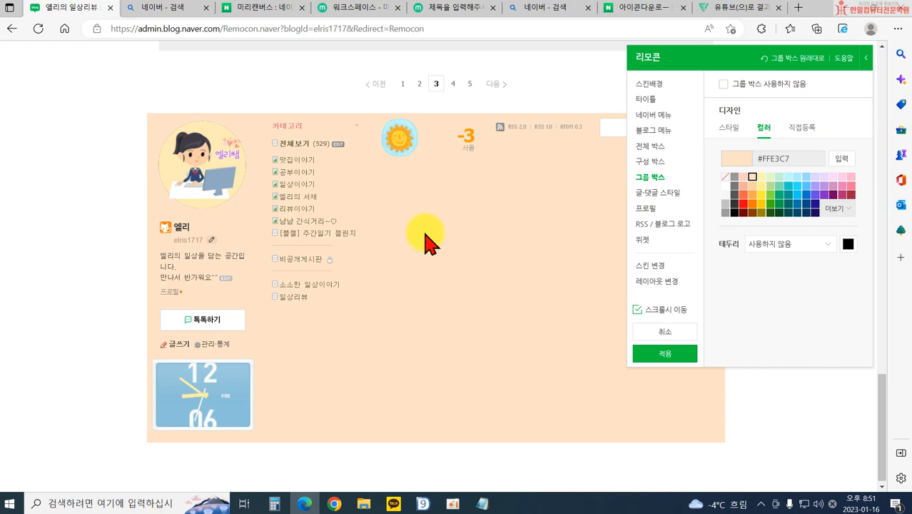
pyautogui.click(725, 176)
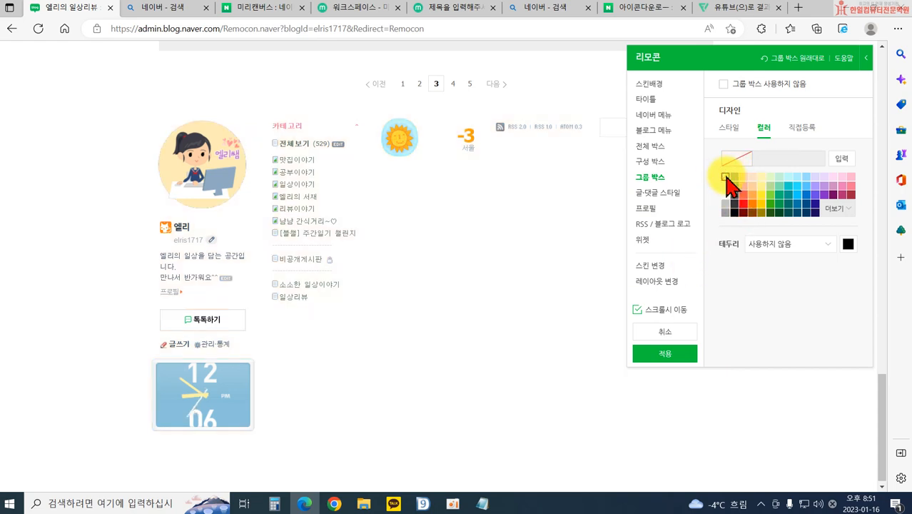
pyautogui.click(764, 85)
# In the post and comment style, set the title colour to #270D8D and the content colour to #000000
pyautogui.click(652, 194)
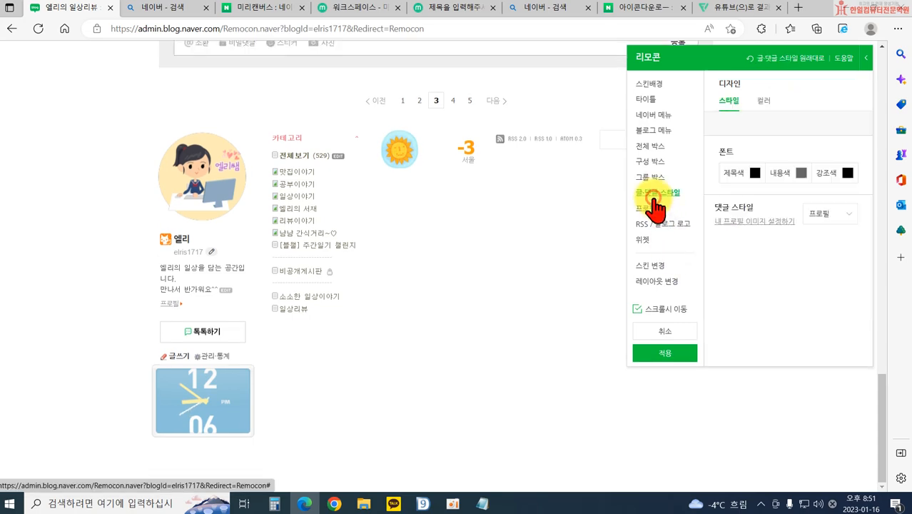
pyautogui.scroll(5, 619, 286)
pyautogui.scroll(5, 450, 261)
pyautogui.scroll(8, 461, 277)
pyautogui.scroll(-3, 385, 373)
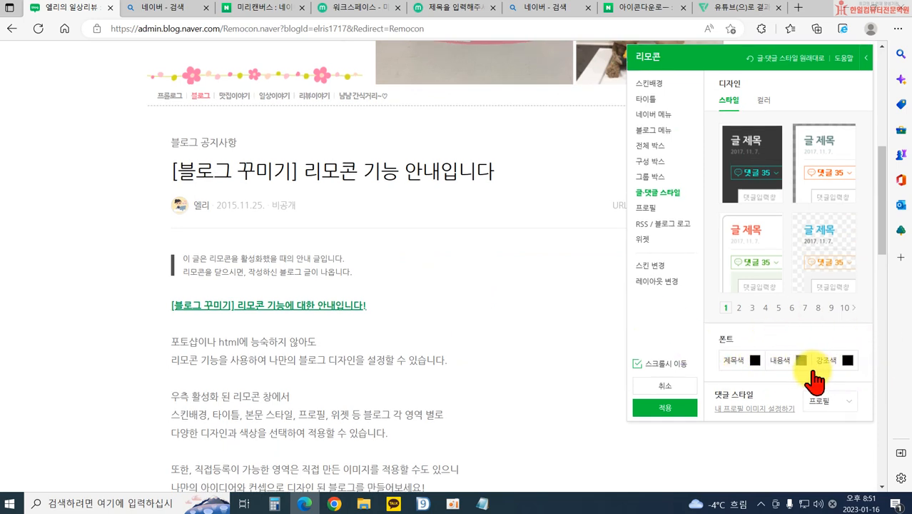
pyautogui.click(755, 361)
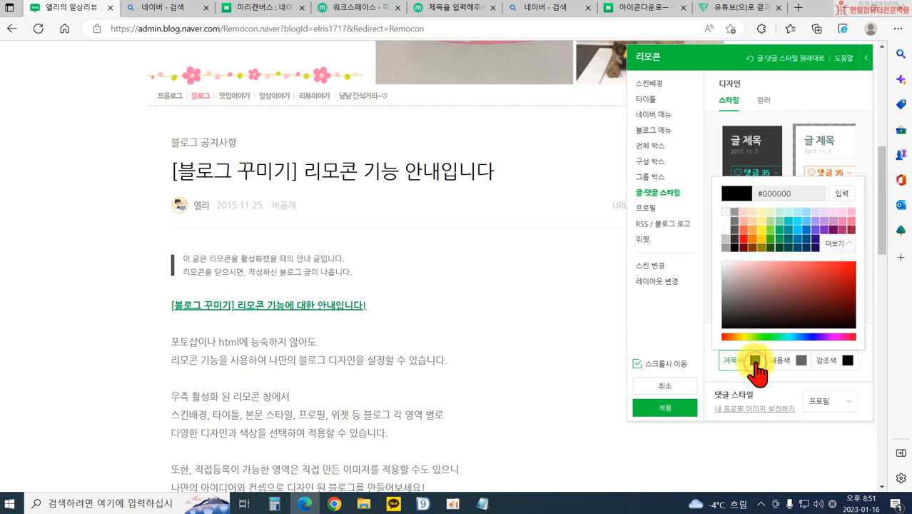
pyautogui.click(815, 243)
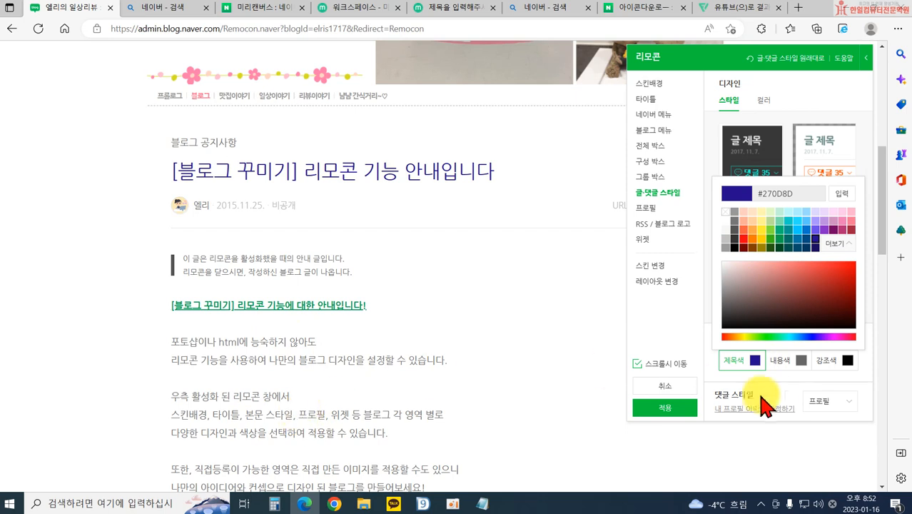
pyautogui.click(735, 240)
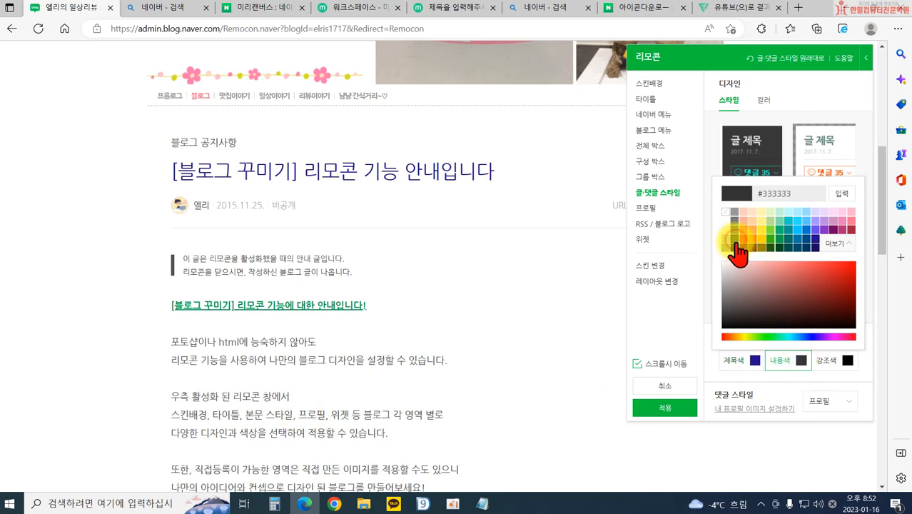
pyautogui.click(734, 248)
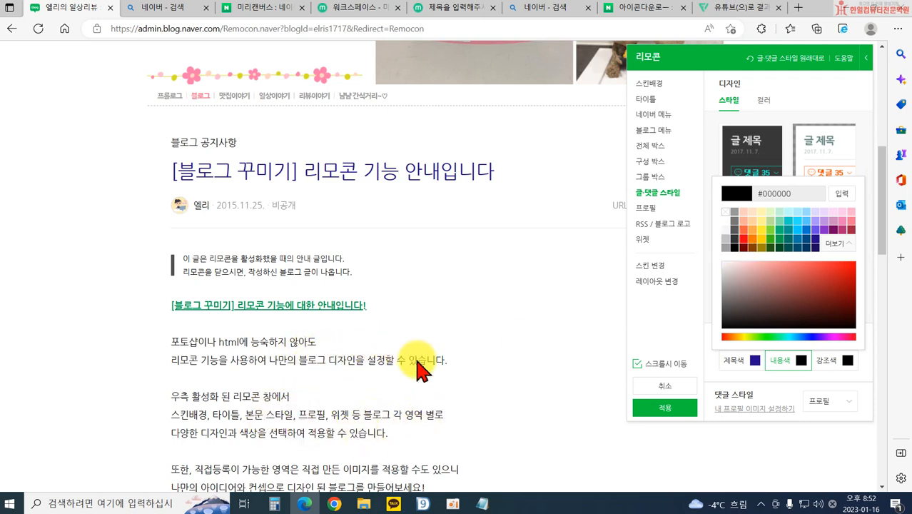
# Try several bordered profile styles and choose the borderless transparent one for the profile area
pyautogui.click(646, 214)
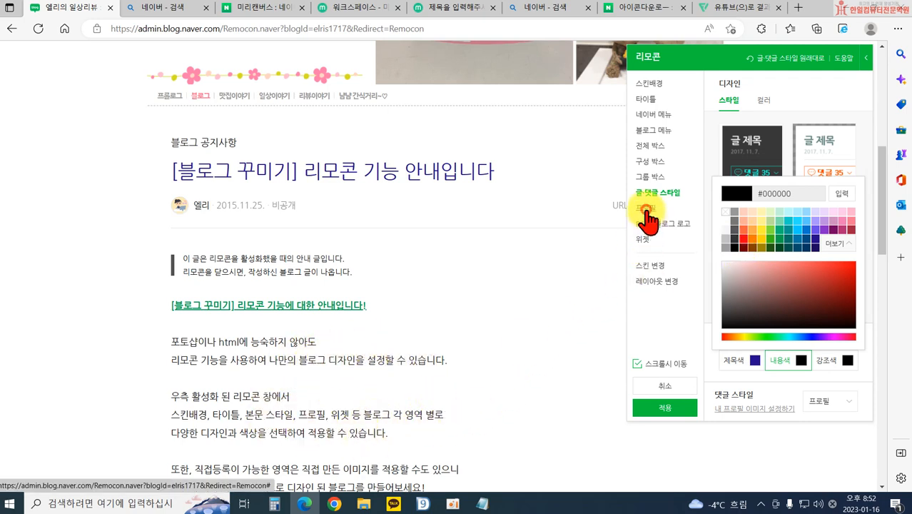
pyautogui.scroll(-20, 219, 315)
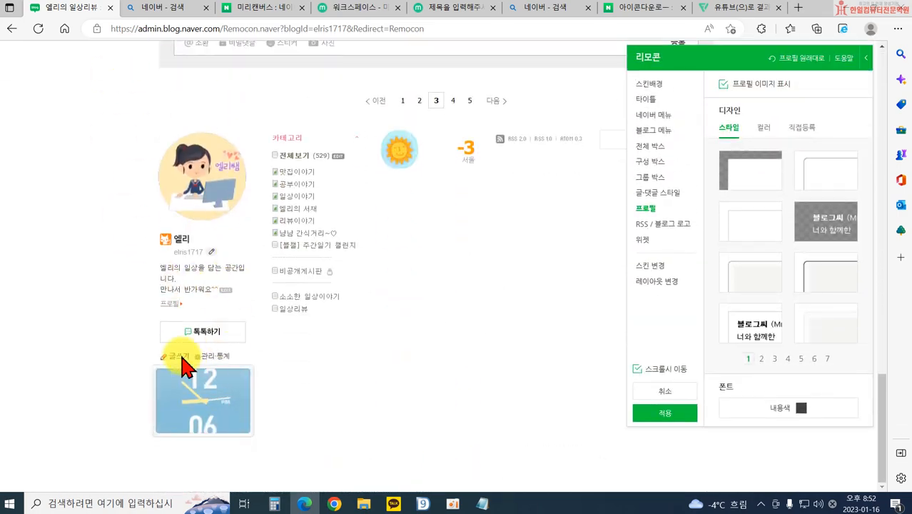
pyautogui.click(760, 358)
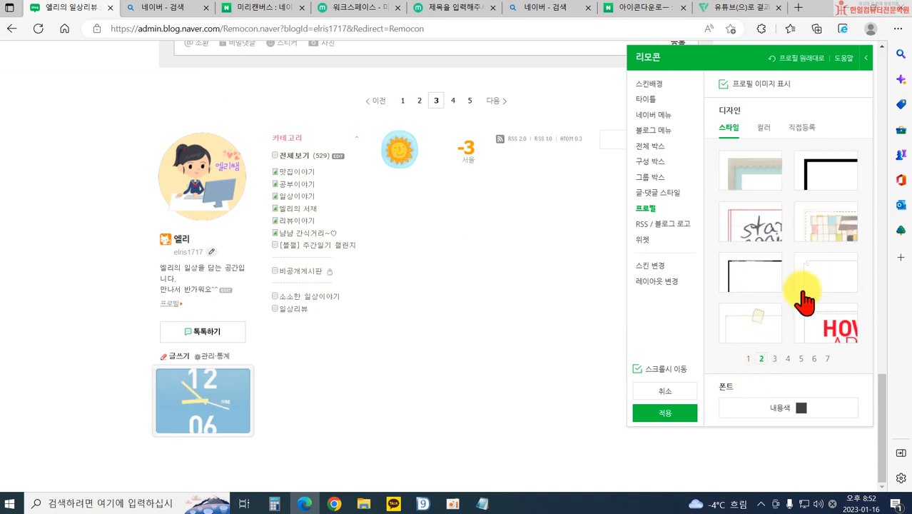
pyautogui.click(748, 359)
pyautogui.click(743, 234)
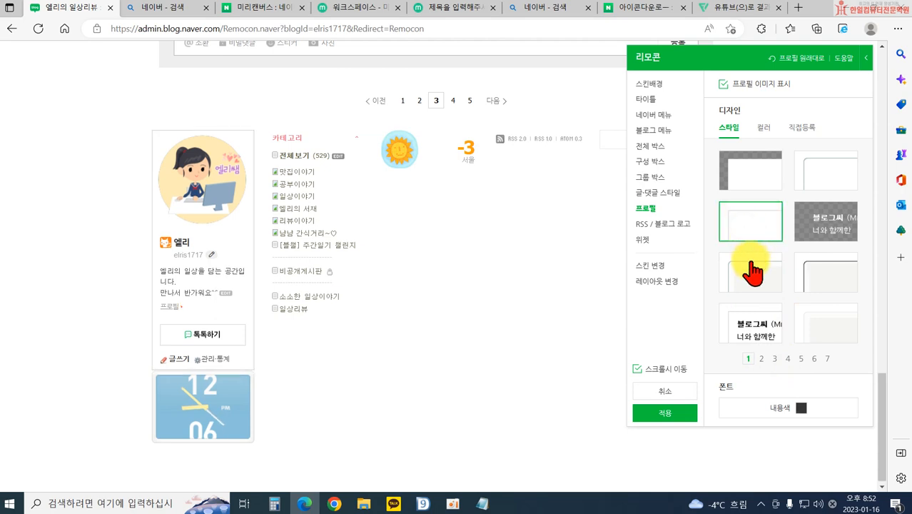
pyautogui.click(753, 271)
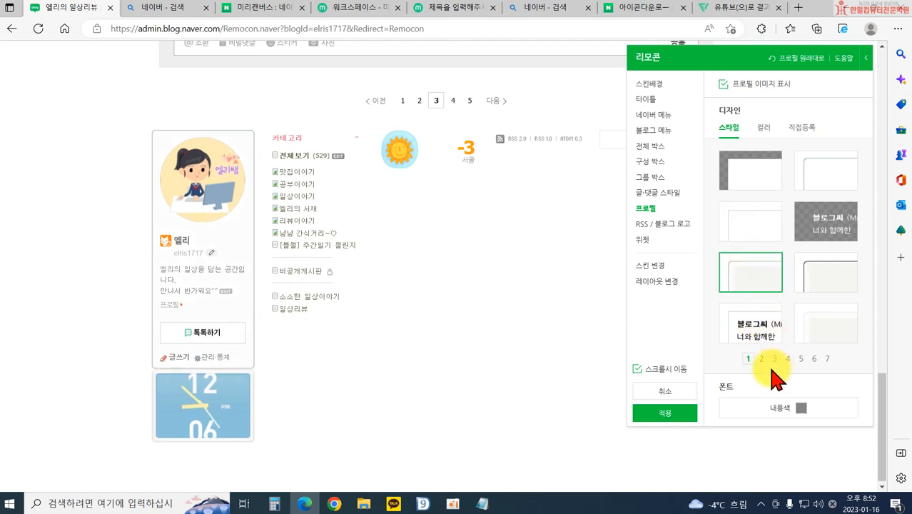
pyautogui.click(736, 178)
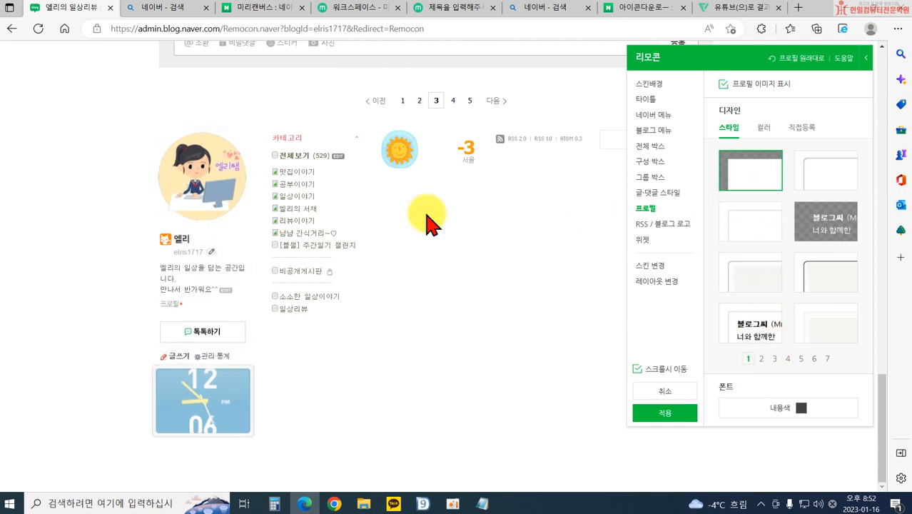
# Try several RSS designs and choose the small orange-icon style for the RSS links
pyautogui.click(647, 225)
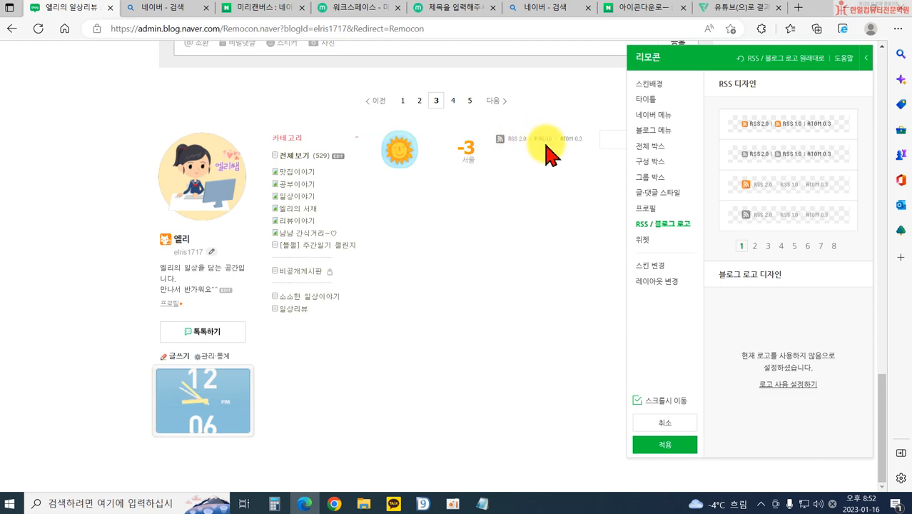
pyautogui.click(759, 158)
pyautogui.click(759, 190)
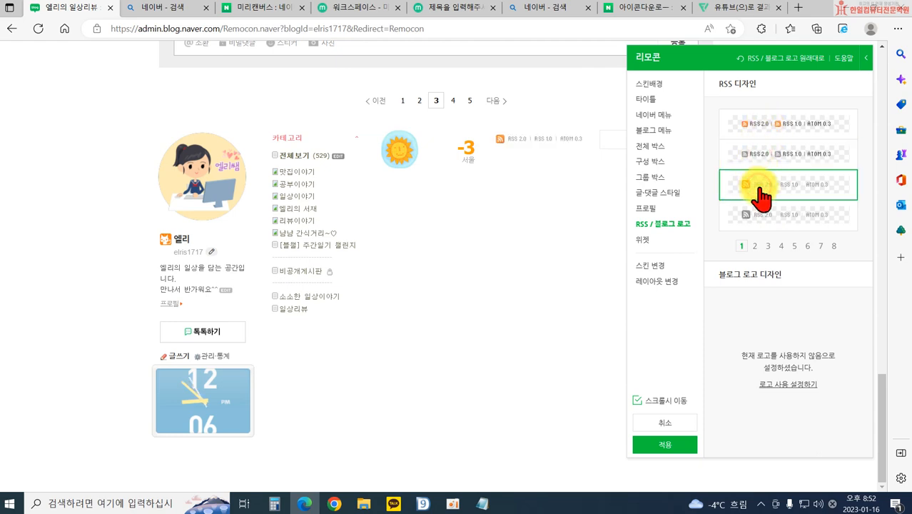
pyautogui.click(759, 127)
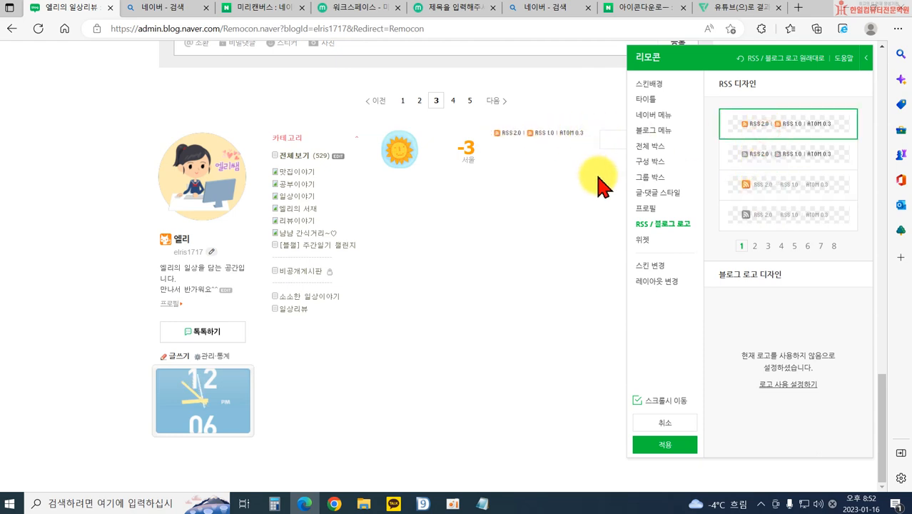
# Give the weather widget the transparent design with overlapping coloured circles and browse the other weather designs
pyautogui.click(647, 243)
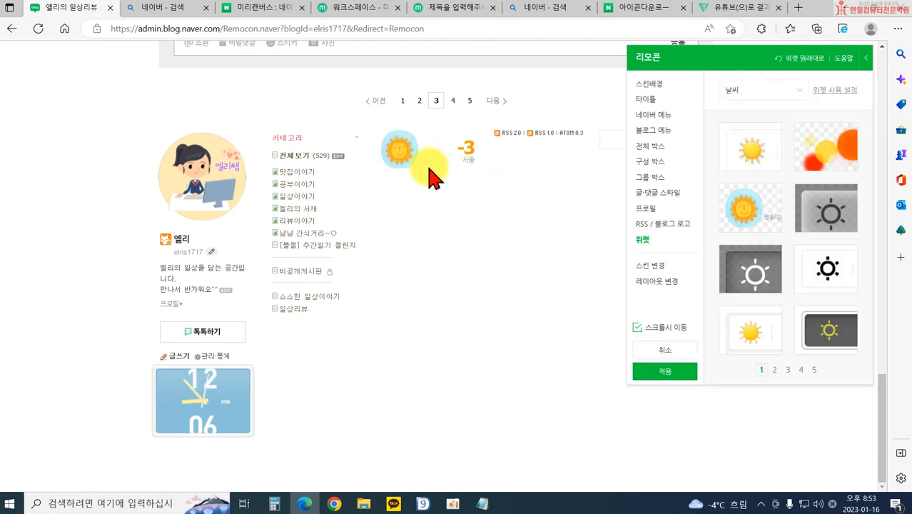
pyautogui.click(767, 100)
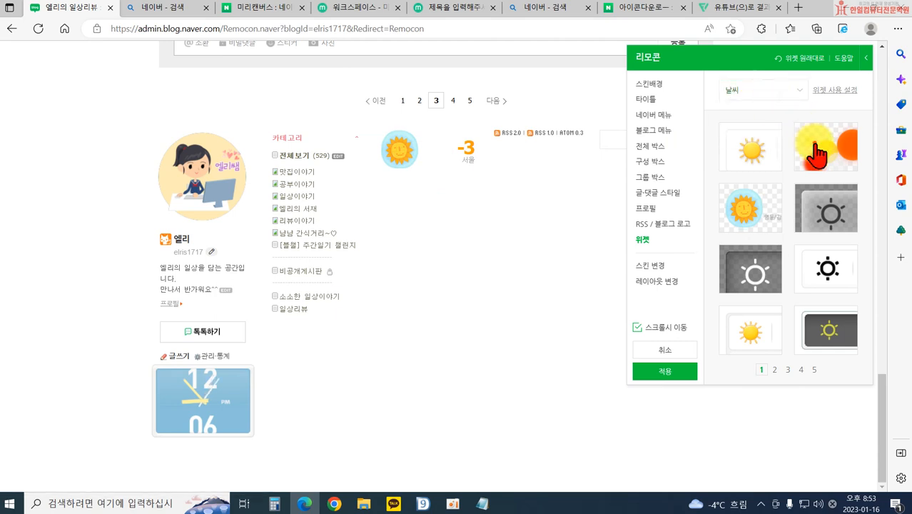
pyautogui.click(815, 152)
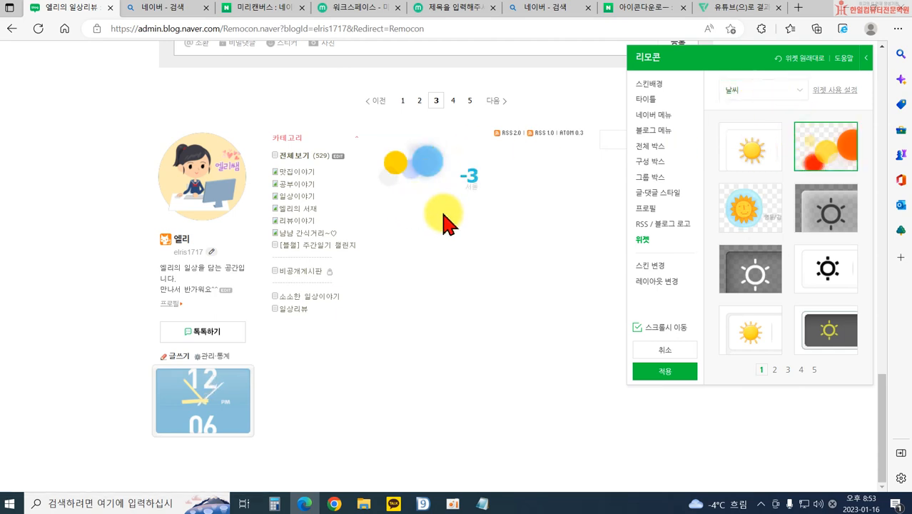
pyautogui.scroll(2, 521, 285)
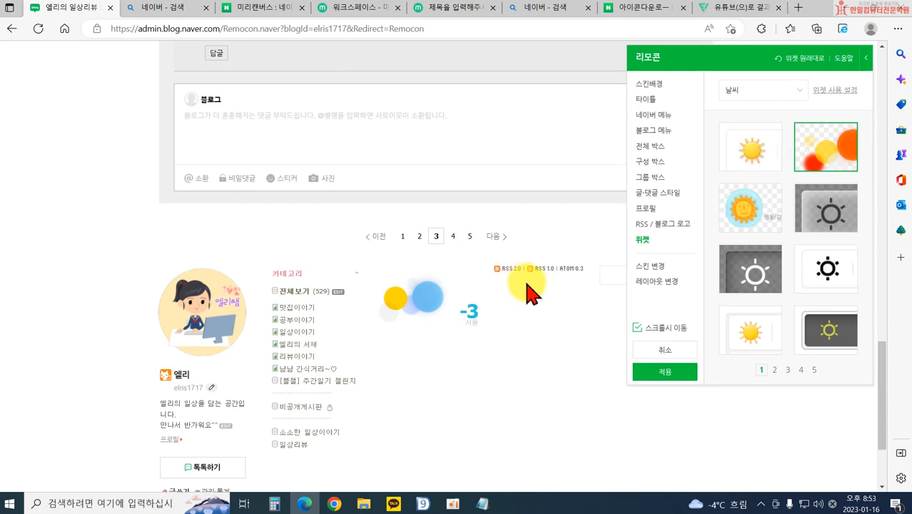
pyautogui.click(774, 369)
pyautogui.click(787, 369)
pyautogui.click(800, 369)
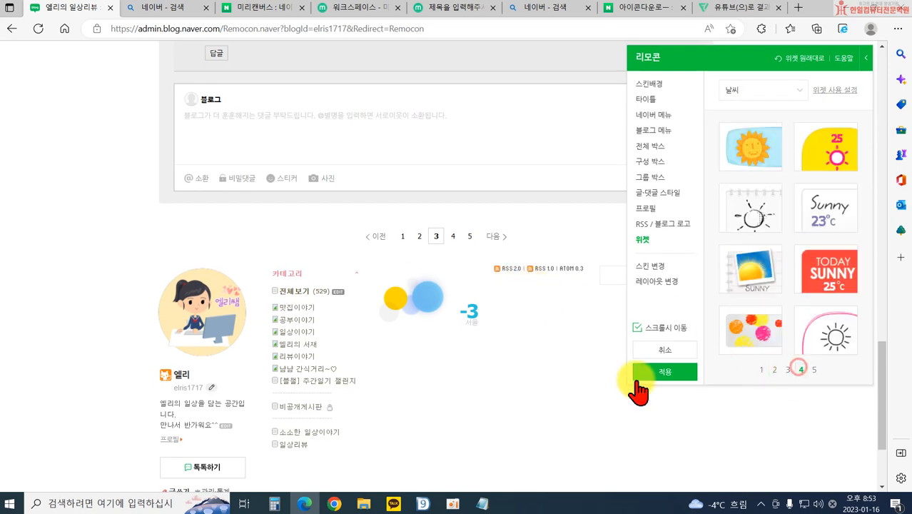
# Choose the light digital design with the mirrored time for the clock widget and set its numerals to the cursive font
pyautogui.scroll(4, 574, 347)
pyautogui.scroll(-5, 562, 348)
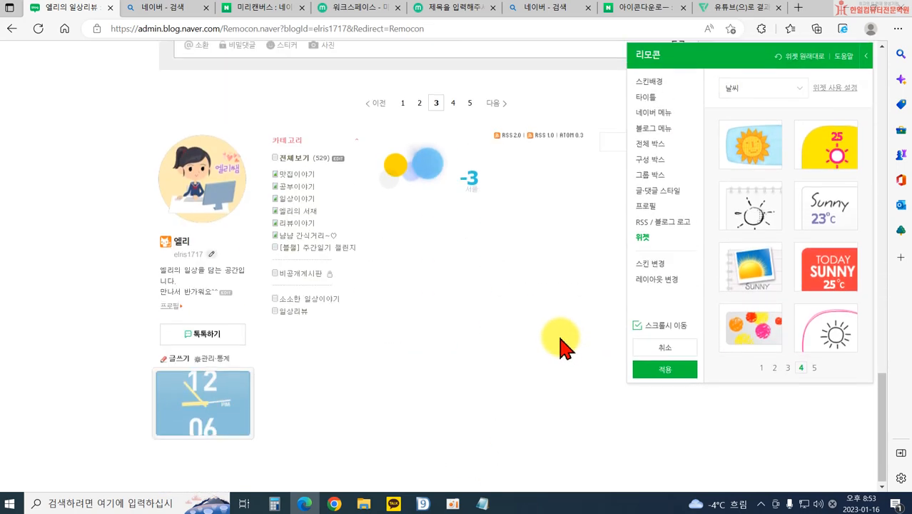
pyautogui.scroll(15, 478, 300)
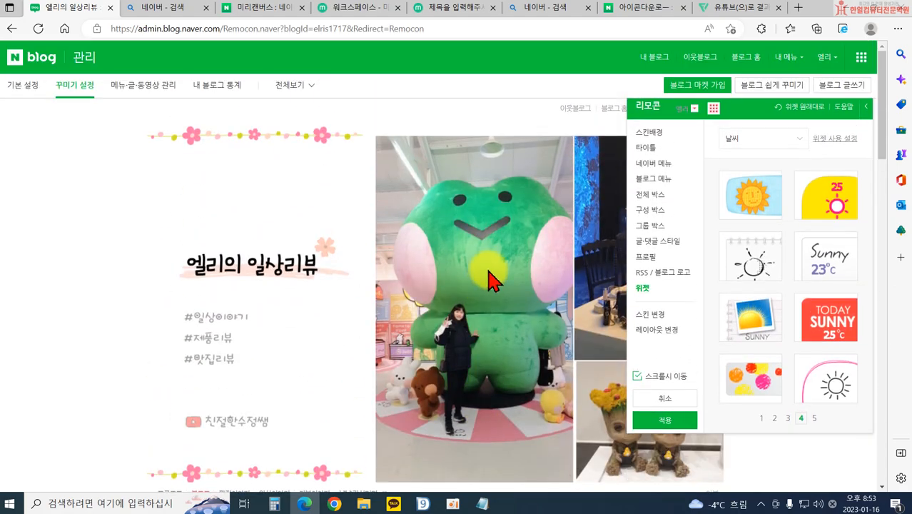
pyautogui.scroll(-15, 492, 281)
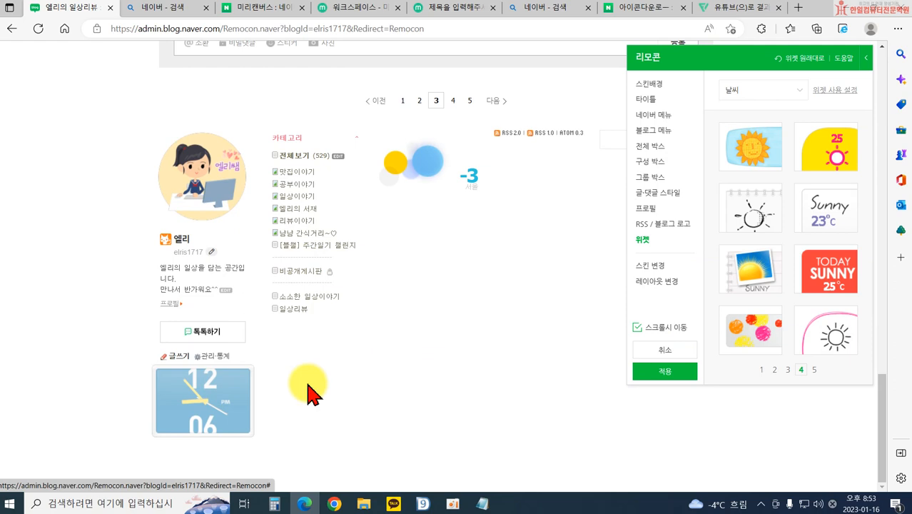
pyautogui.click(743, 90)
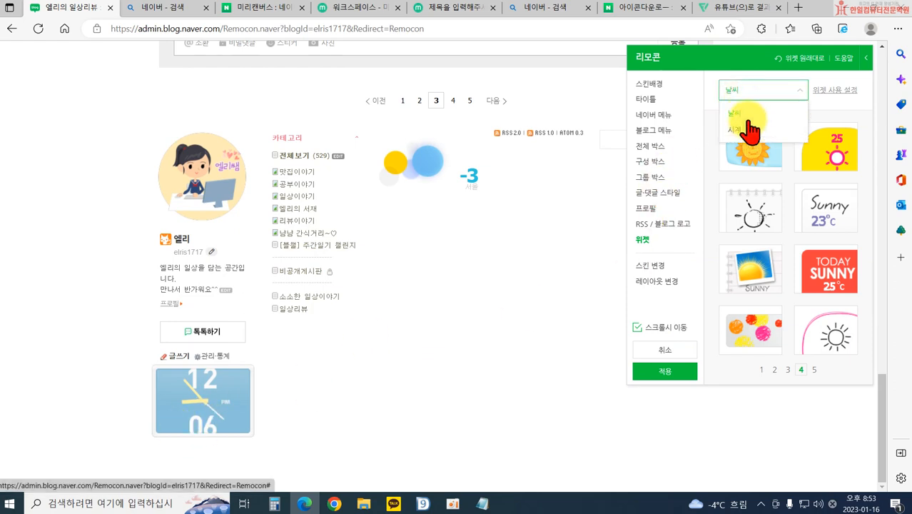
pyautogui.click(749, 130)
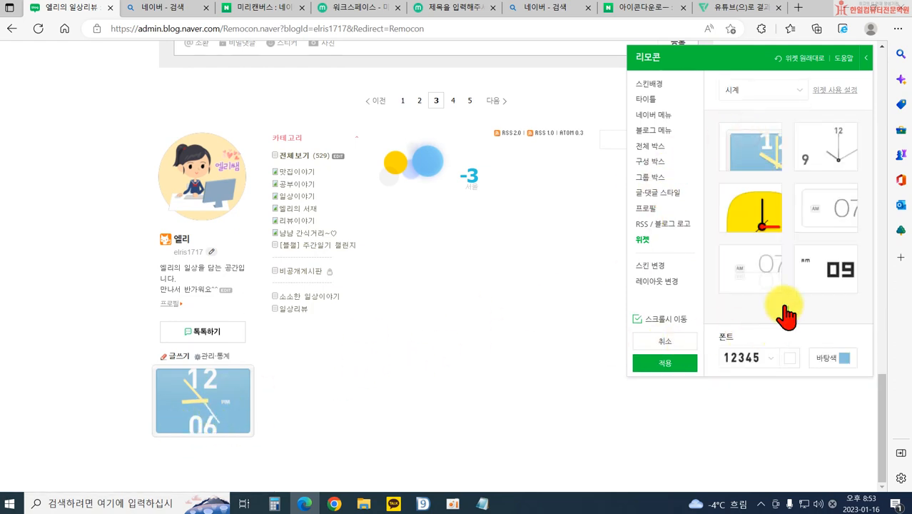
pyautogui.click(751, 280)
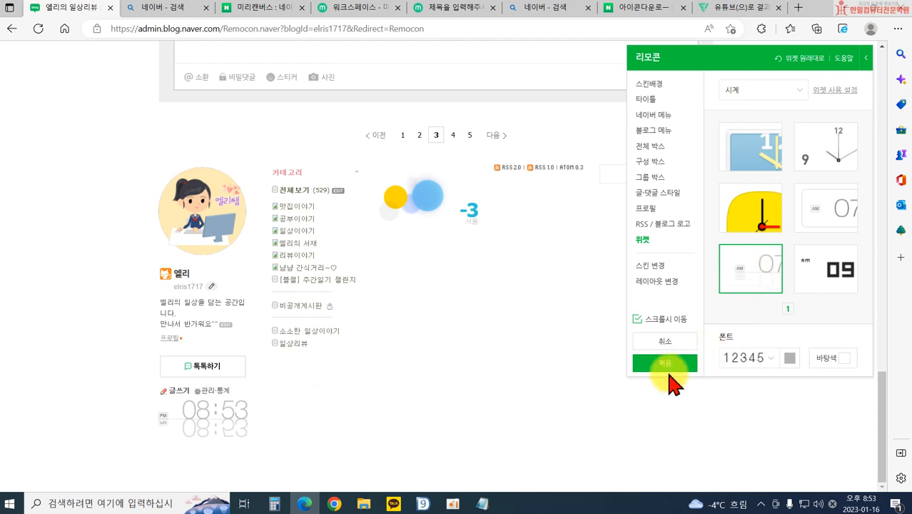
pyautogui.click(765, 357)
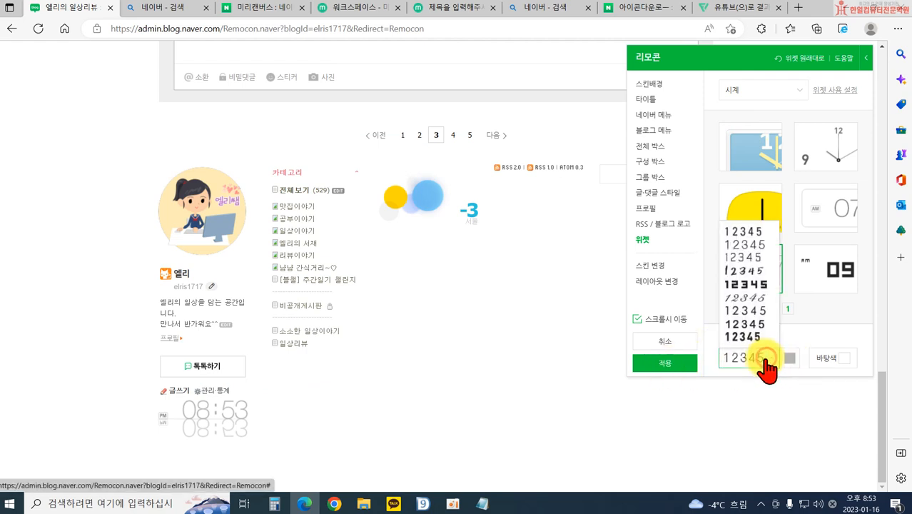
pyautogui.click(749, 298)
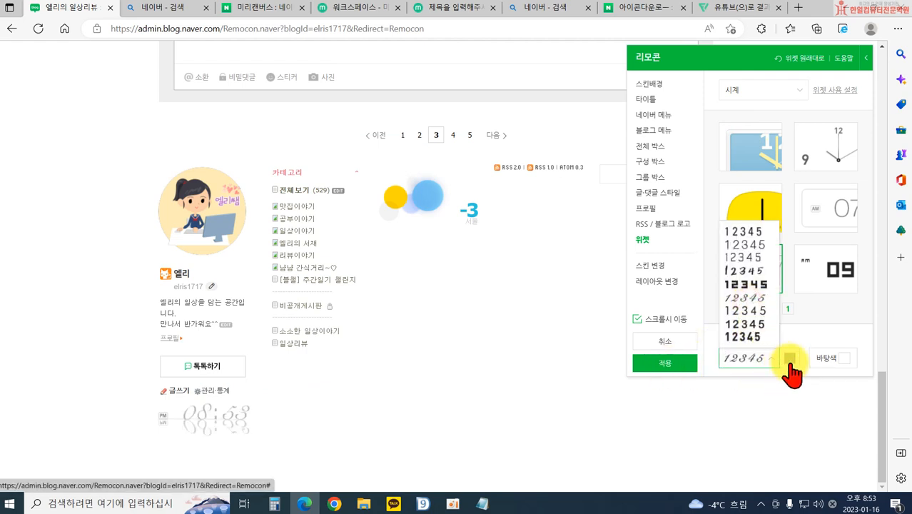
pyautogui.click(789, 359)
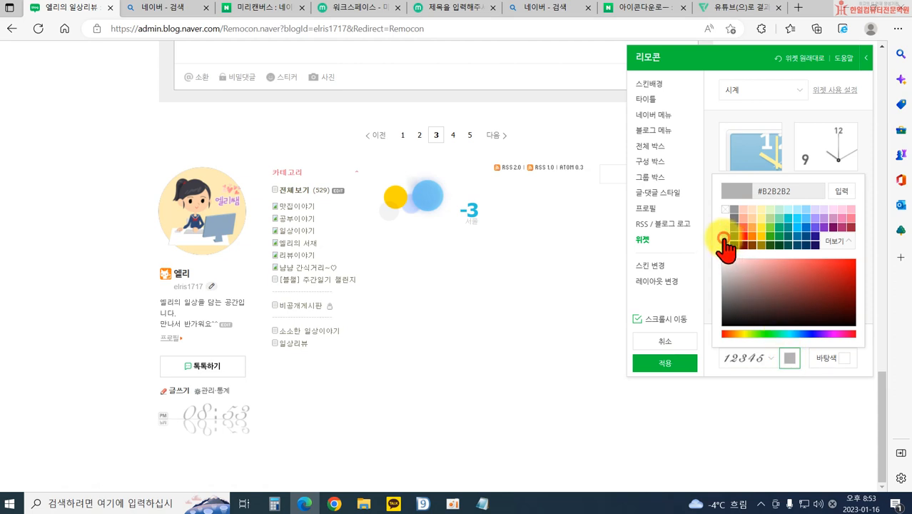
# Apply the detailed design to the blog without saving it as an own skin, and look over the published page
pyautogui.click(667, 364)
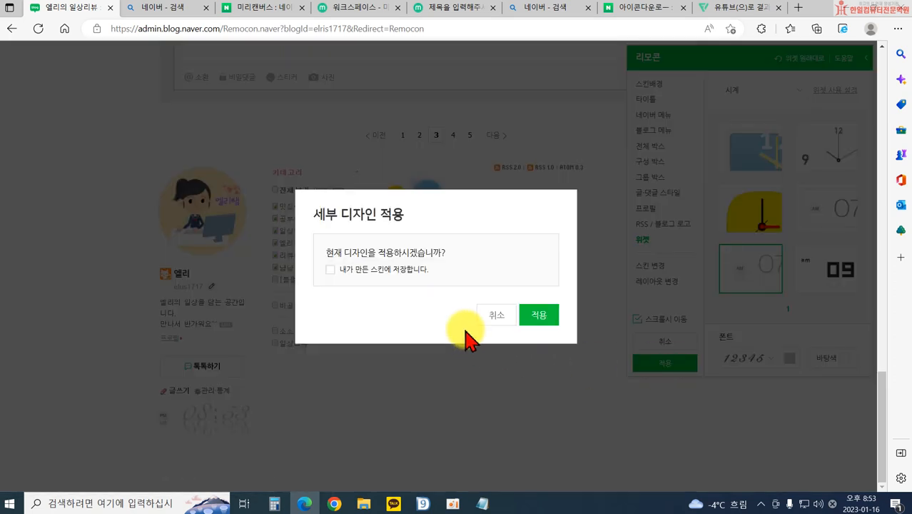
pyautogui.click(540, 318)
pyautogui.scroll(-12, 542, 325)
pyautogui.scroll(-5, 541, 319)
pyautogui.scroll(15, 546, 314)
pyautogui.scroll(-2, 558, 310)
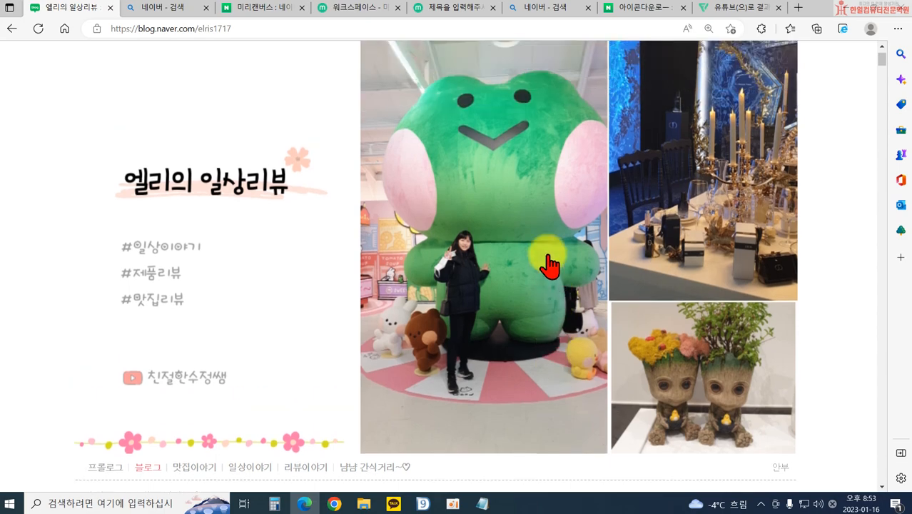
pyautogui.scroll(2, 546, 265)
# Open the layout and widget settings in the blog's management page
pyautogui.click(695, 59)
pyautogui.scroll(-5, 300, 326)
pyautogui.scroll(2, 122, 314)
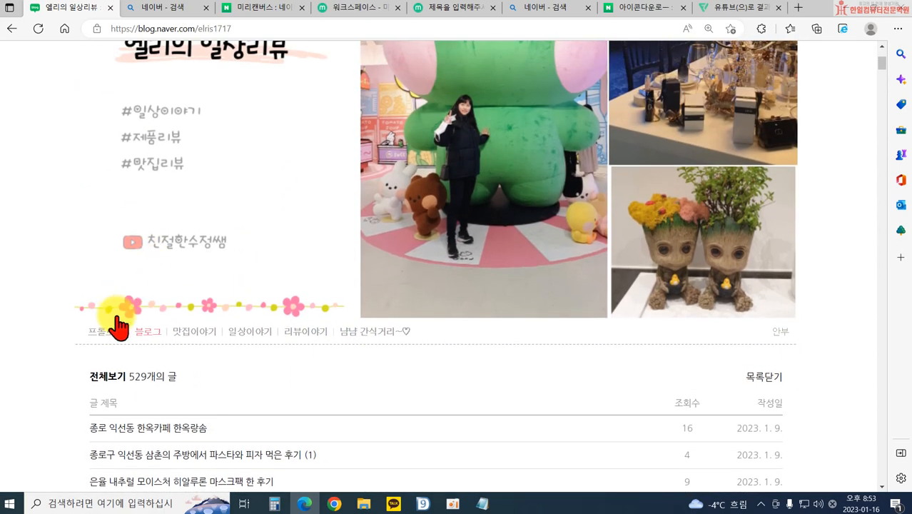
pyautogui.scroll(2, 286, 339)
pyautogui.scroll(2, 289, 339)
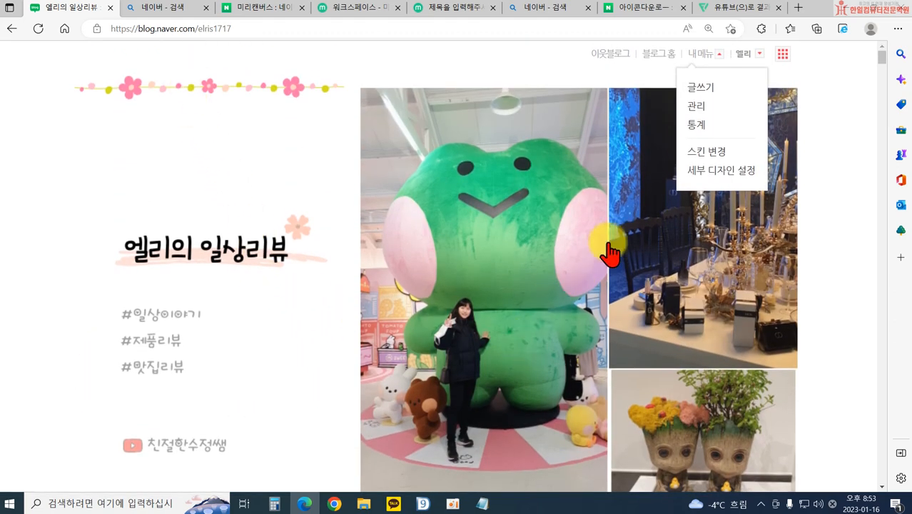
pyautogui.click(699, 107)
pyautogui.click(80, 91)
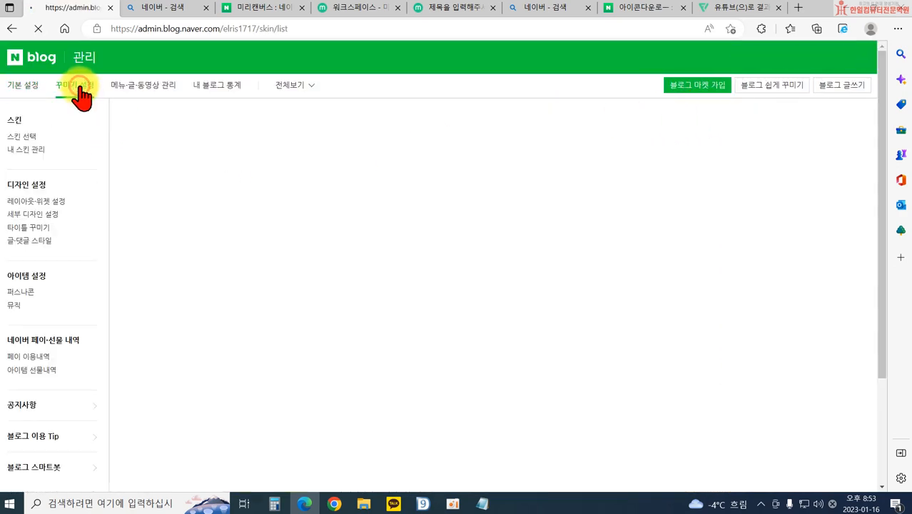
pyautogui.click(43, 201)
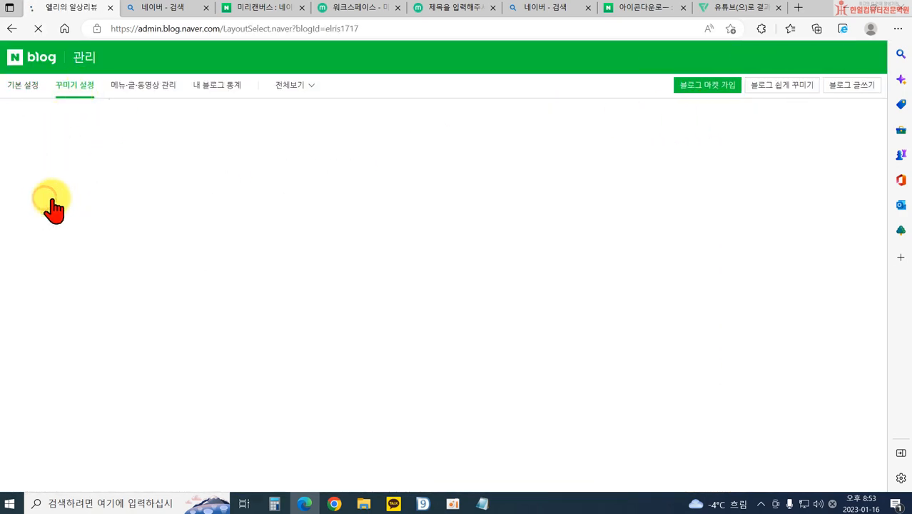
# Swap the title and the blog menu so the menu sits above the title, and apply the layout to the blog
pyautogui.moveTo(225, 251); pyautogui.dragTo(230, 271)
pyautogui.scroll(-10, 279, 273)
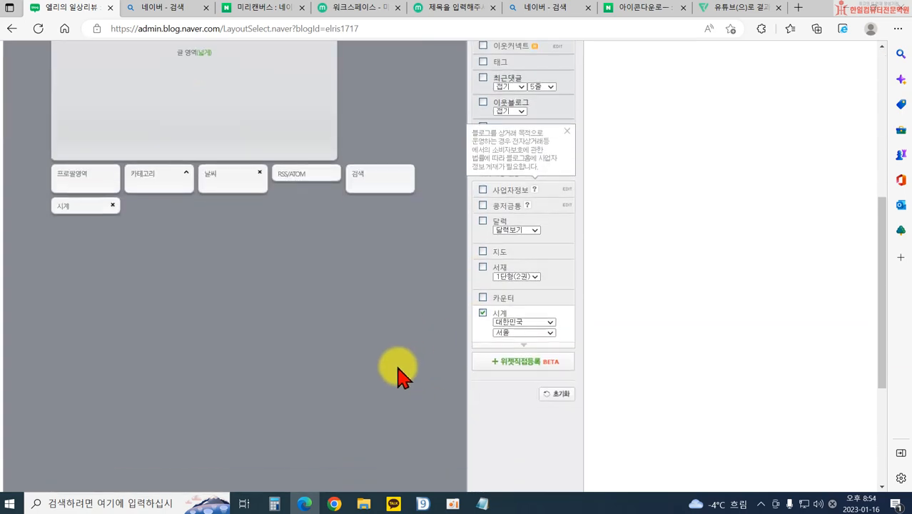
pyautogui.click(272, 460)
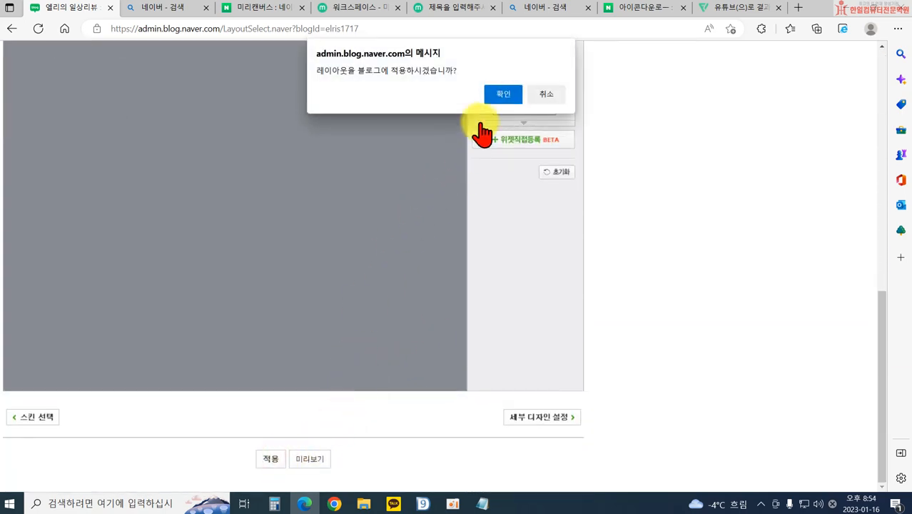
pyautogui.click(498, 92)
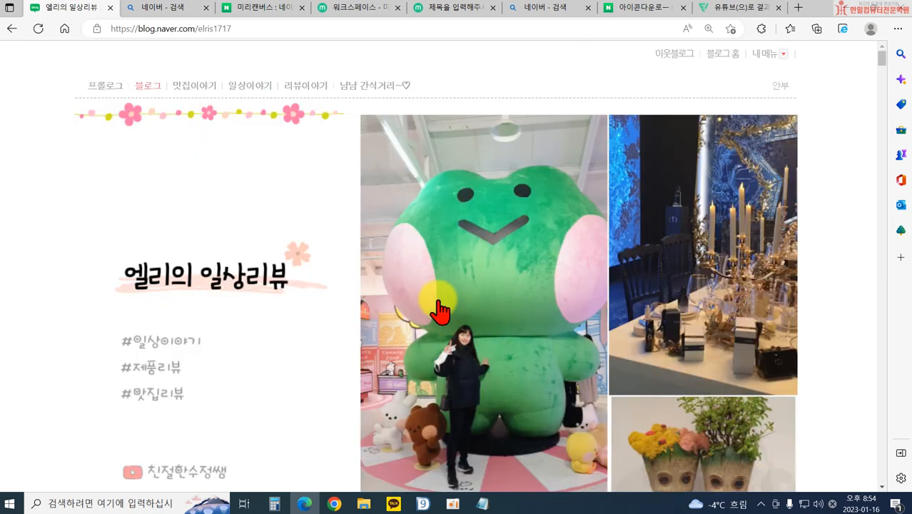
# Examine the published blog from the menu and title down to the profile, category, weather and clock widgets
pyautogui.scroll(-3, 618, 319)
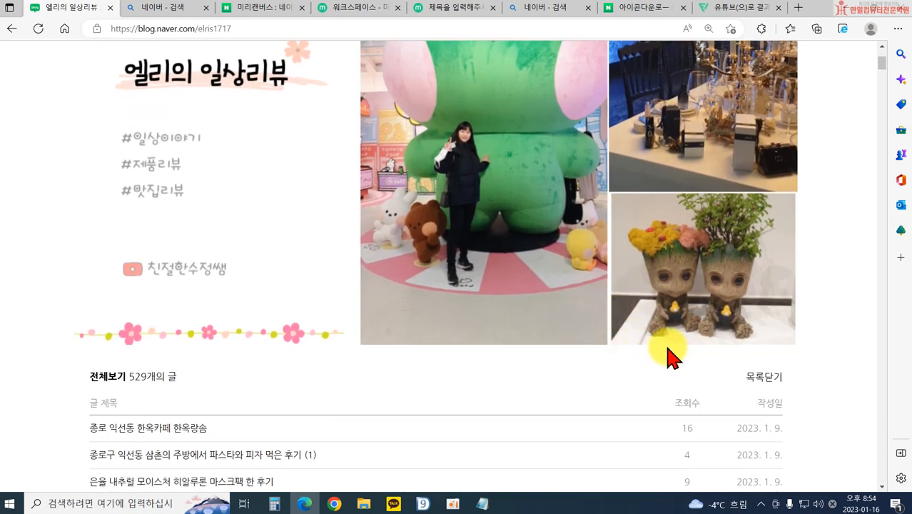
pyautogui.scroll(3, 671, 357)
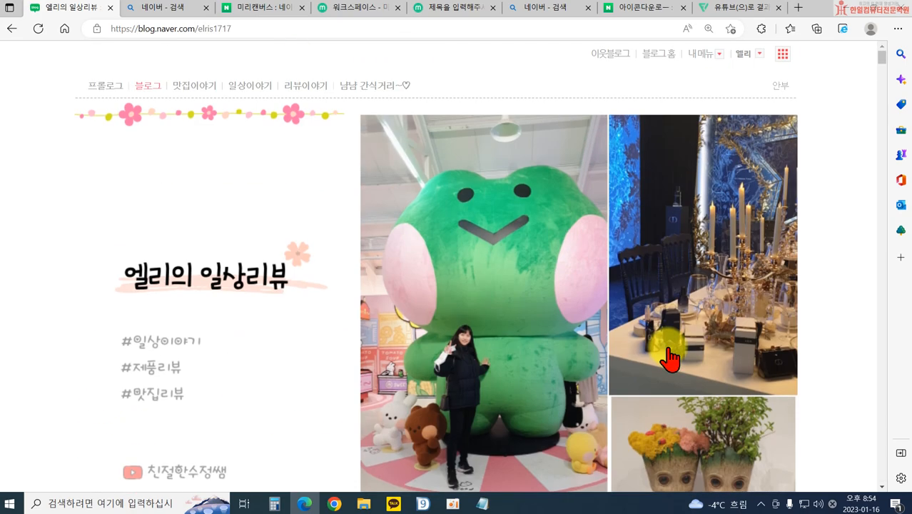
pyautogui.scroll(-7, 585, 310)
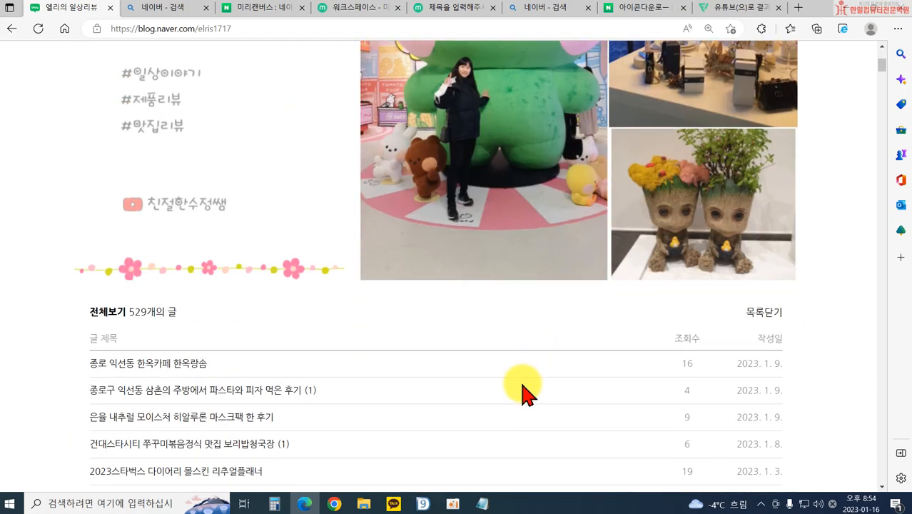
pyautogui.moveTo(880, 79); pyautogui.dragTo(875, 505)
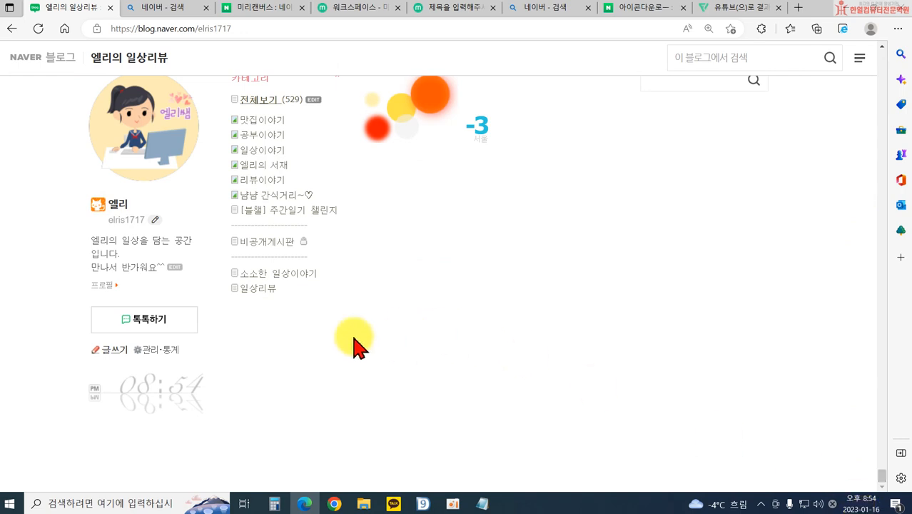